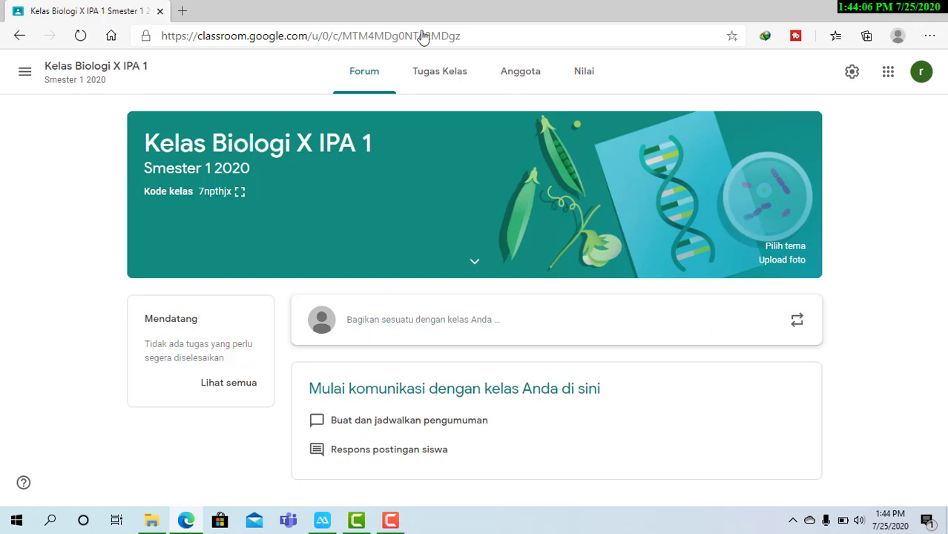
Step: Add a topic named VIRUS to the classwork of Kelas Biologi X IPA 1
left_click(440, 80)
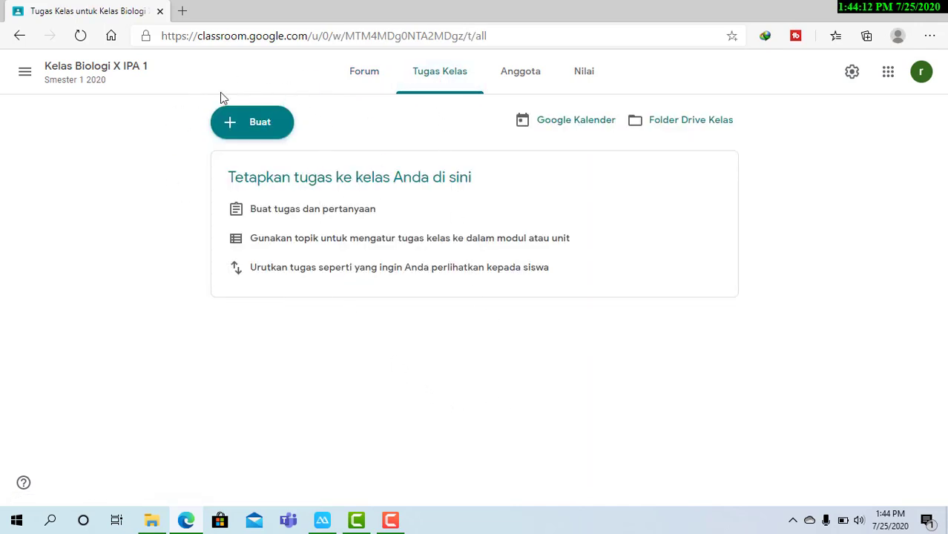
left_click(252, 127)
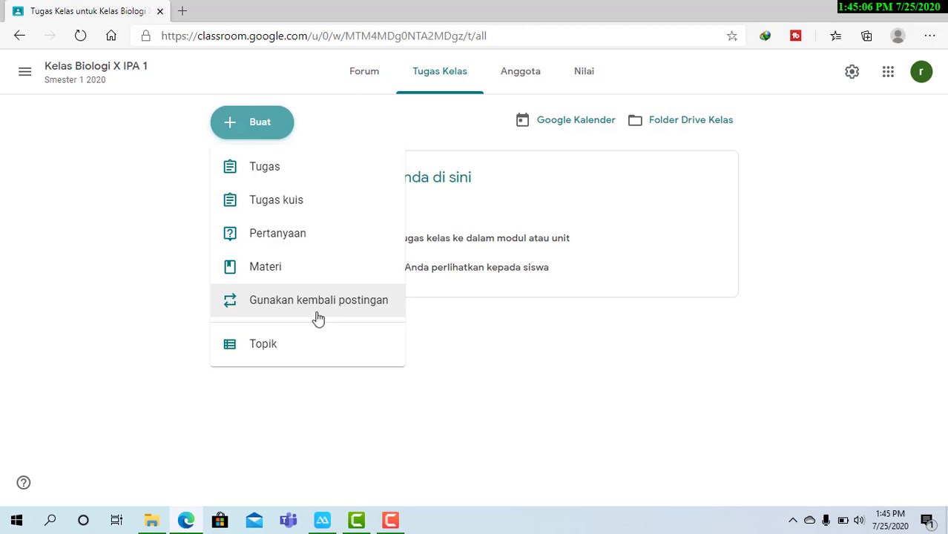
left_click(265, 356)
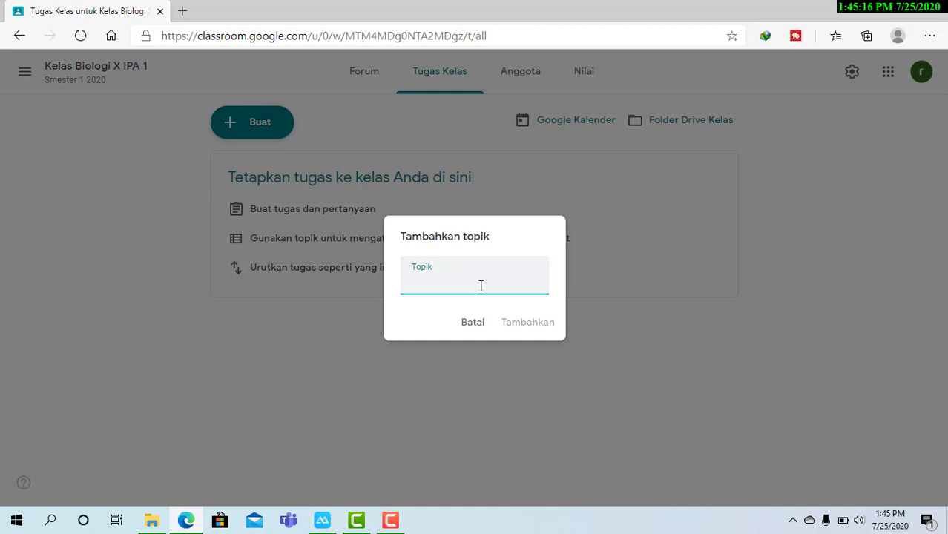
type("VIRUS")
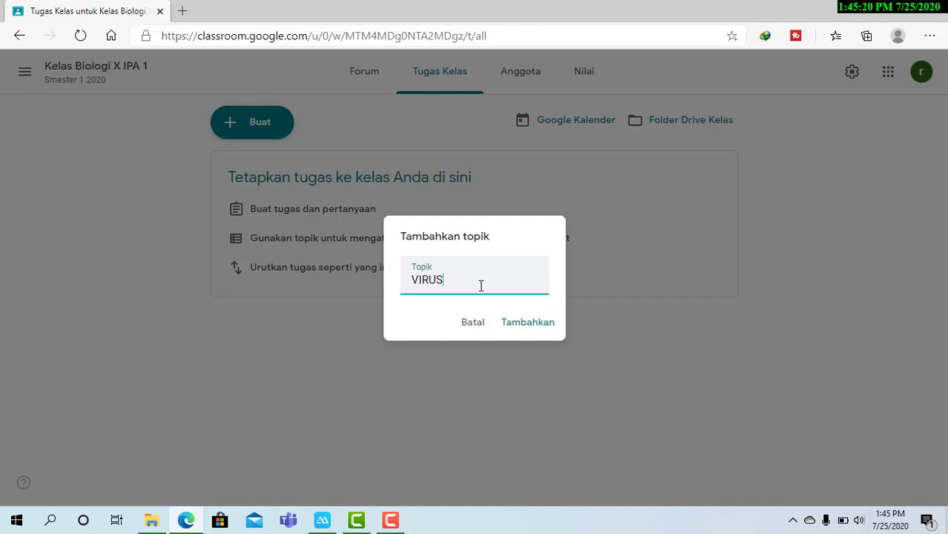
left_click(539, 324)
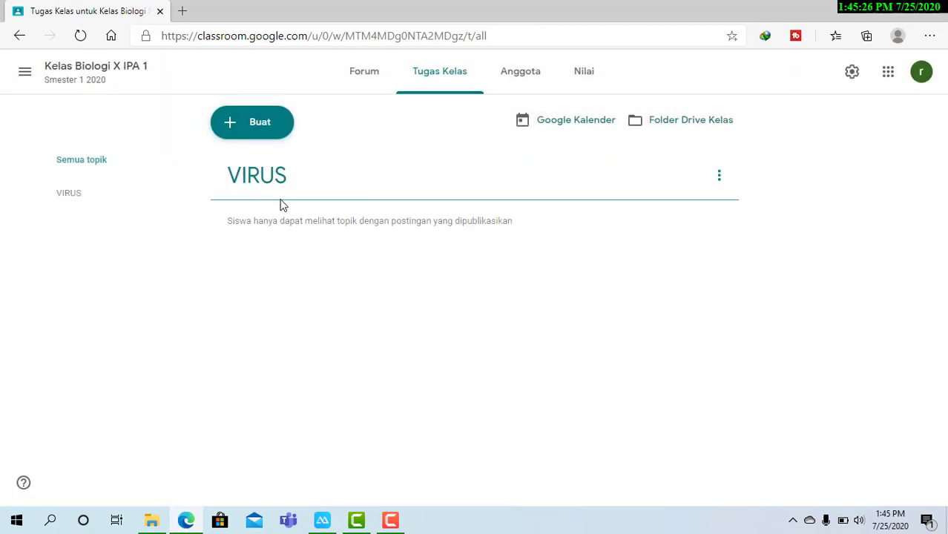
Step: Add a second classwork topic named MONERA
left_click(243, 128)
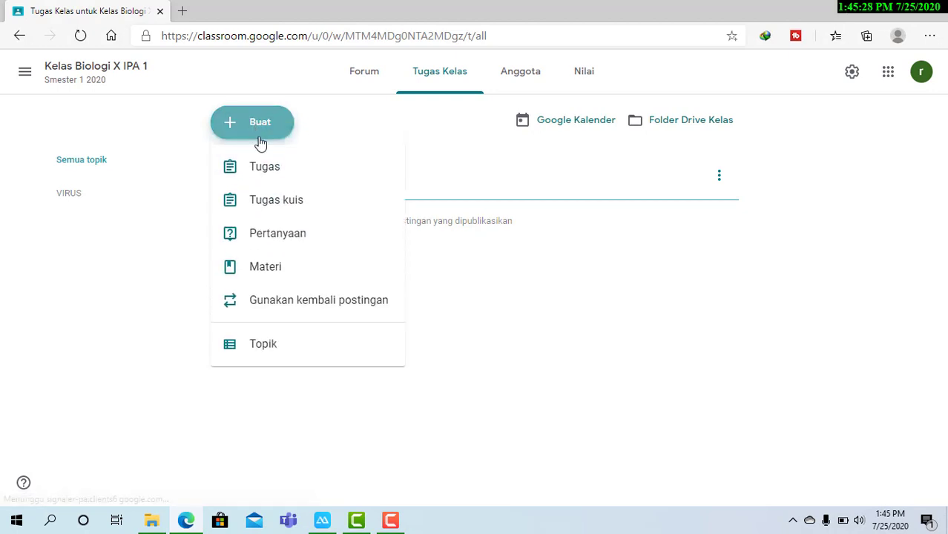
left_click(268, 352)
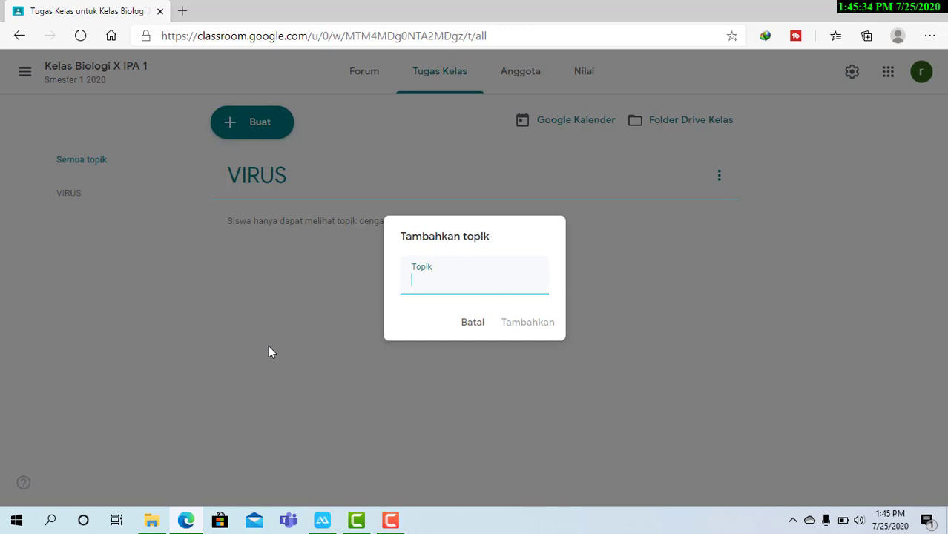
type("M0NERA")
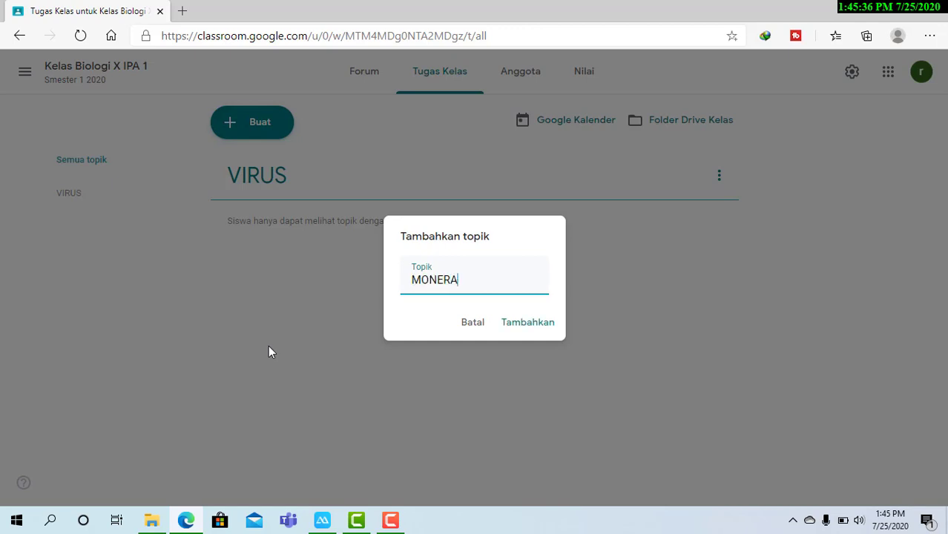
left_click(521, 334)
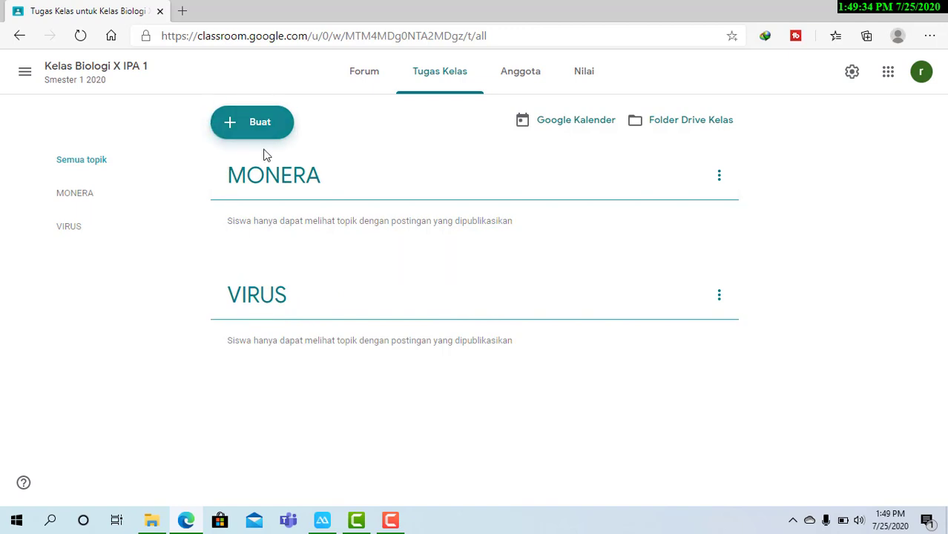
Step: Create a new class material (Materi) titled "Struktur dan Fungsi Bagian penyusun virus"
left_click(248, 130)
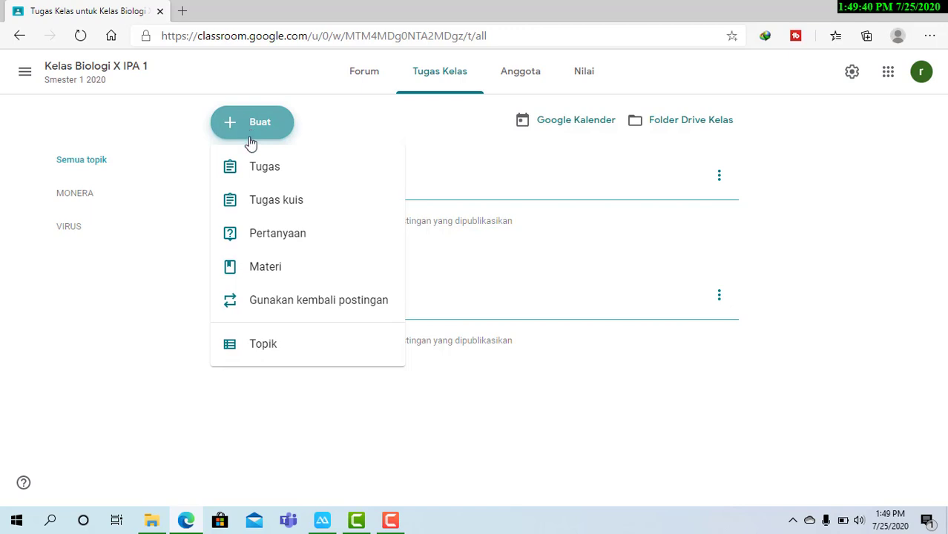
left_click(269, 273)
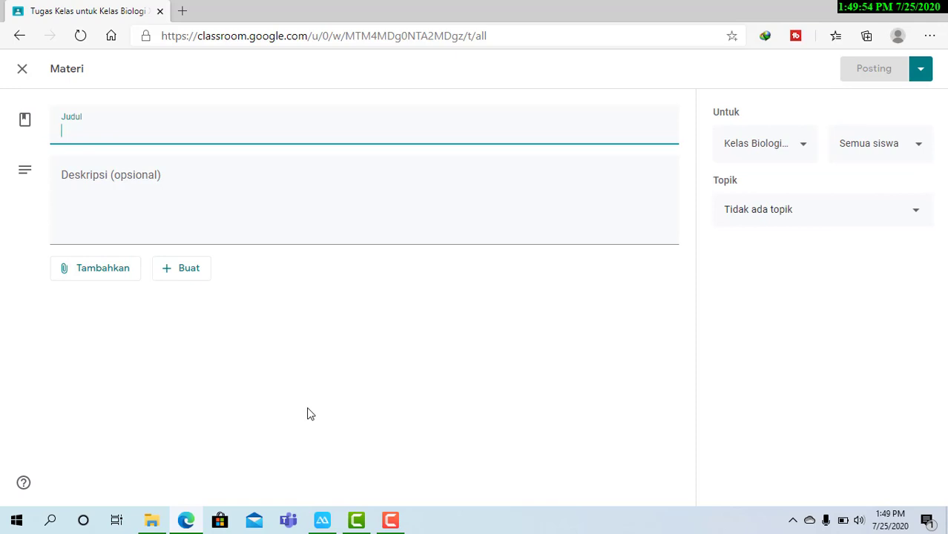
type("Struk")
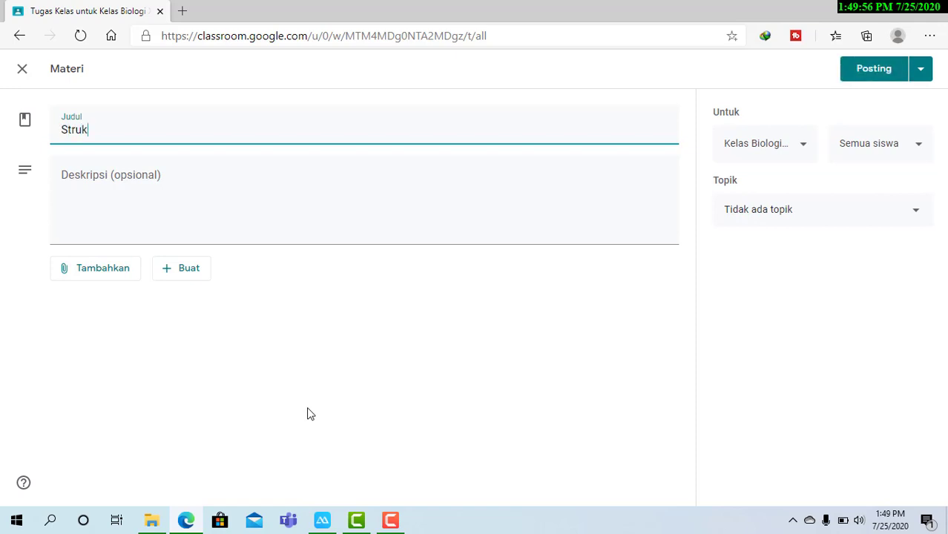
type("tur dan F")
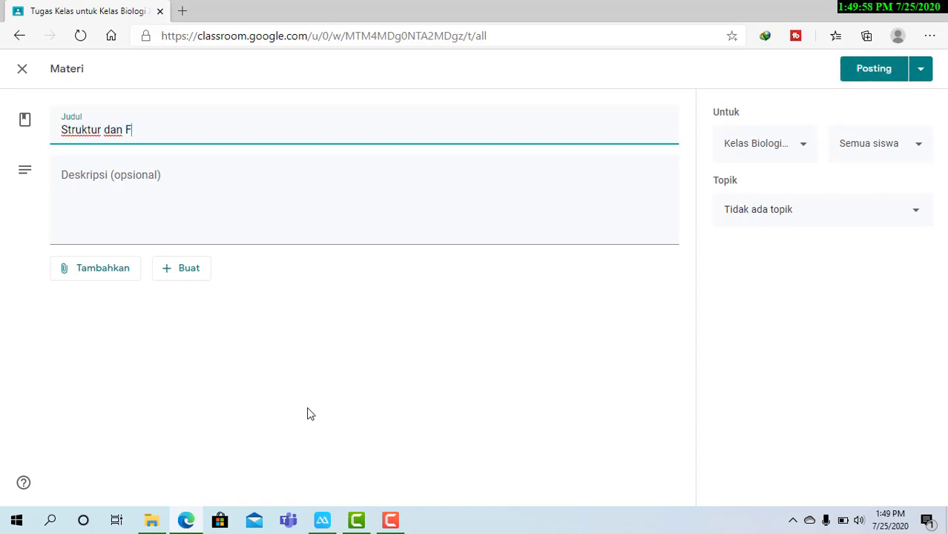
type("ungsi")
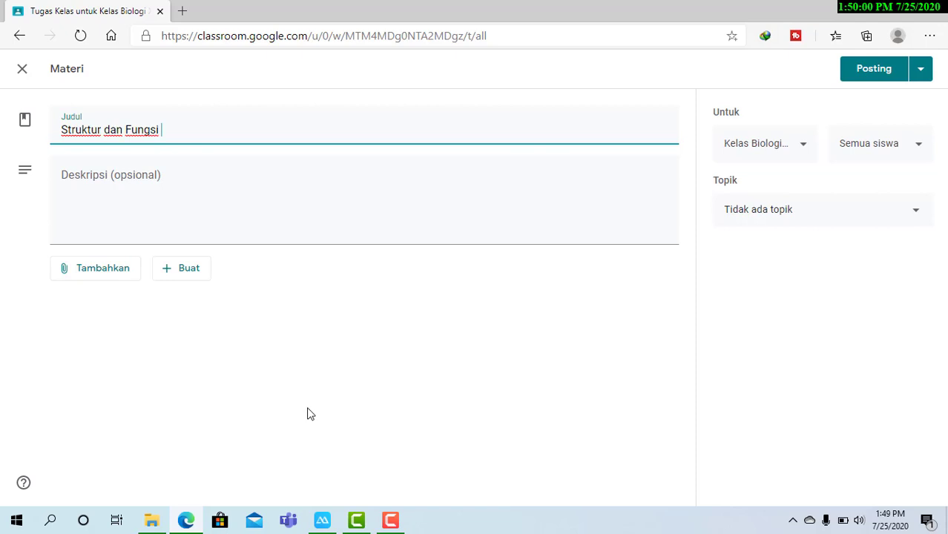
type(" Bagian pen")
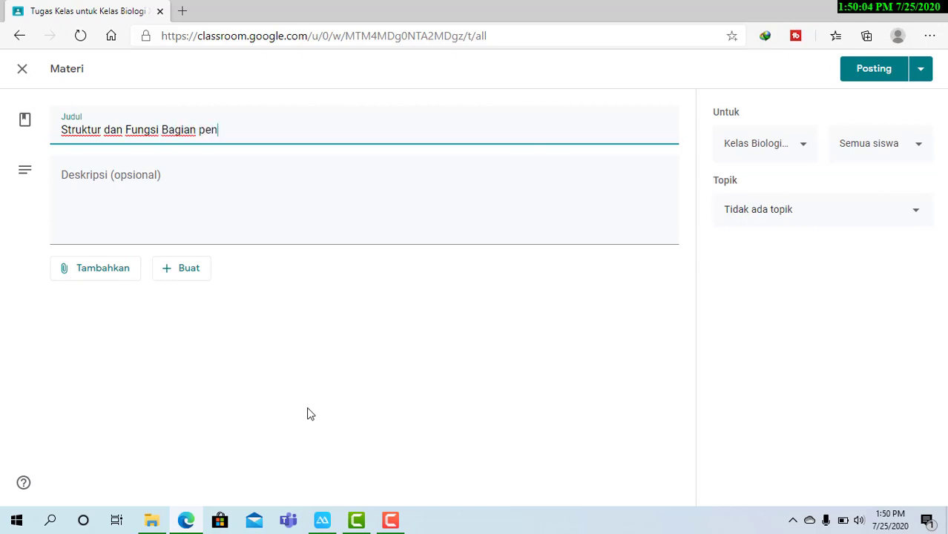
type("yusun vi")
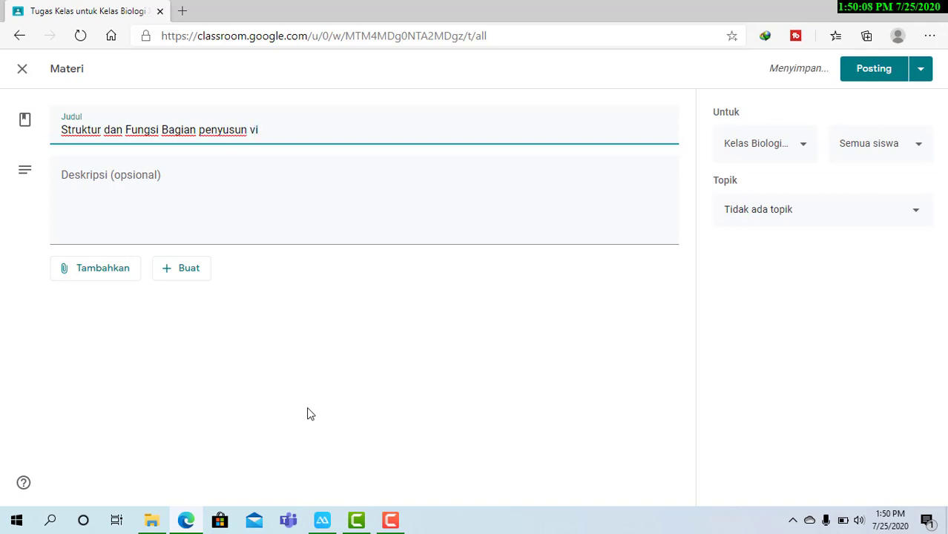
type("rus")
Step: Capitalize the last two words of the material's title so they read "Penyusun Virus"
left_click(204, 132)
key("BackSpace")
type("P")
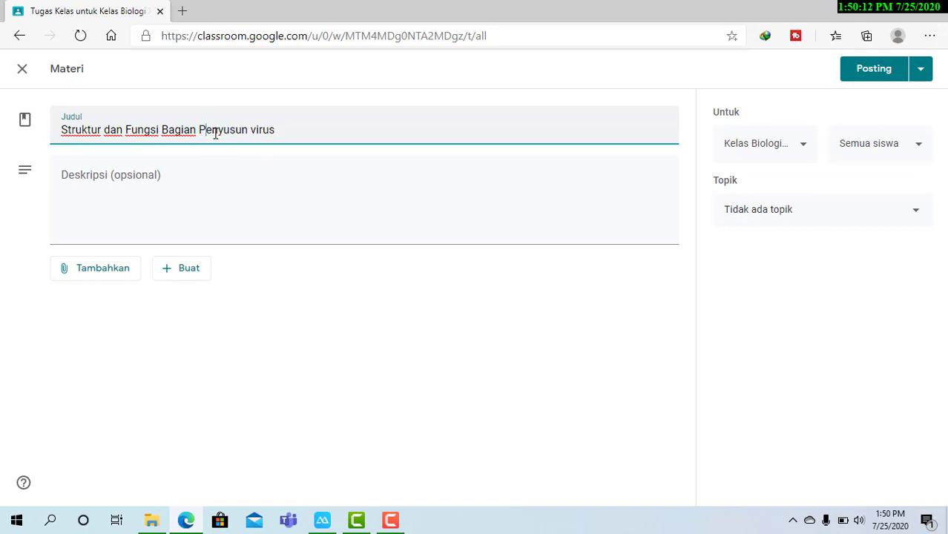
left_click(254, 129)
key("BackSpace")
type("P")
key("BackSpace")
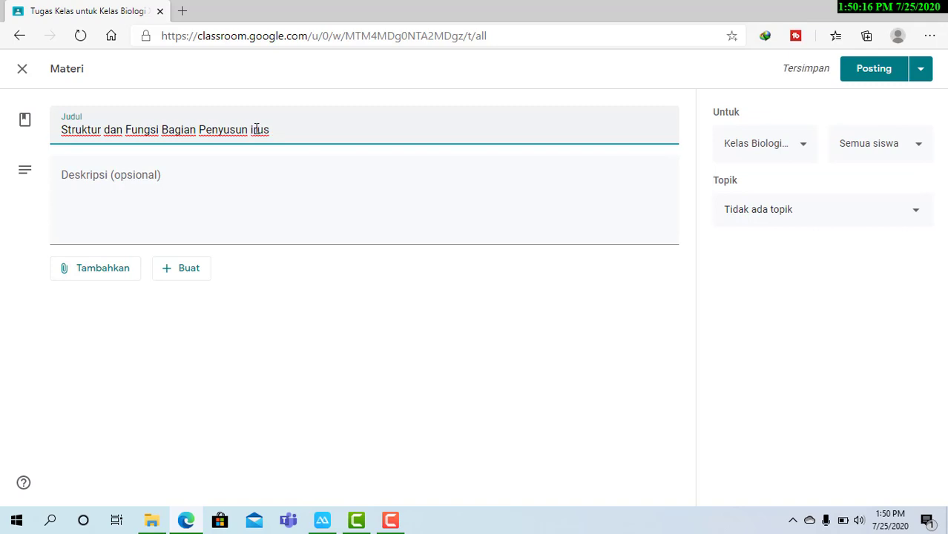
type("V")
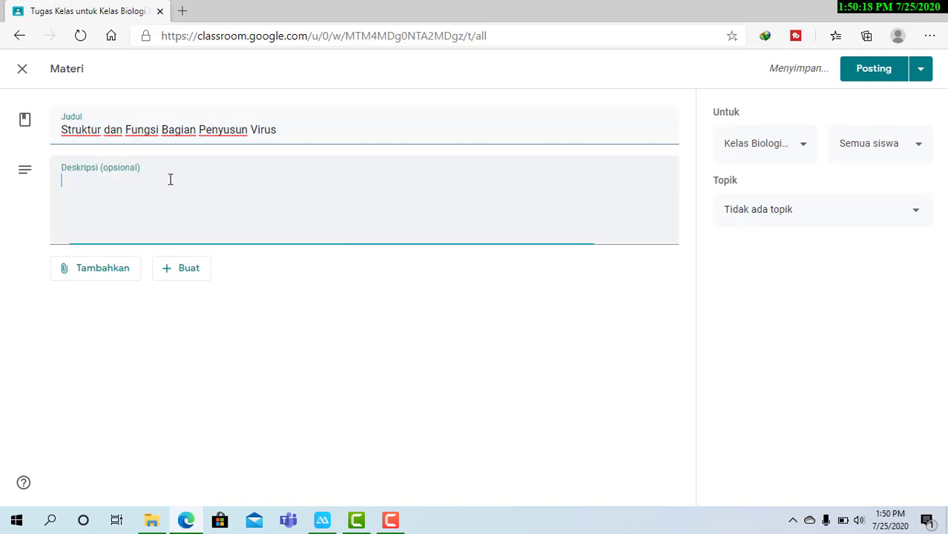
Step: Fill in the material's description with two lines: "Bacalah materi berikut" and "Tontonlah video berikut"
left_click(168, 179)
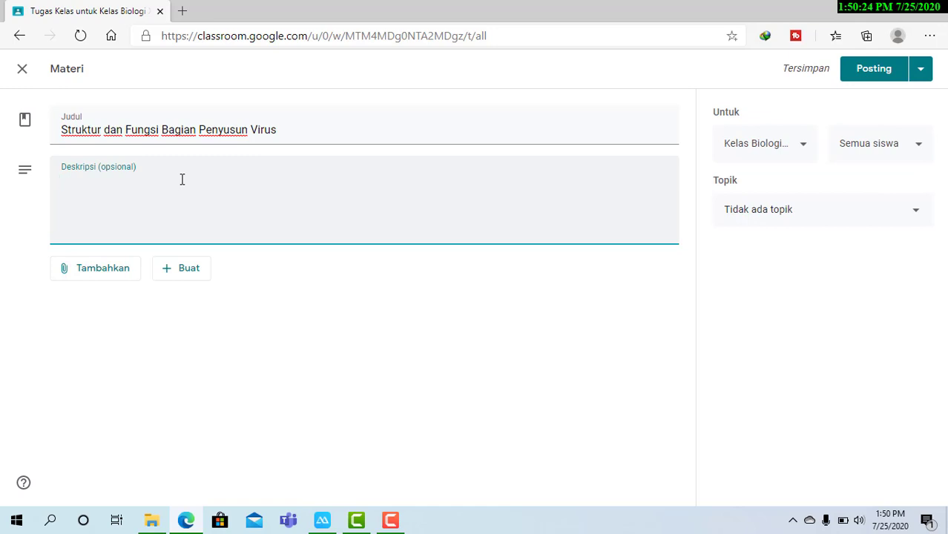
type("Baca")
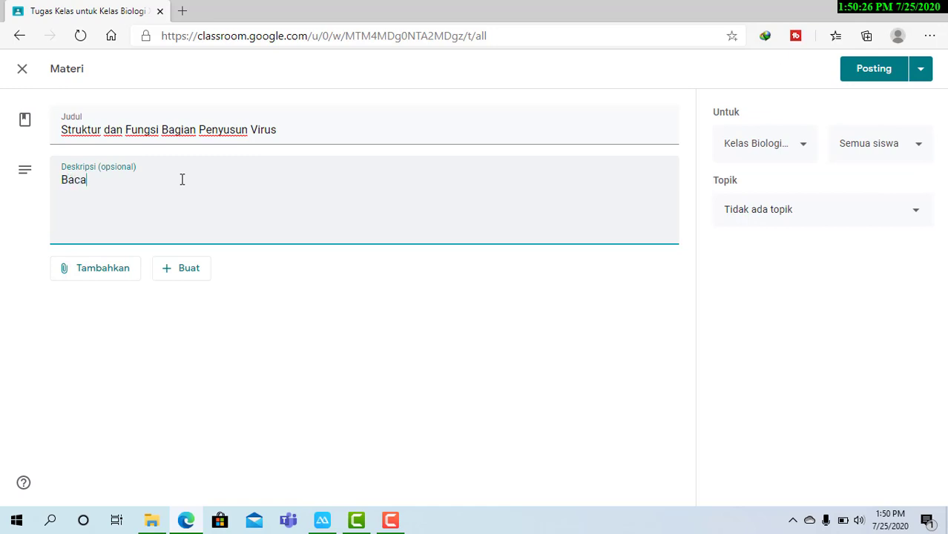
type("lah materi berikut")
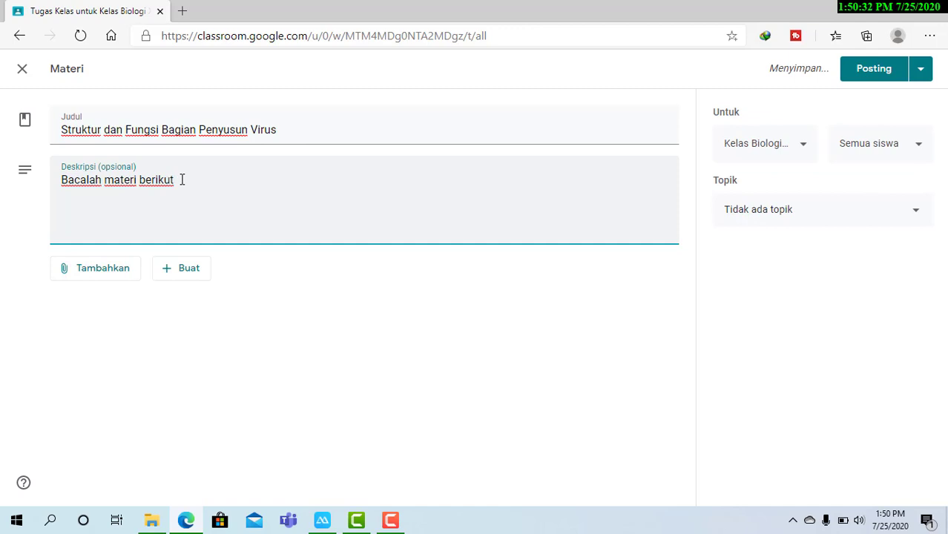
key("Return")
type("Ton")
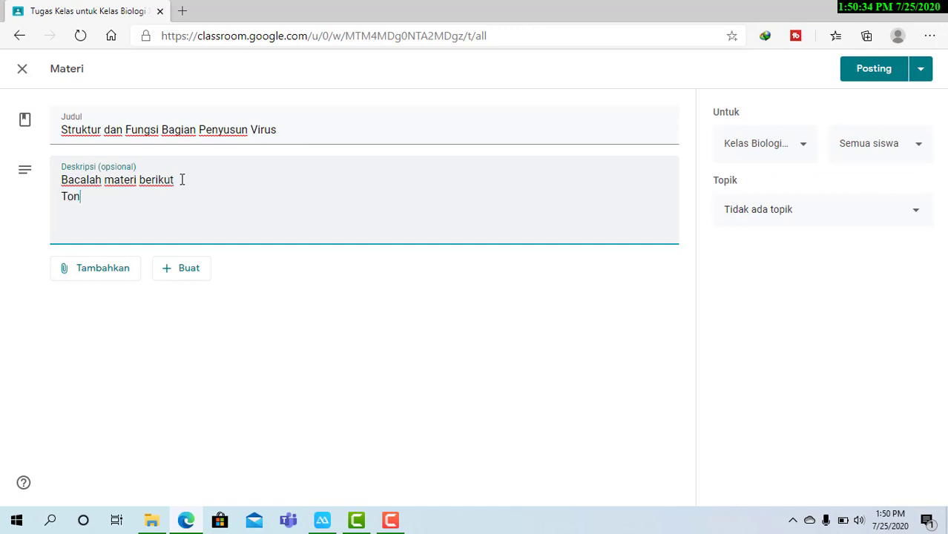
type("tonlah video berikut")
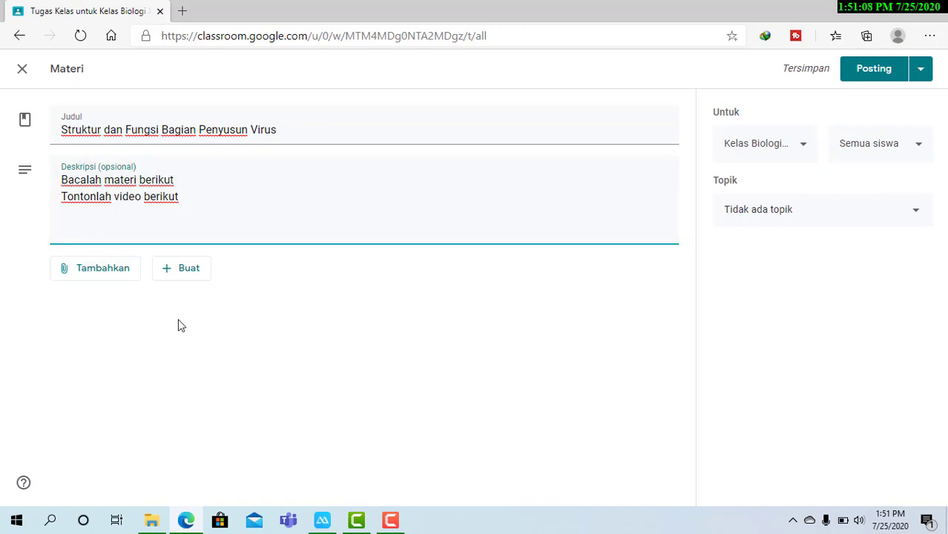
left_click(176, 275)
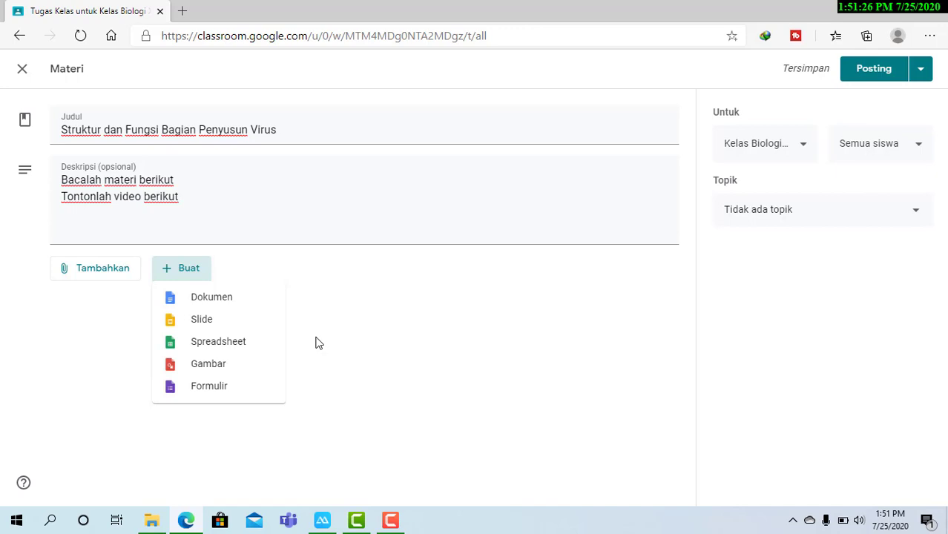
left_click(400, 359)
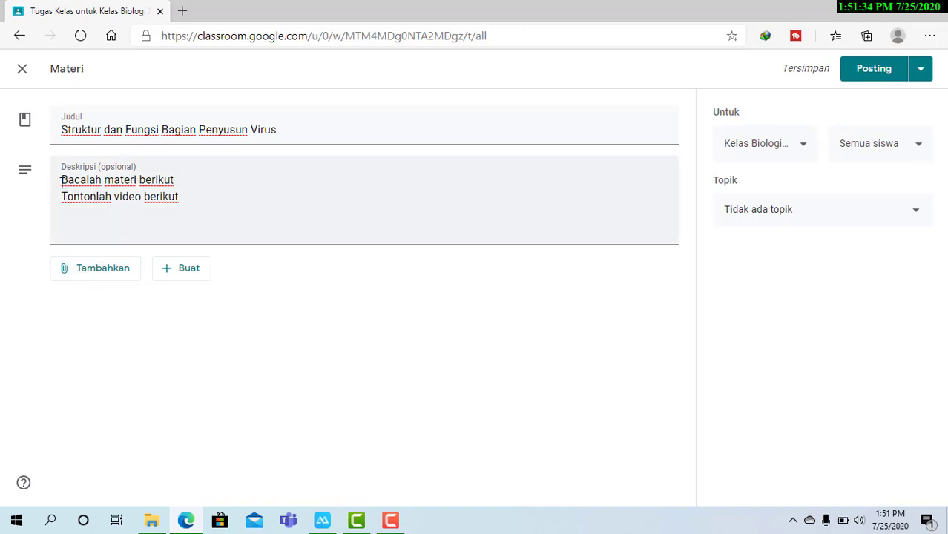
left_click_drag(61, 180, 175, 179)
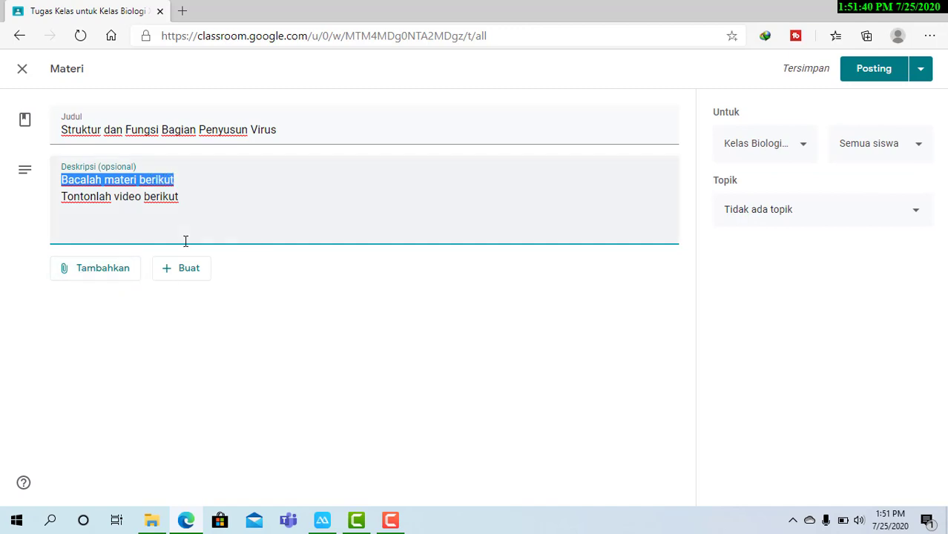
left_click(307, 339)
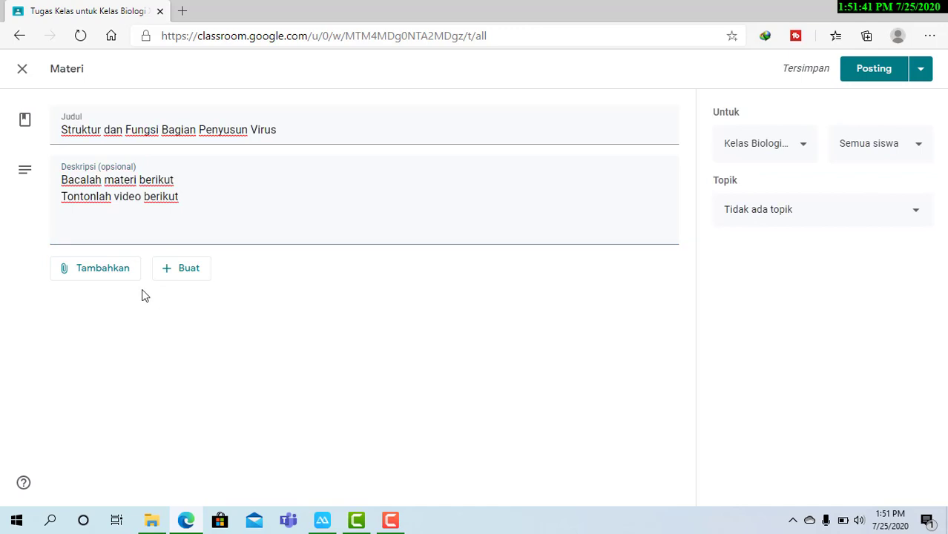
Step: Upload the PDF "Absensi Rabu 22 juli 2020" from the computer as an attachment to the material
left_click(93, 274)
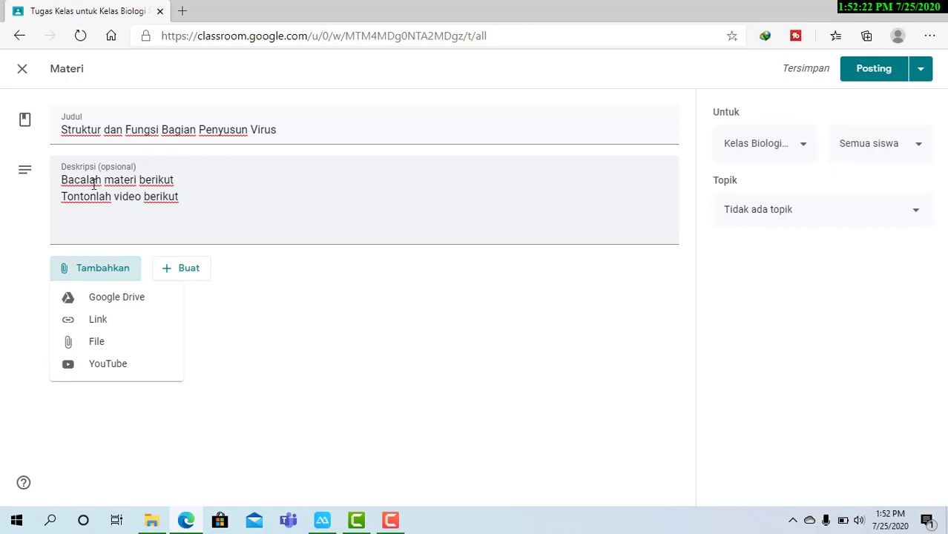
left_click(108, 350)
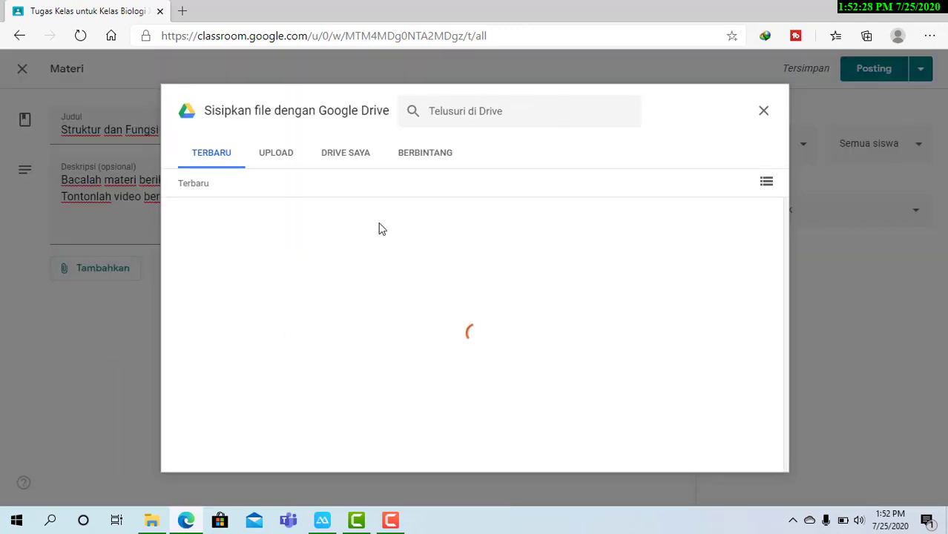
left_click(276, 158)
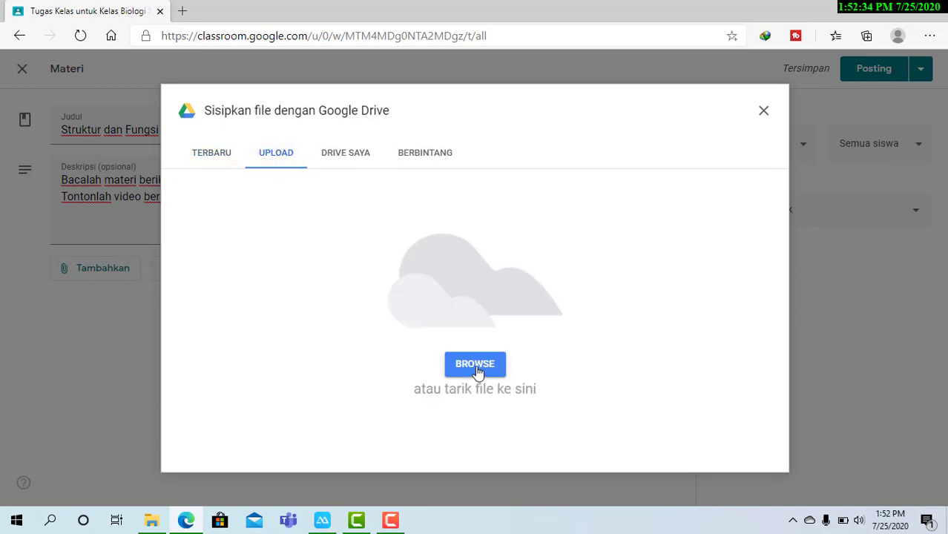
left_click(478, 370)
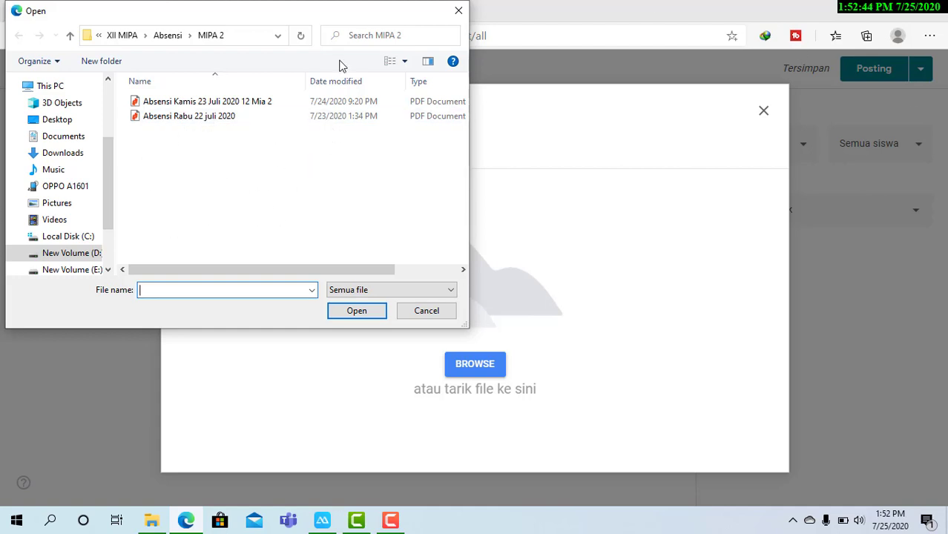
left_click(212, 123)
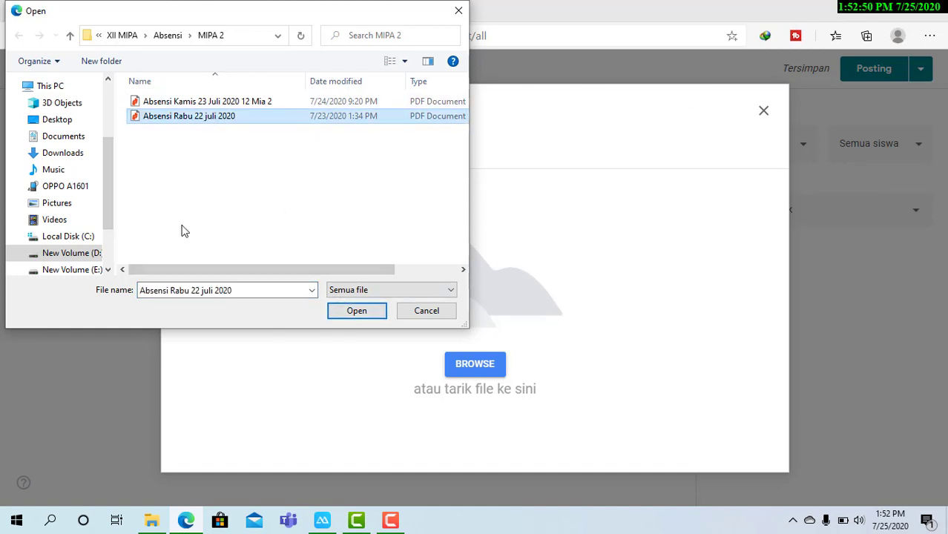
left_click(357, 311)
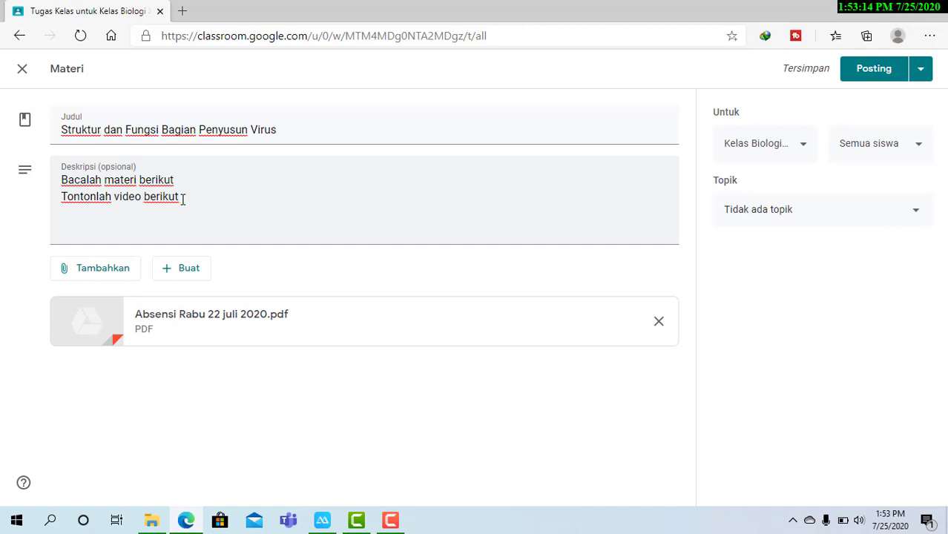
Step: Start attaching a YouTube video to the material, search for "struktur virus" and look through the results
left_click(123, 274)
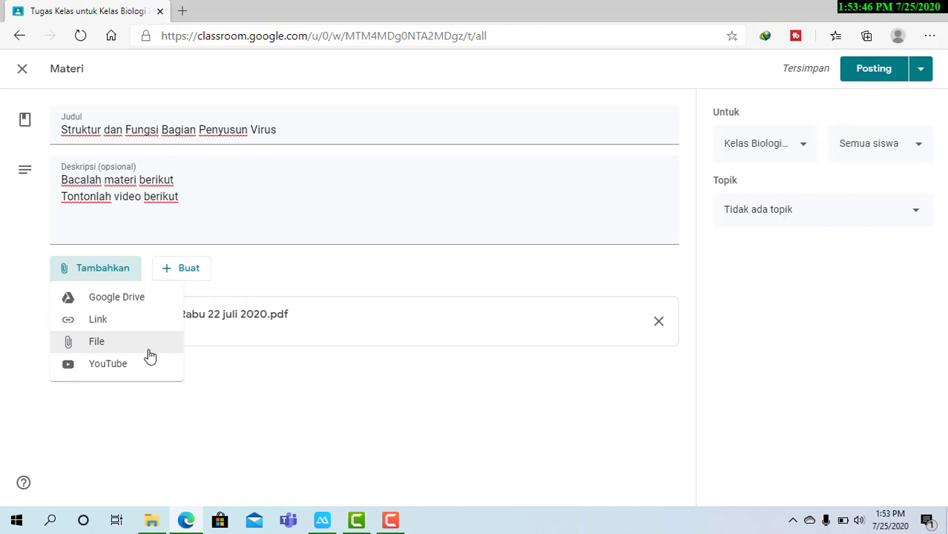
left_click(116, 374)
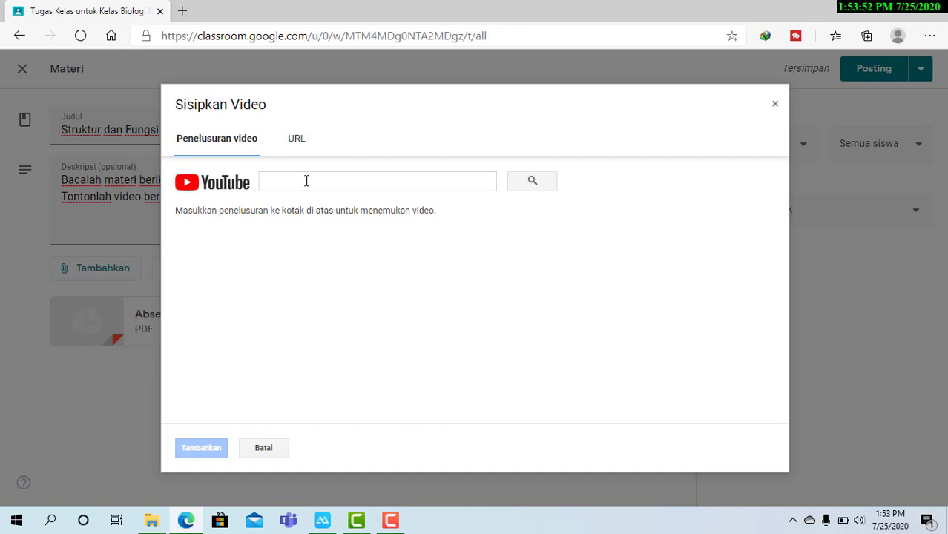
left_click(307, 181)
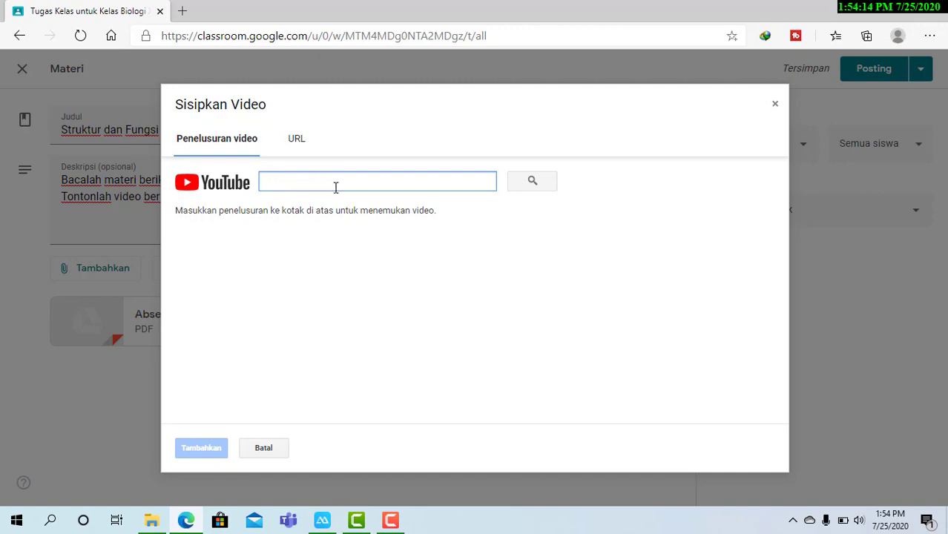
type("strukt")
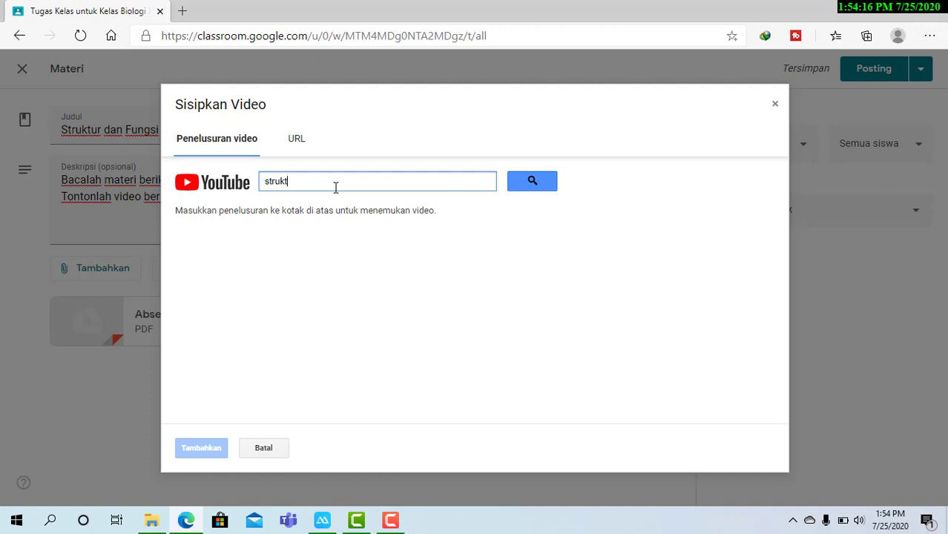
type("ur virus")
left_click(535, 183)
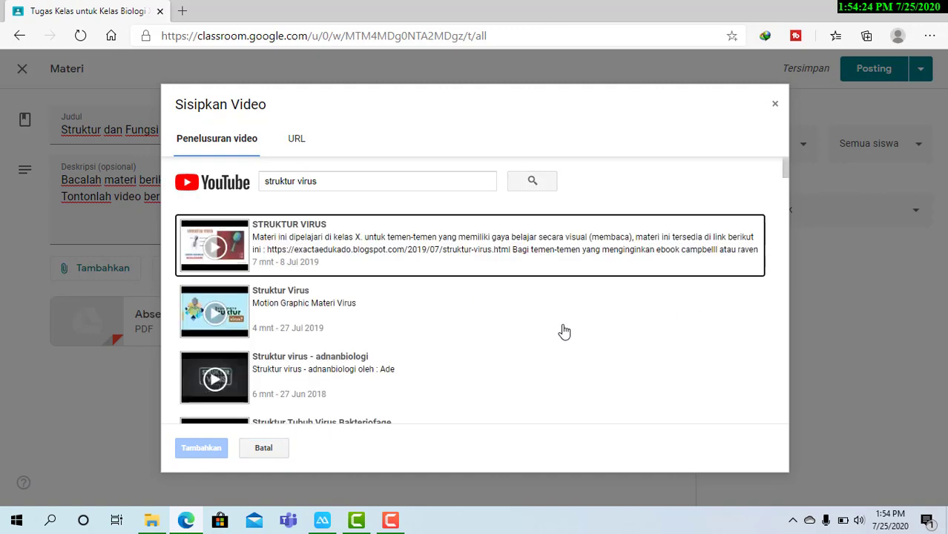
scroll(566, 332, "down", 2)
scroll(567, 336, "down", 1)
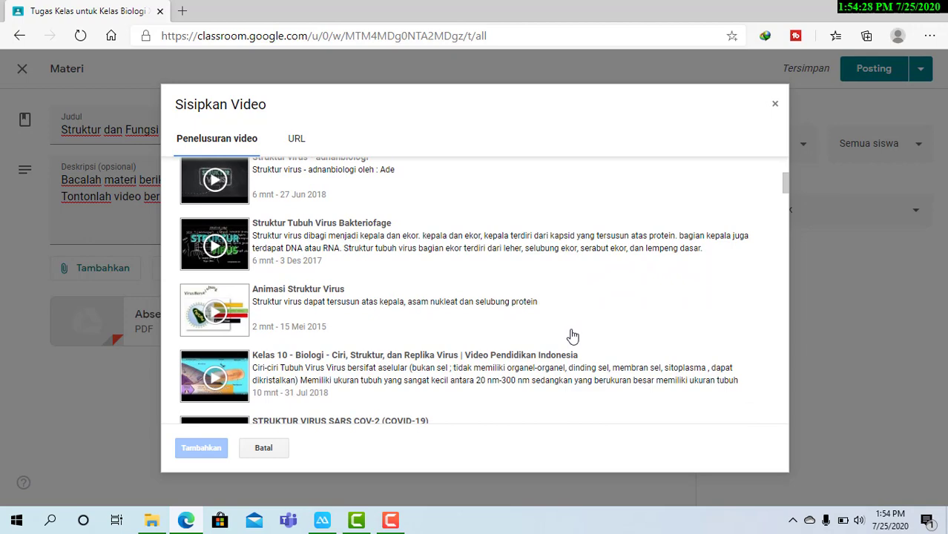
scroll(573, 336, "down", 3)
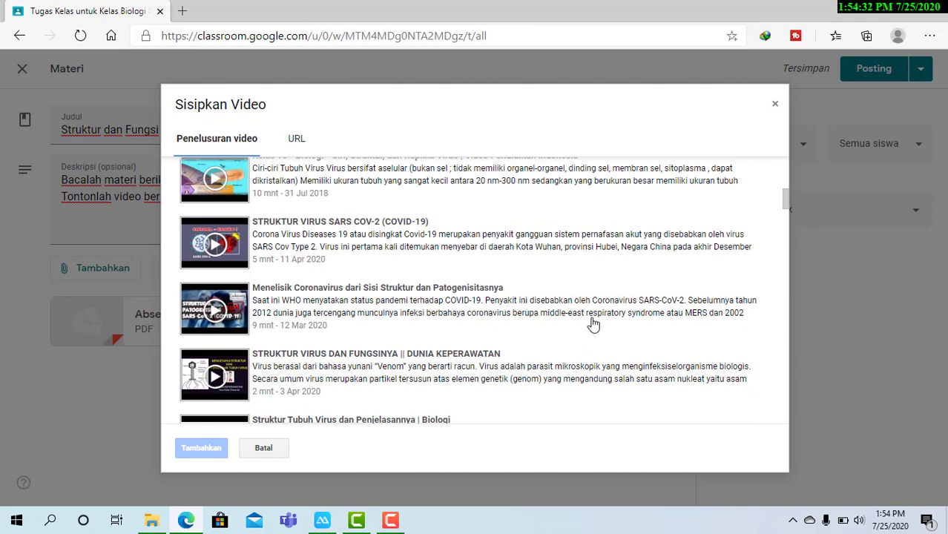
Step: Choose to insert the video by URL, and open the signed-in channel's uploaded videos on YouTube in a new browser tab
left_click(296, 141)
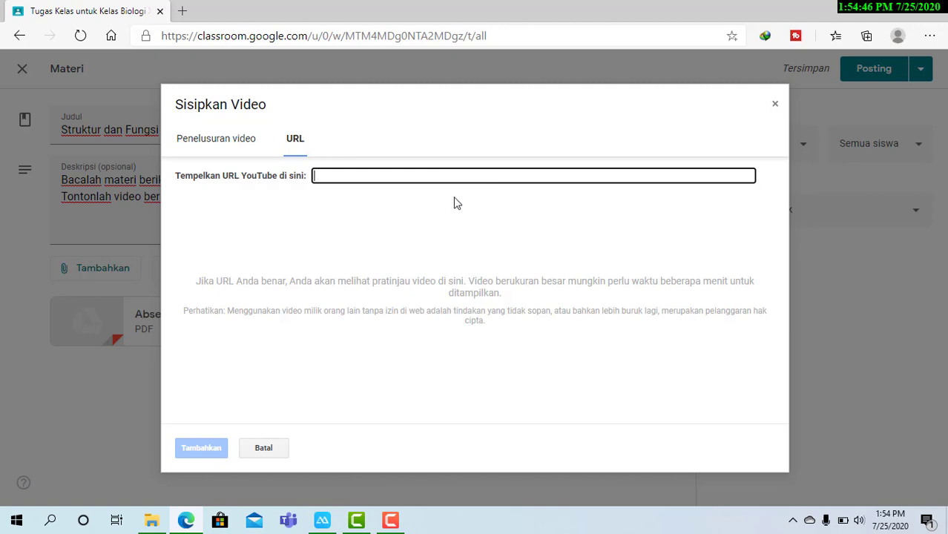
left_click(182, 11)
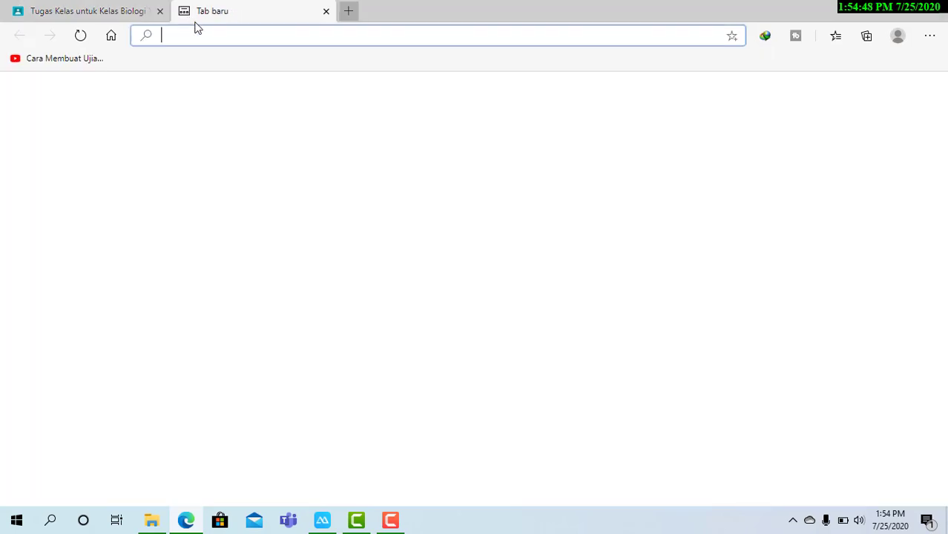
left_click(166, 206)
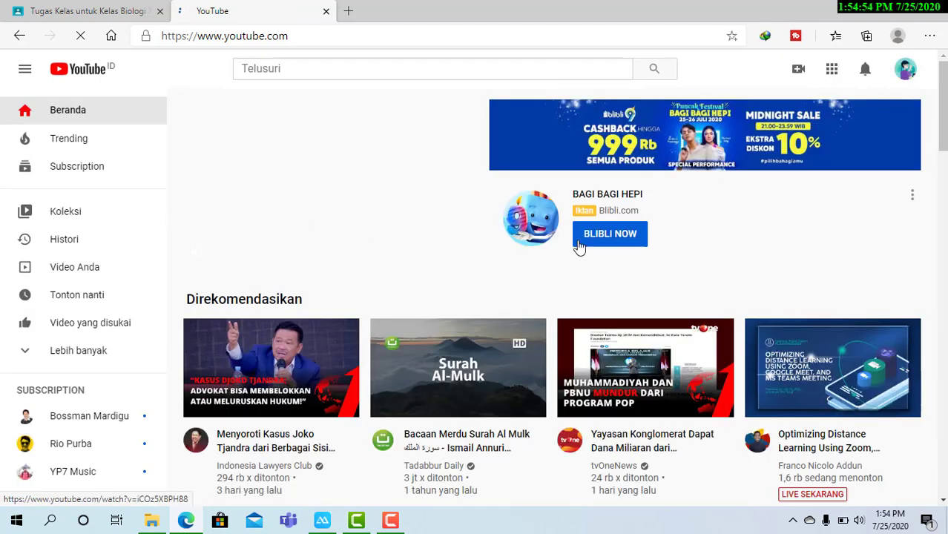
left_click(906, 70)
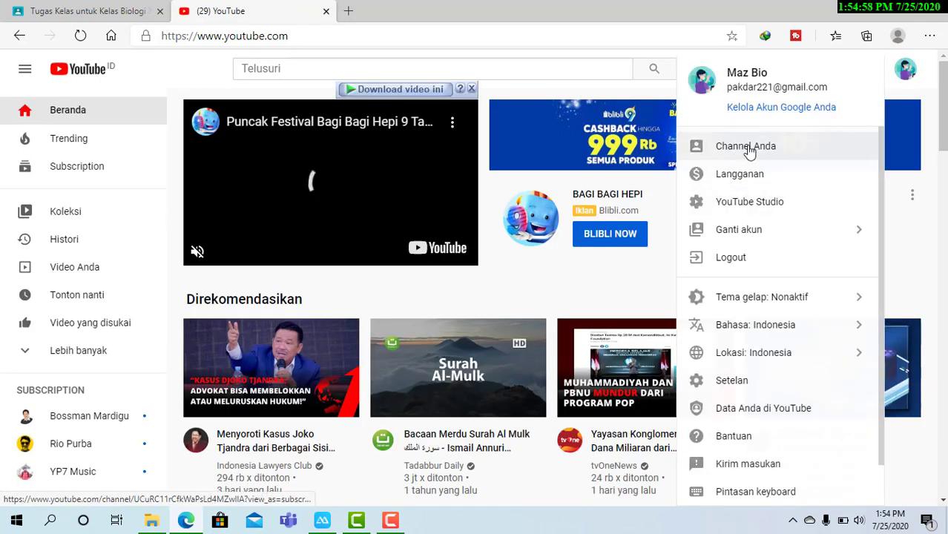
left_click(748, 147)
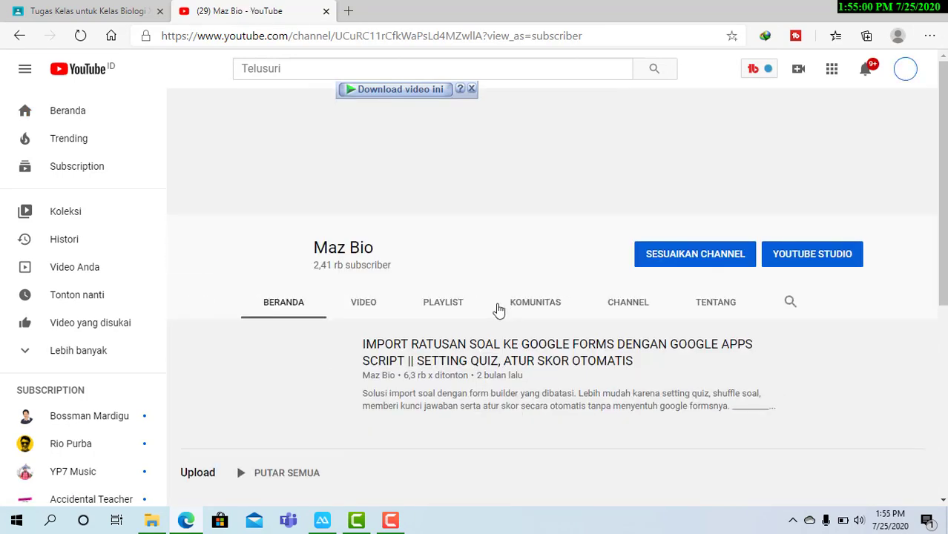
left_click(364, 306)
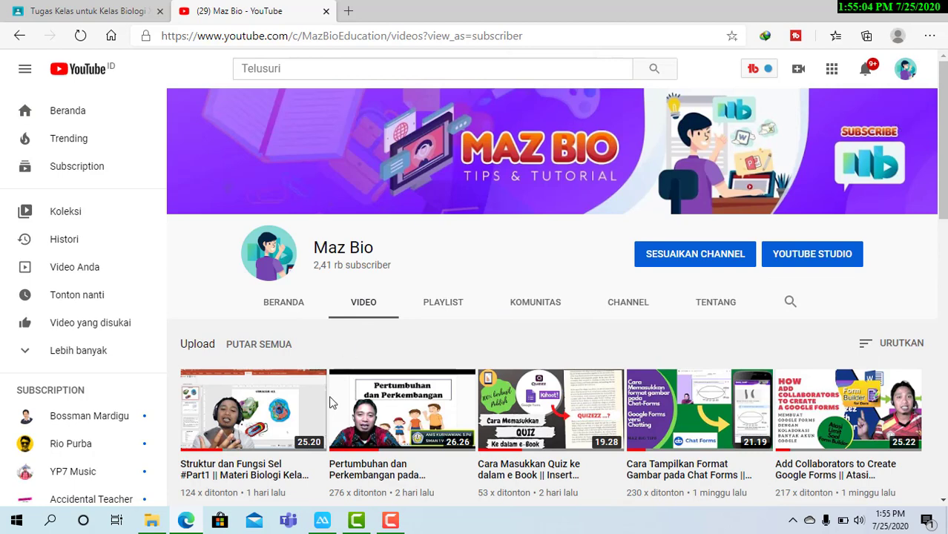
scroll(487, 358, "down", 2)
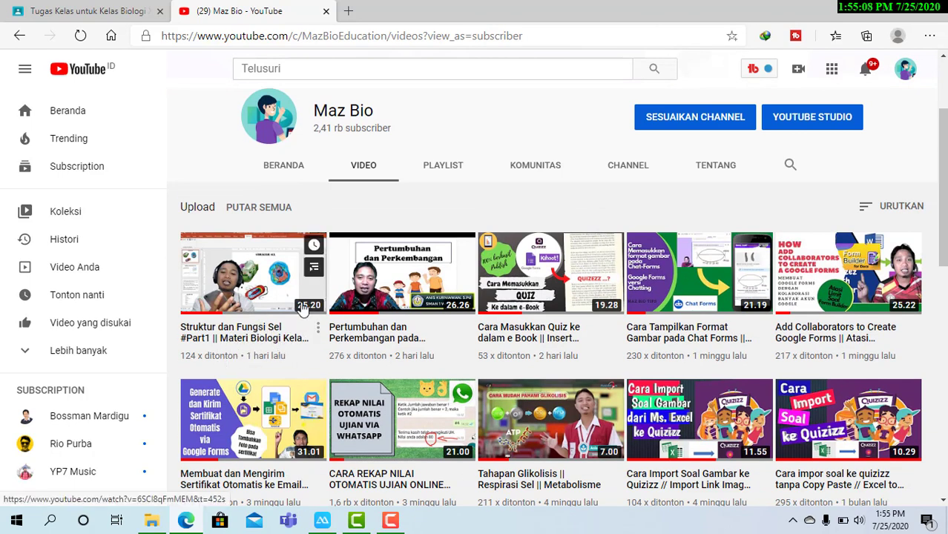
Step: Open the video "Struktur dan Fungsi Sel #Part1" and copy its share link
left_click(248, 339)
scroll(470, 445, "down", 2)
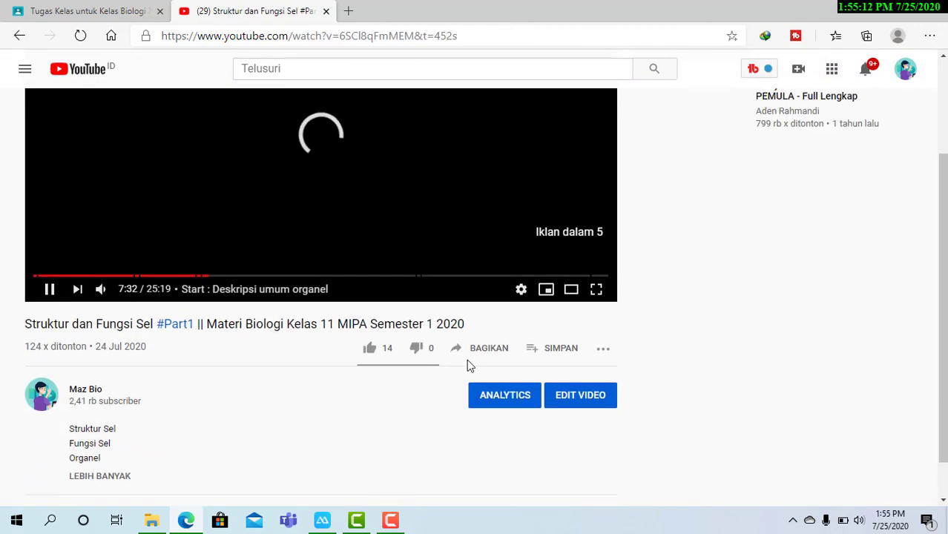
left_click(472, 356)
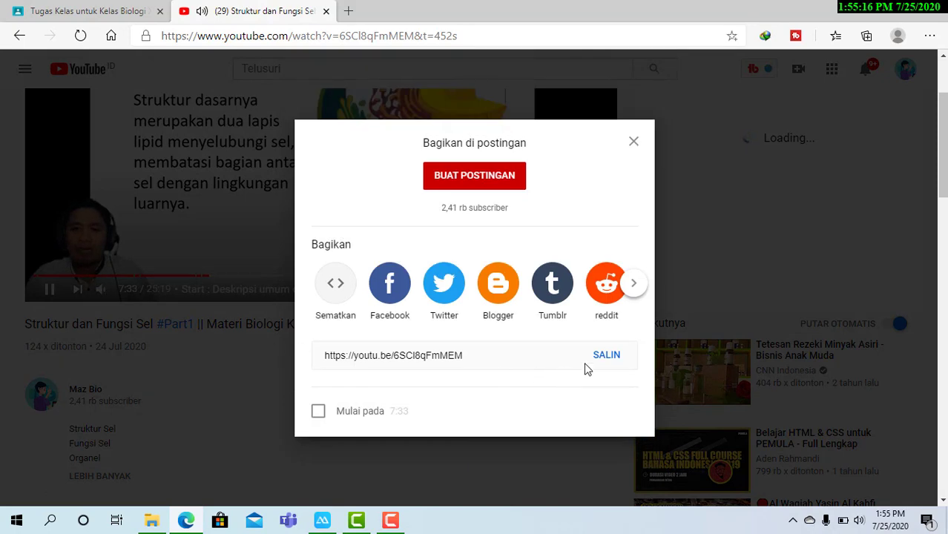
left_click(607, 356)
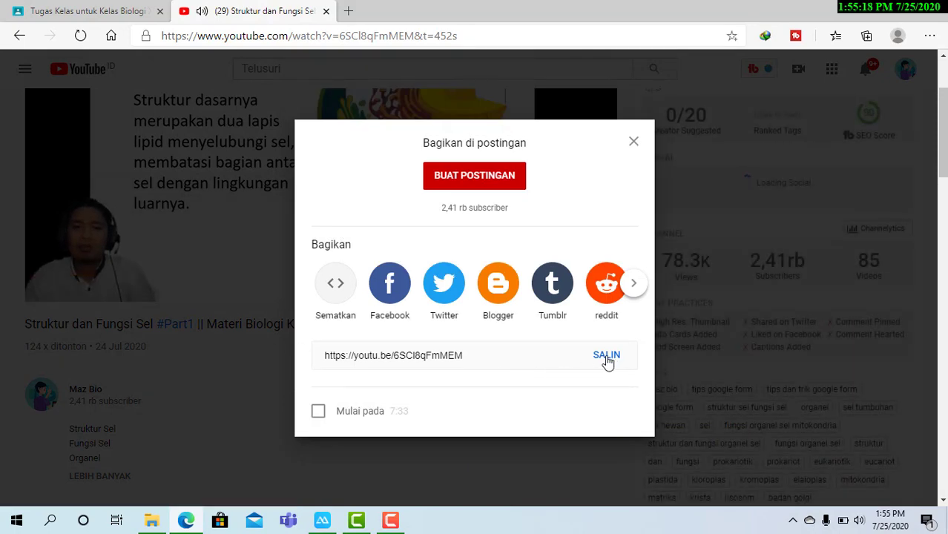
left_click(607, 356)
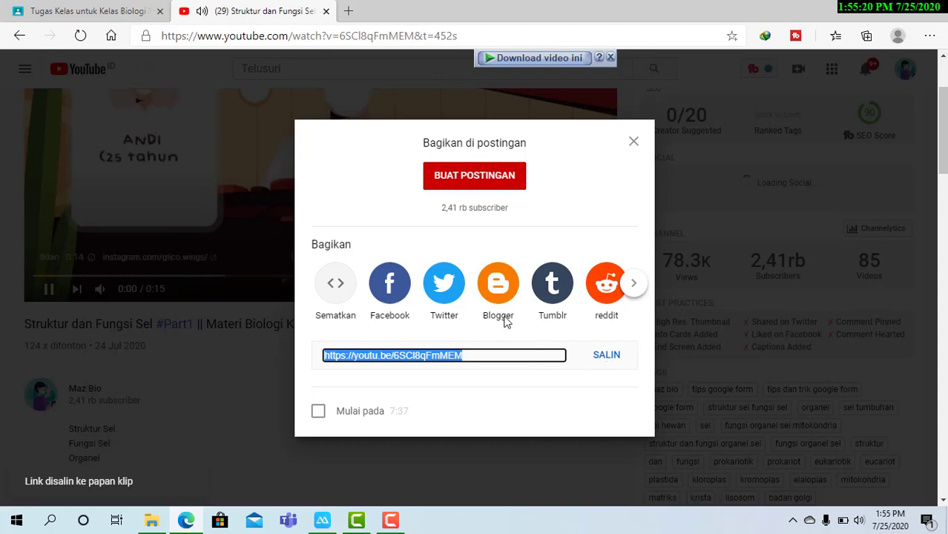
left_click(634, 142)
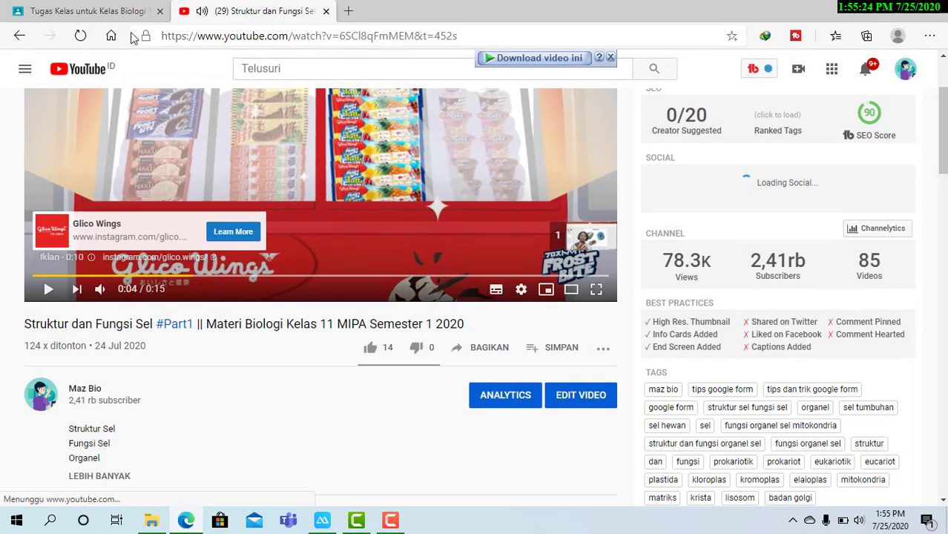
Step: Return to the Google Classroom tab and attach the YouTube video to the material using the copied link
left_click(95, 13)
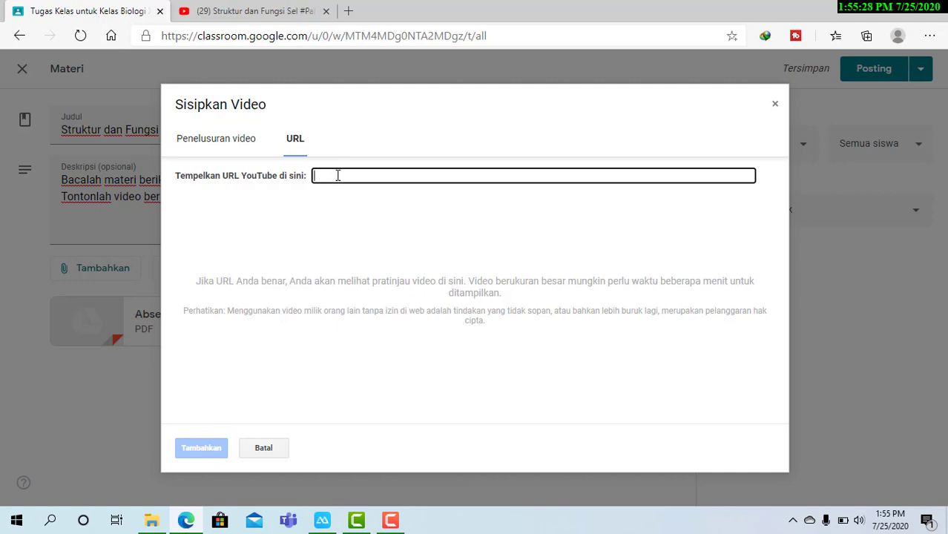
key("ctrl+v")
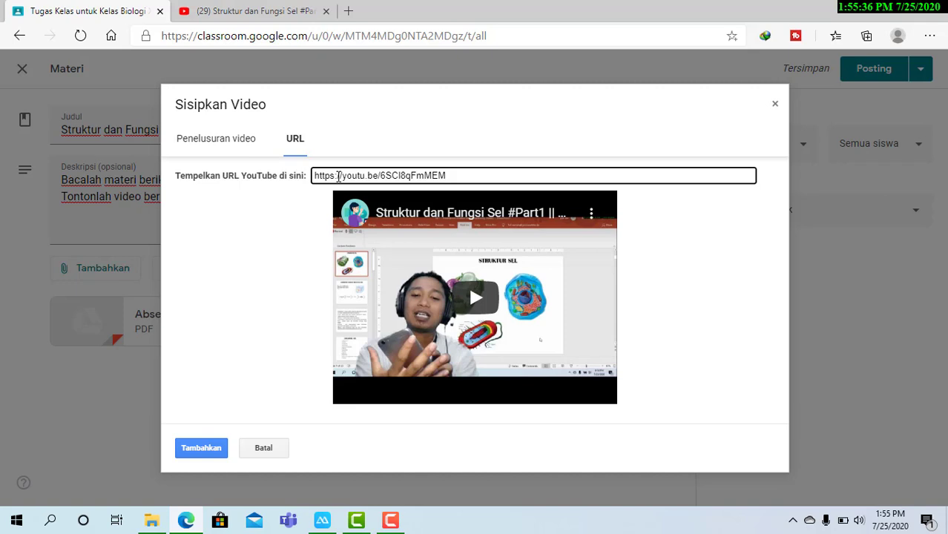
left_click(201, 449)
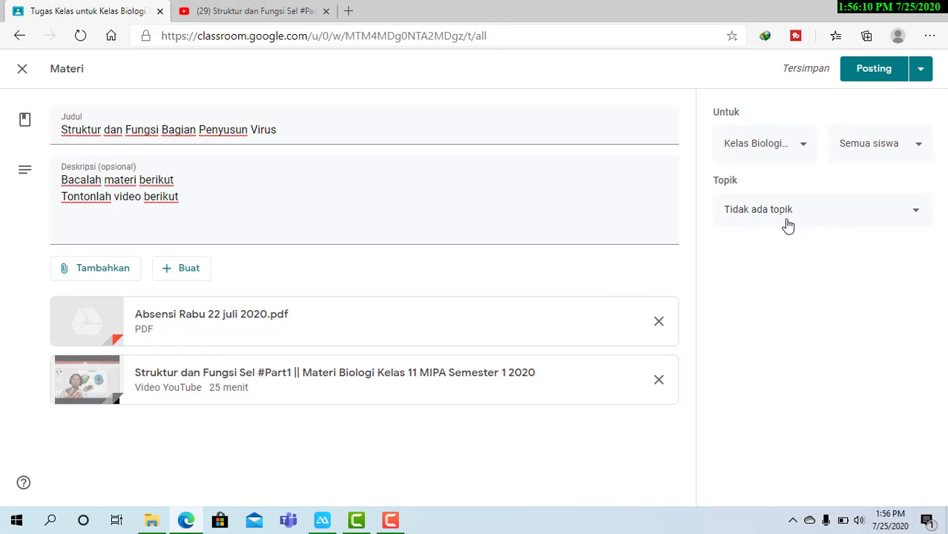
Step: Assign the material to the VIRUS topic and include the second Kelas Biologi X class as a recipient
left_click(915, 217)
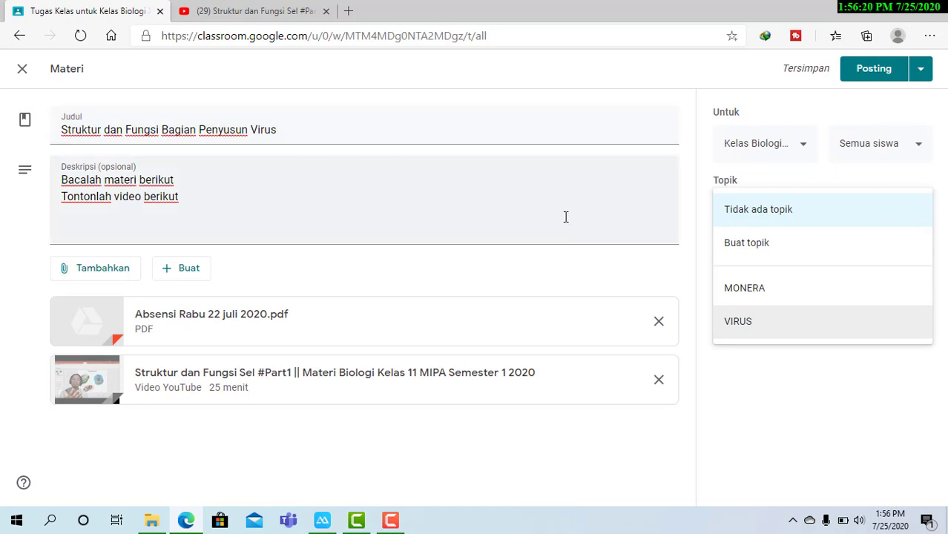
left_click(751, 328)
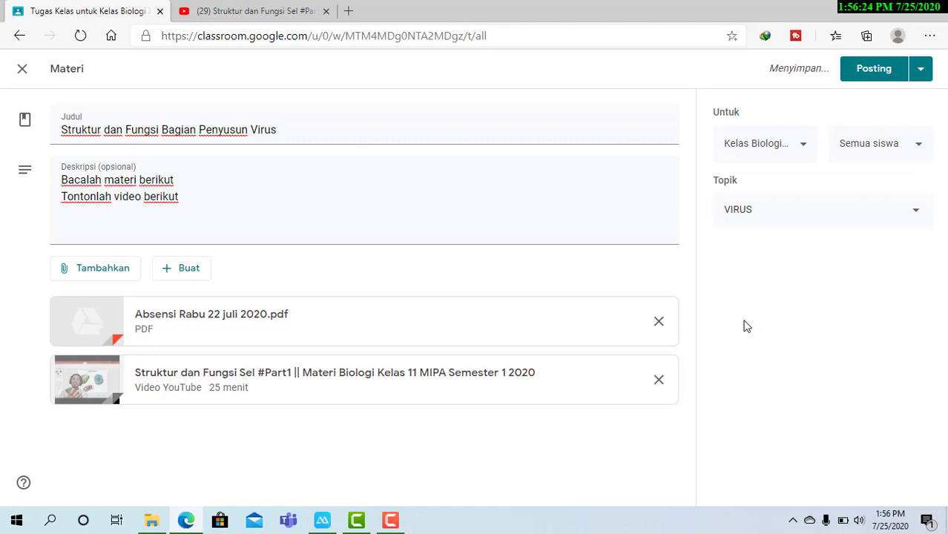
left_click(805, 151)
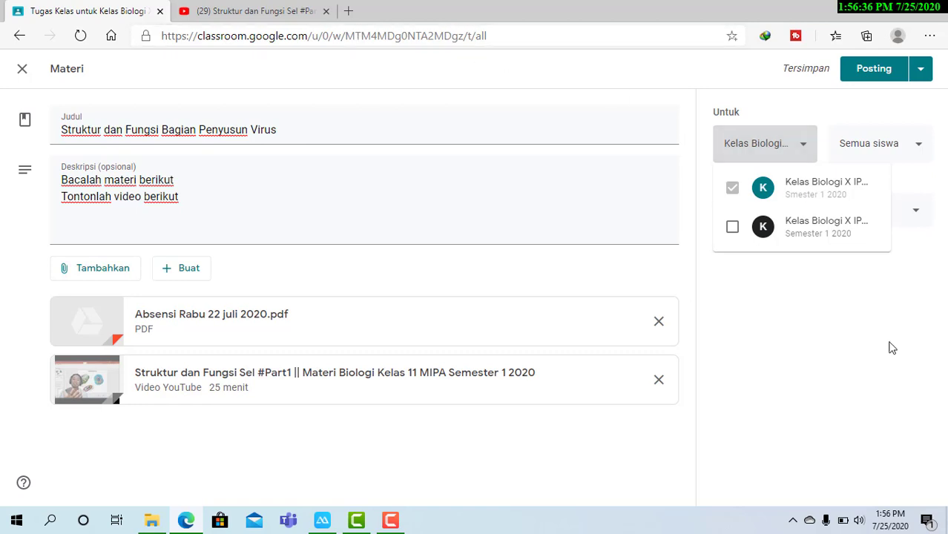
left_click(733, 229)
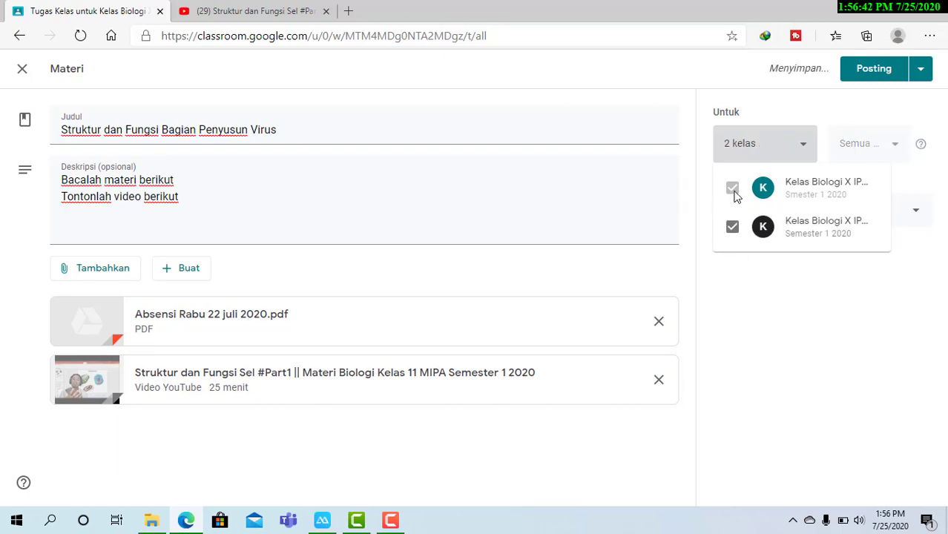
left_click(733, 230)
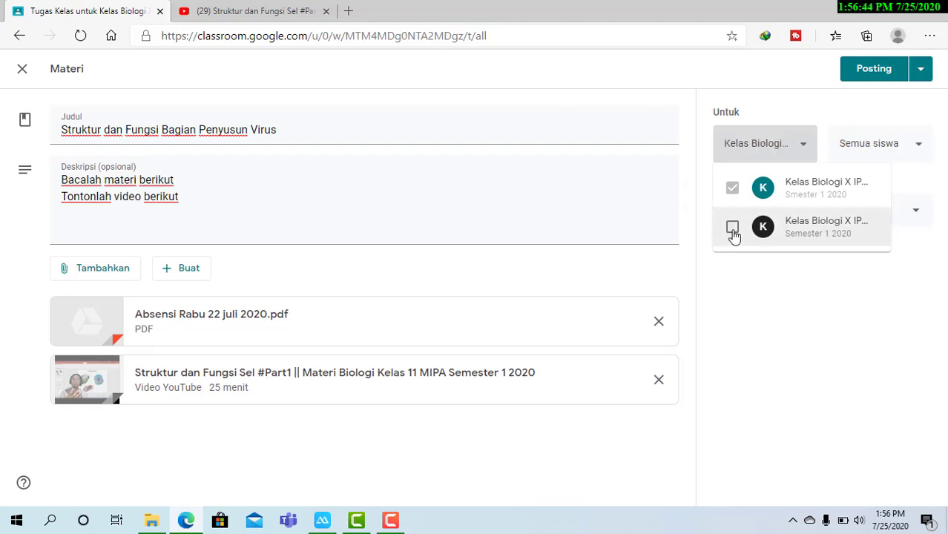
left_click(734, 230)
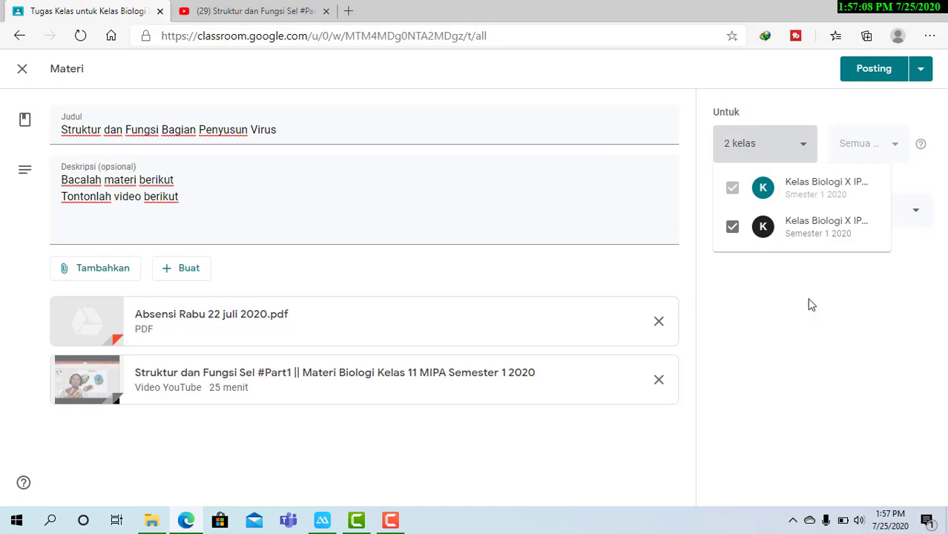
left_click(900, 287)
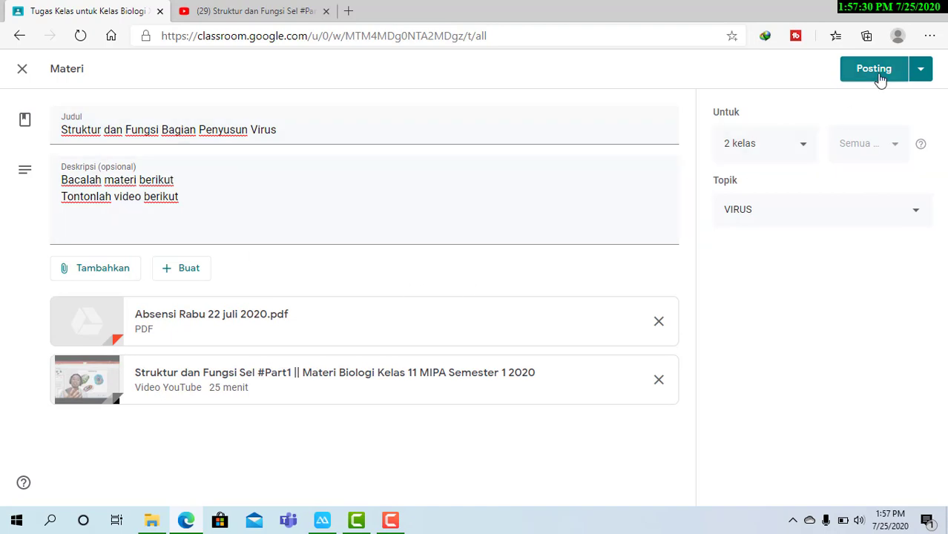
Step: Review the publishing options and post the material right away
left_click(920, 70)
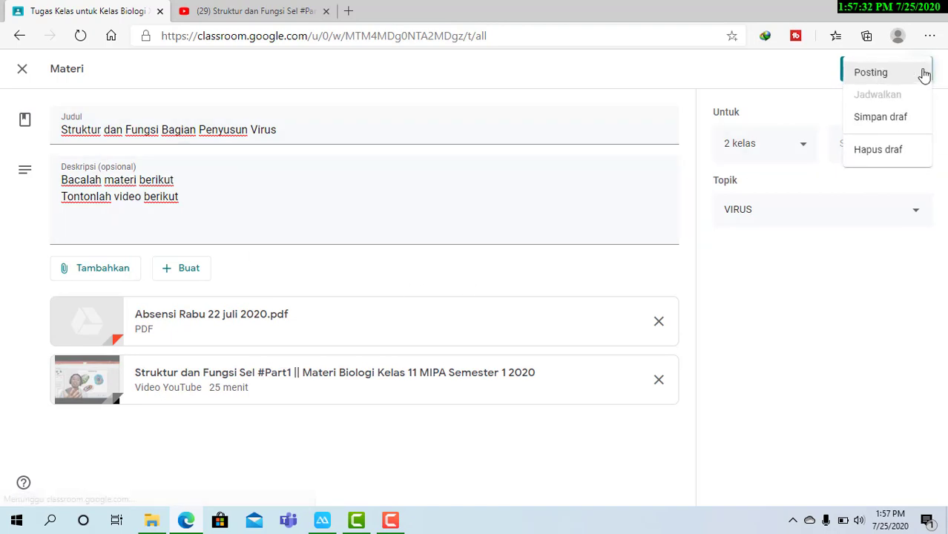
left_click(832, 343)
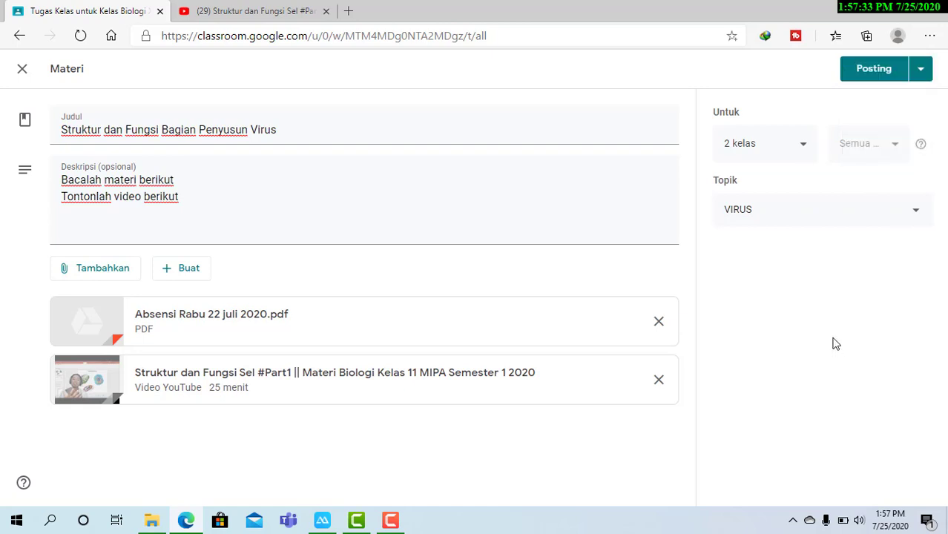
left_click(922, 73)
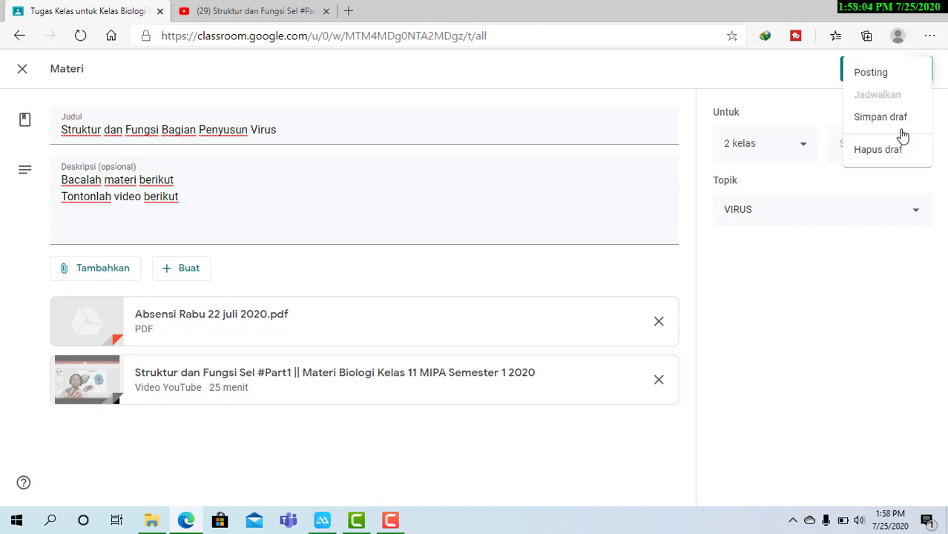
left_click(869, 78)
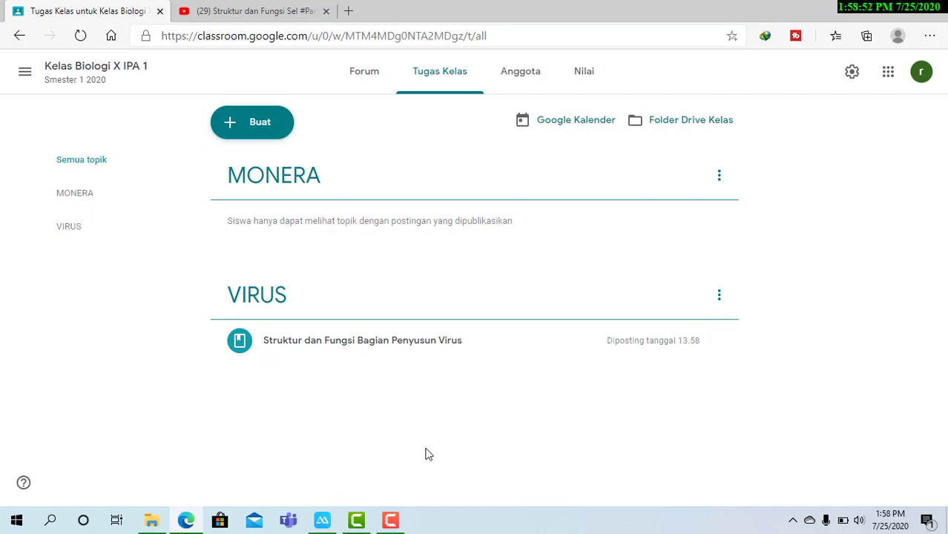
left_click(261, 127)
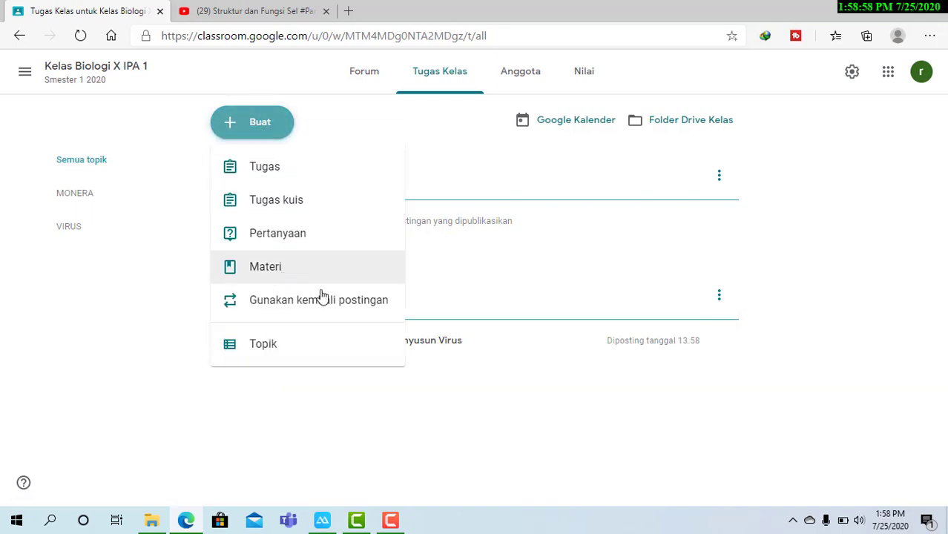
left_click(730, 409)
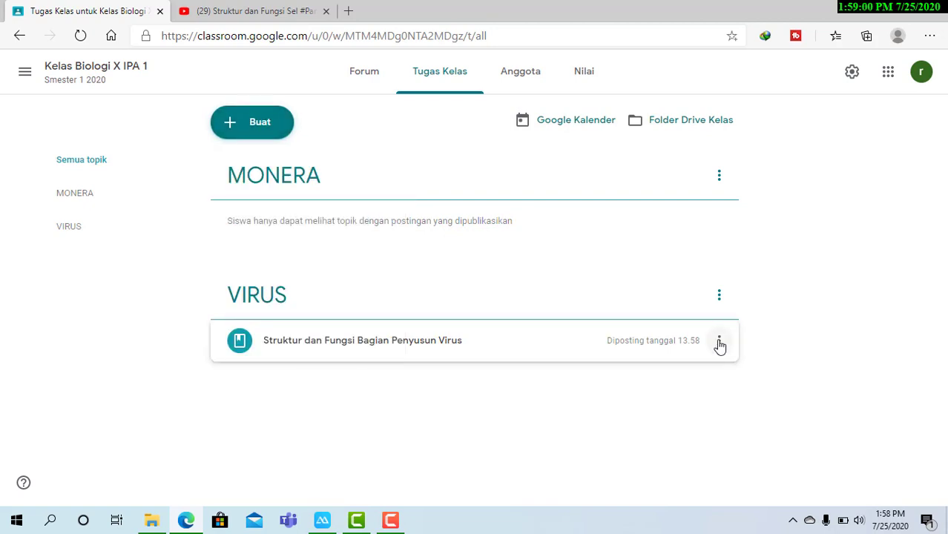
Step: Open the posted virus material for editing, review which file types can be created for it, and close it without changes
left_click(718, 344)
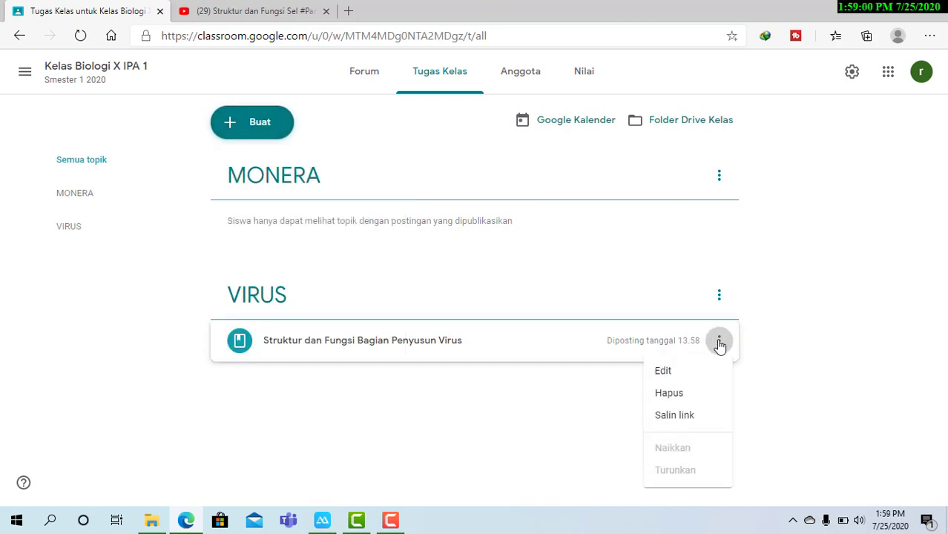
left_click(677, 373)
left_click(186, 272)
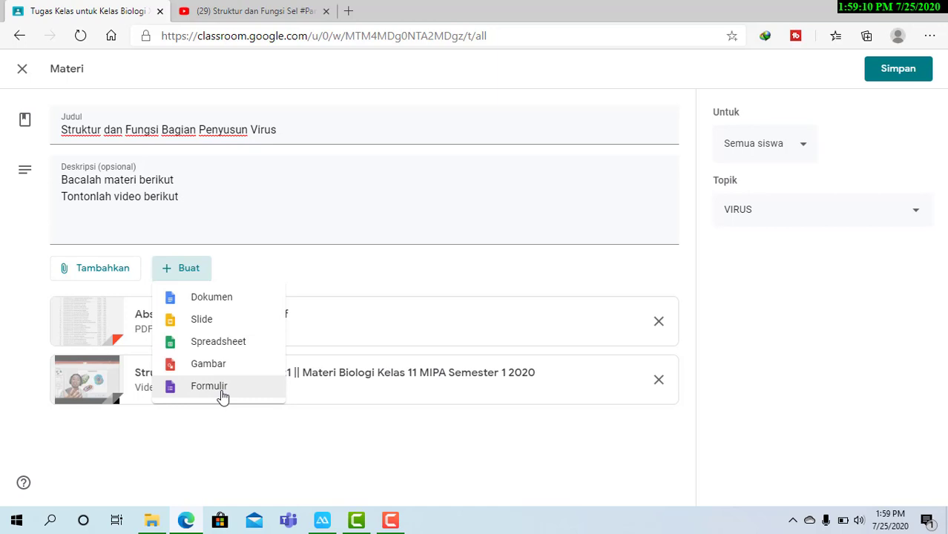
left_click(462, 457)
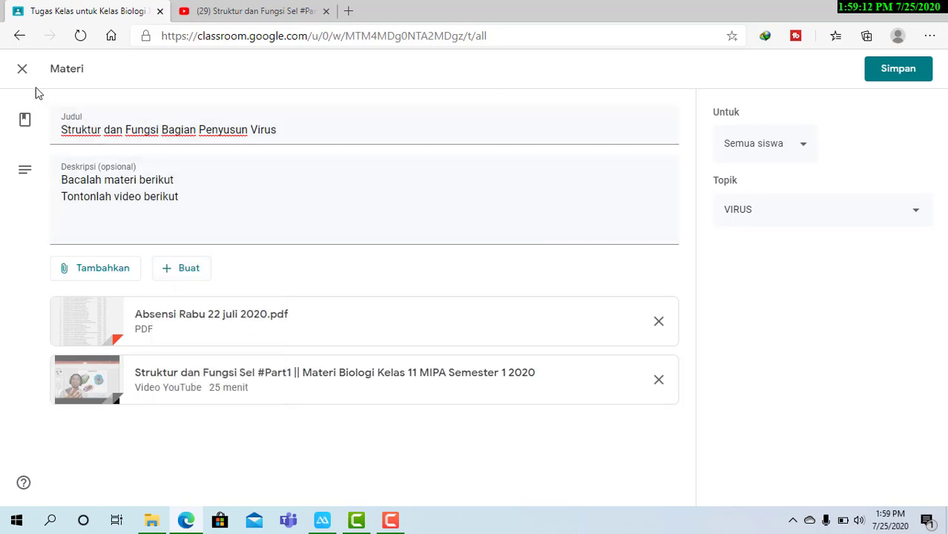
left_click(22, 70)
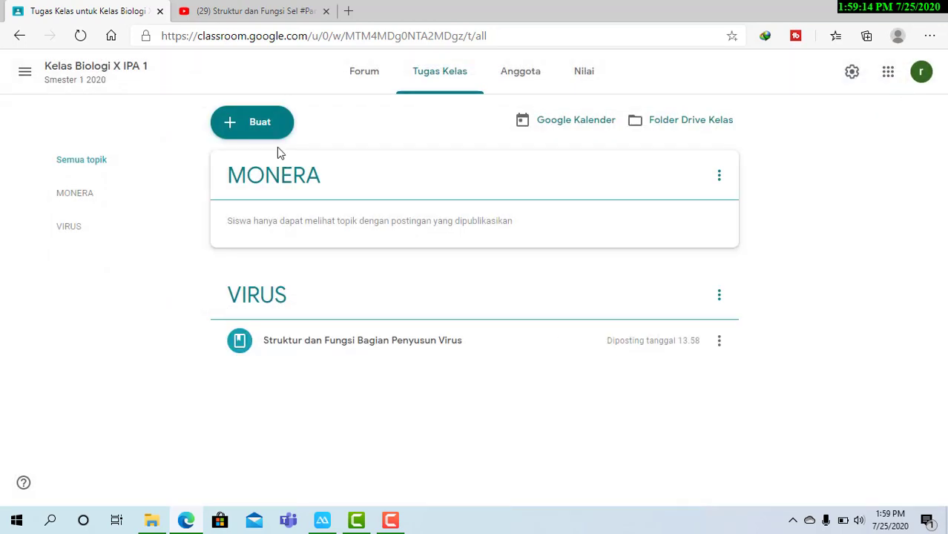
Step: Create a new assignment titled "Absensi Hari A" with the instructions "Silahkan isi absensi"
left_click(255, 128)
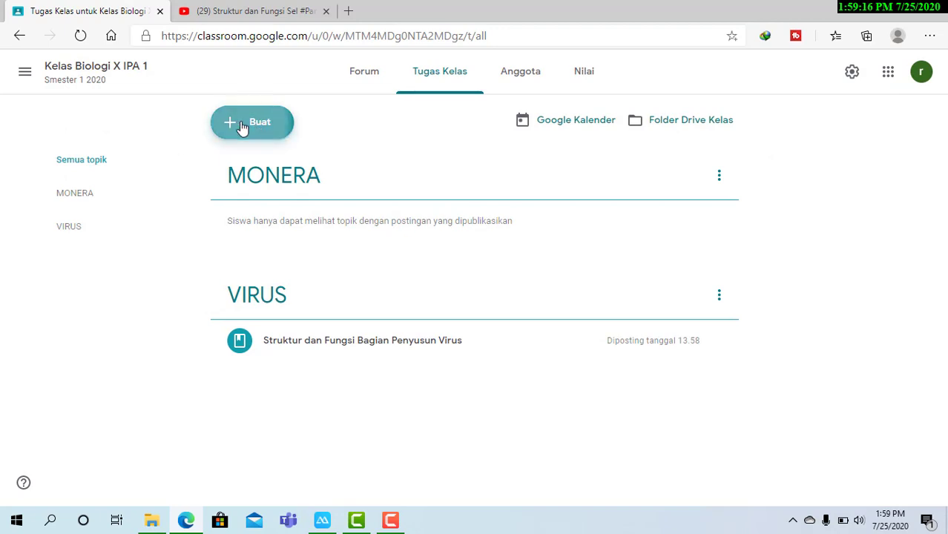
left_click(275, 173)
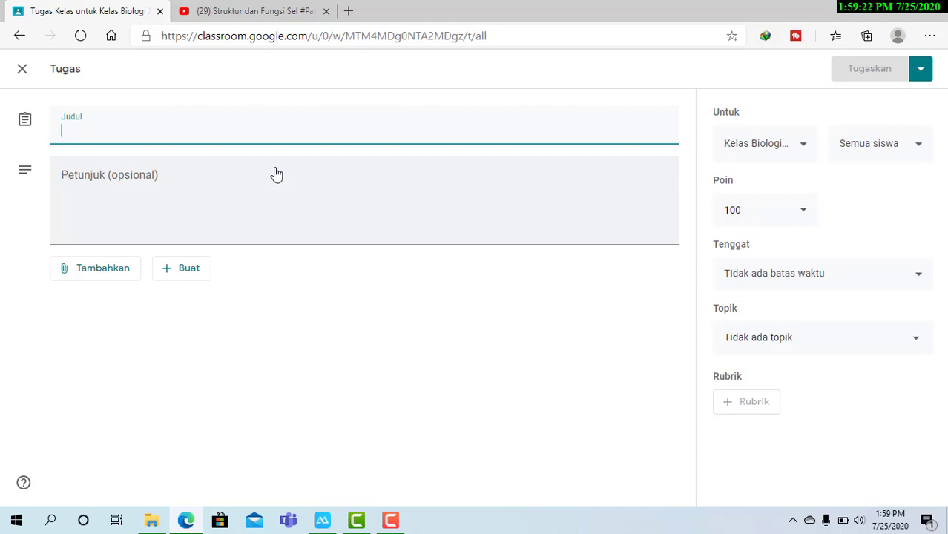
type("Absens")
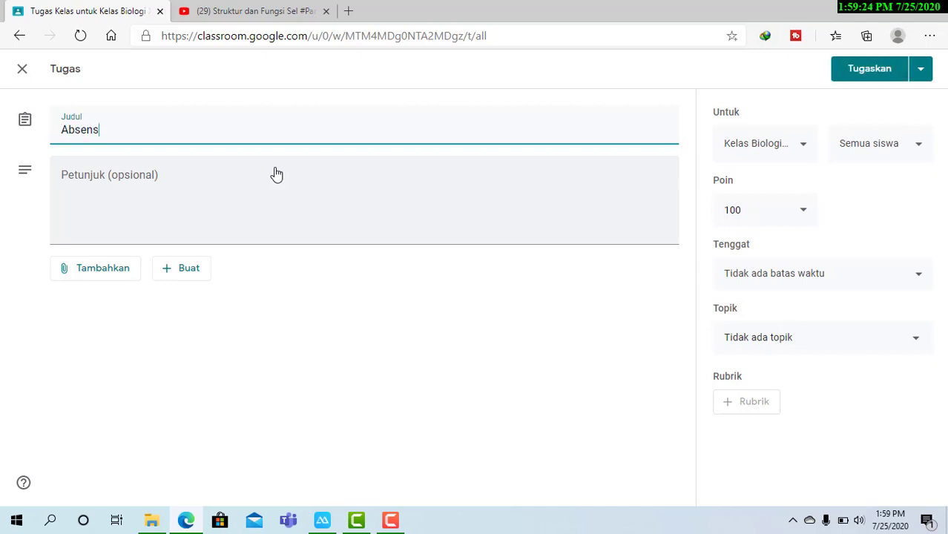
type("i Hari A")
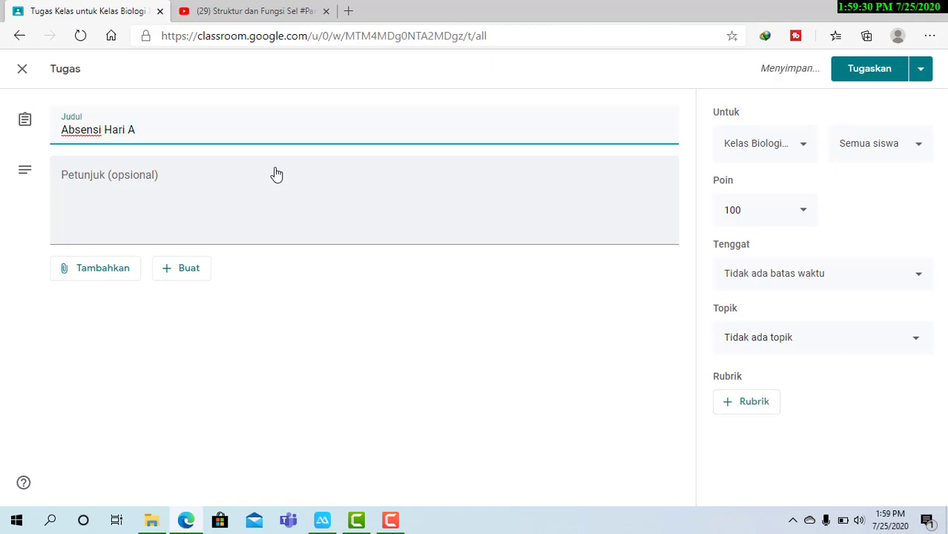
left_click(277, 174)
type("Si")
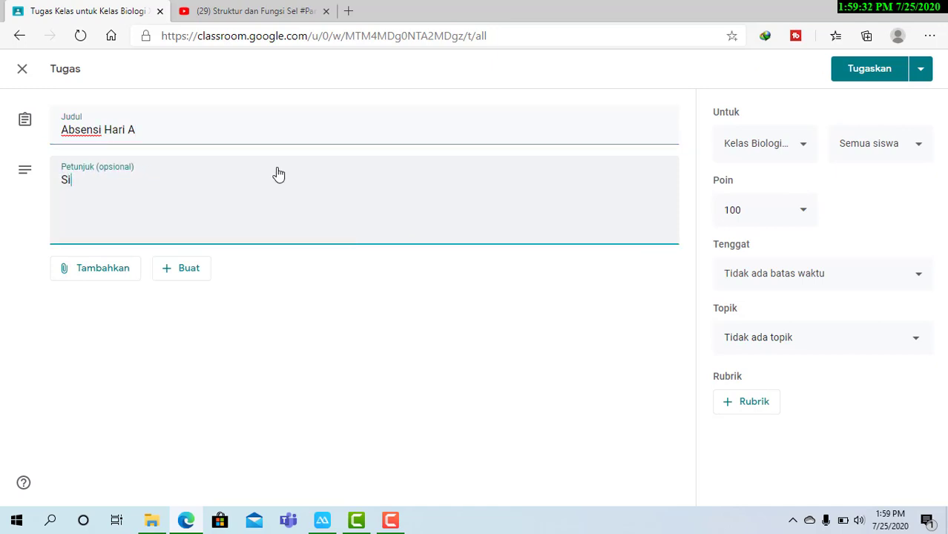
type("lahkan isi ab")
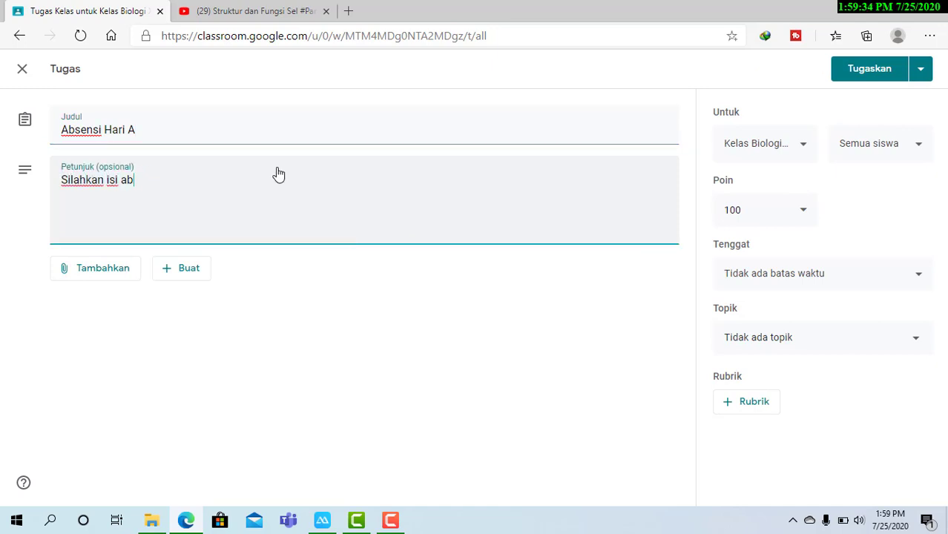
type("sensi")
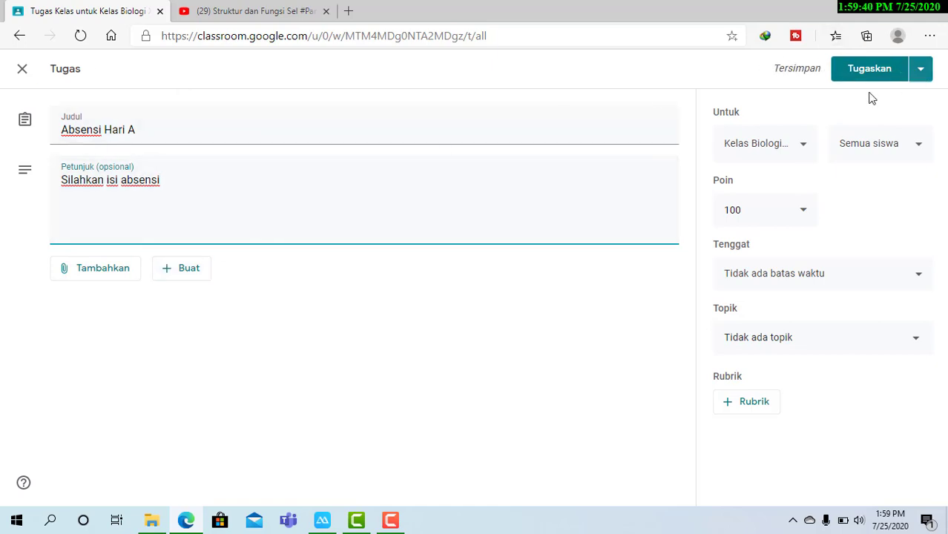
Step: Review the assignment's publishing choices and its options for creating or attaching files
left_click(923, 72)
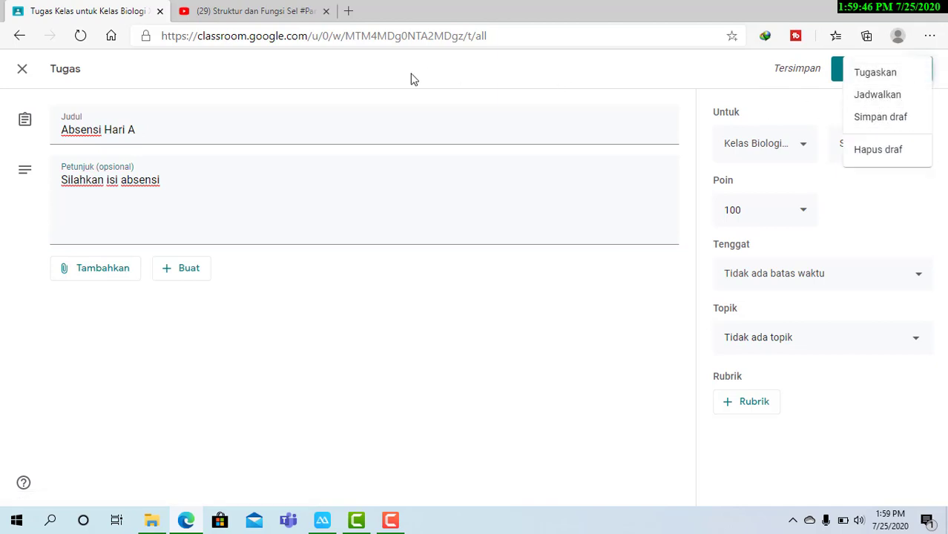
left_click(385, 100)
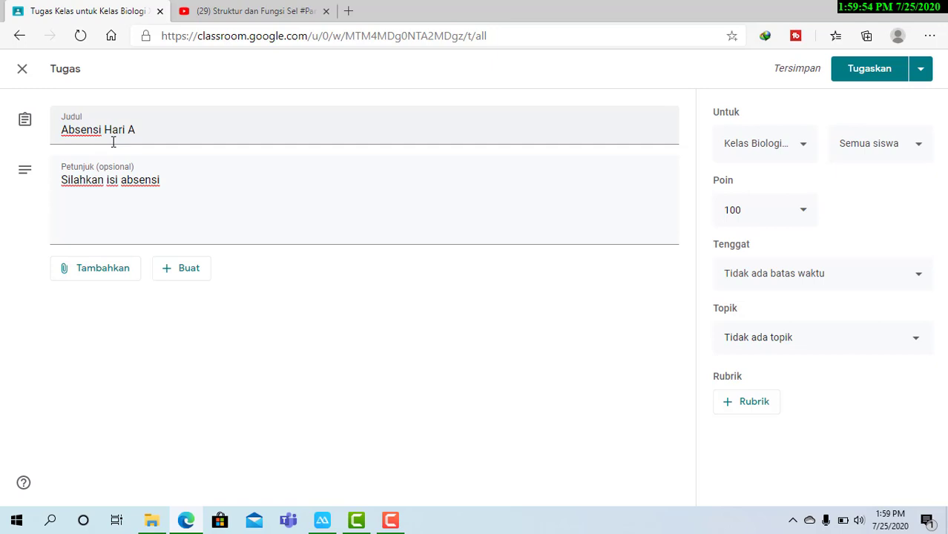
left_click(177, 275)
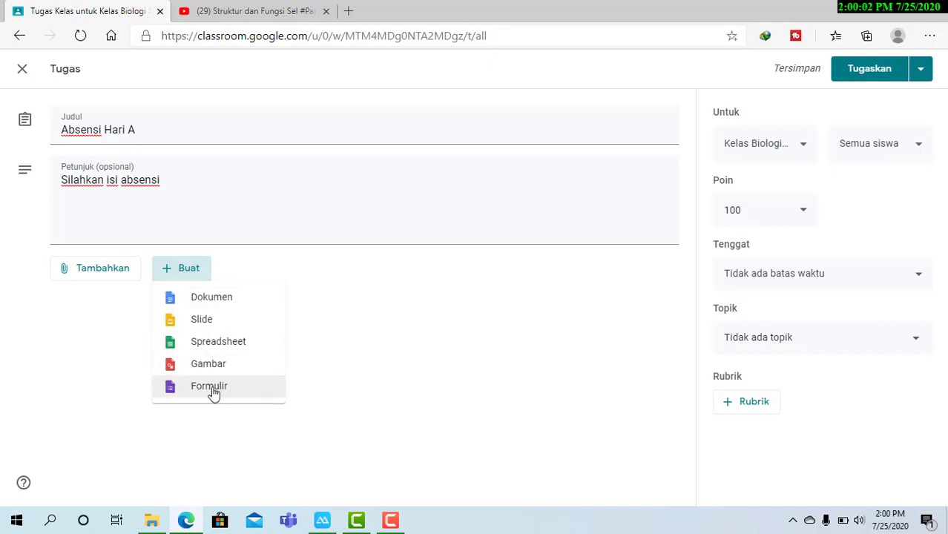
left_click(454, 344)
left_click(91, 276)
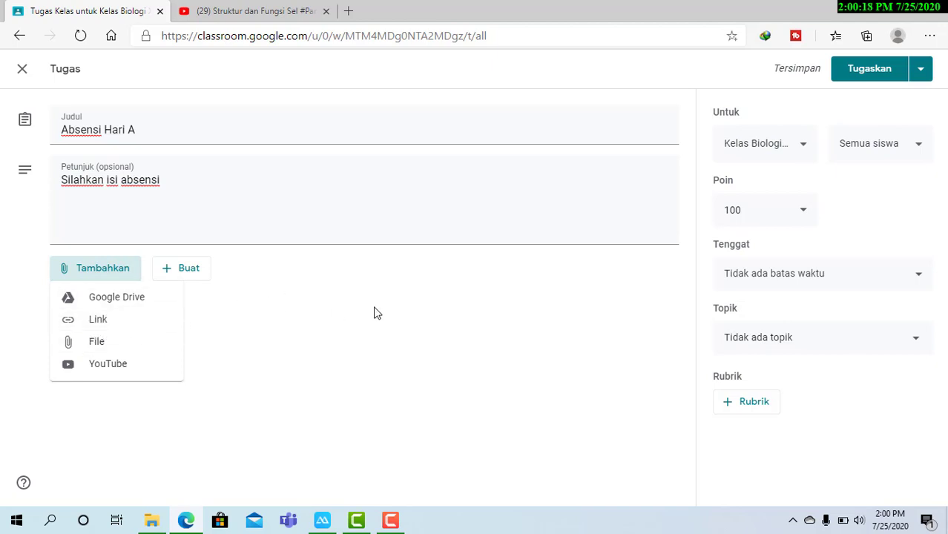
left_click(441, 302)
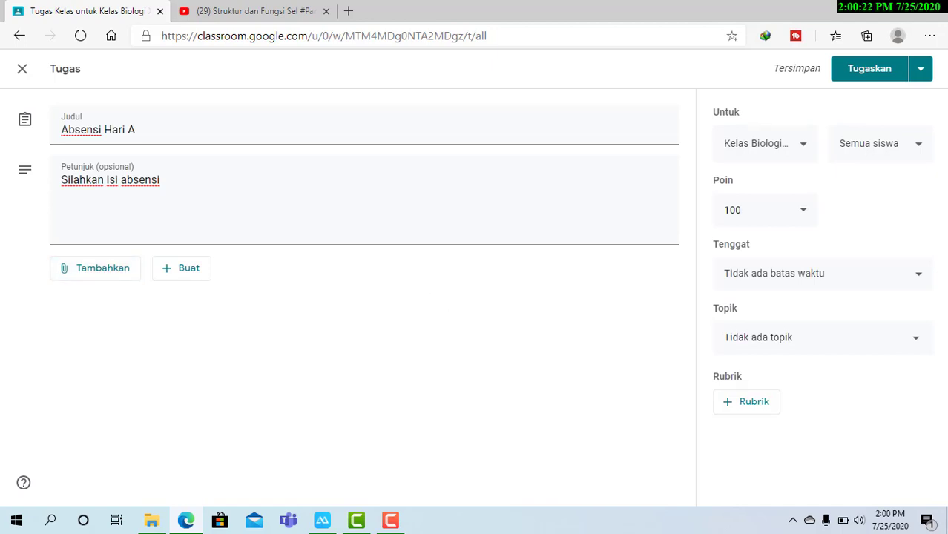
Step: Create a new form for the assignment and name it "Absensi kelas Biologi X MIPA", applying that name as the form's title
left_click(183, 269)
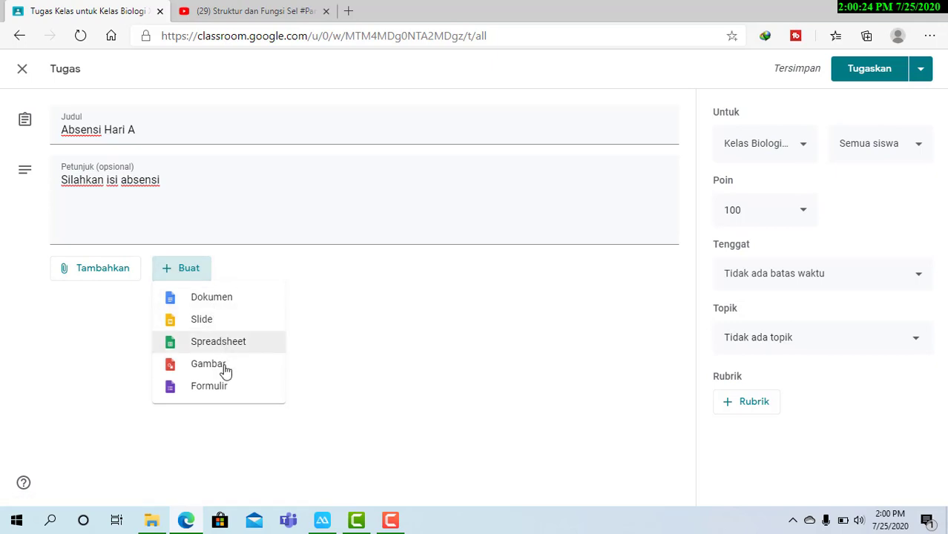
left_click(220, 394)
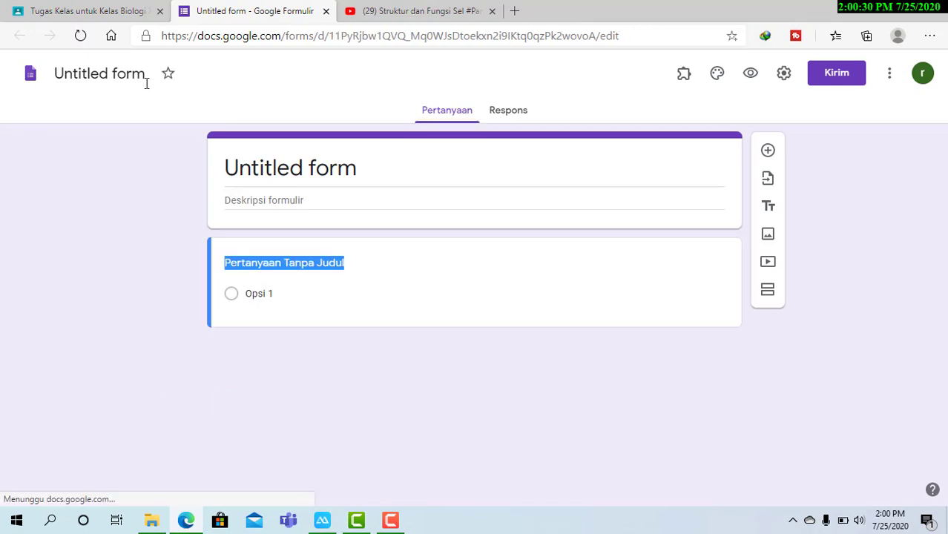
left_click(139, 73)
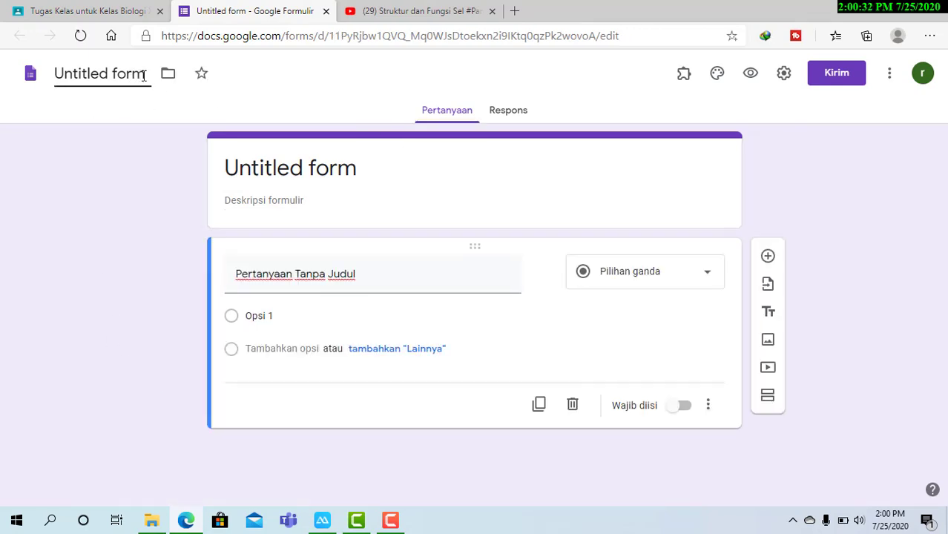
left_click_drag(146, 73, 58, 80)
type("Absensi ")
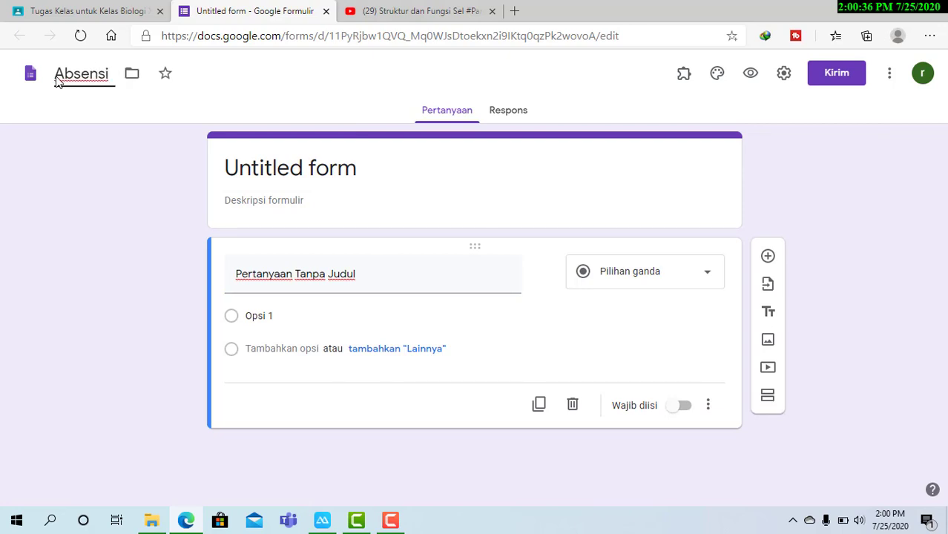
type("kelas ")
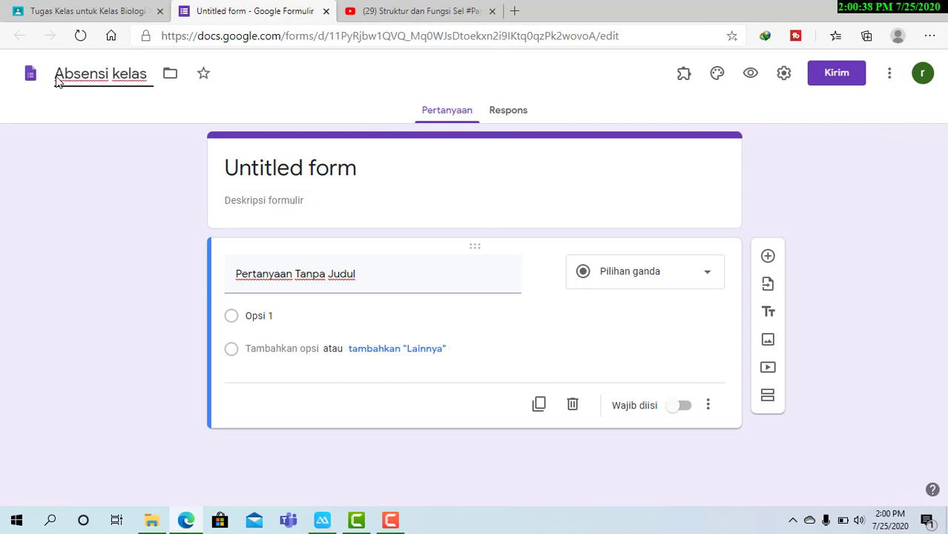
type("B")
key("BackSpace")
type("Biolo")
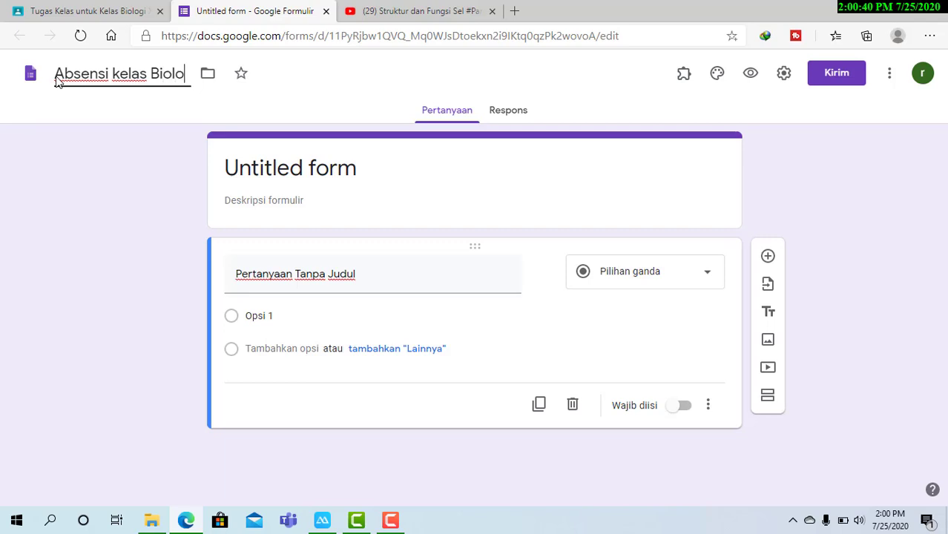
type("gi ")
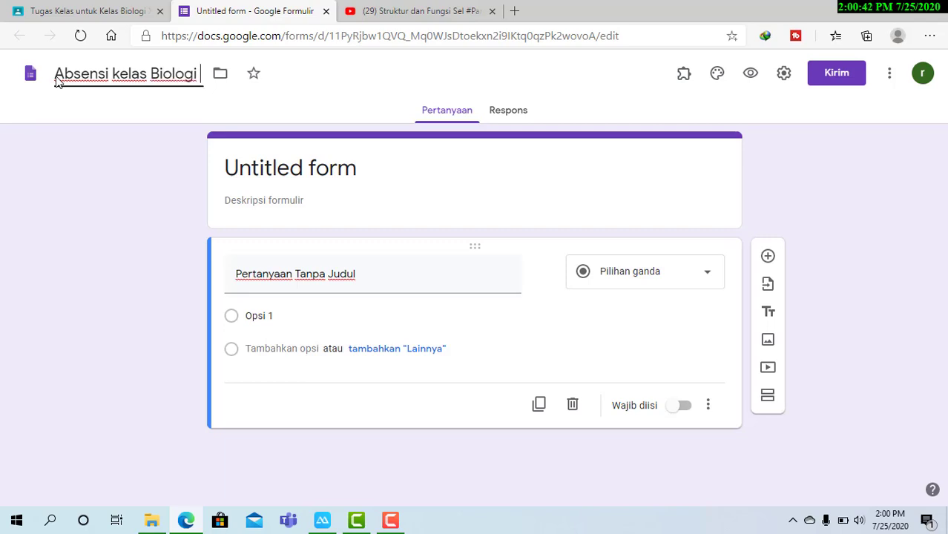
type("X MIPA")
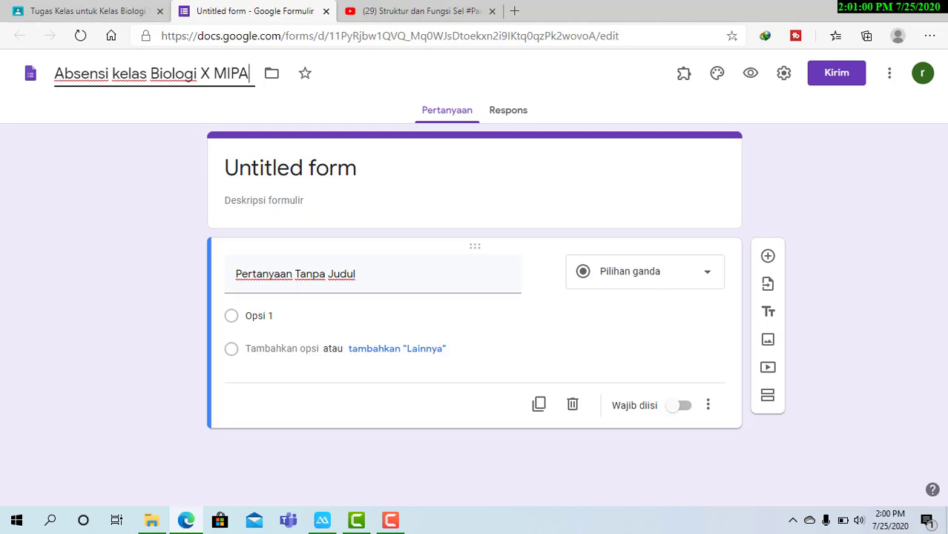
left_click(368, 170)
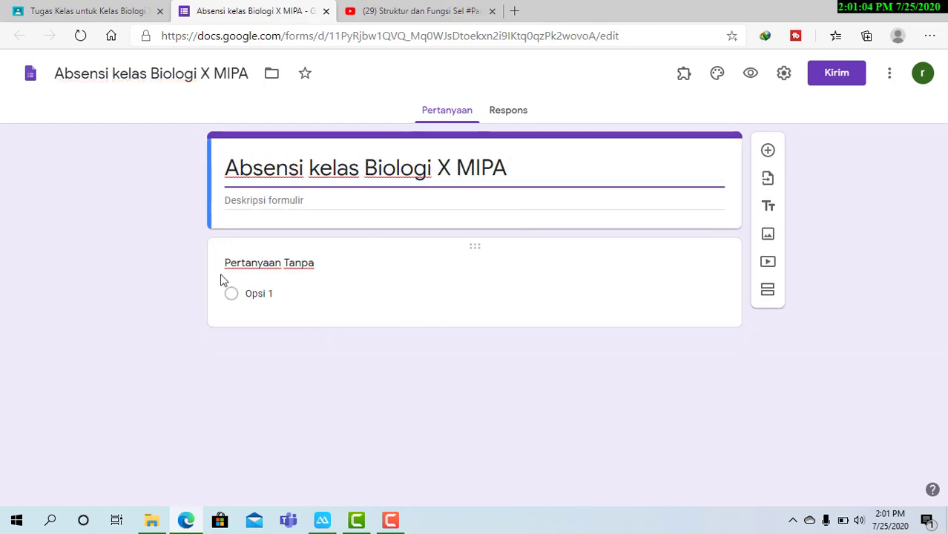
Step: Title the form's first question "Nama" and make it required
left_click(317, 268)
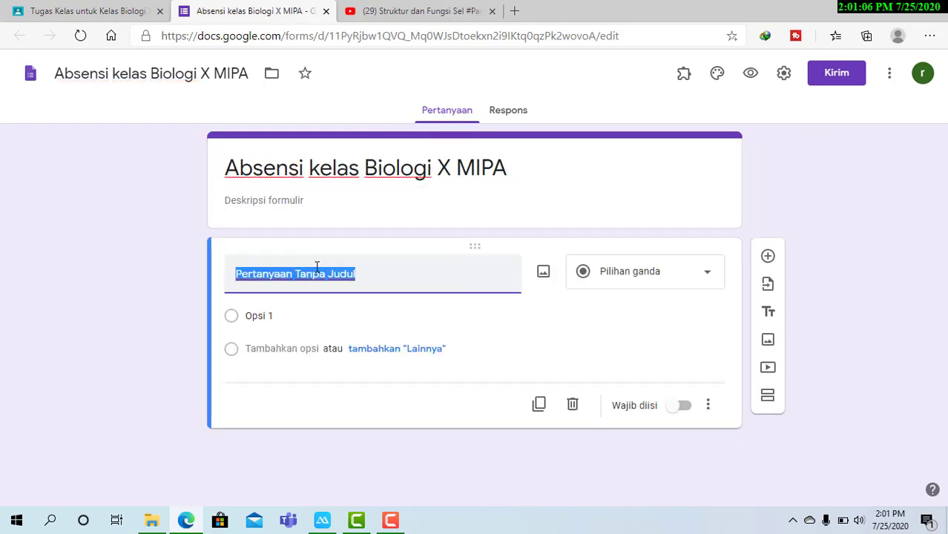
type("Nma")
key("BackSpace")
key("BackSpace")
type("a")
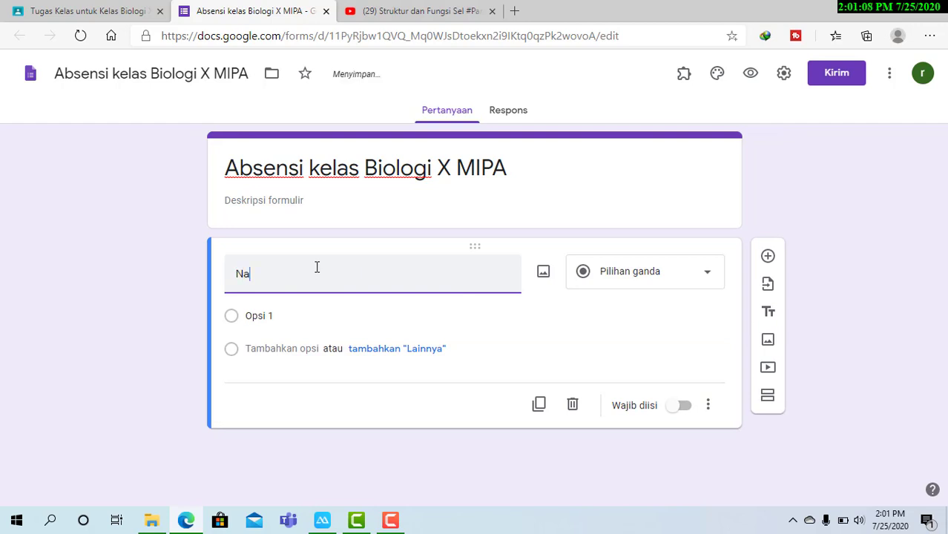
type("ma")
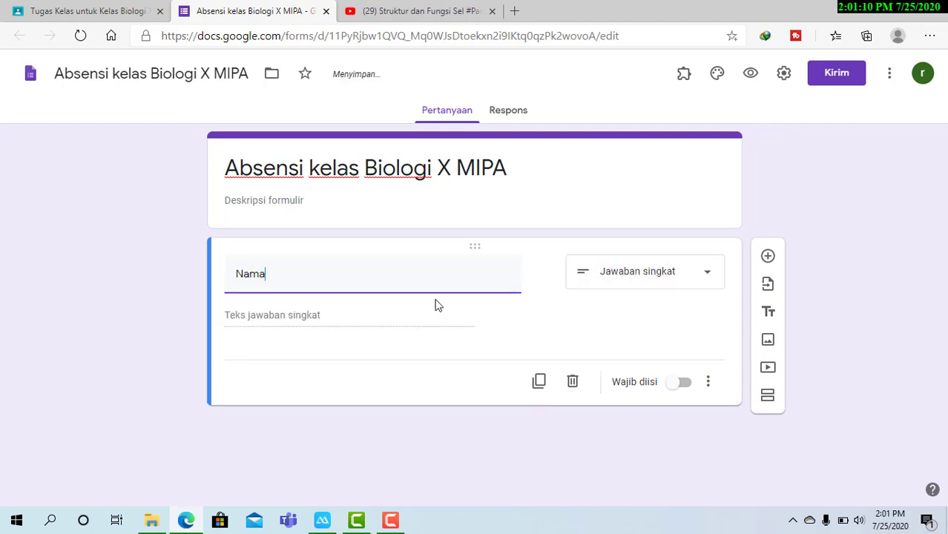
left_click(683, 383)
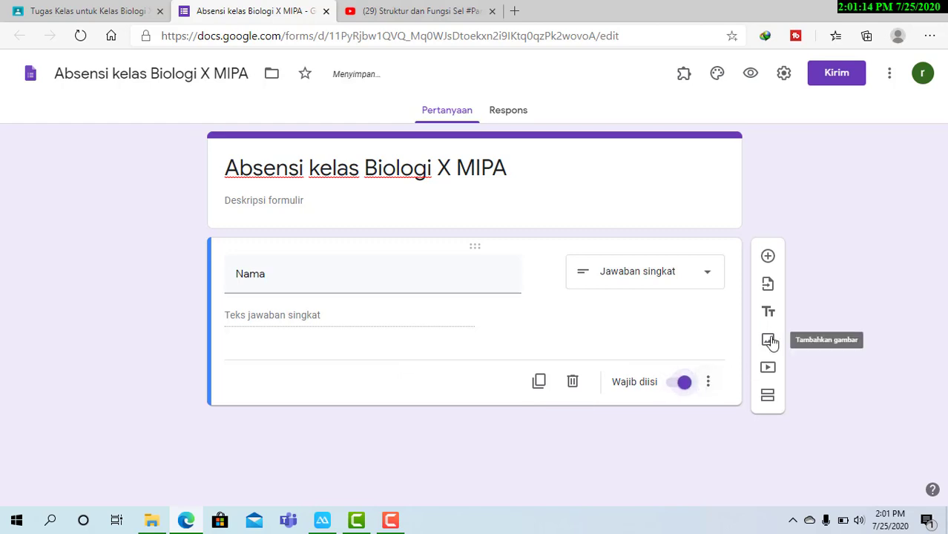
Step: Add a second question titled "Kelas" and set its answer type to Drop-down
left_click(768, 257)
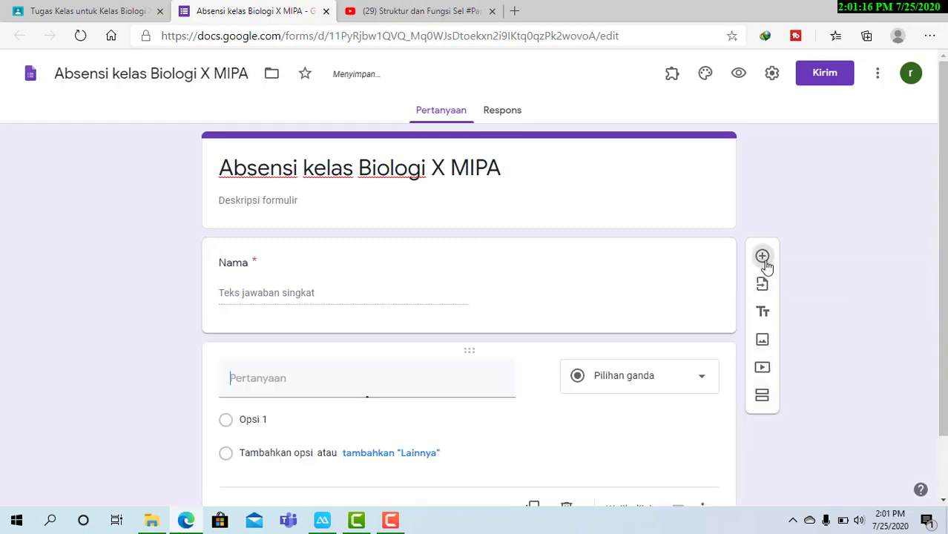
type("Kelas")
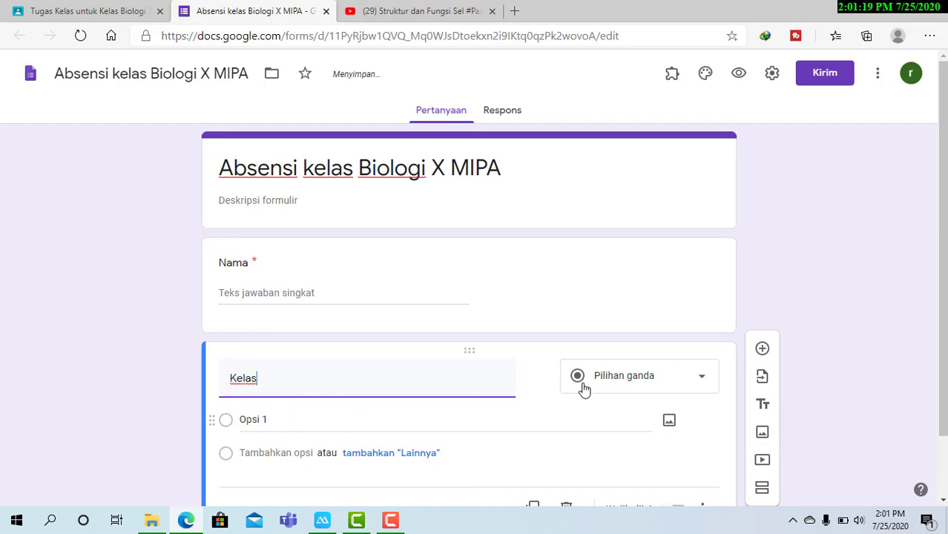
left_click(650, 383)
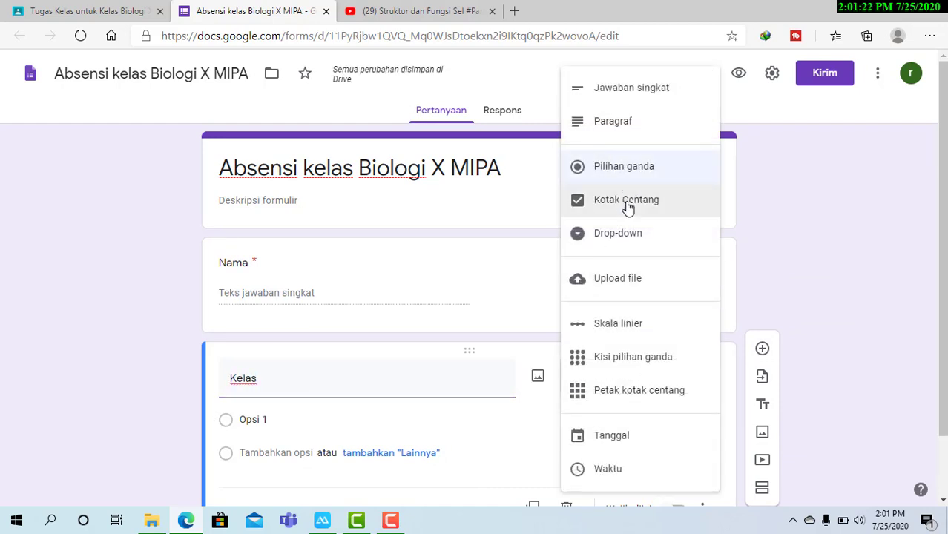
left_click(625, 246)
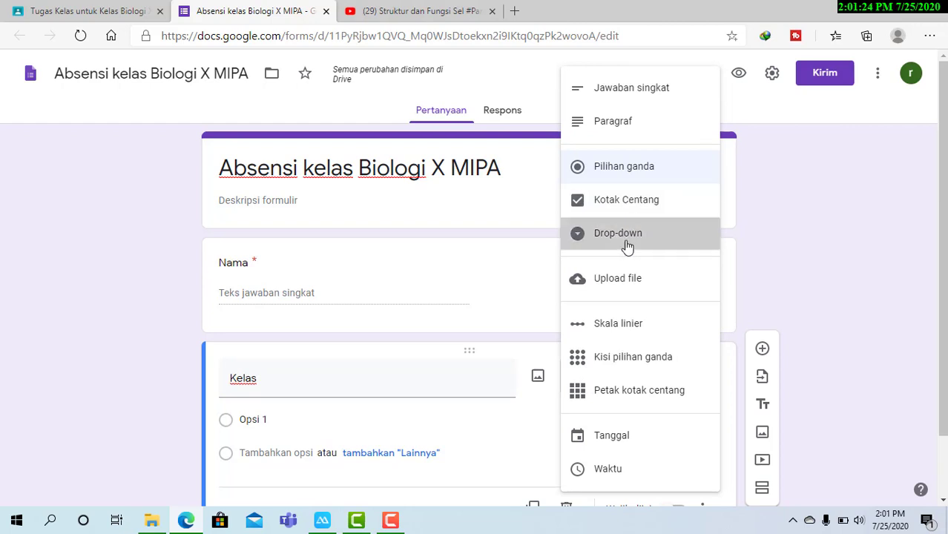
Step: Give the Kelas question two answer options, "X IPA 1" and "X IPA 2"
left_click(269, 420)
type("X")
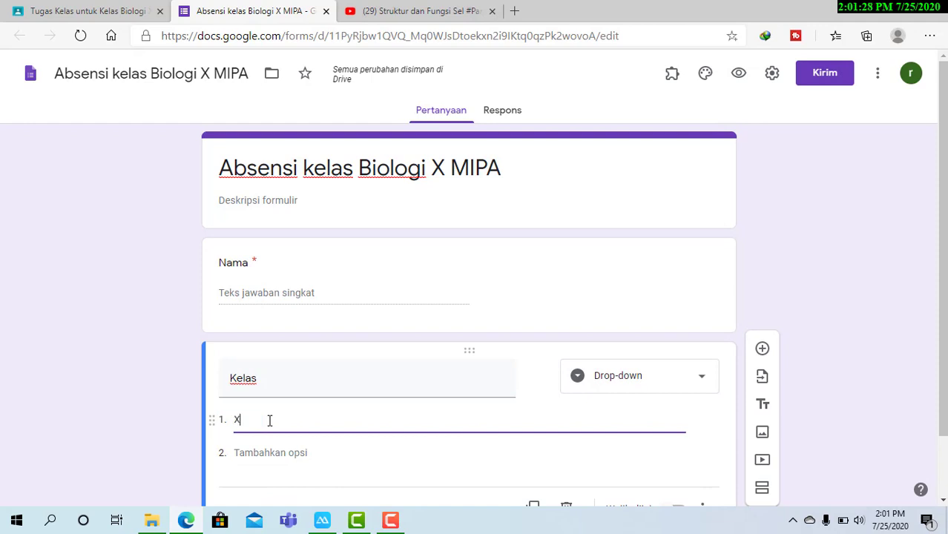
type(" MIP")
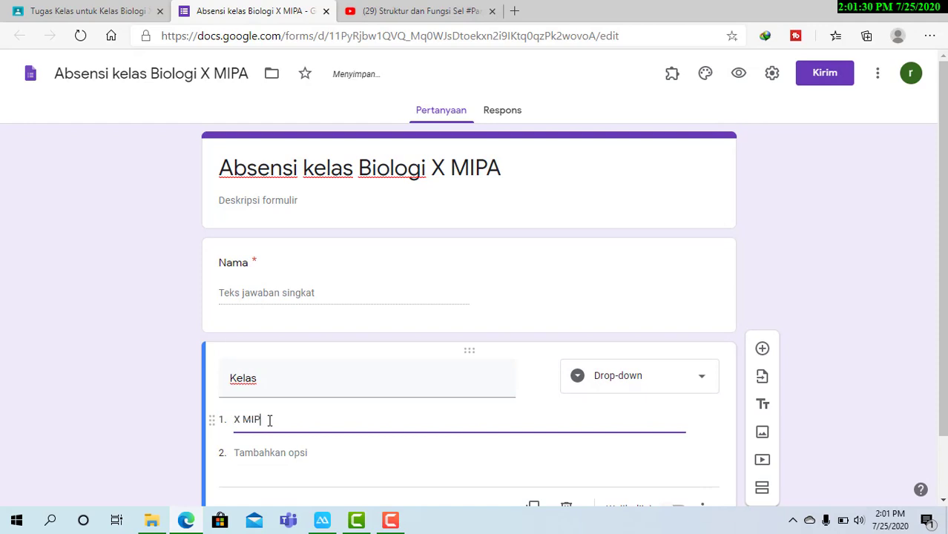
type("A 1")
left_click(275, 452)
type("X M")
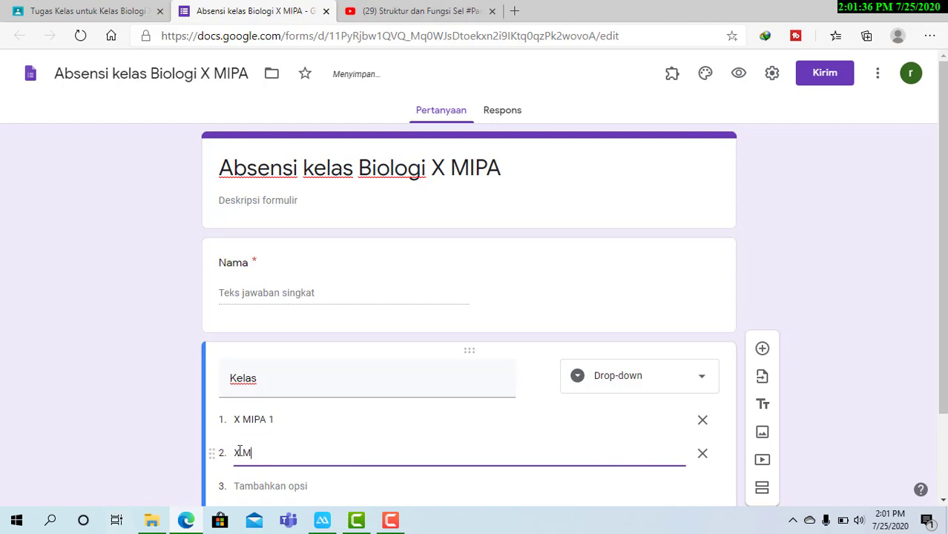
triple_click(260, 419)
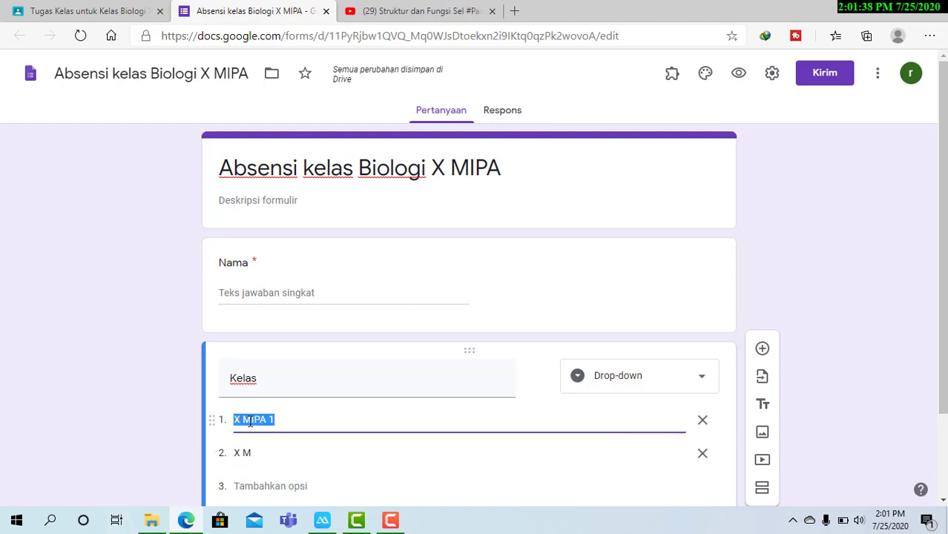
left_click(250, 420)
key("BackSpace")
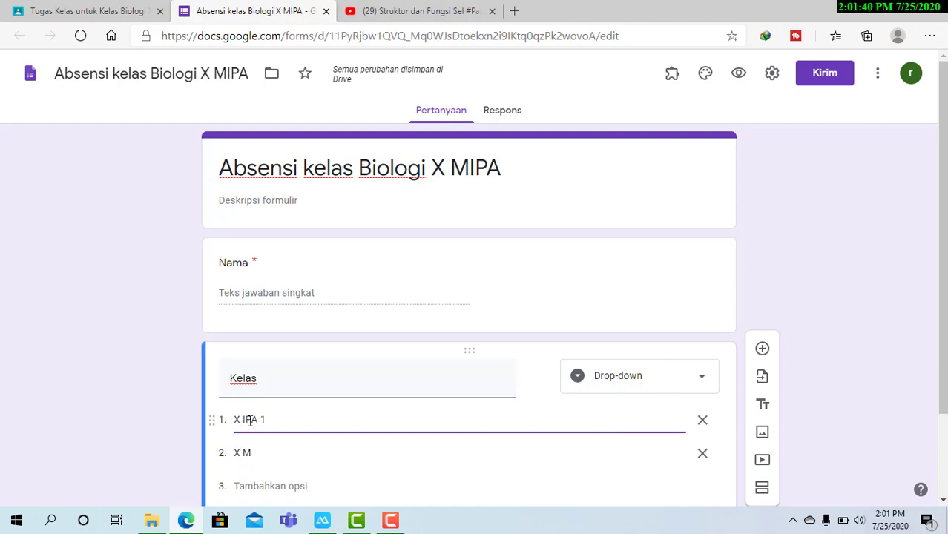
left_click(269, 453)
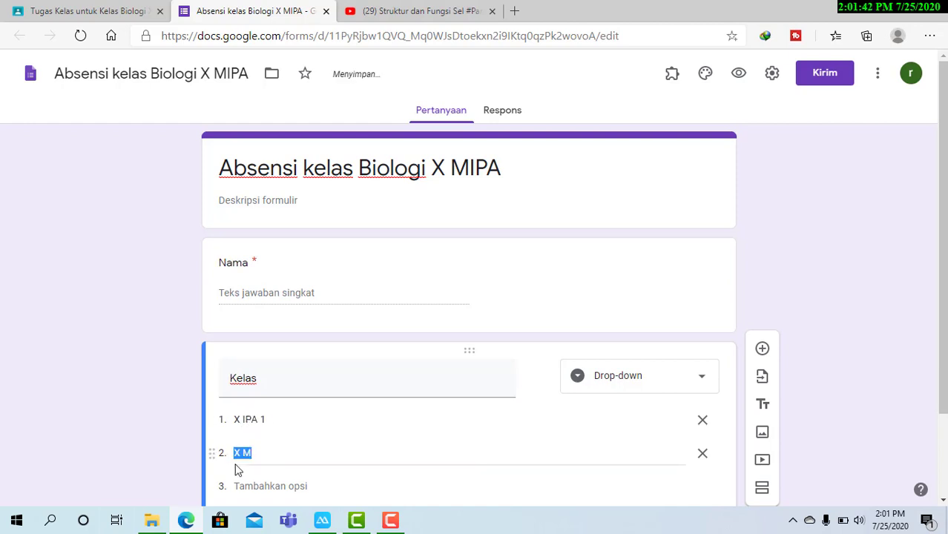
left_click(268, 462)
key("BackSpace")
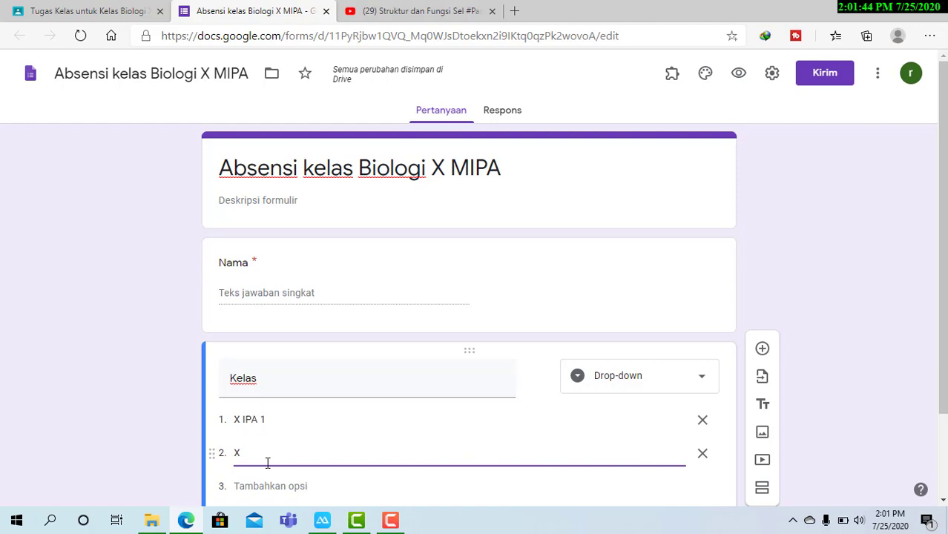
type("IPA 2")
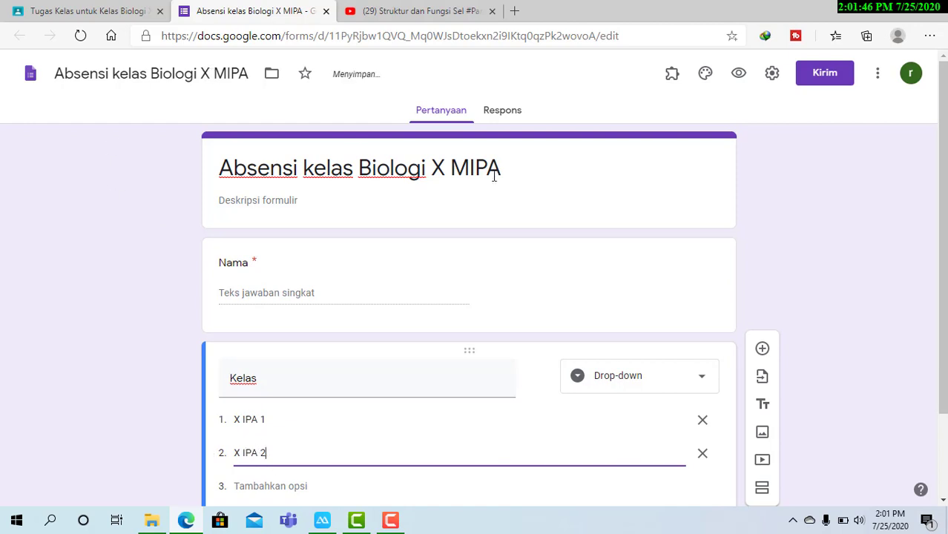
Step: Change both the form's title and its file name to "Absensi kelas Biologi X IPA"
left_click(471, 168)
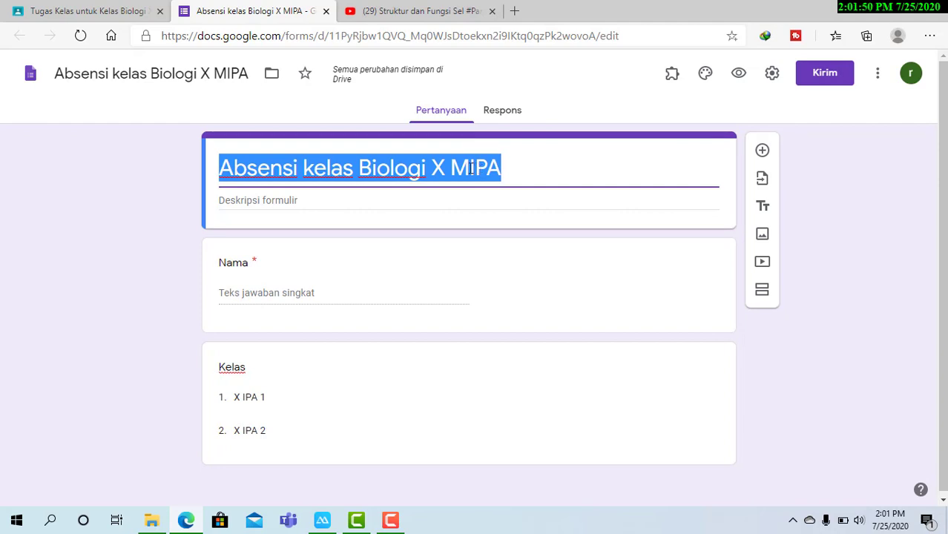
left_click(471, 167)
key("BackSpace")
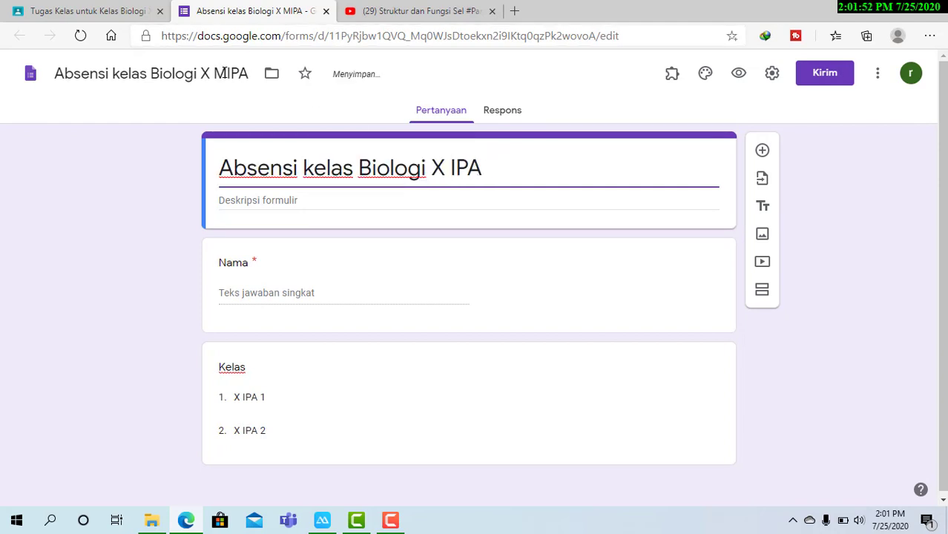
left_click(227, 73)
key("BackSpace")
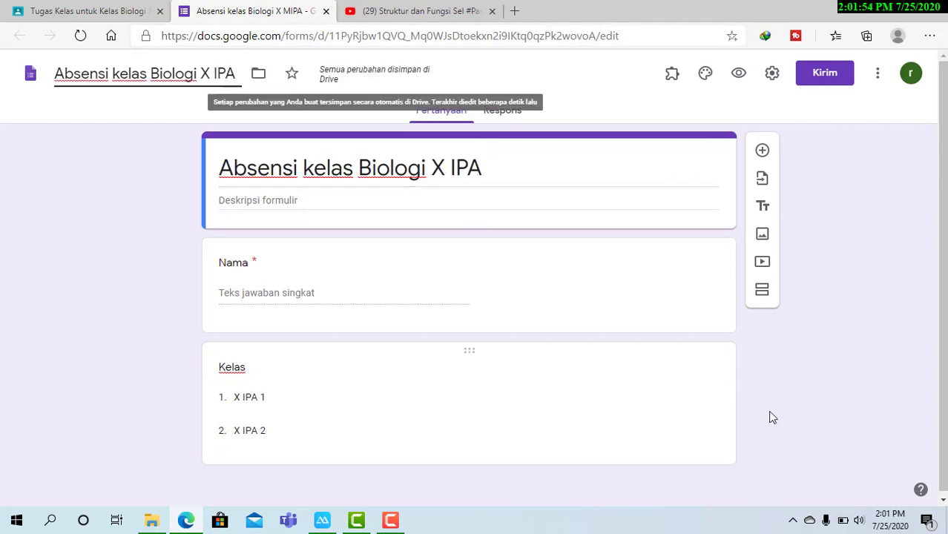
left_click(801, 397)
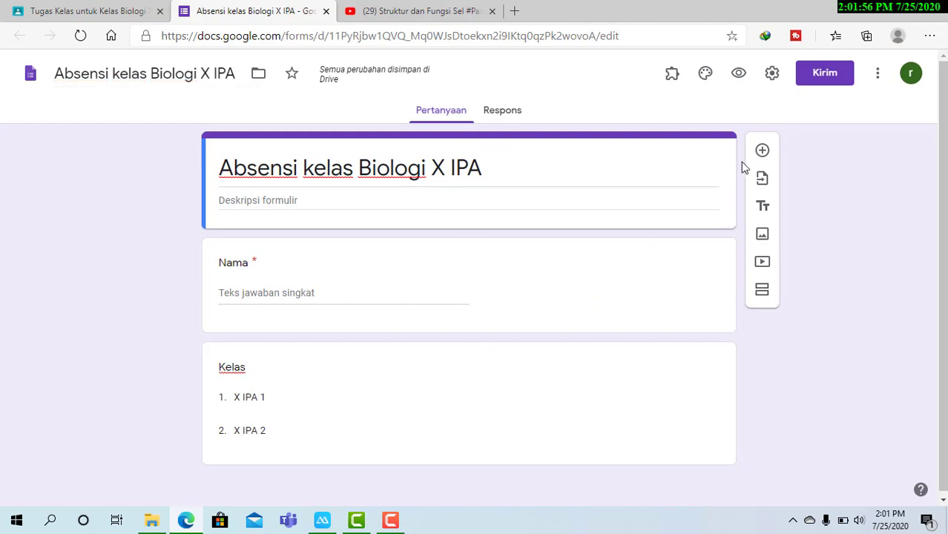
Step: Make the Kelas question required and add a new question titled "Kehadiran" below it
left_click(497, 430)
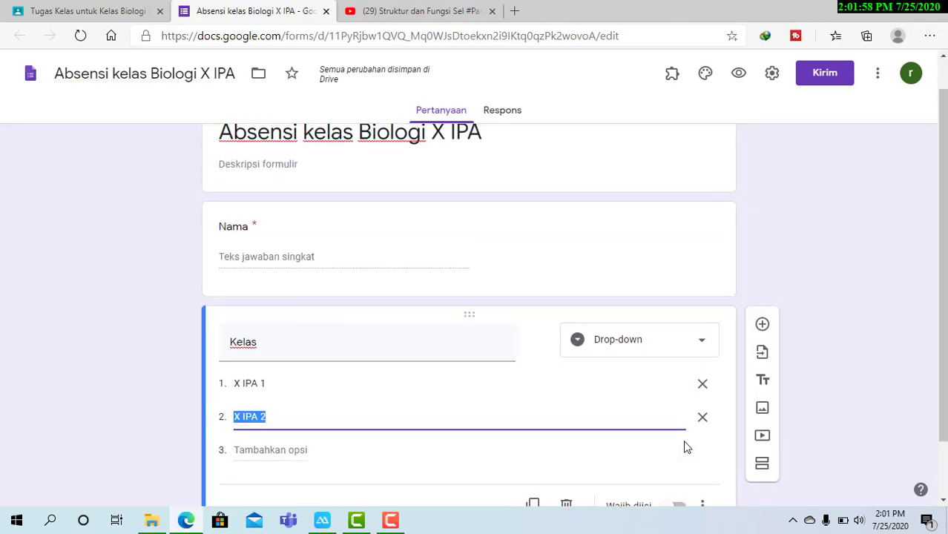
left_click(673, 443)
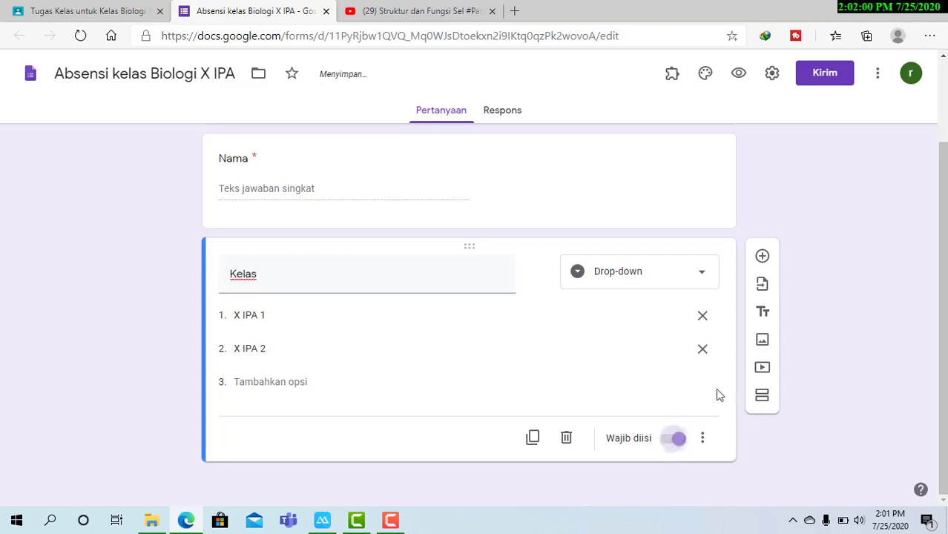
left_click(762, 256)
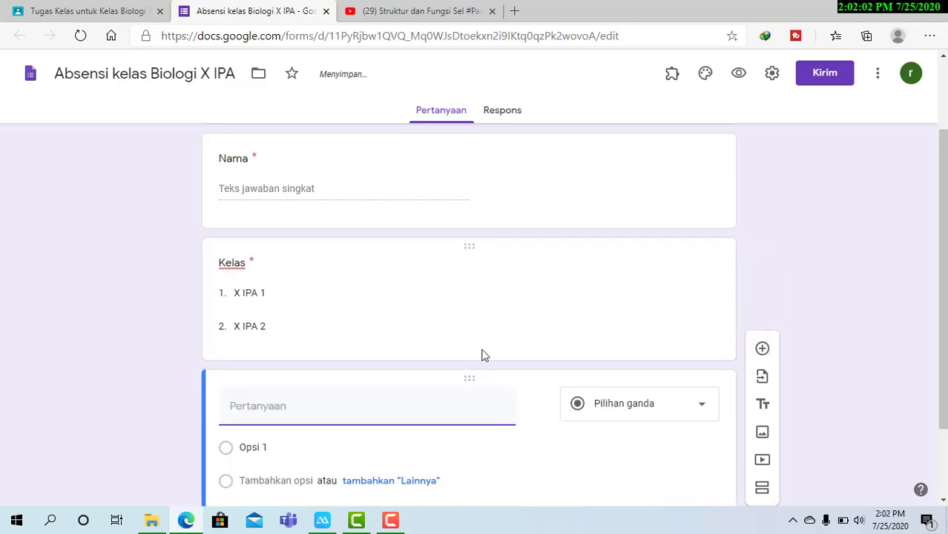
type("Kehadiran")
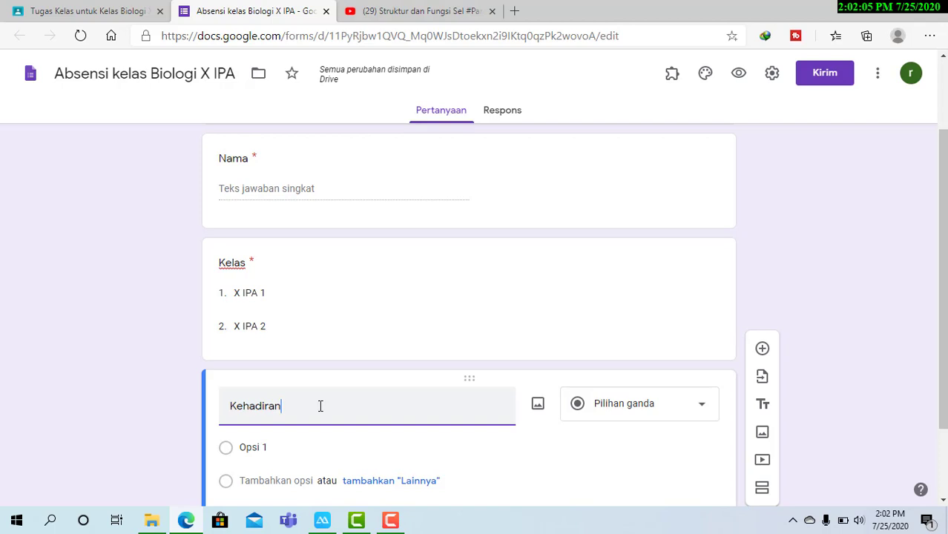
Step: Enter "Hadir", "Sakit" and "Izin" as the multiple-choice options of the Kehadiran question
left_click(285, 449)
type("H")
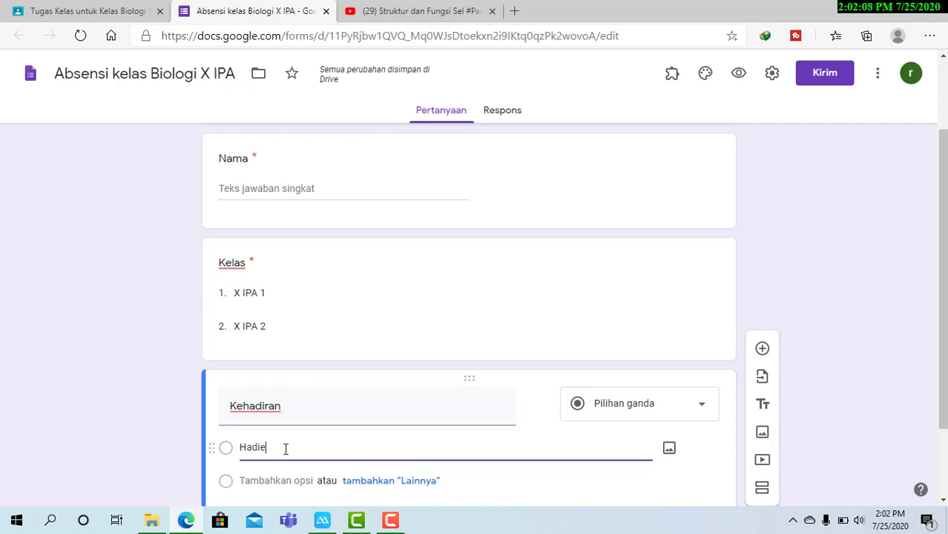
type("adir")
key("Return")
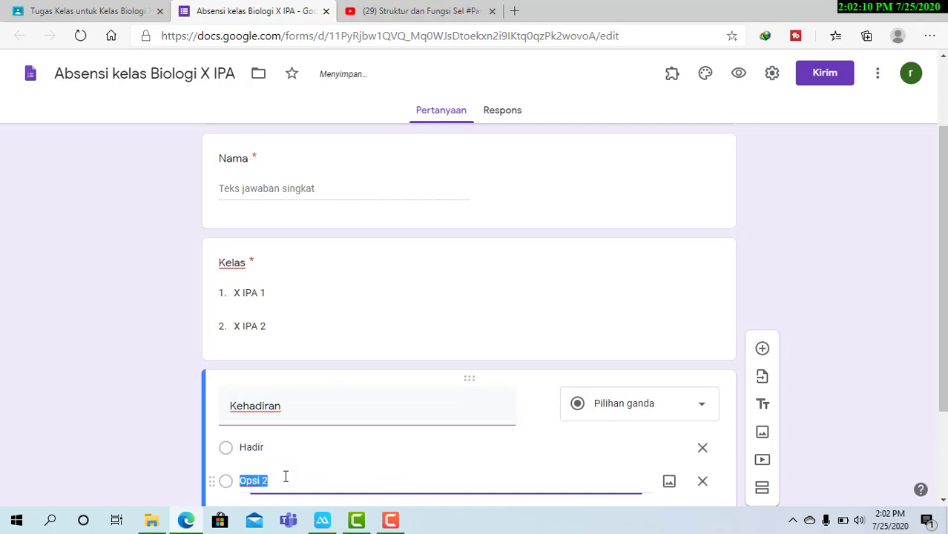
type("Sakit")
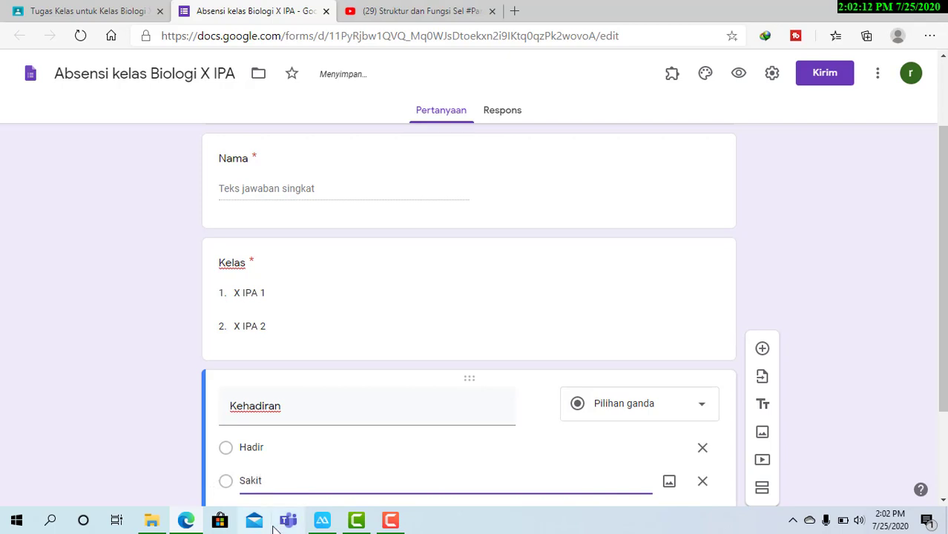
scroll(271, 445, "down", 2)
left_click(266, 384)
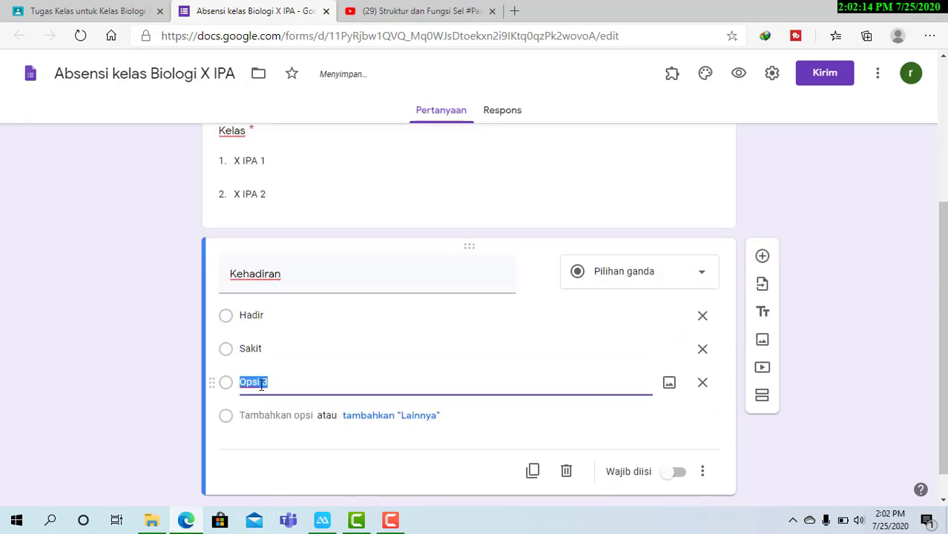
type("Izin")
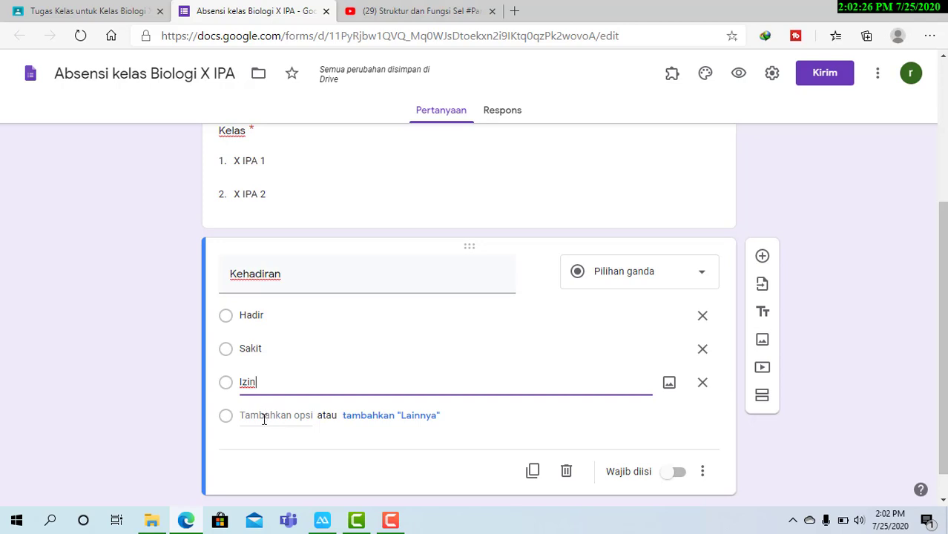
Step: Add the free-answer option "Lainnya" to the Kehadiran question and make the question required
left_click(264, 417)
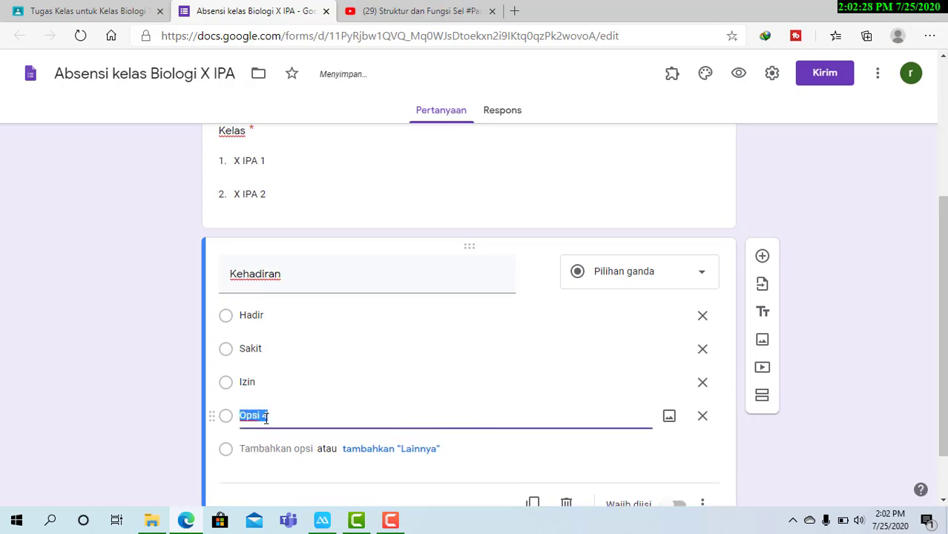
left_click(702, 417)
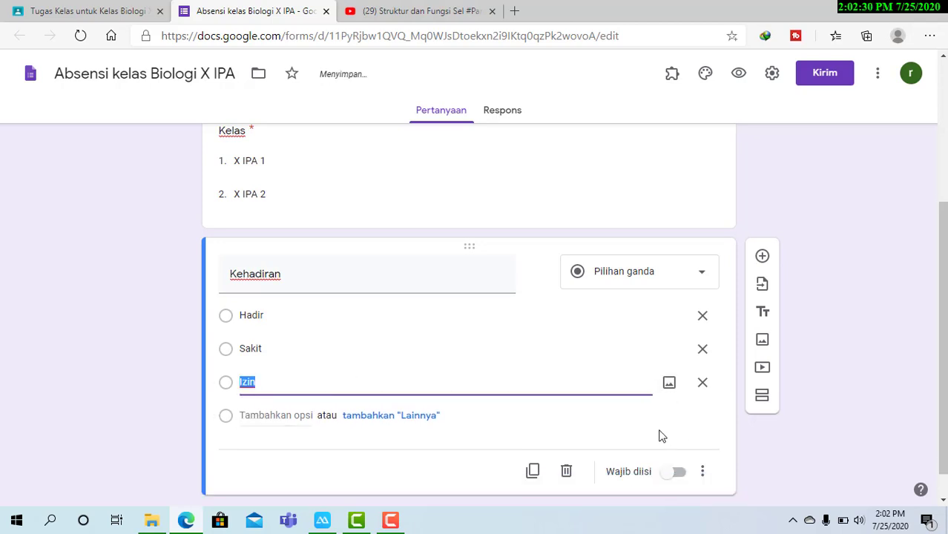
left_click(414, 417)
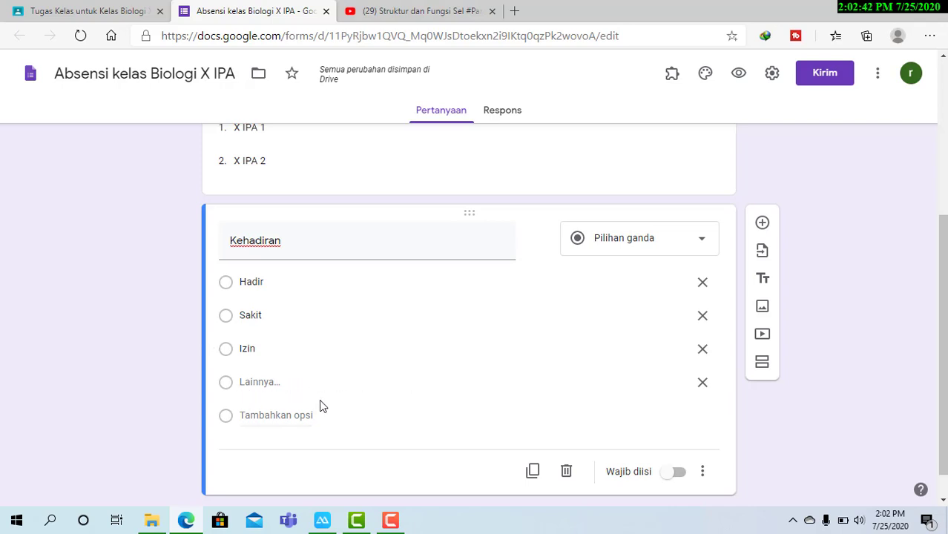
left_click(678, 474)
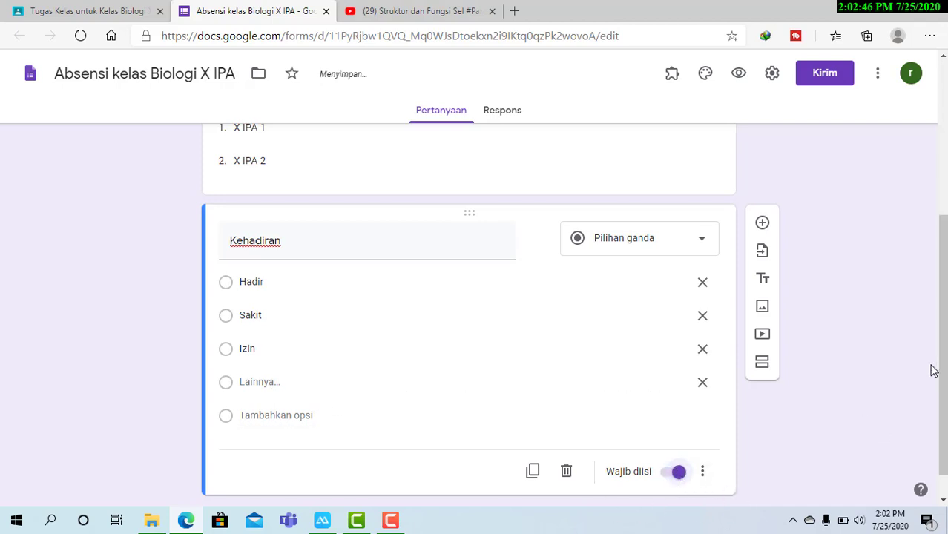
key("ctrl+a")
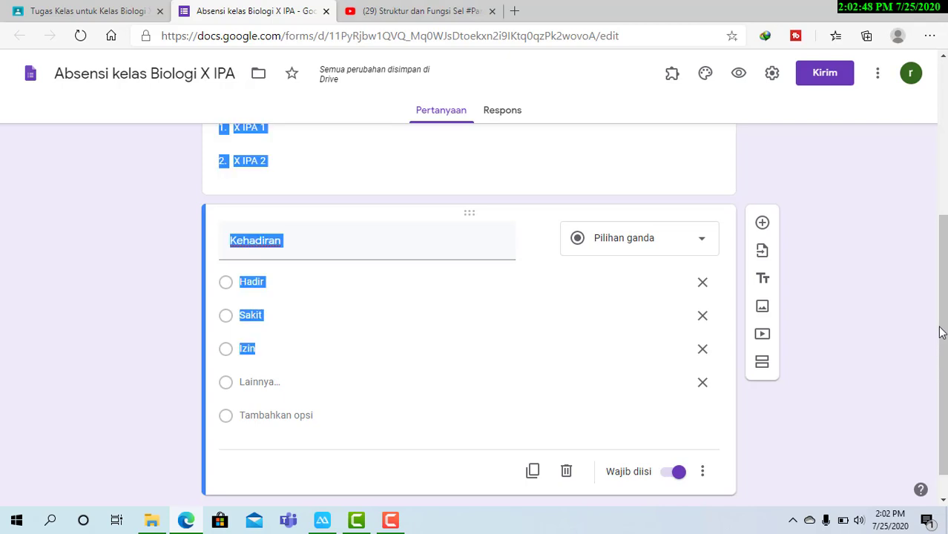
left_click_drag(940, 328, 943, 379)
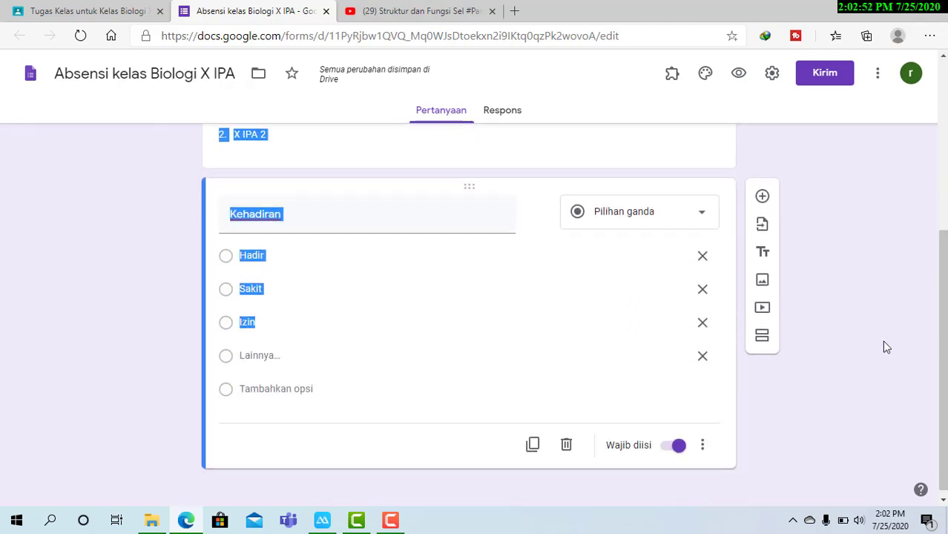
left_click(885, 347)
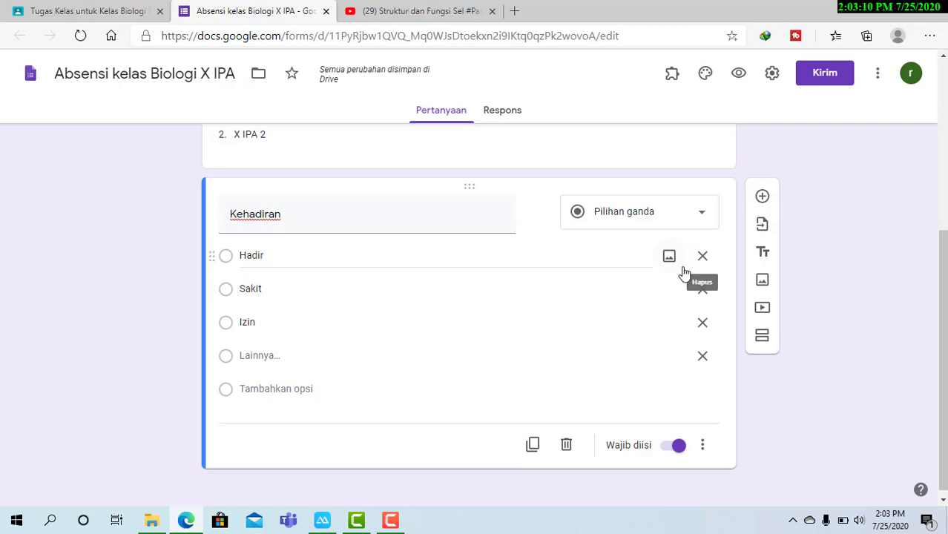
Step: Add a question titled "Foto", set its type to "Upload file" and allow respondents to upload files to Drive
left_click(762, 197)
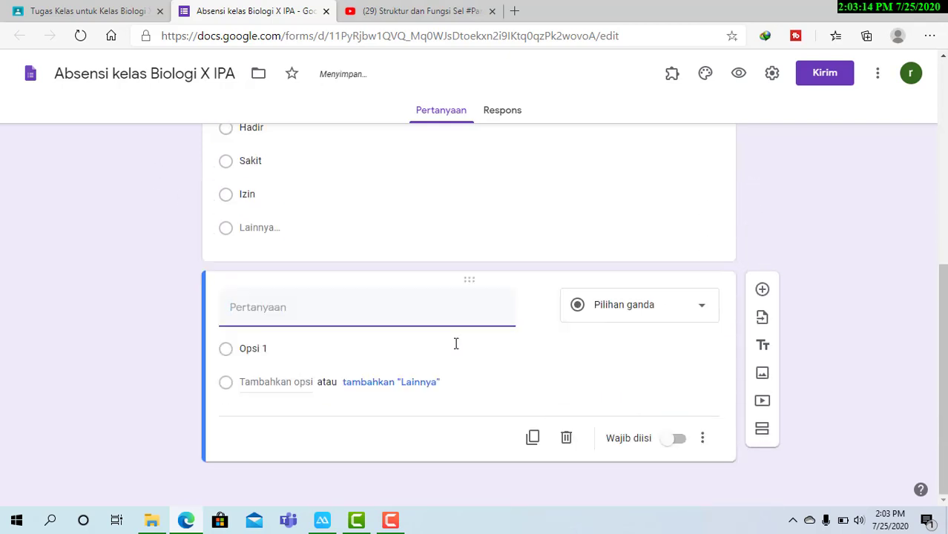
type("For")
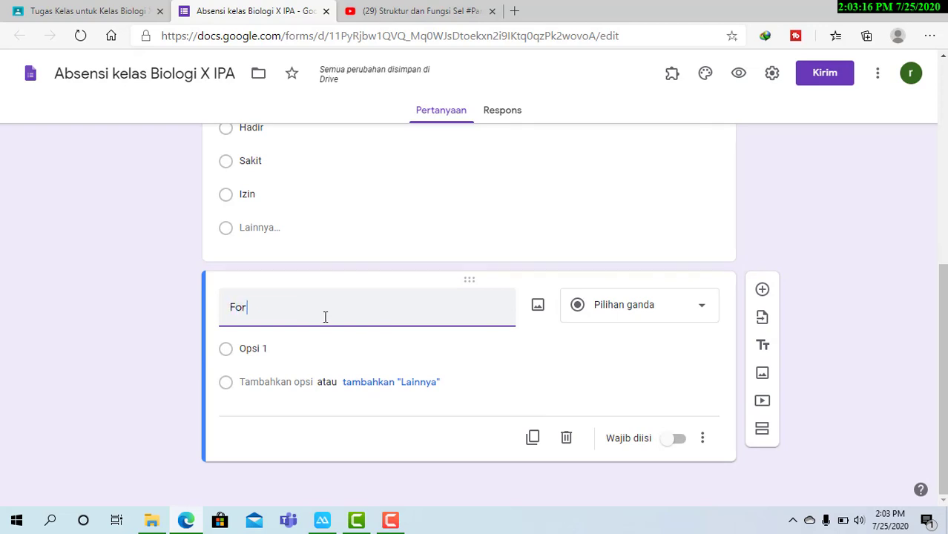
key("BackSpace")
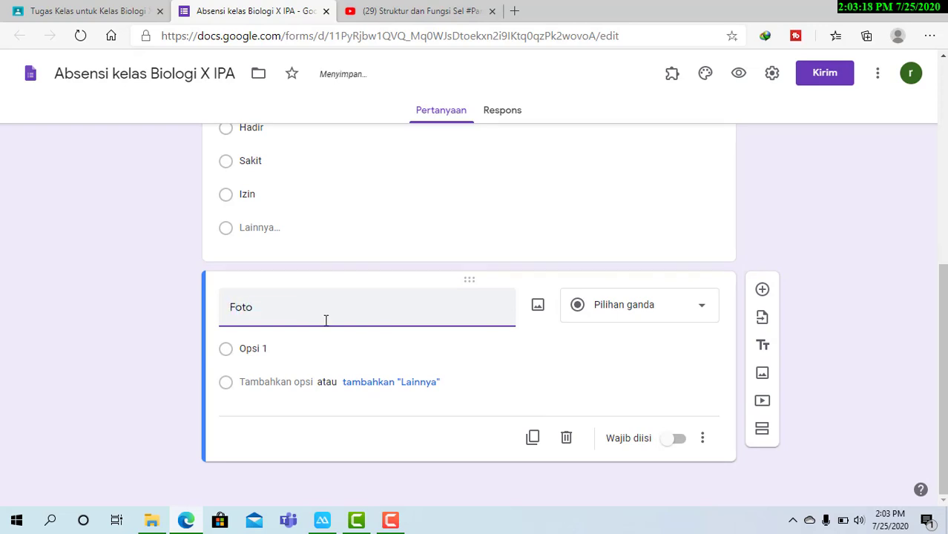
left_click(616, 313)
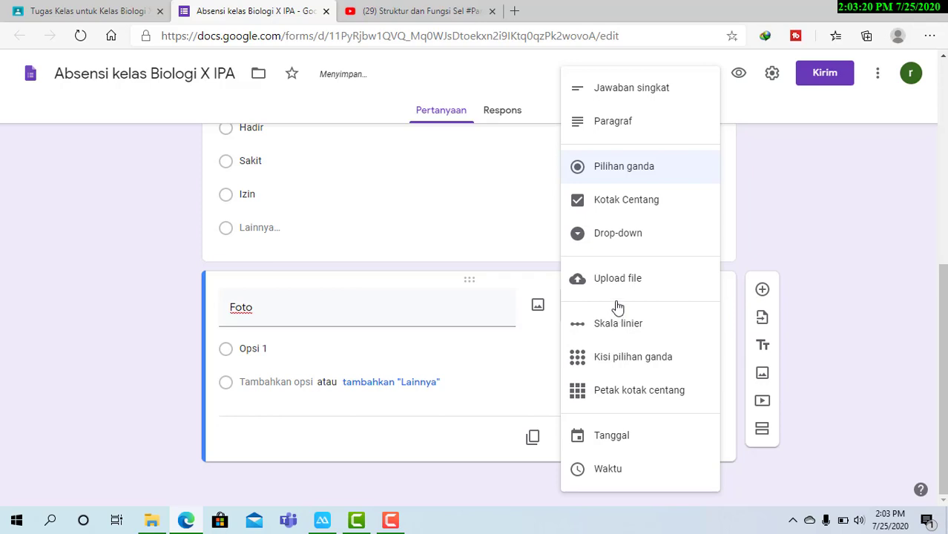
left_click(616, 282)
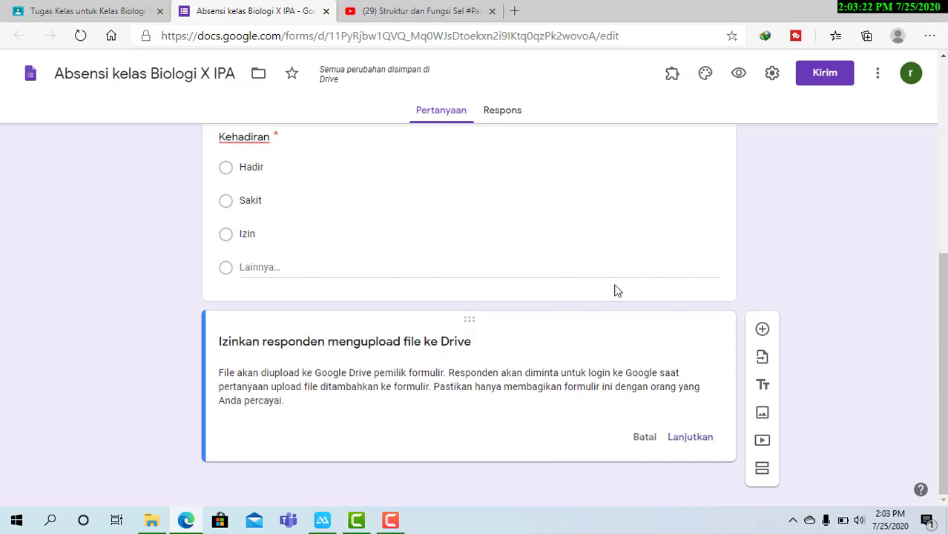
left_click(698, 441)
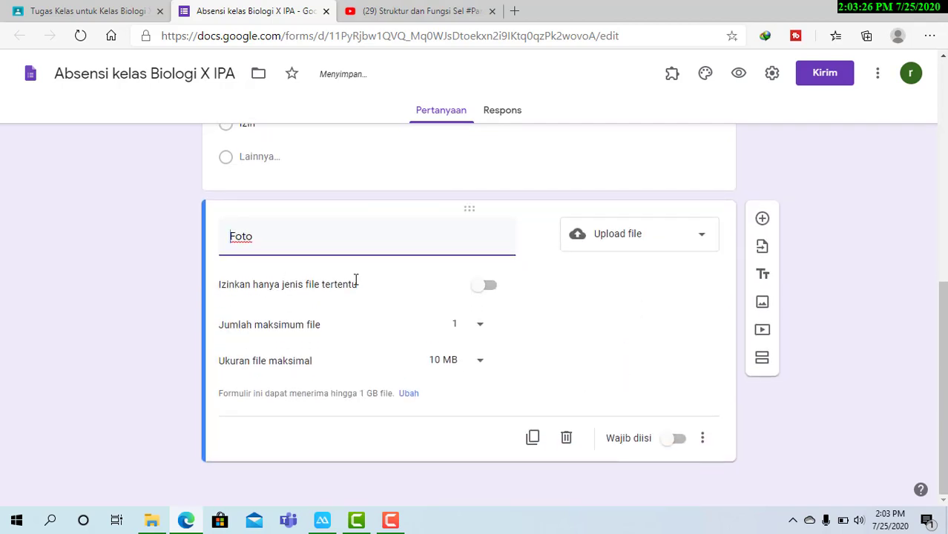
Step: Restrict the Foto question to the two "Gambar" file types and set its maximum file size to 1 MB
left_click(490, 287)
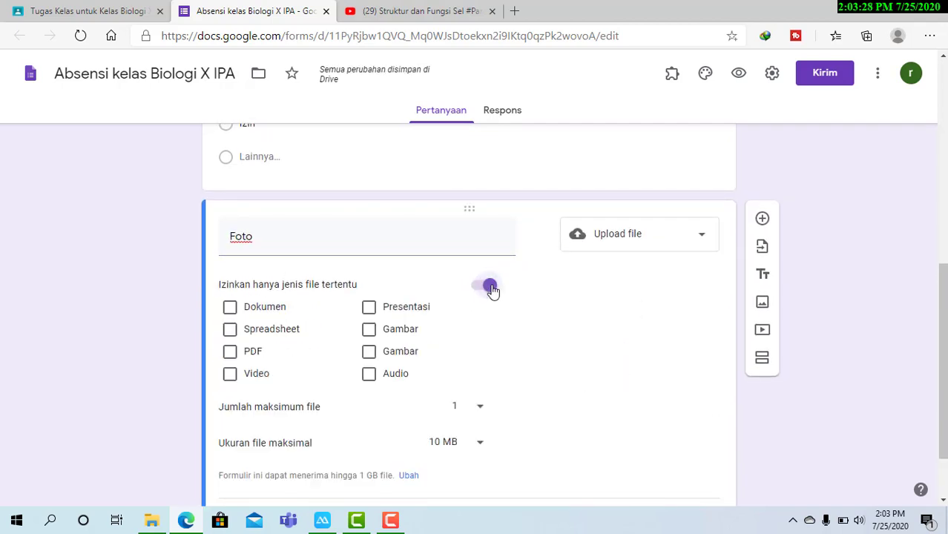
left_click(370, 331)
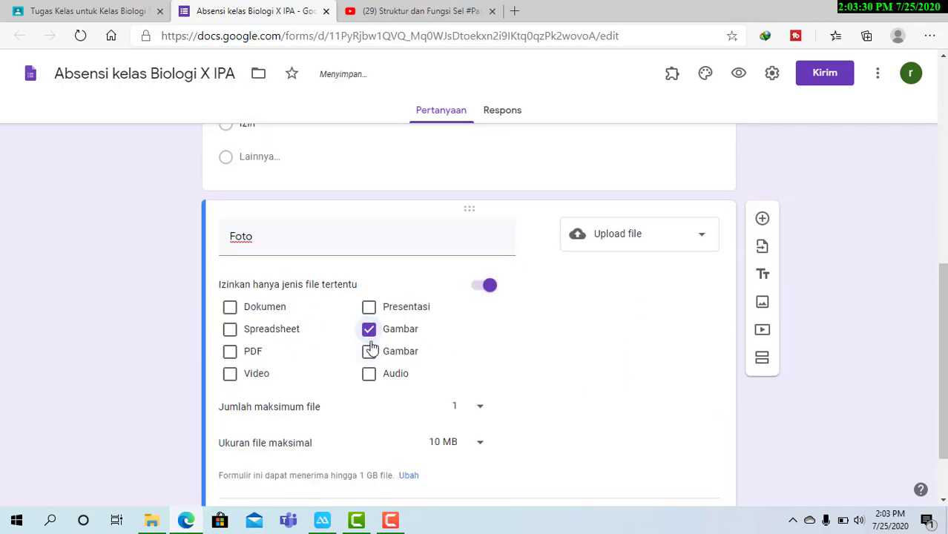
left_click(369, 352)
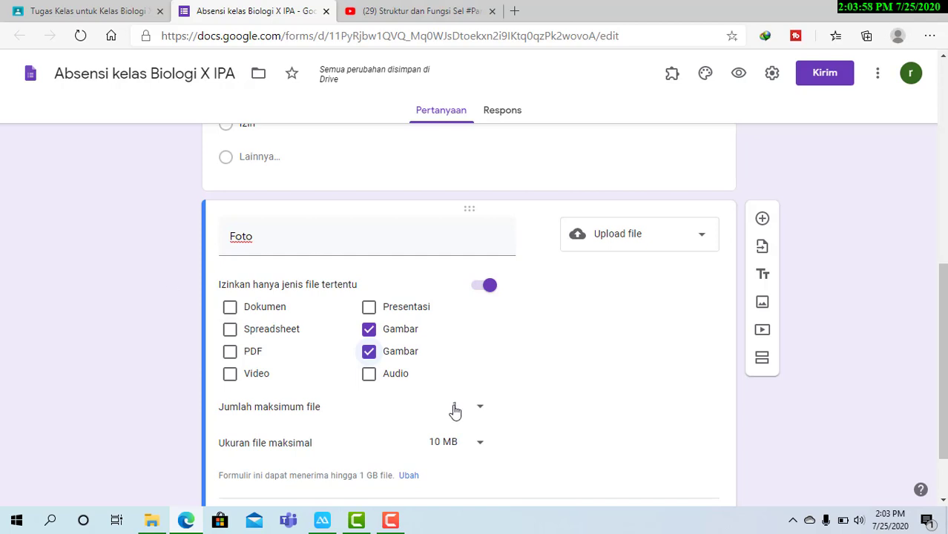
left_click(481, 446)
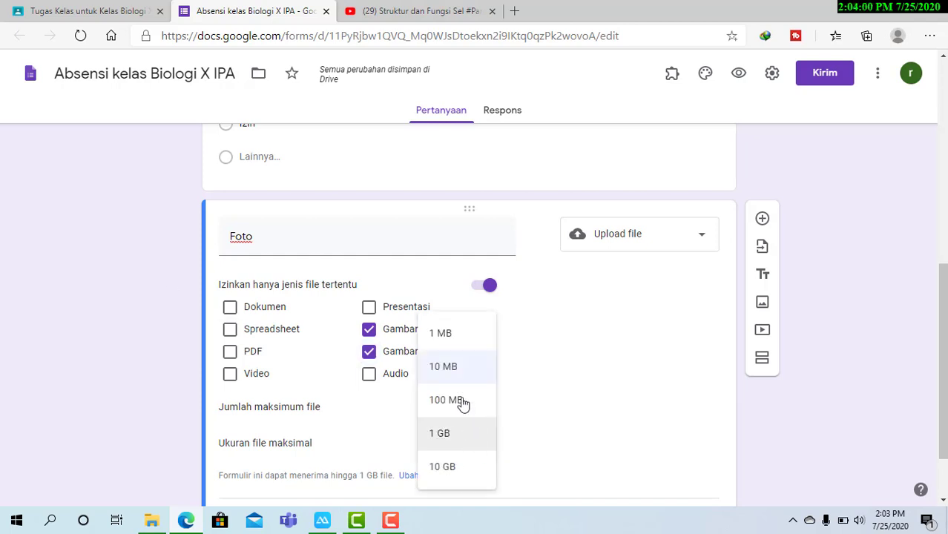
left_click(447, 338)
Step: Set the form's maximum total size for all uploads to 10 GB and leave the Foto question optional
scroll(587, 402, "down", 1)
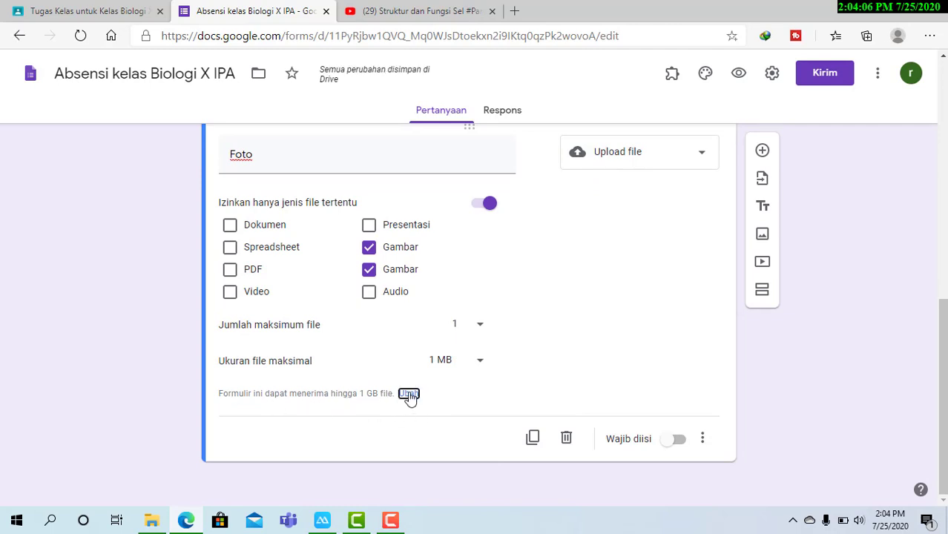
left_click(409, 393)
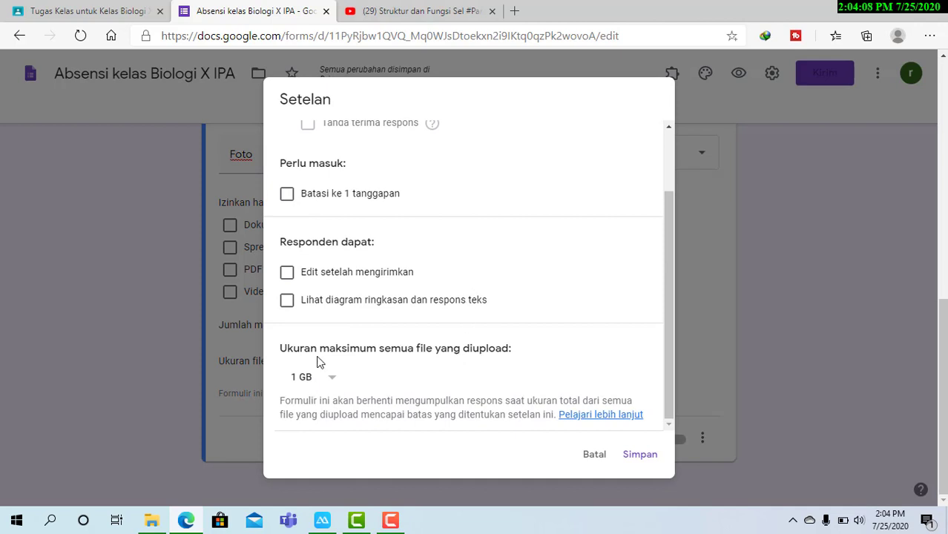
left_click(333, 379)
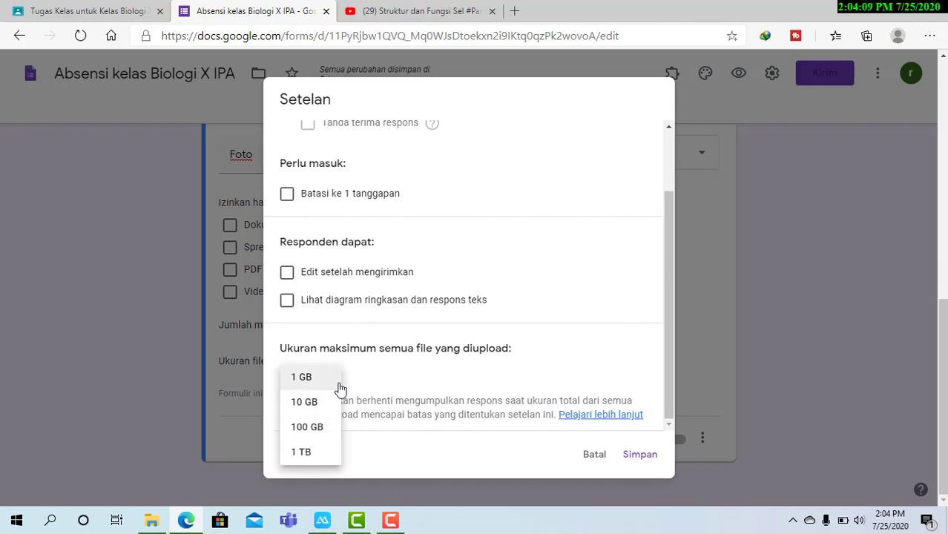
left_click(297, 409)
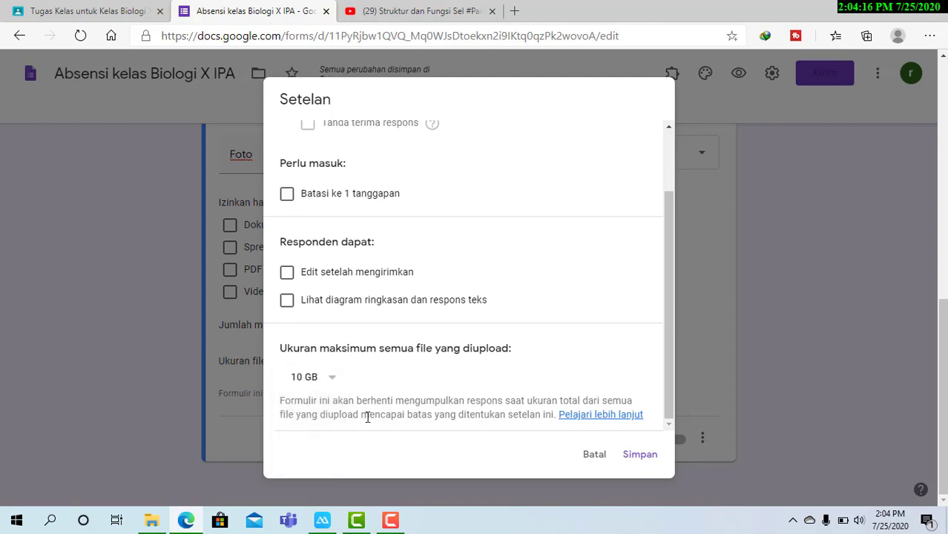
left_click(640, 457)
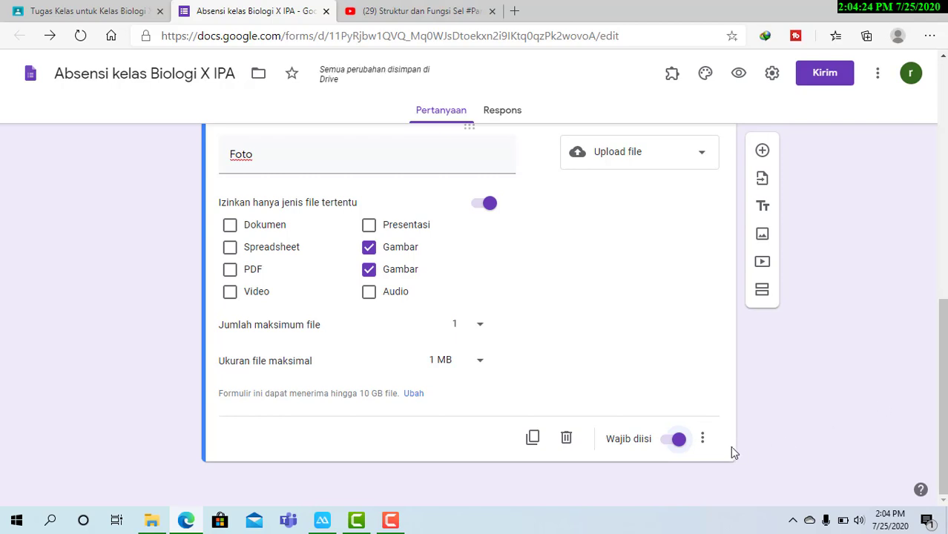
left_click(671, 445)
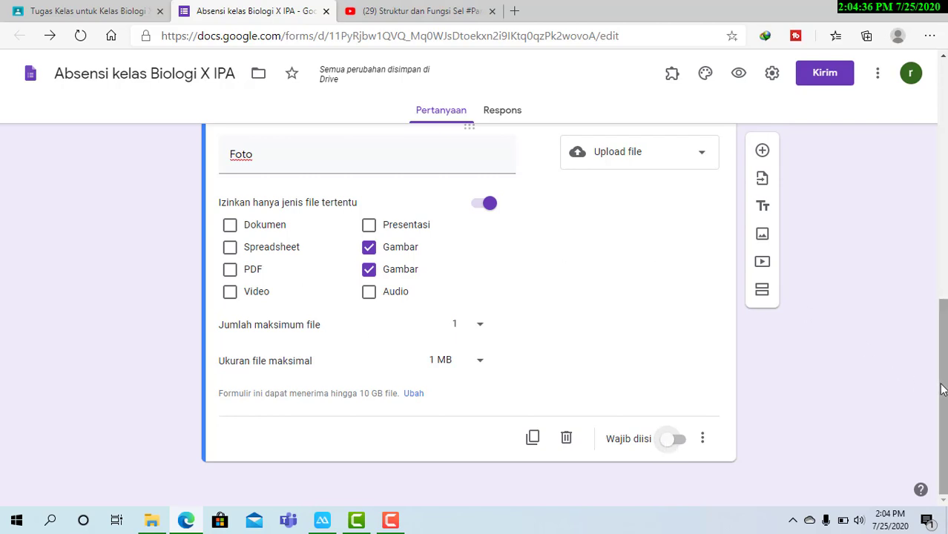
Step: Return from the finished form to the assignment, rechecking the file name of the attached form
left_click_drag(938, 379, 921, 142)
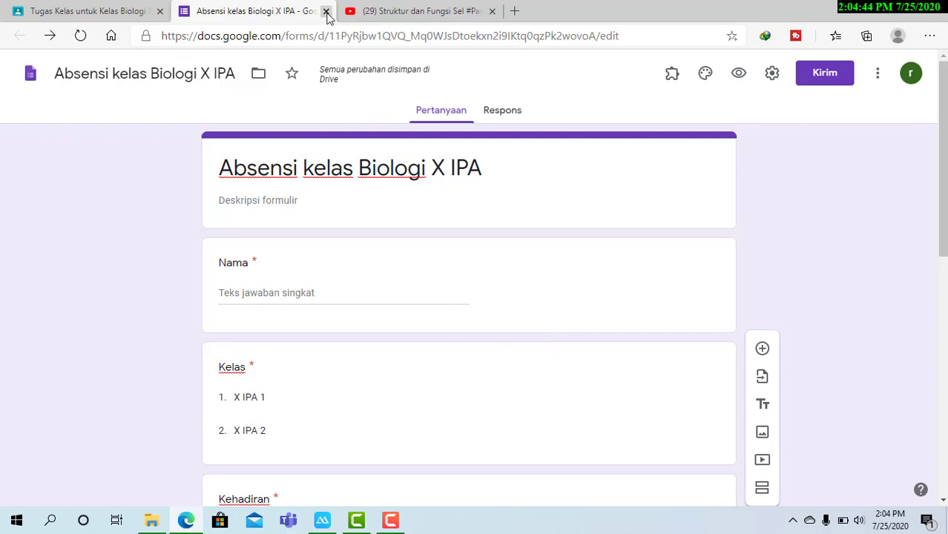
left_click(326, 12)
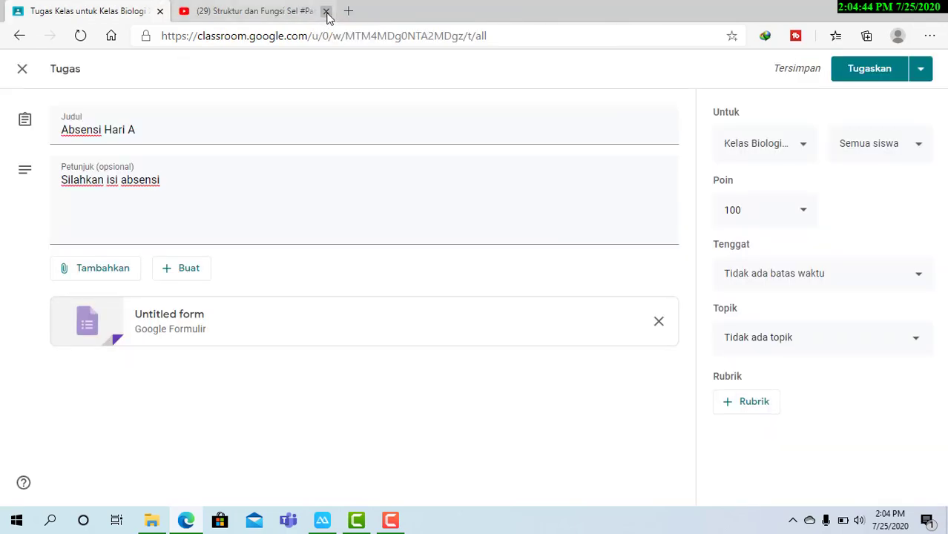
left_click(173, 319)
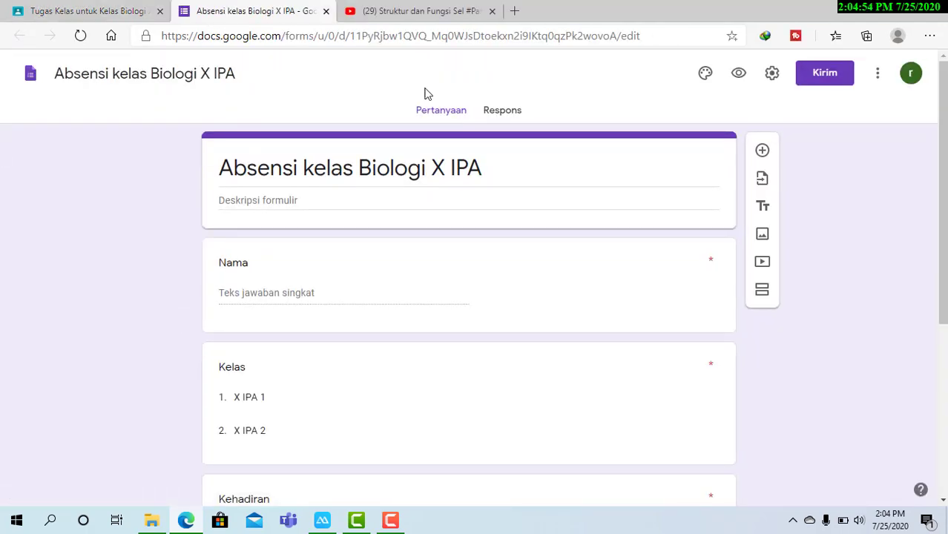
left_click(211, 73)
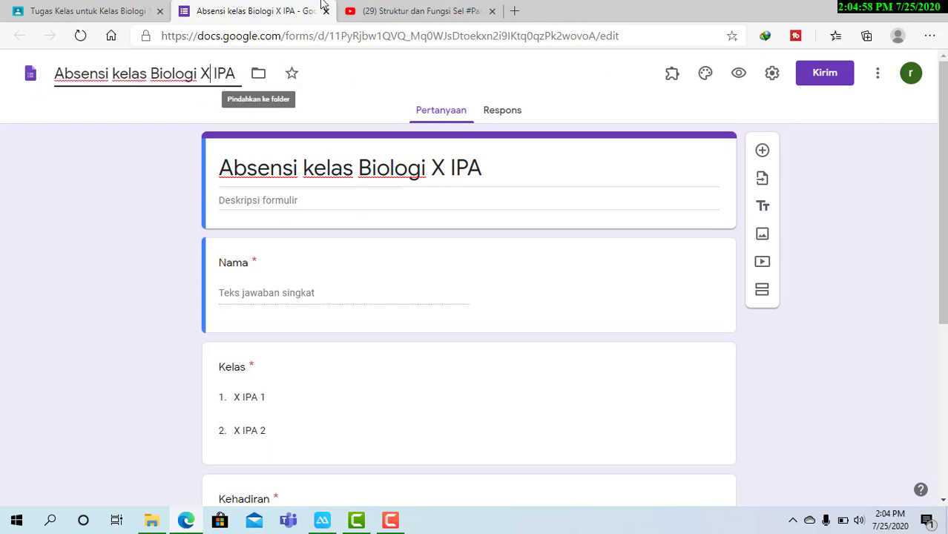
left_click(327, 11)
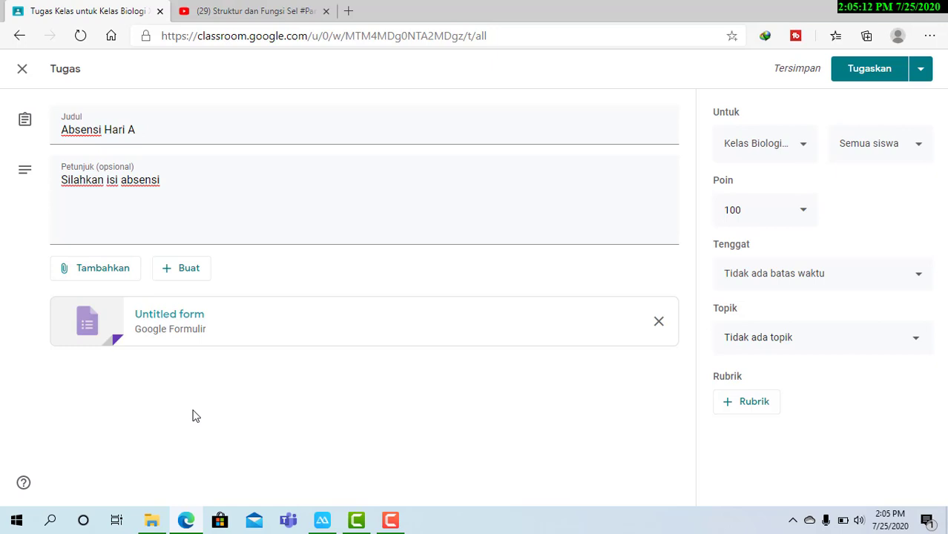
Step: Try to schedule the "Absensi Hari A" assignment for 25 Jul 2020 at 14.05
left_click(921, 74)
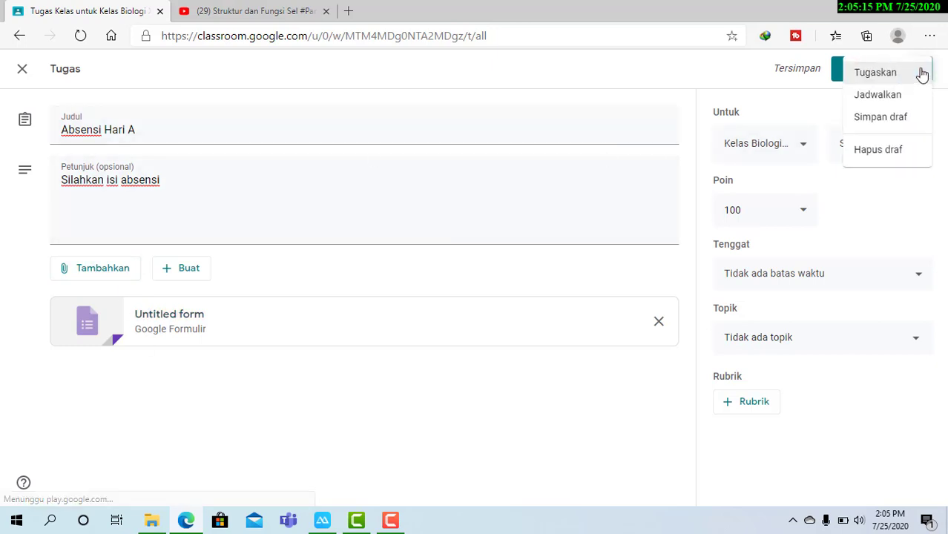
left_click(889, 95)
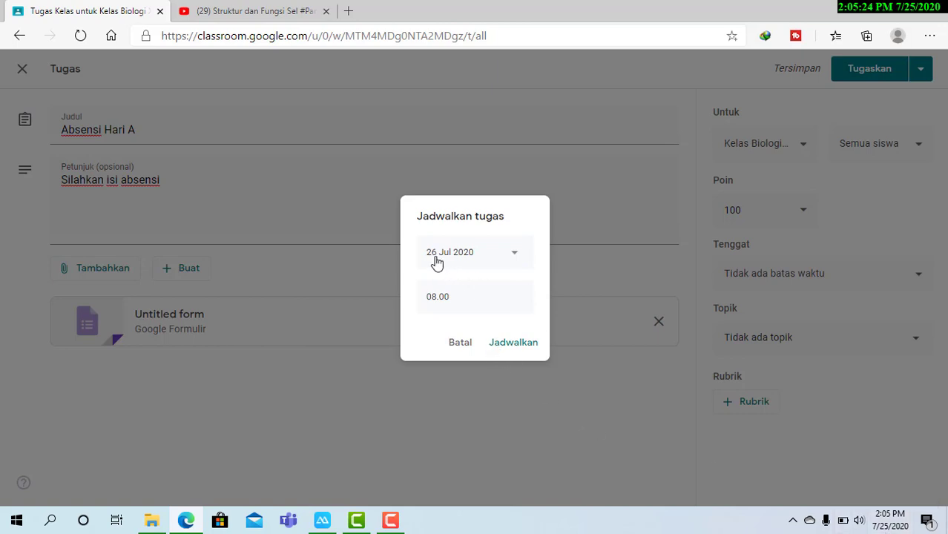
left_click(515, 254)
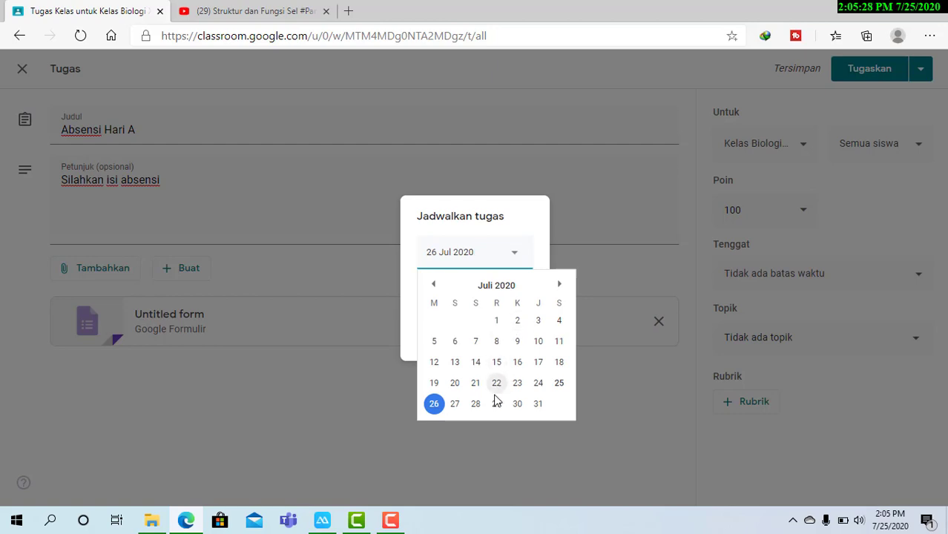
left_click(560, 385)
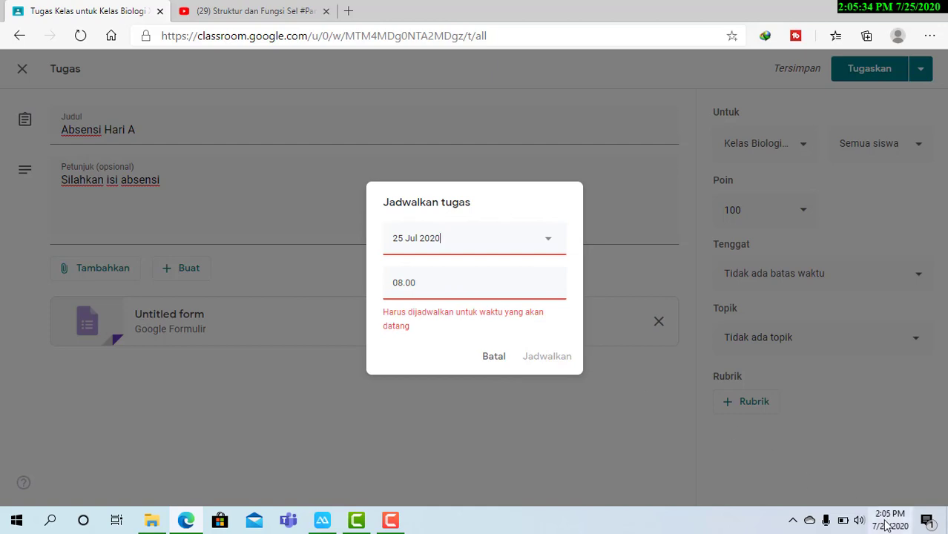
mouse_move(886, 524)
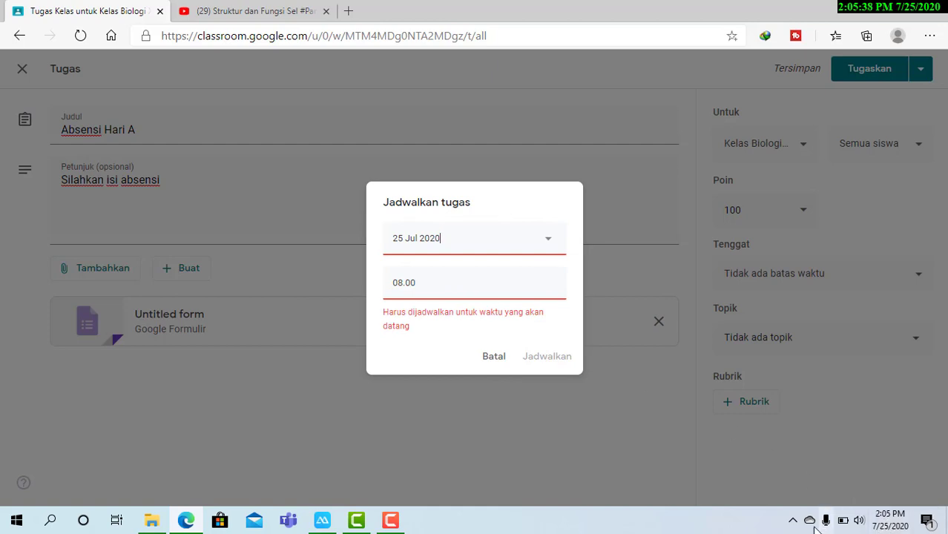
left_click(431, 282)
left_click(405, 287)
key("BackSpace")
key("BackSpace")
type("14.05")
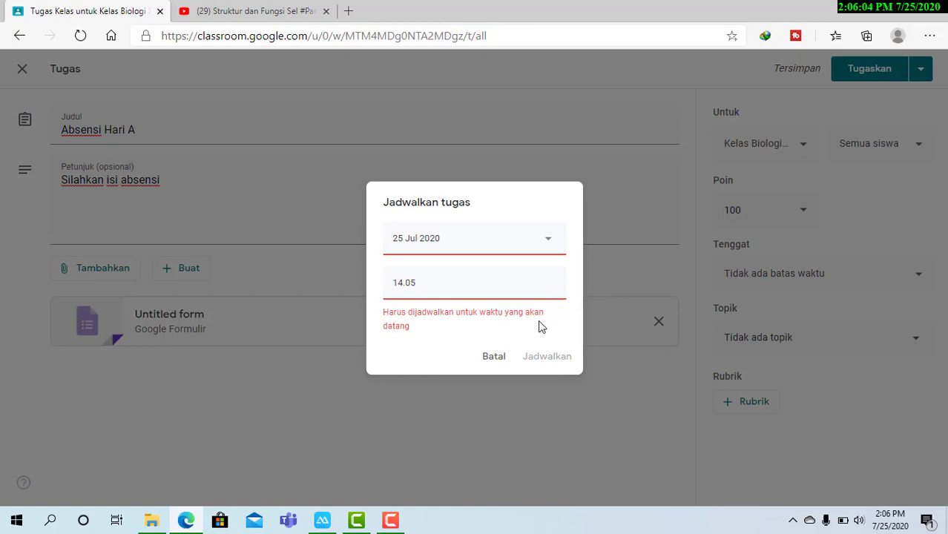
left_click(546, 241)
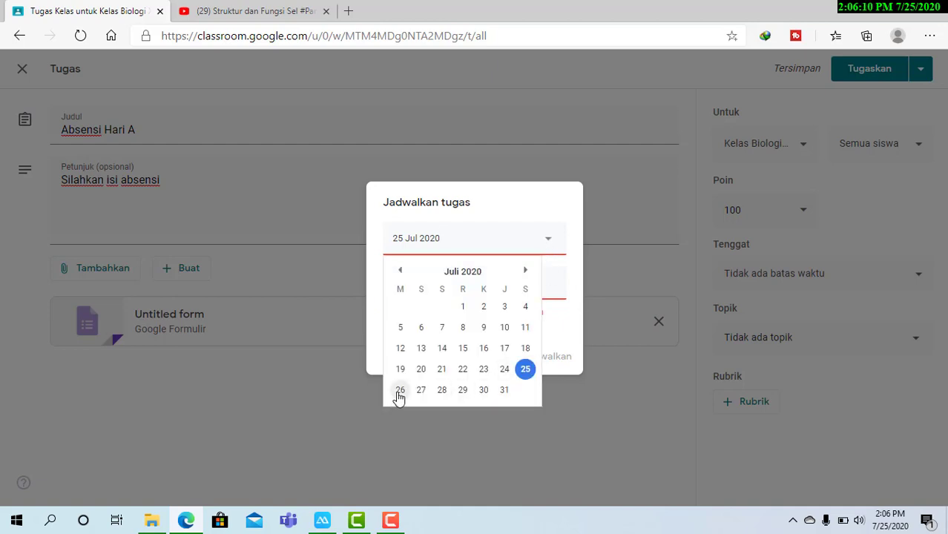
left_click(621, 382)
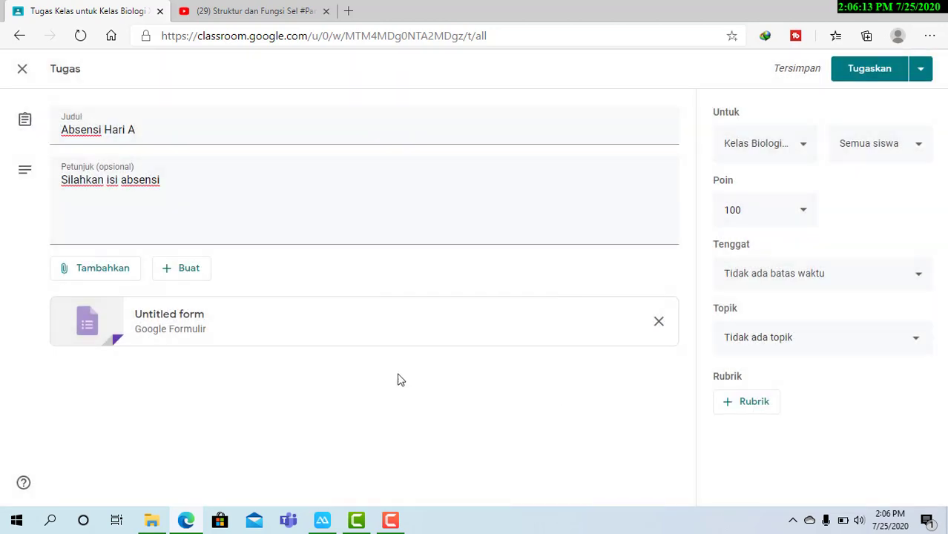
left_click(923, 71)
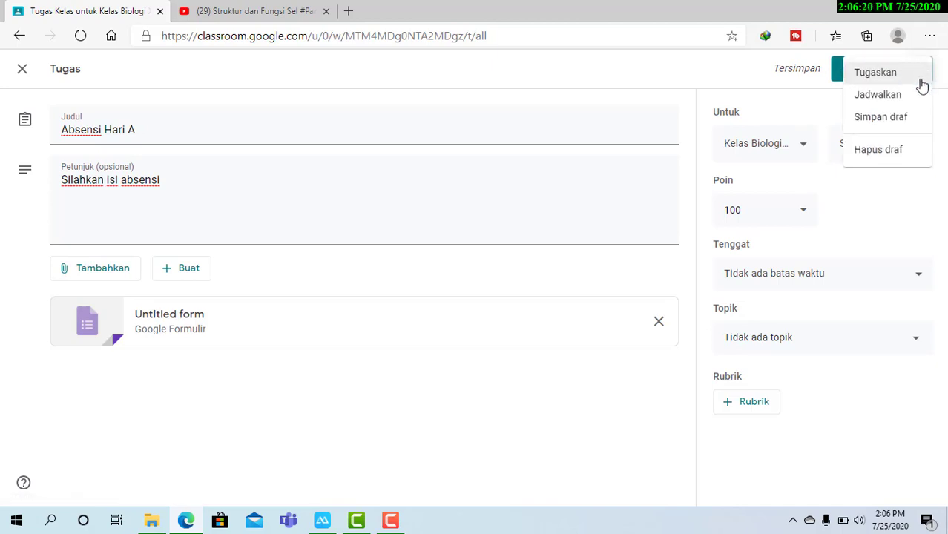
left_click(898, 96)
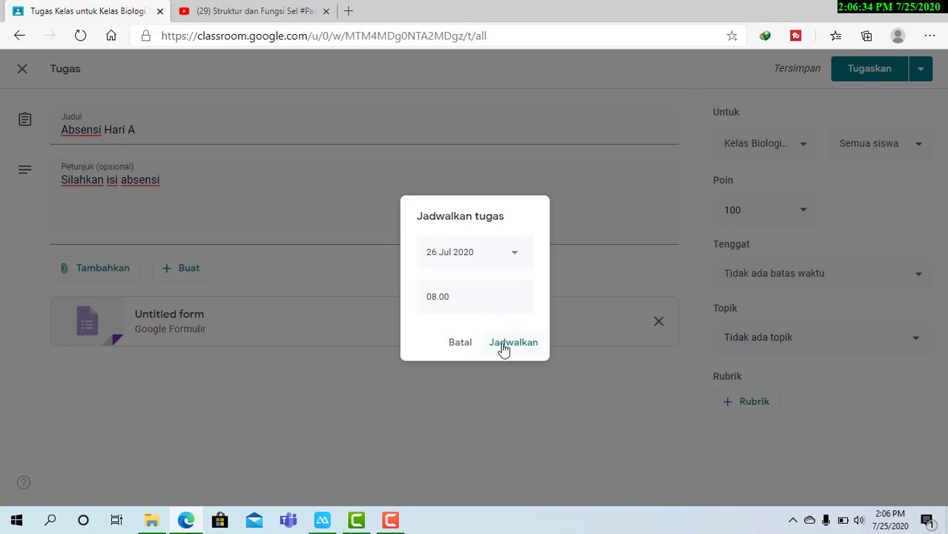
left_click(462, 344)
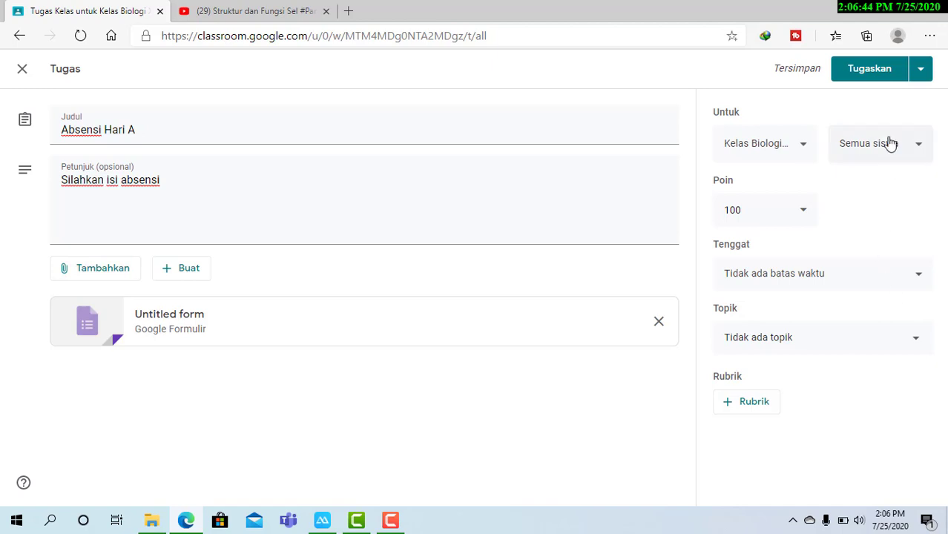
Step: Include the second biology class as a recipient of the "Absensi Hari A" assignment
left_click(804, 147)
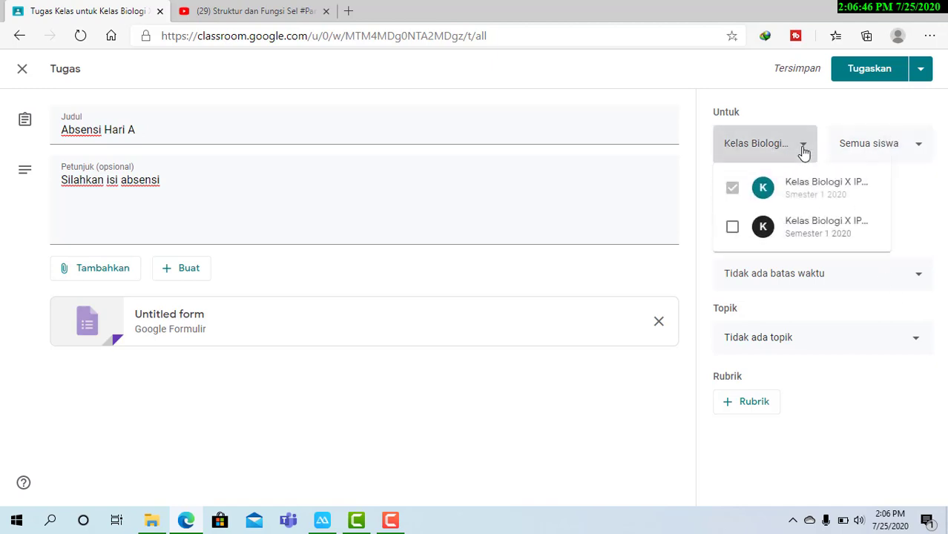
left_click(732, 228)
left_click(924, 211)
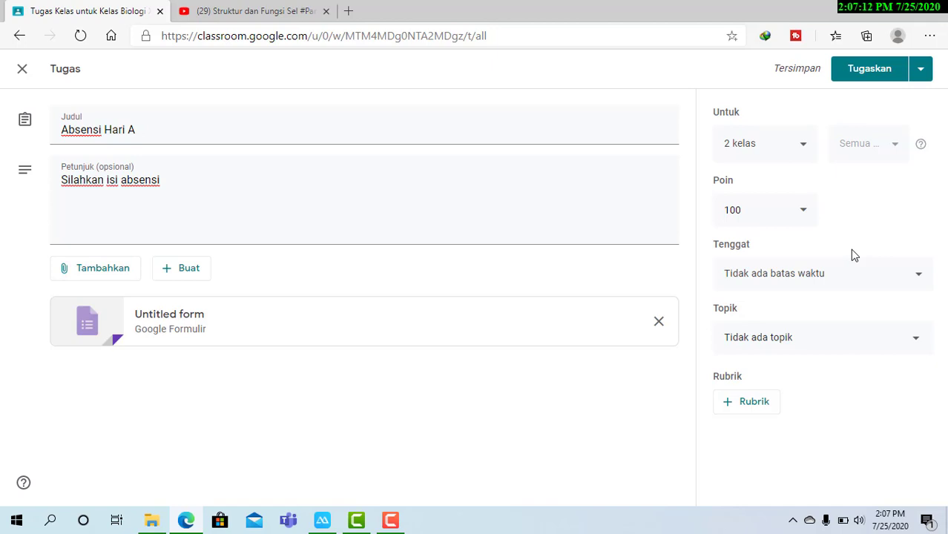
Step: Make the "Absensi Hari A" assignment ungraded by choosing "Tidak dinilai" for its points
left_click(805, 214)
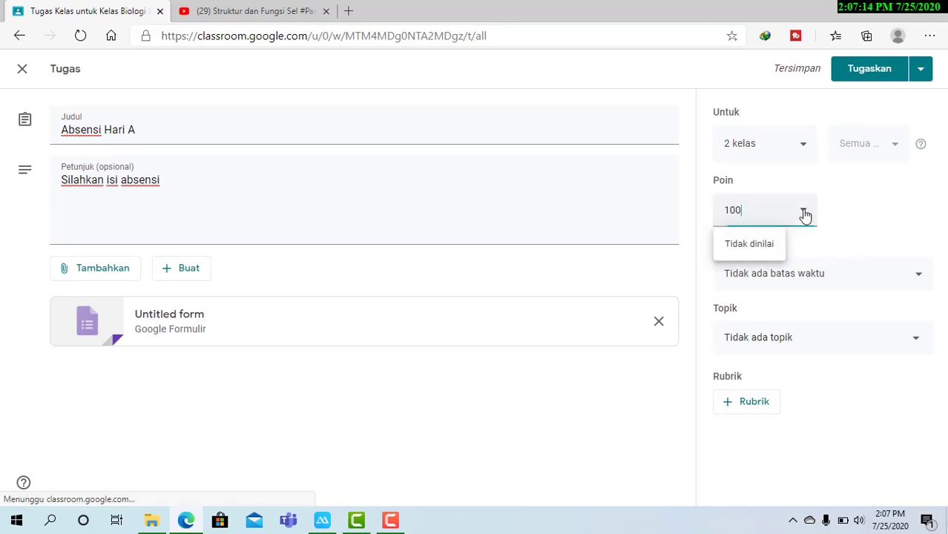
left_click(765, 248)
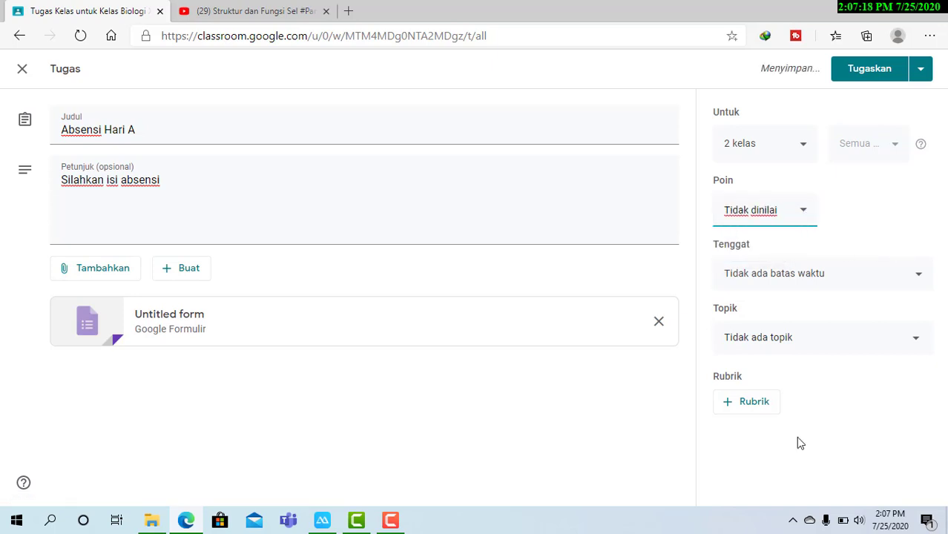
Step: Set the attendance assignment's deadline to 25 Jul 2020 at 23.59 and assign it to both classes
left_click(921, 279)
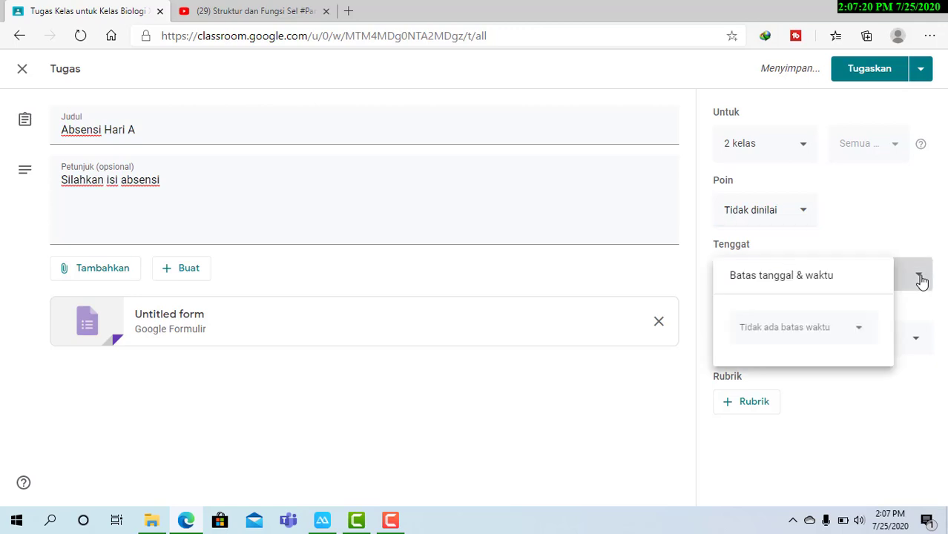
left_click(865, 336)
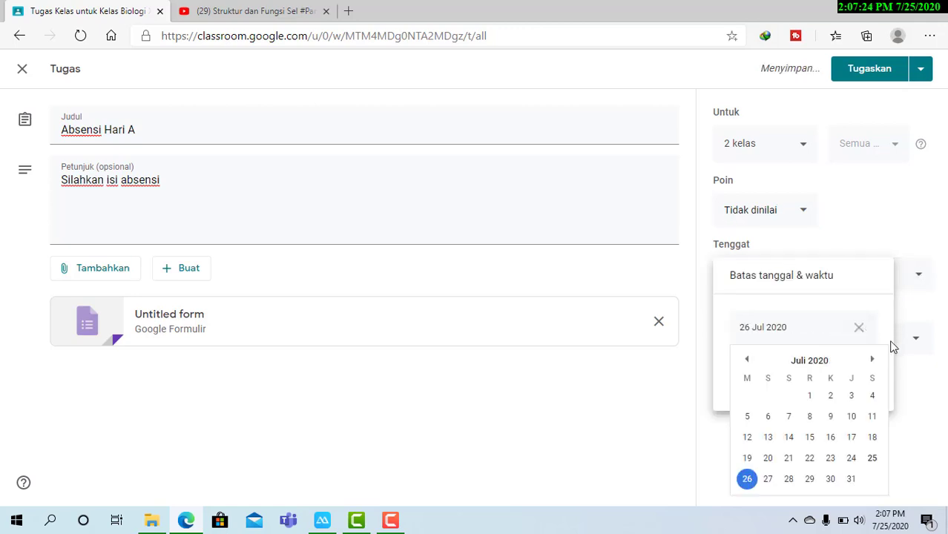
left_click(873, 459)
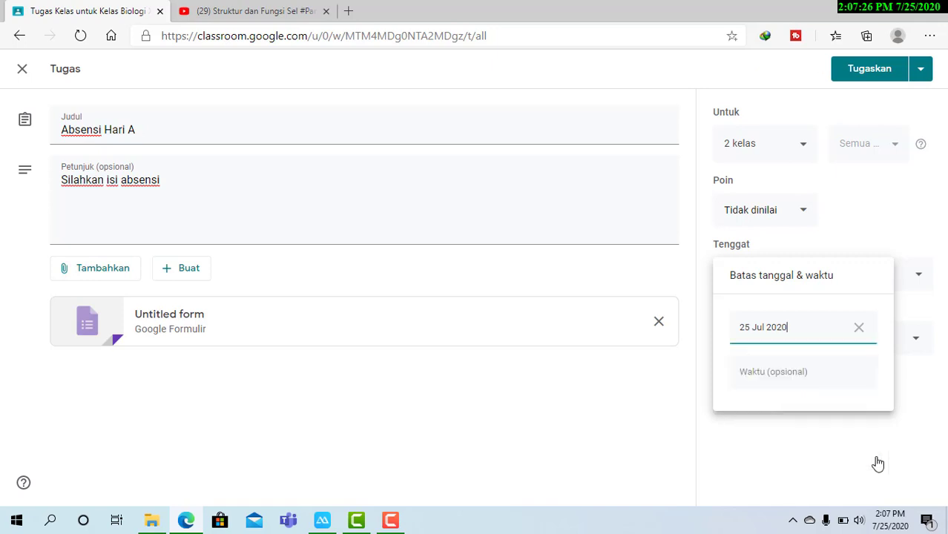
left_click(817, 375)
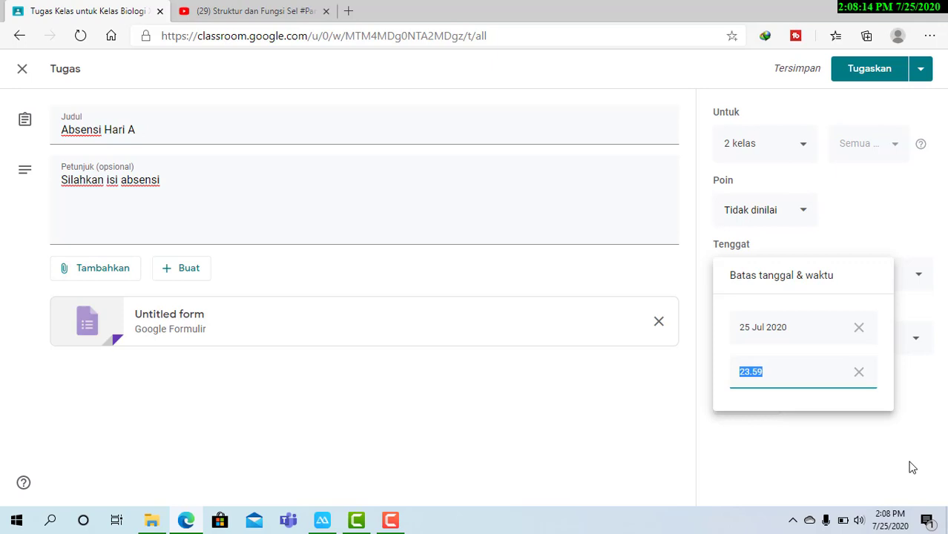
left_click(821, 435)
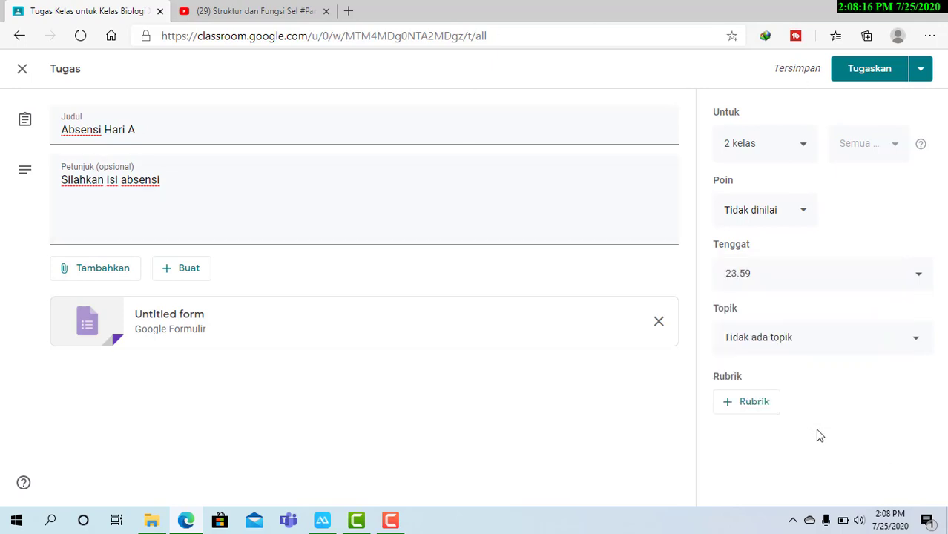
left_click(870, 71)
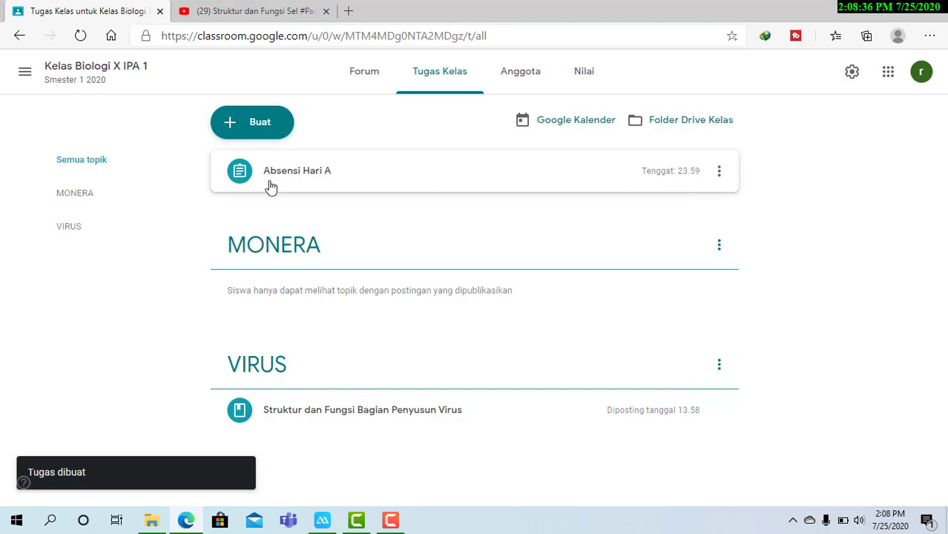
Step: Edit the published "Absensi Hari A" assignment to place it under the VIRUS topic and save it
left_click(716, 175)
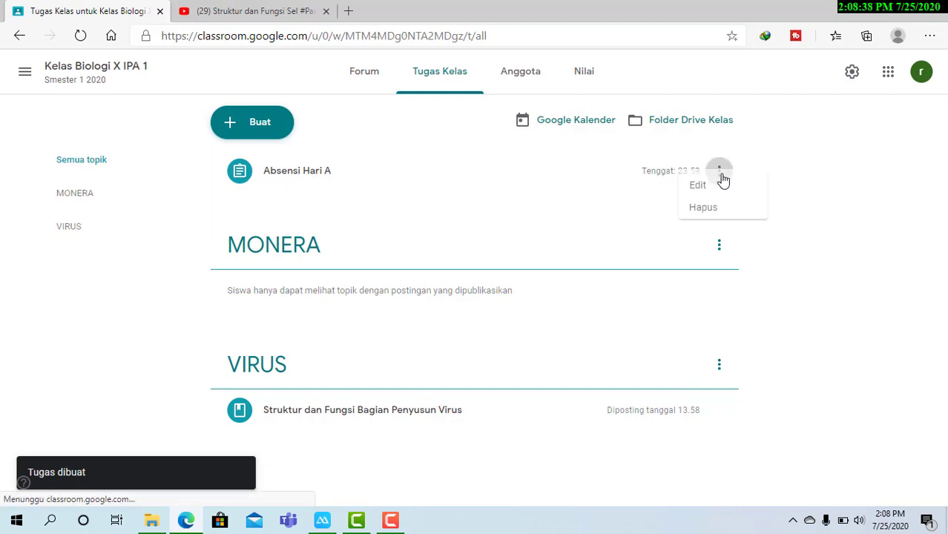
left_click(687, 149)
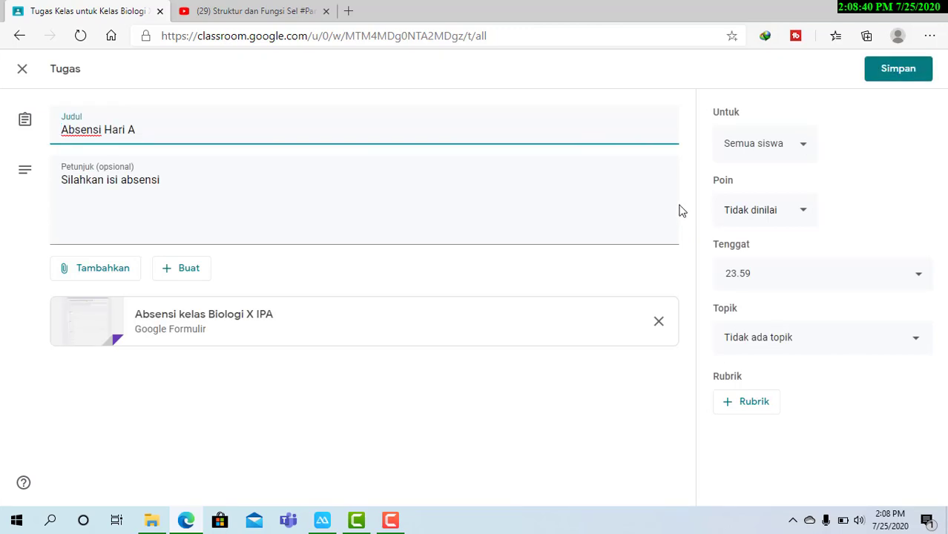
left_click(846, 344)
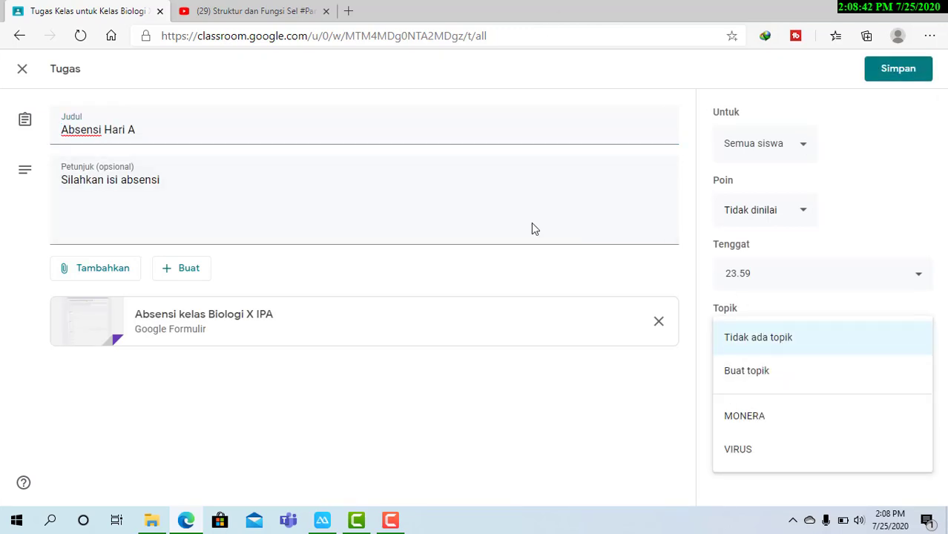
left_click(759, 458)
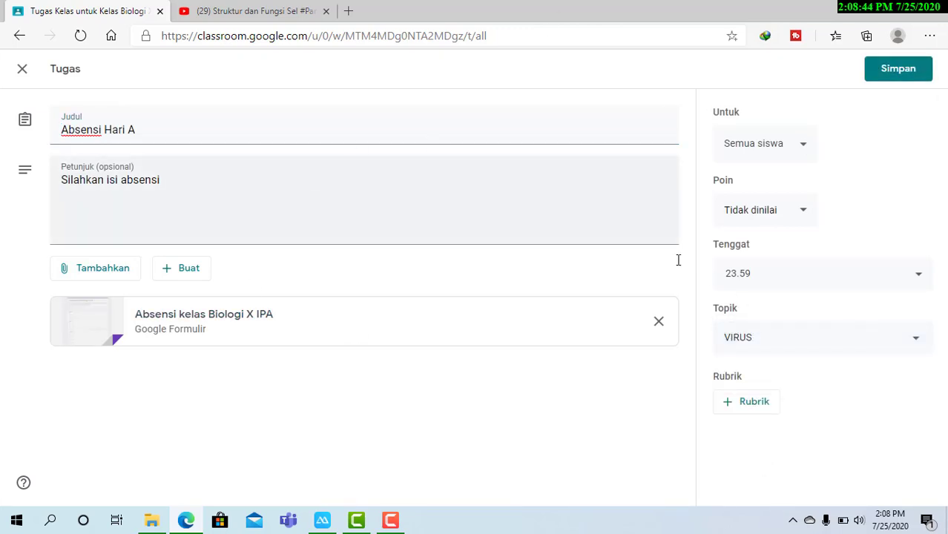
left_click(891, 78)
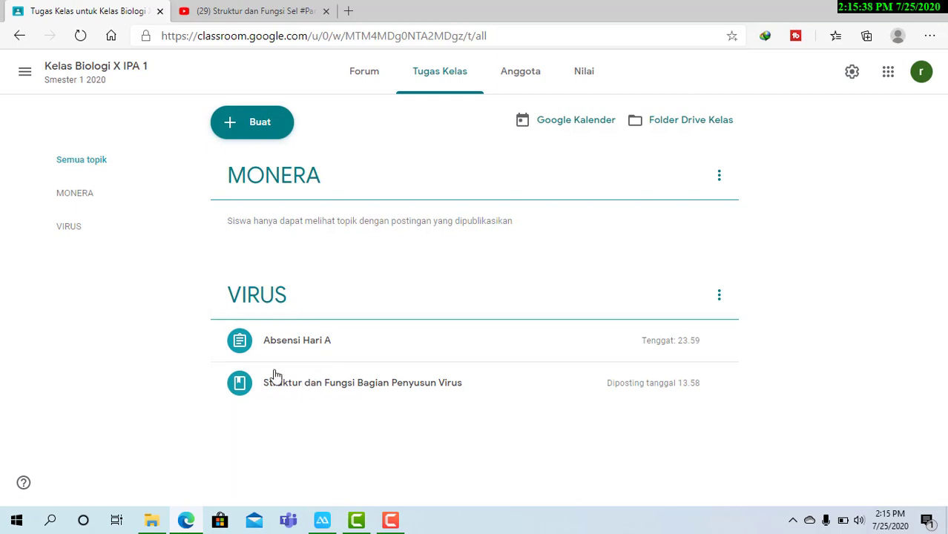
Step: Create a new assignment (Tugas) titled "gambarlah struktur virus" in the Kelas Biologi X IPA 1 classwork
left_click(267, 131)
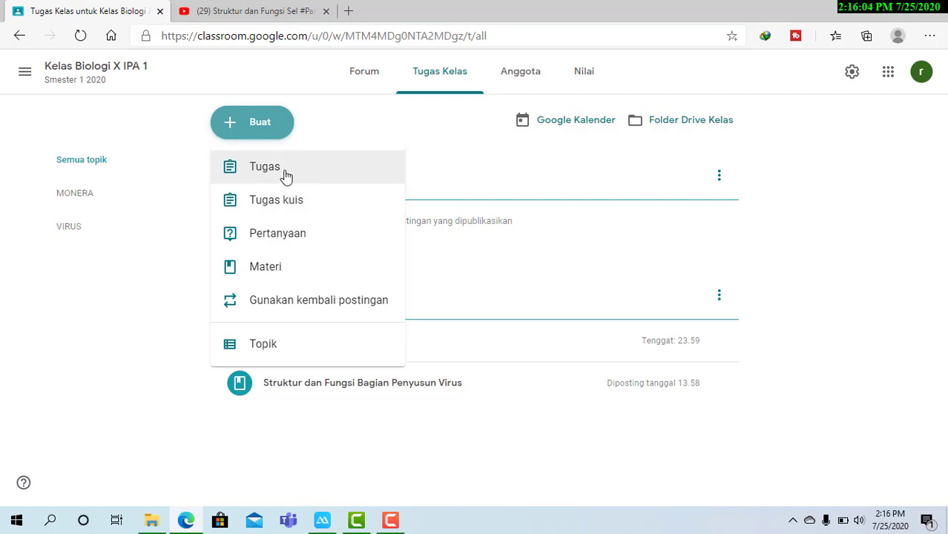
left_click(273, 176)
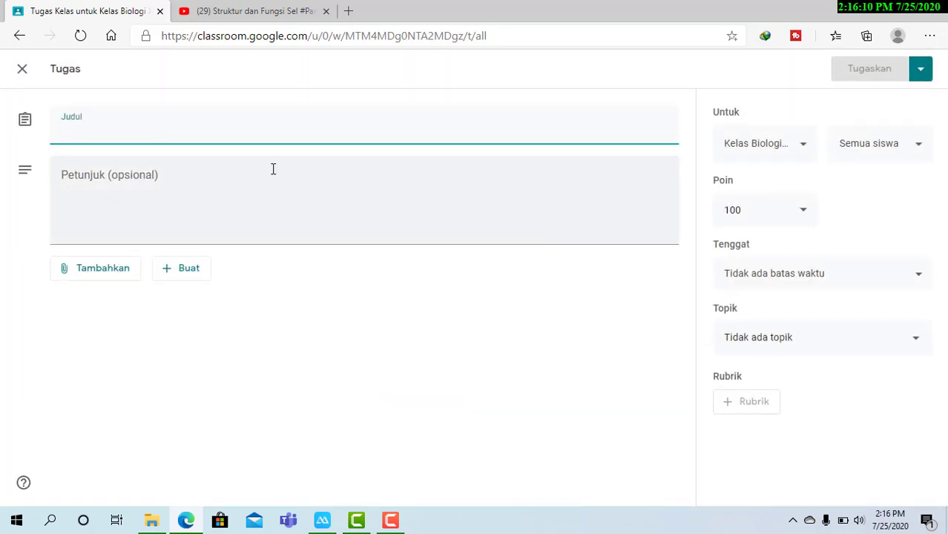
type("gam")
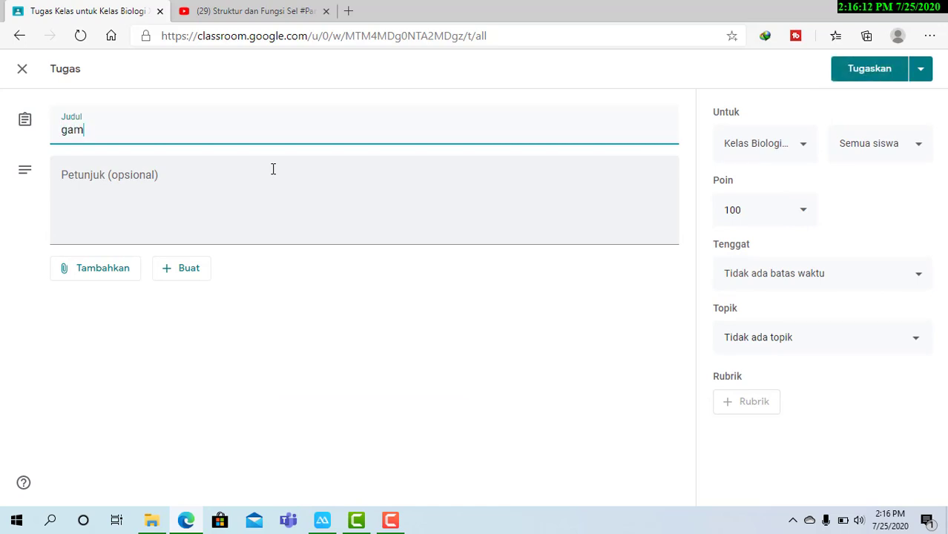
type("barlah st")
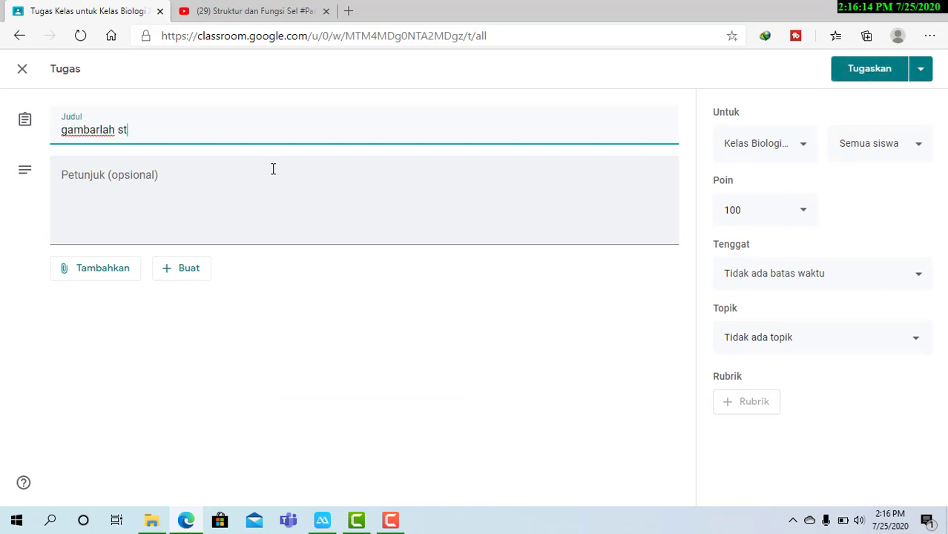
type("ruktur virus")
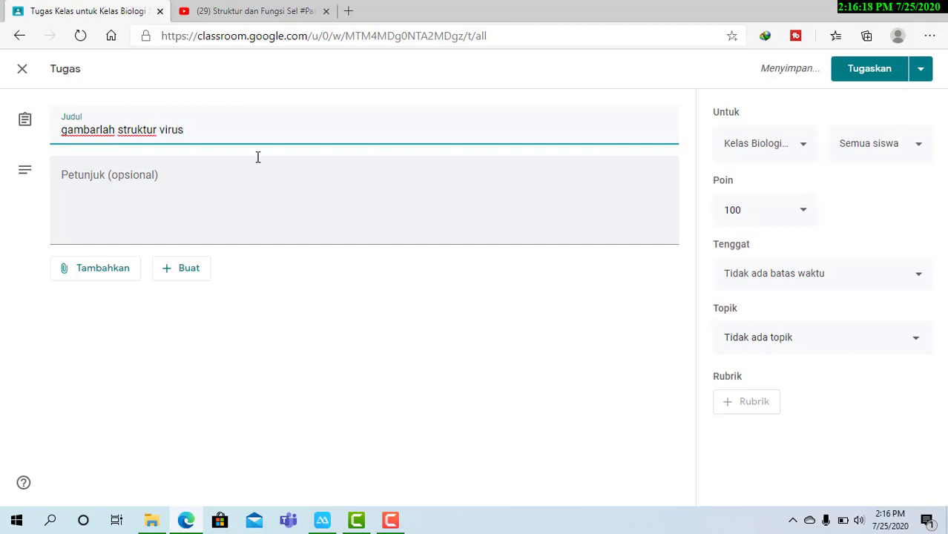
Step: Enter "upload gambar virus" as the instructions of the virus structure assignment
left_click(222, 181)
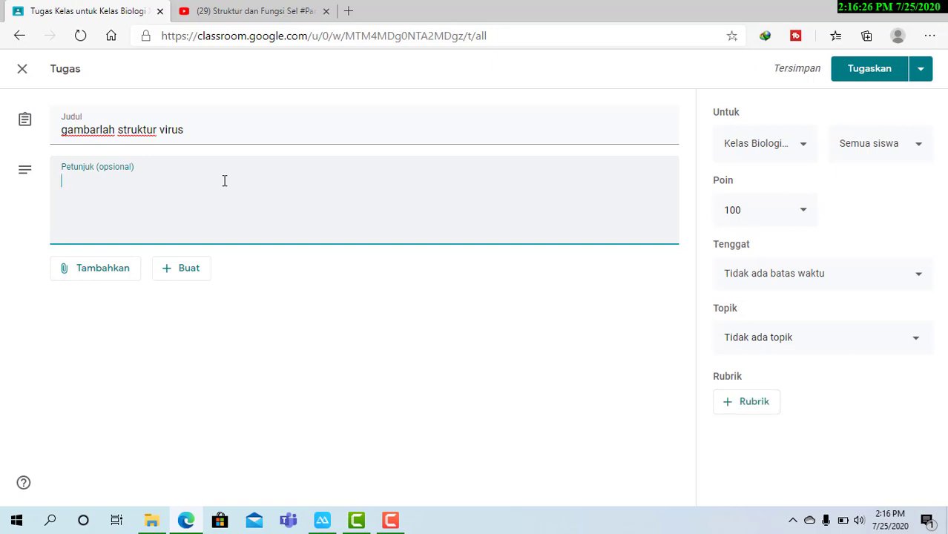
type("uplo")
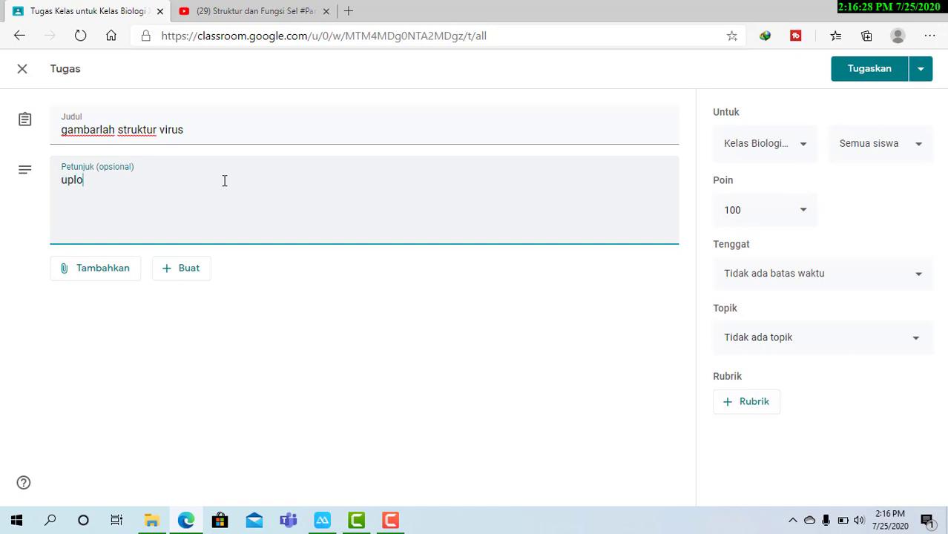
type("ad gambar vi")
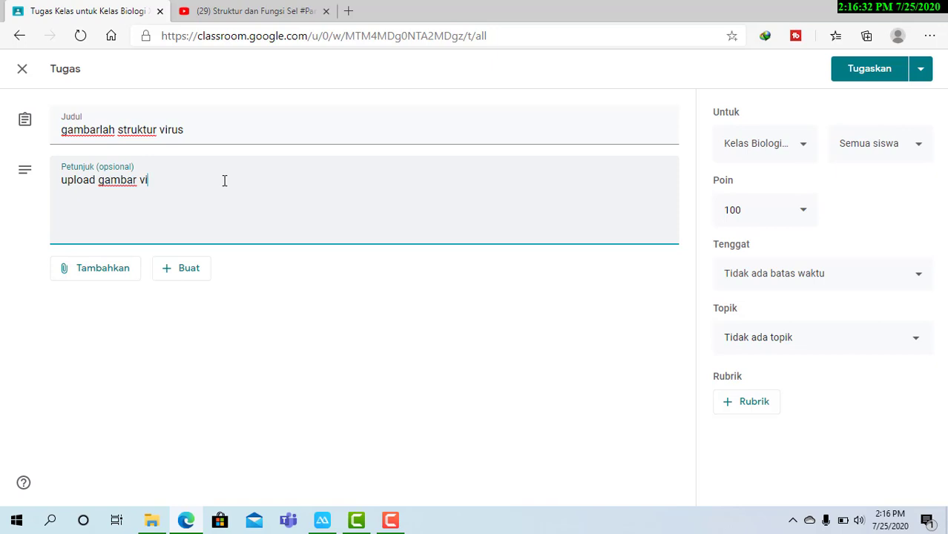
type("rus")
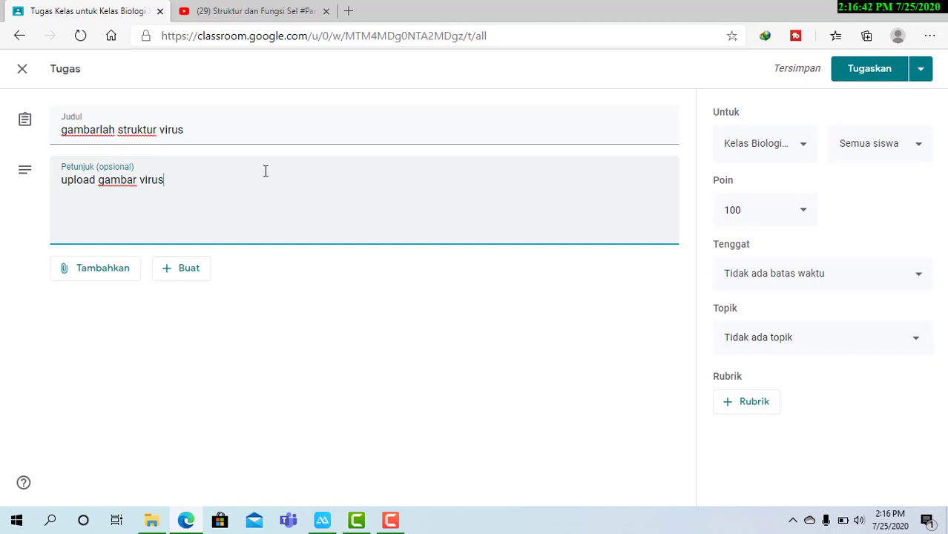
Step: Include the second biology class as a recipient of the "gambarlah struktur virus" assignment
left_click(805, 149)
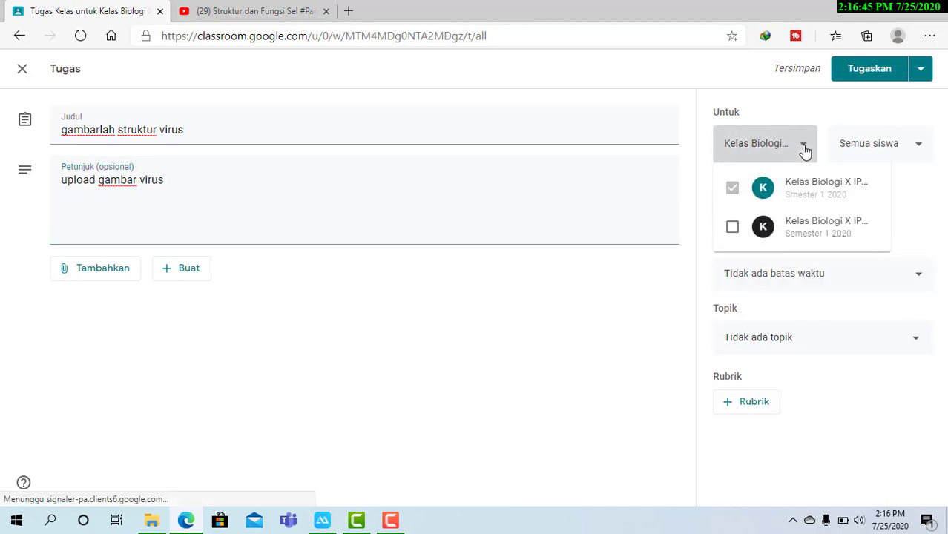
left_click(732, 229)
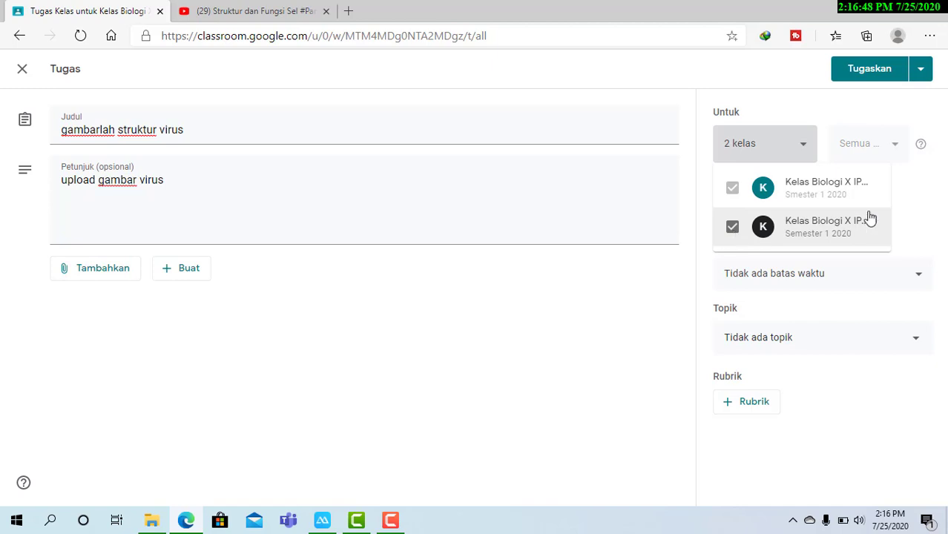
left_click(935, 196)
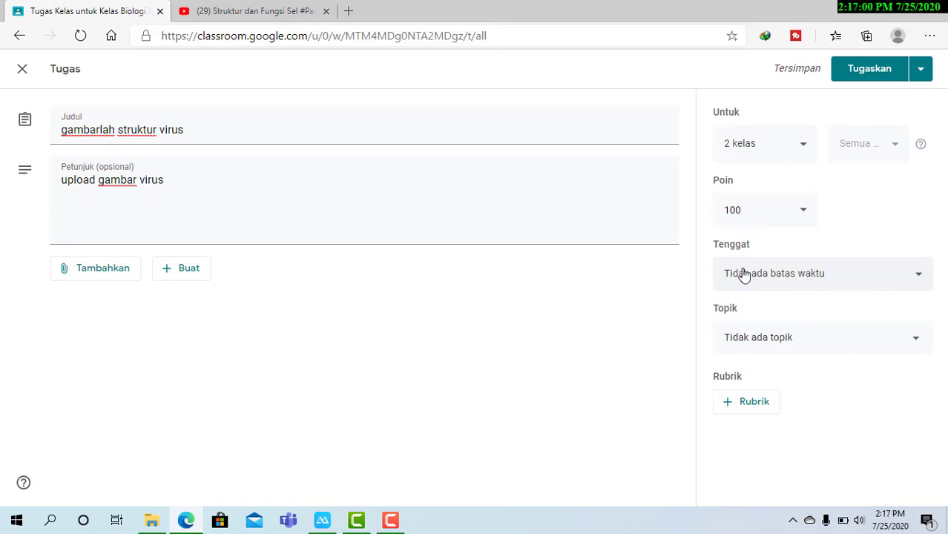
Step: Set the virus structure assignment's deadline to 26 Jul 2020 at 23.59 and check its publishing options
left_click(921, 280)
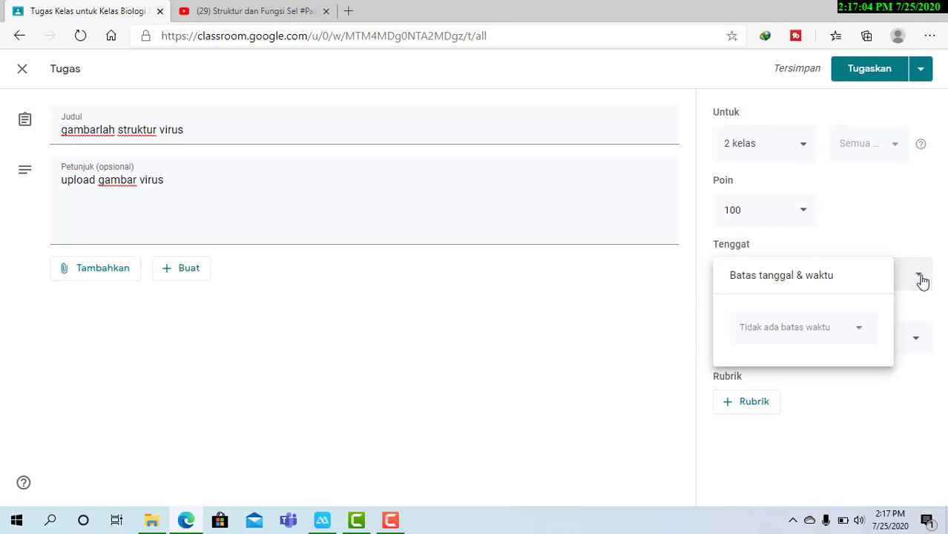
left_click(859, 329)
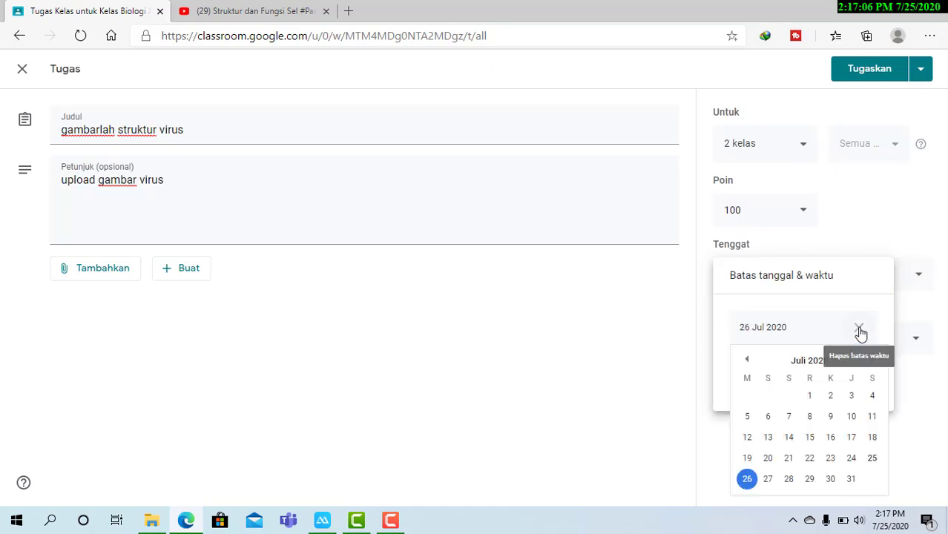
left_click(747, 480)
left_click(794, 378)
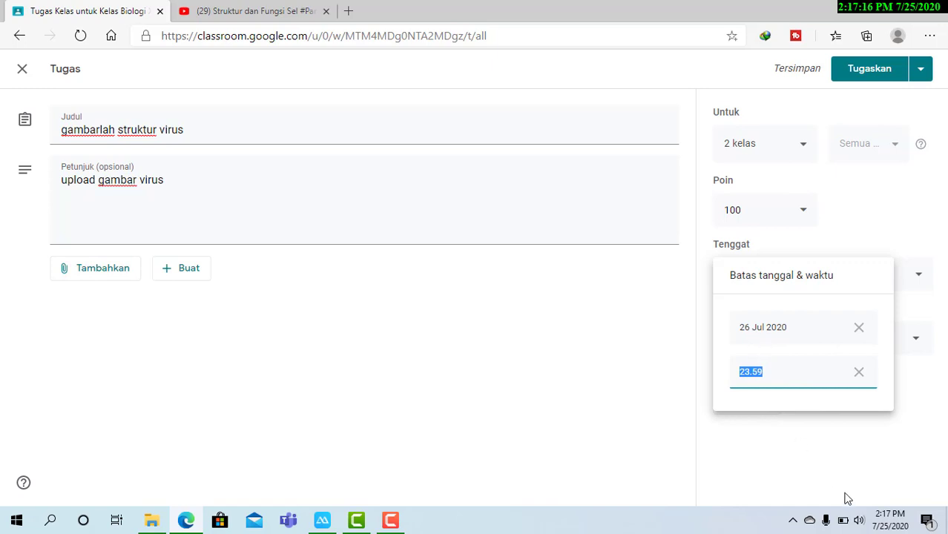
left_click(813, 473)
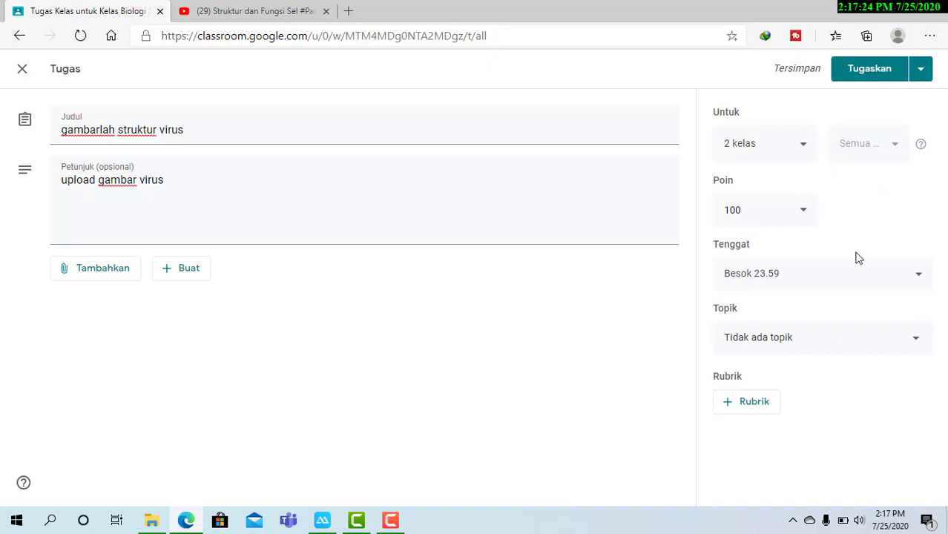
left_click(925, 77)
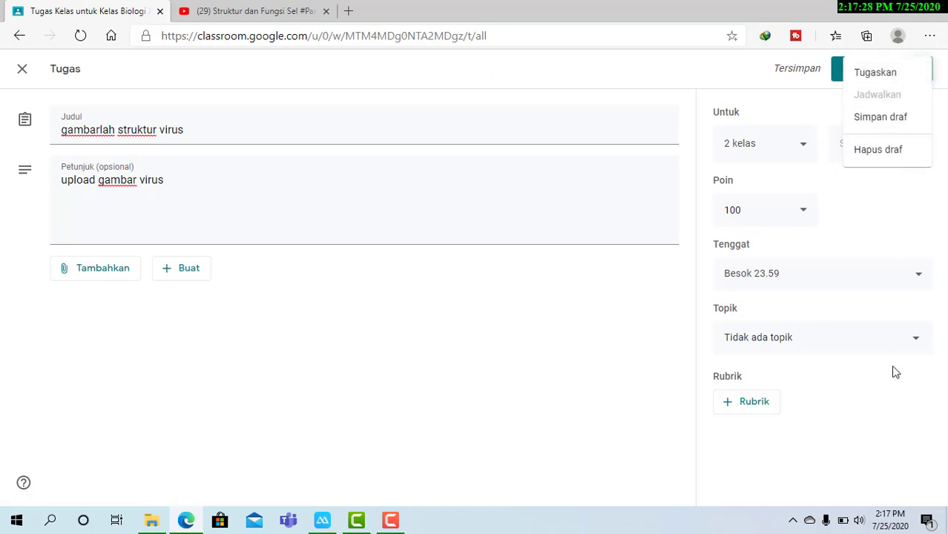
left_click(872, 404)
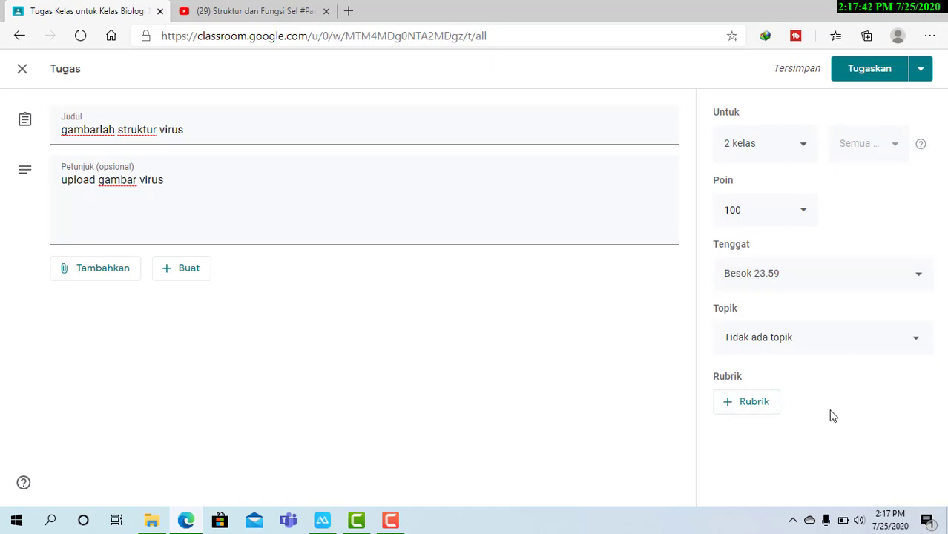
left_click(756, 406)
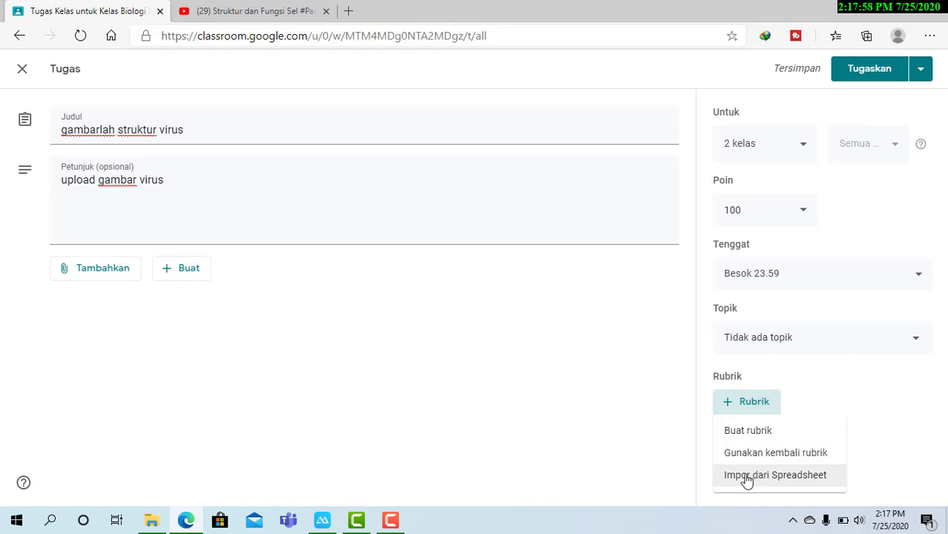
left_click(747, 432)
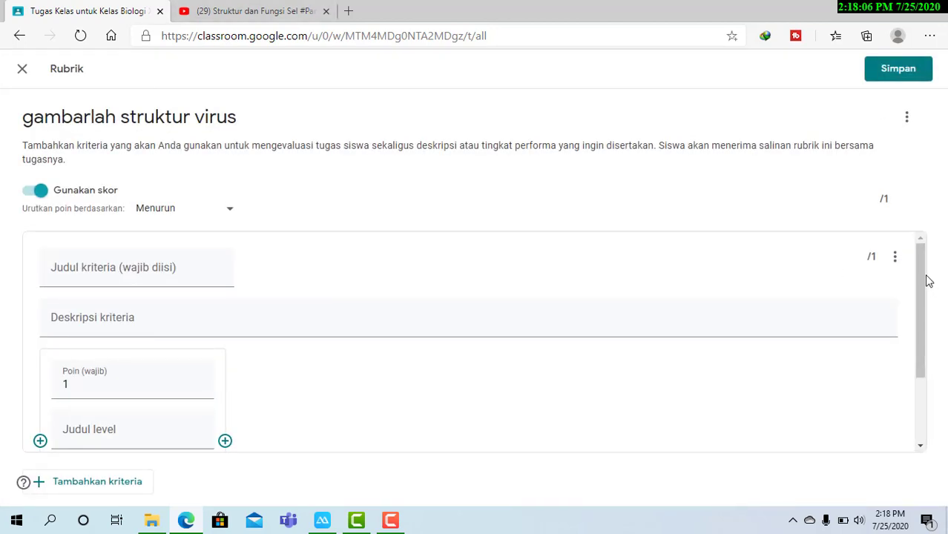
left_click_drag(922, 276, 923, 274)
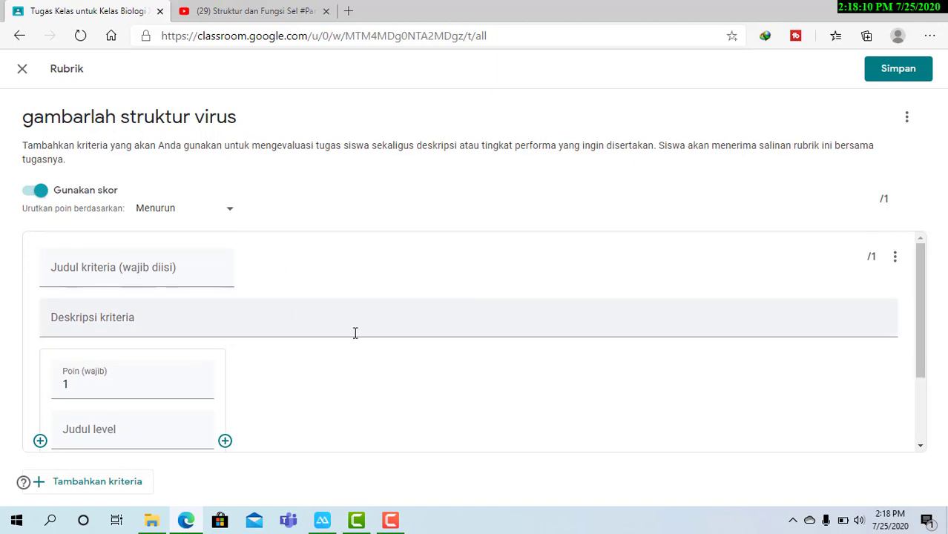
left_click_drag(920, 299, 913, 264)
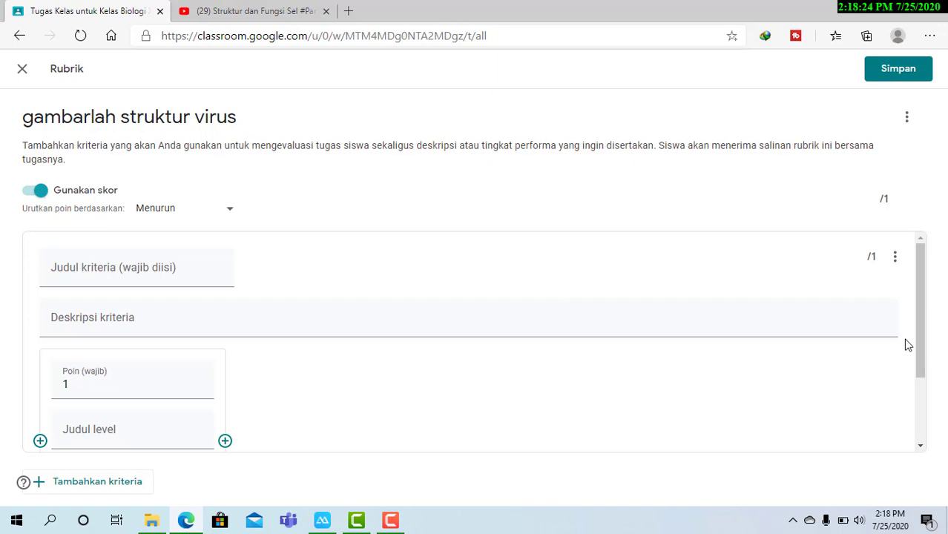
left_click(23, 72)
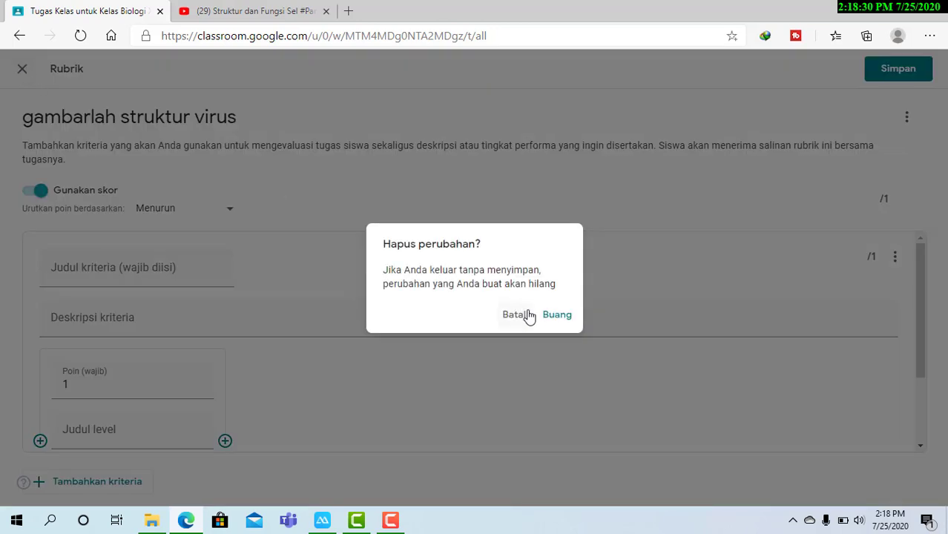
left_click(552, 317)
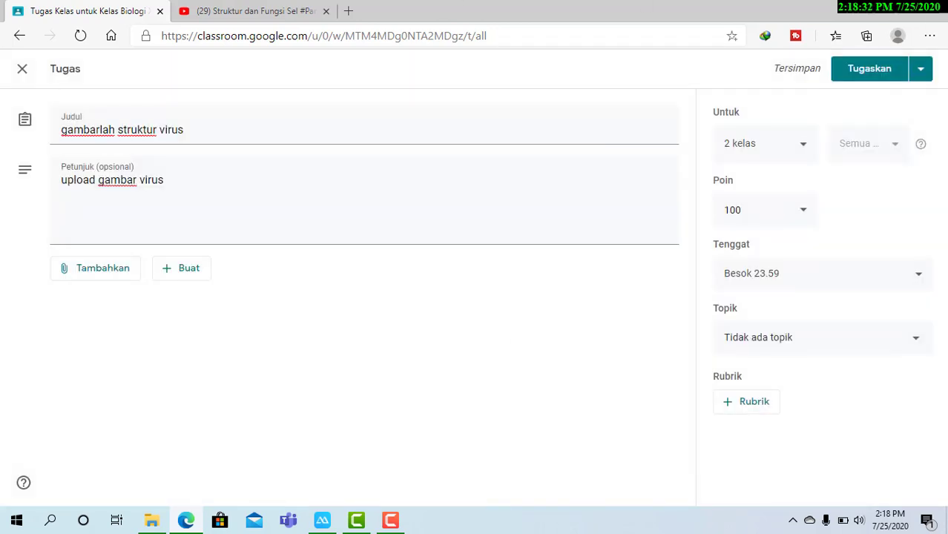
Step: File the "gambarlah struktur virus" assignment under the VIRUS topic and publish it to both classes
left_click(857, 346)
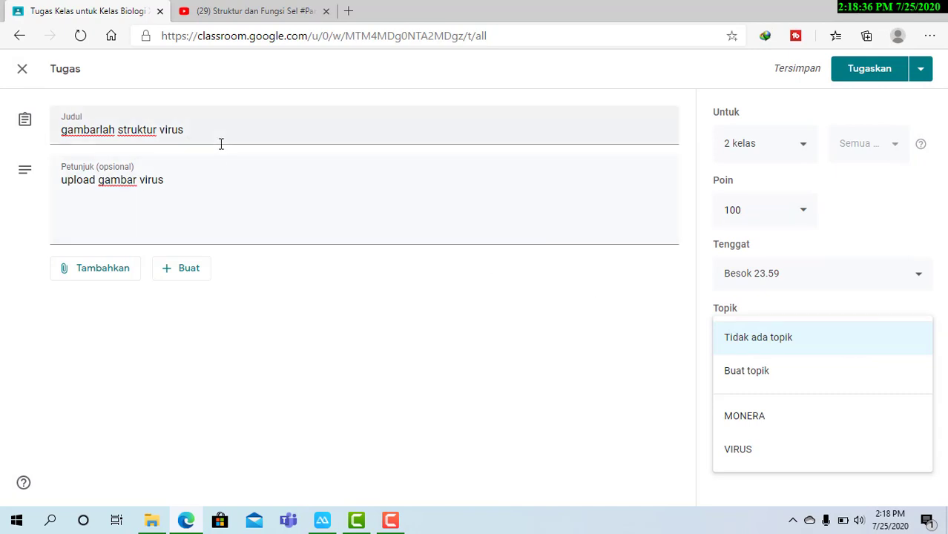
left_click(738, 450)
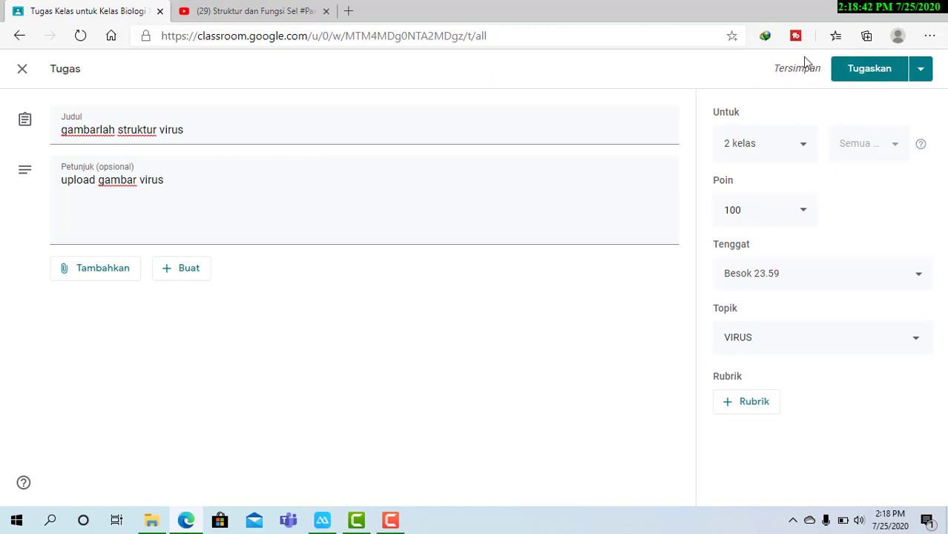
left_click(865, 77)
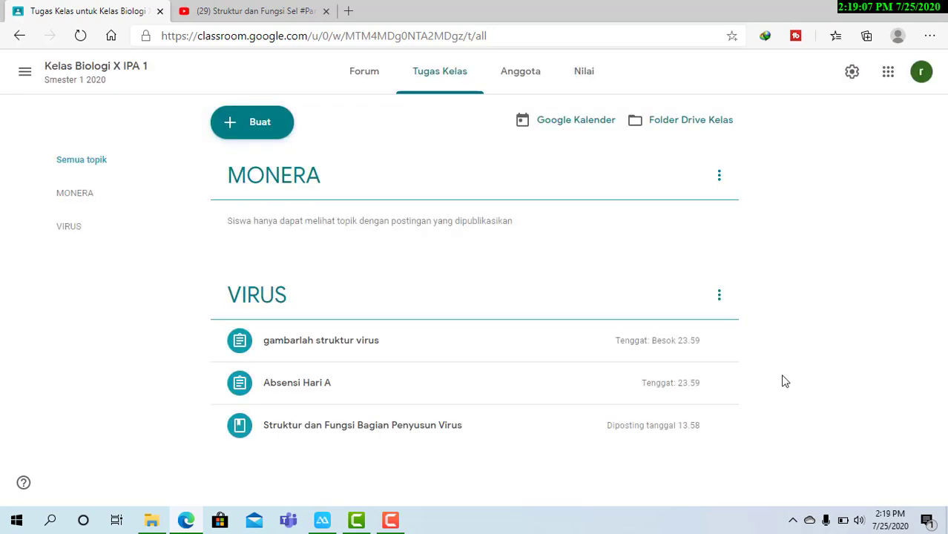
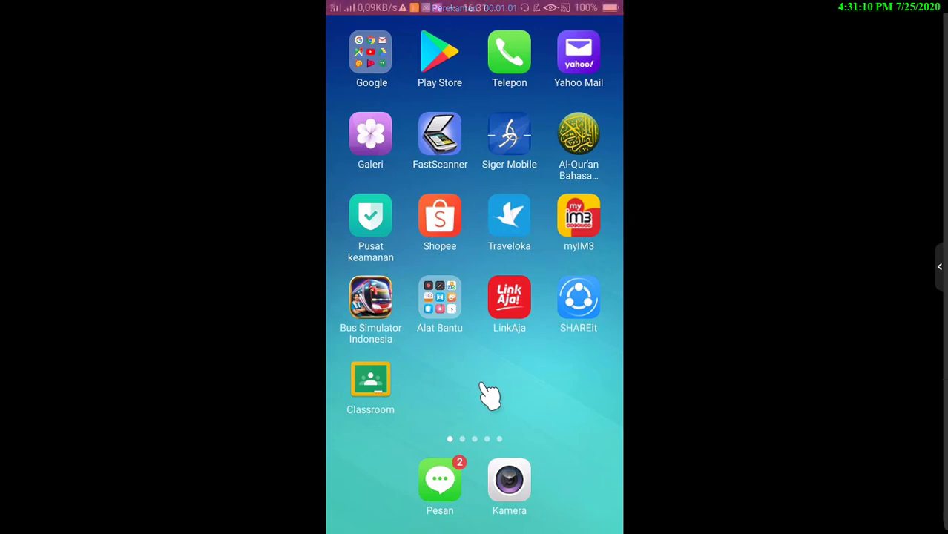
Step: Switch to the Classroom app on the phone and look through the posts in the Kelas Biologi X IPA 1 forum
left_click(371, 382)
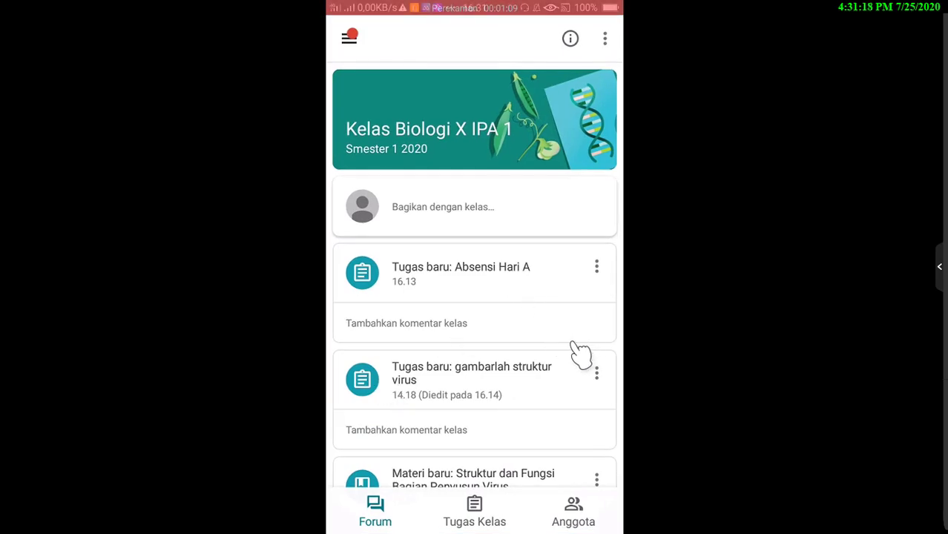
left_click_drag(576, 338, 576, 191)
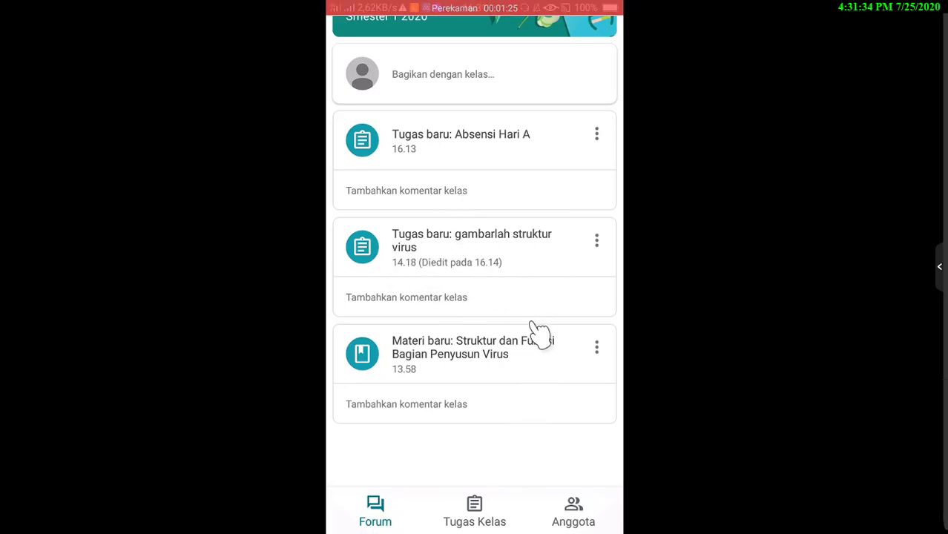
left_click_drag(538, 332, 542, 501)
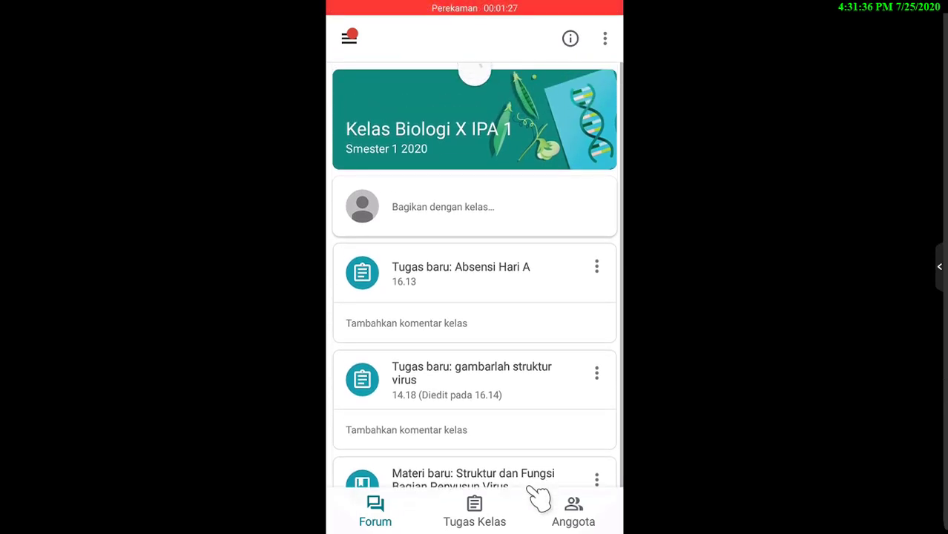
left_click_drag(541, 461, 536, 330)
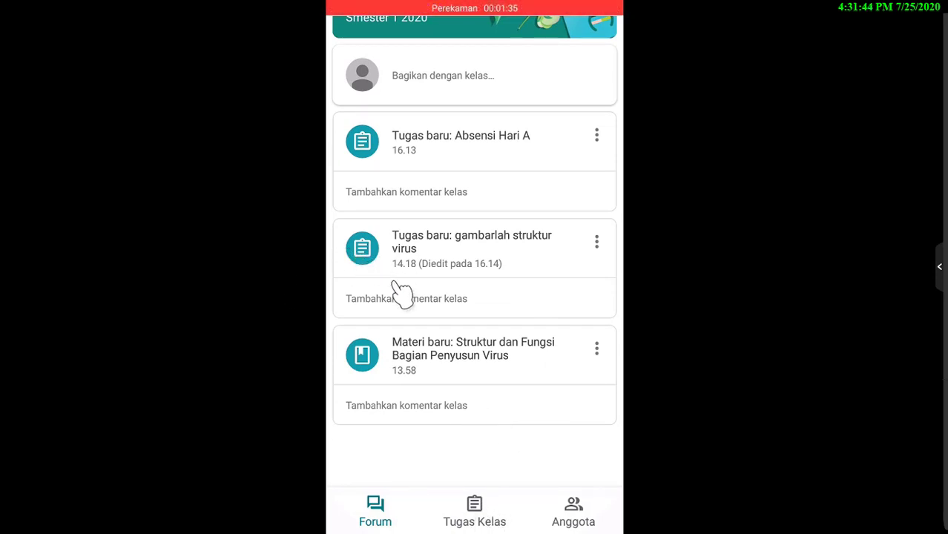
left_click_drag(533, 426, 529, 499)
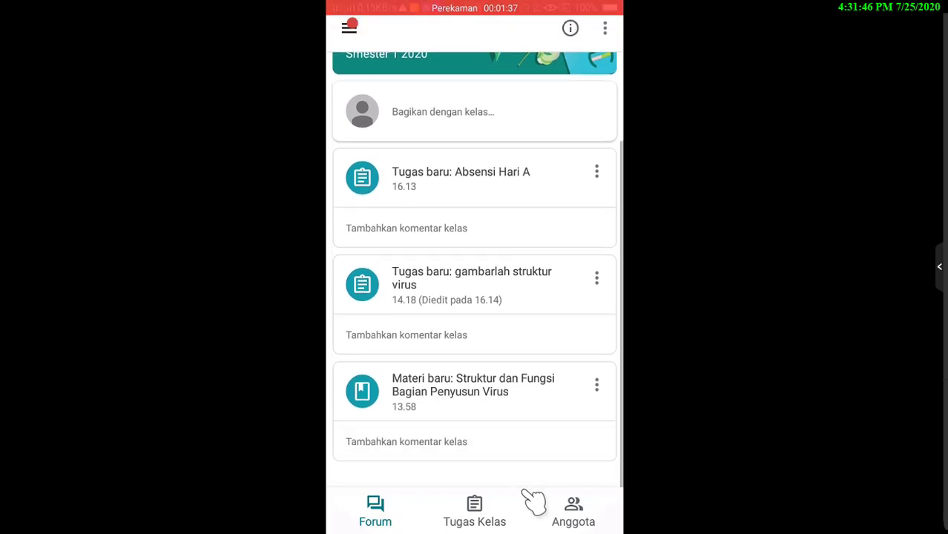
left_click_drag(590, 276, 589, 311)
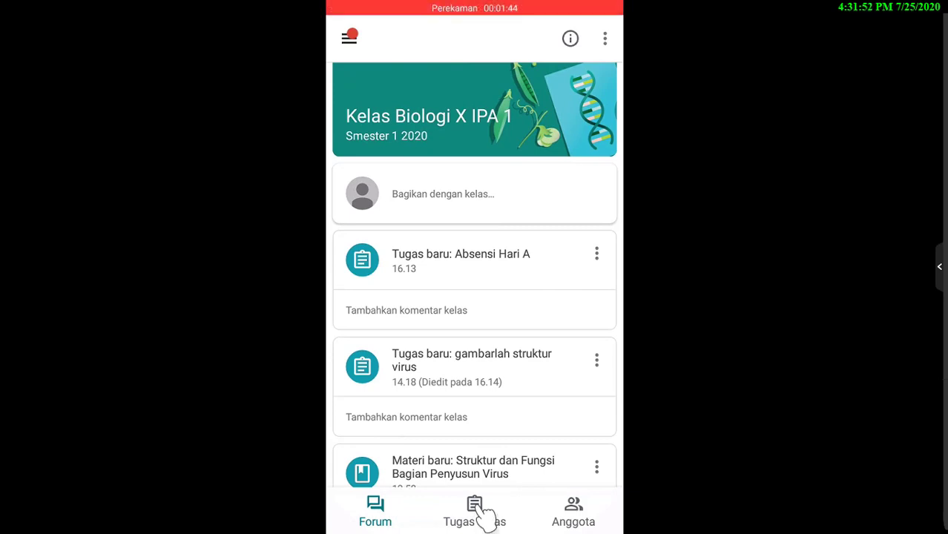
Step: View the "Struktur dan Fungsi Bagian Penyusun Virus" material in the class's Tugas Kelas, then return to the classwork list
left_click(483, 508)
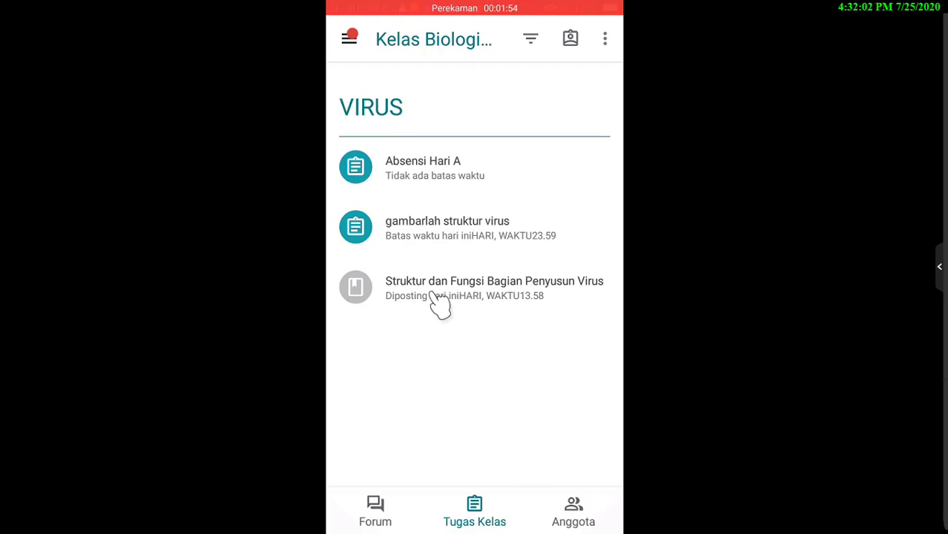
left_click(457, 297)
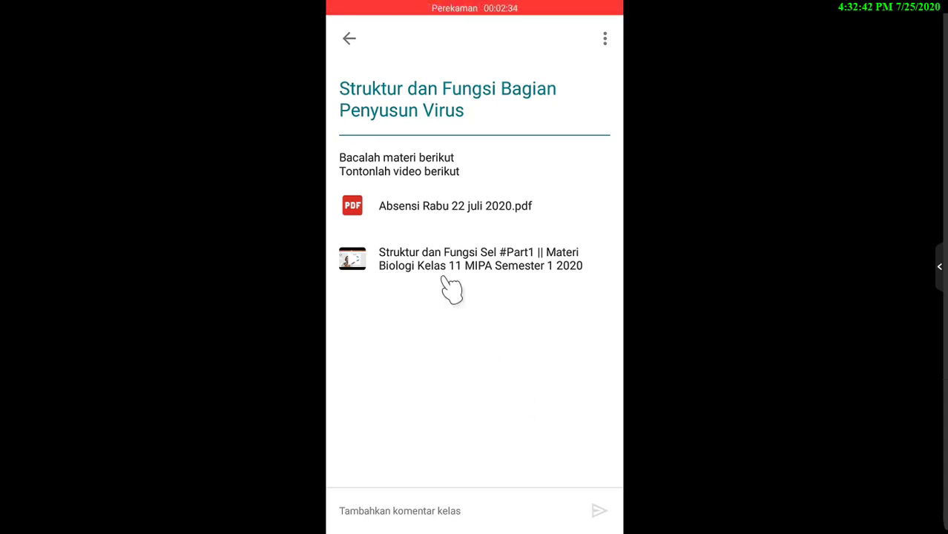
left_click(349, 38)
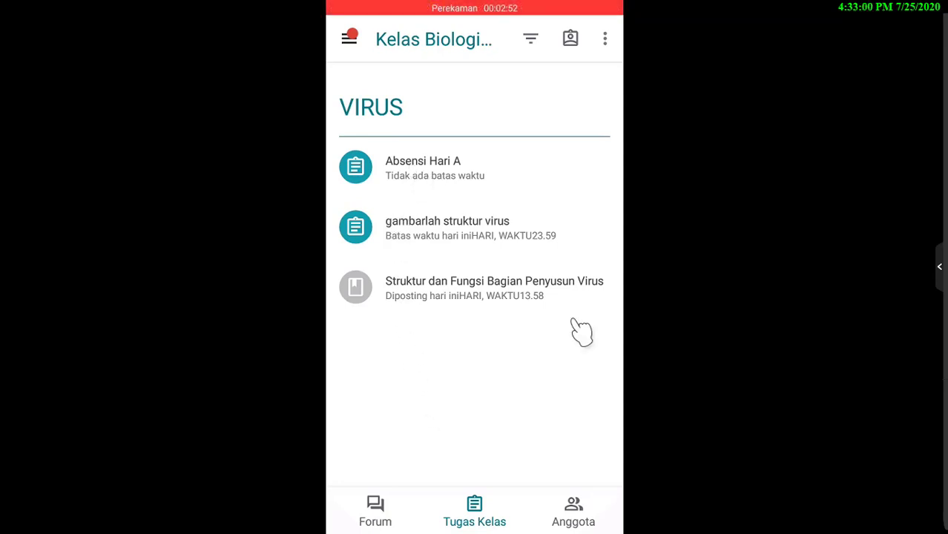
Step: Open the "Absensi Kelas Biologi X IPA Hari A" form attached to the Absensi Hari A assignment in Chrome
left_click(423, 178)
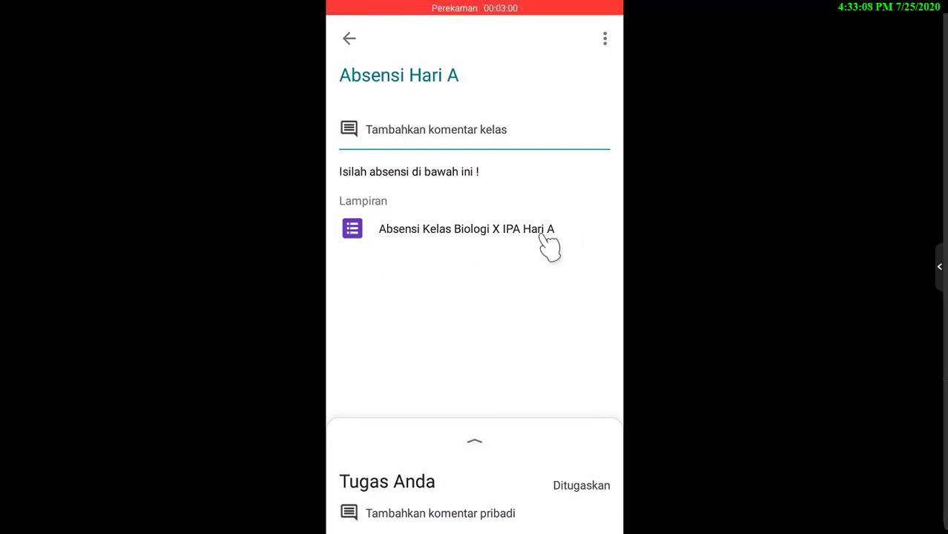
left_click(408, 237)
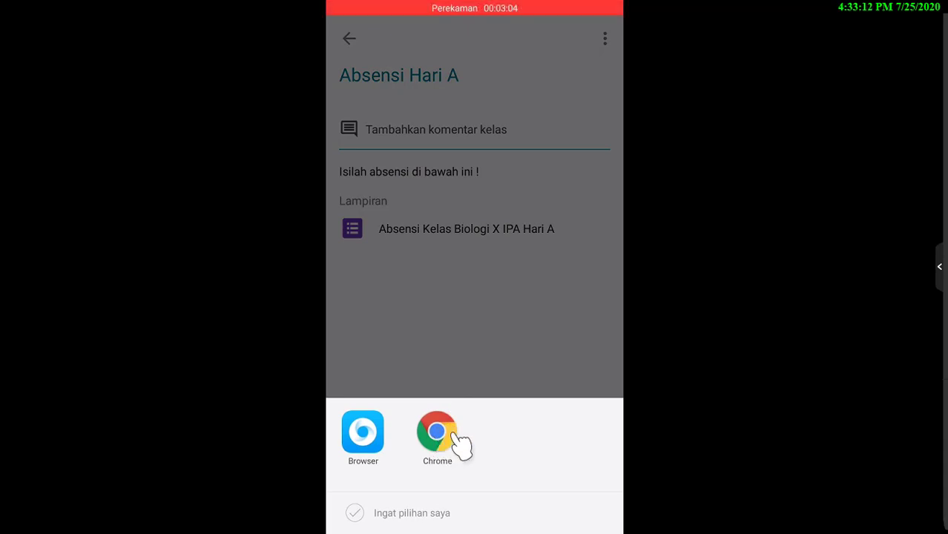
left_click(452, 343)
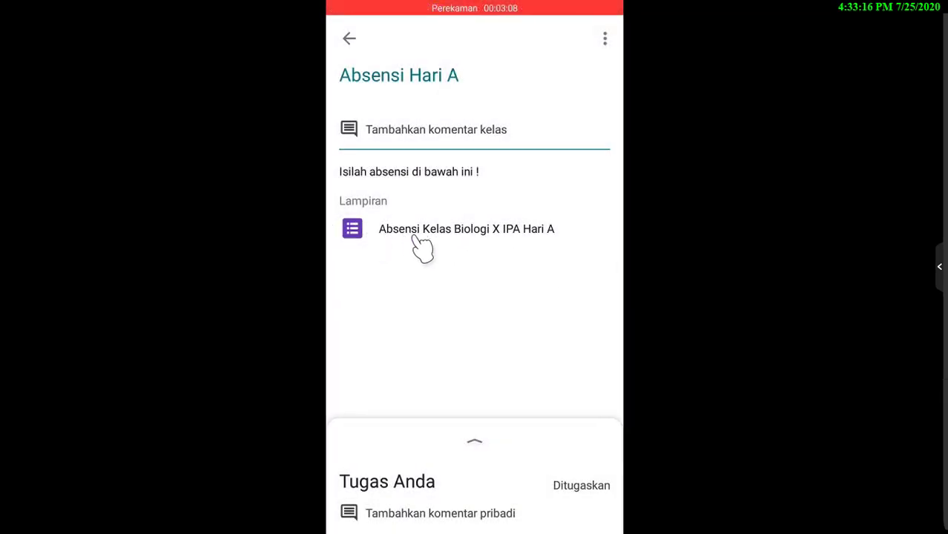
left_click(402, 239)
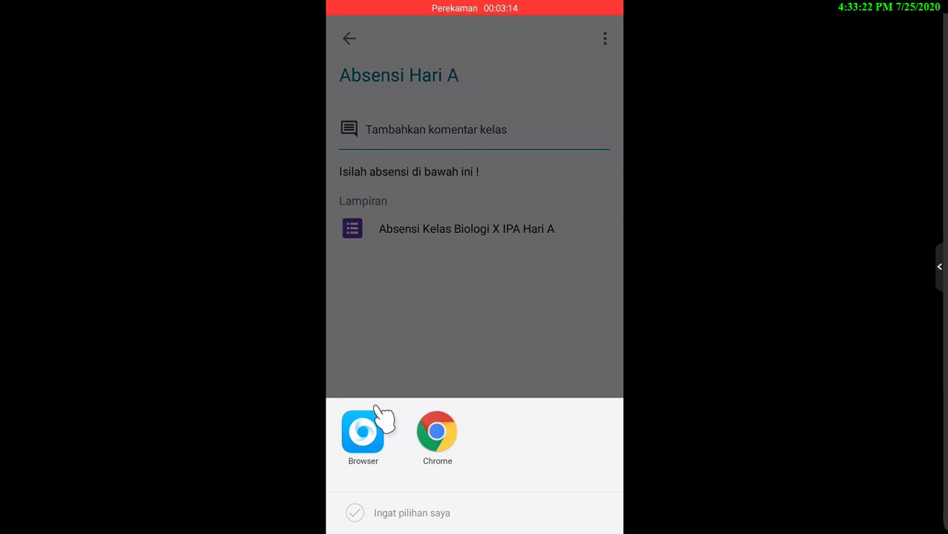
left_click(378, 445)
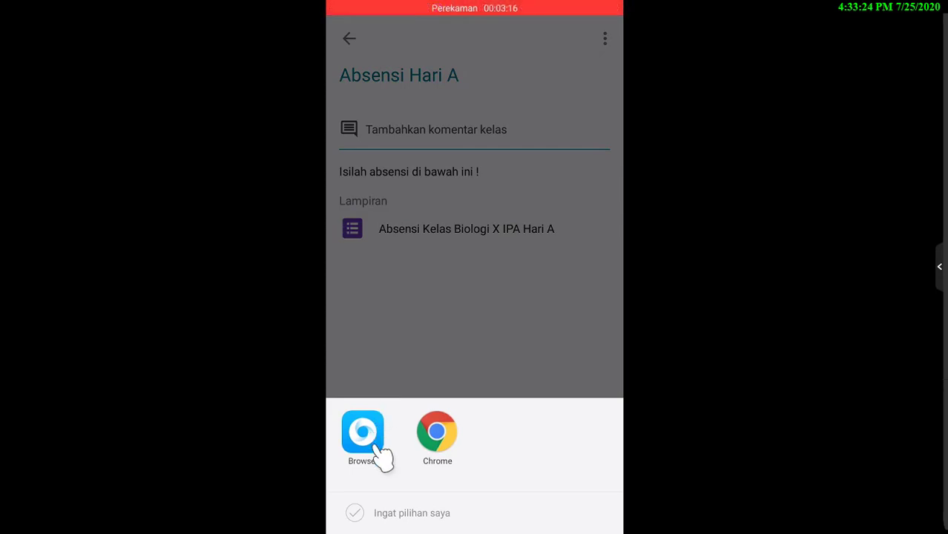
left_click(452, 453)
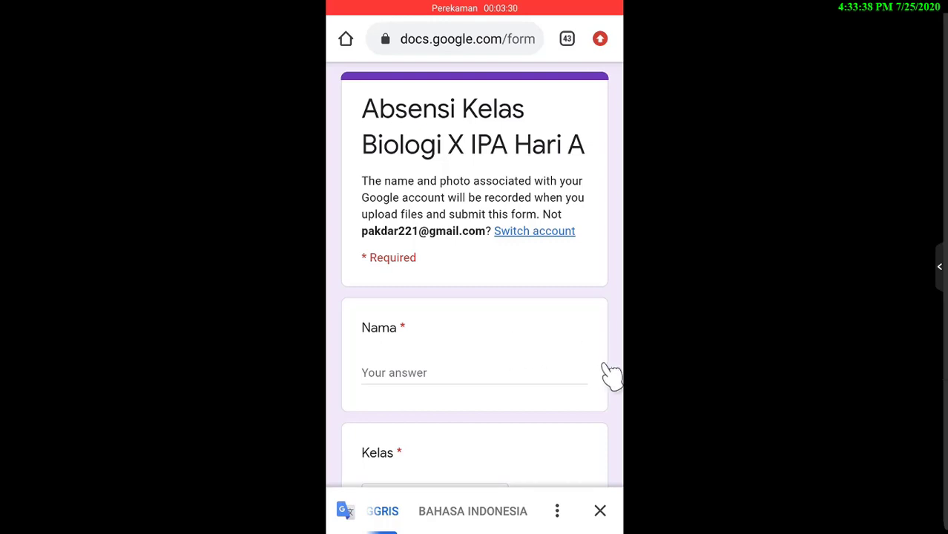
Step: Enter the student's name in the Nama field of the attendance form and choose X IPA 1 as Kelas
left_click_drag(594, 383, 593, 250)
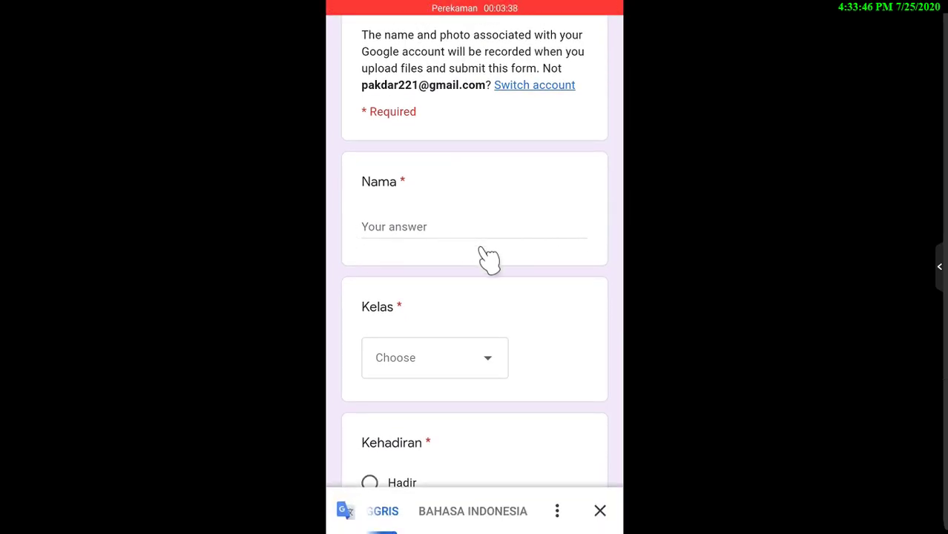
left_click(403, 236)
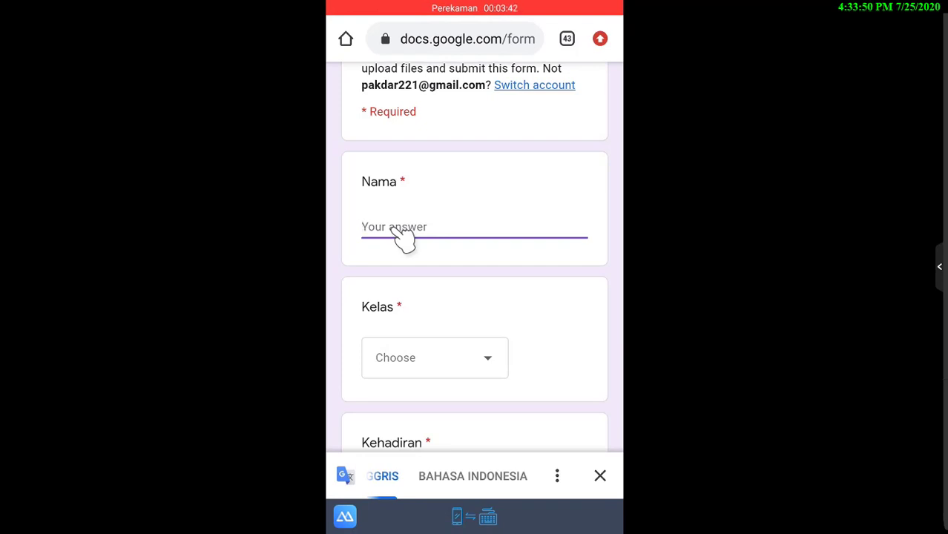
type("M")
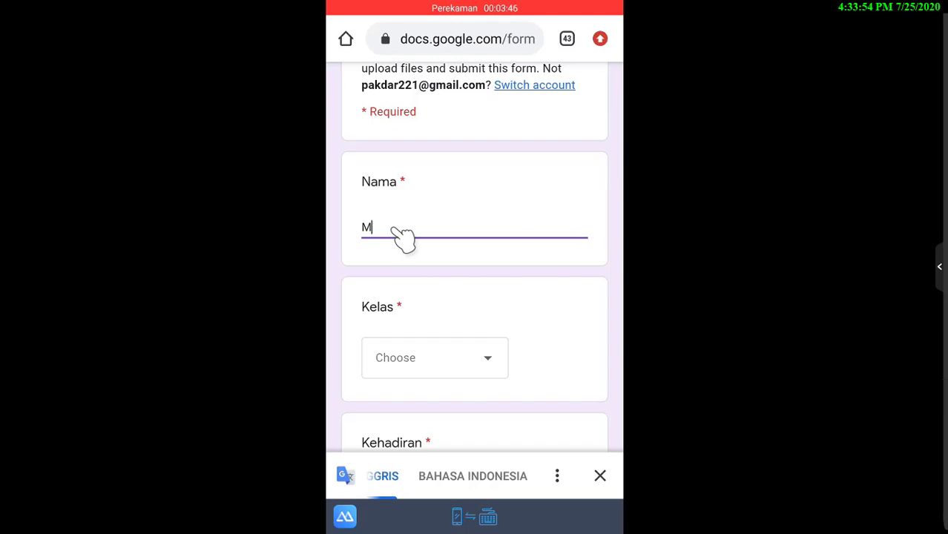
type("sasMas Bio")
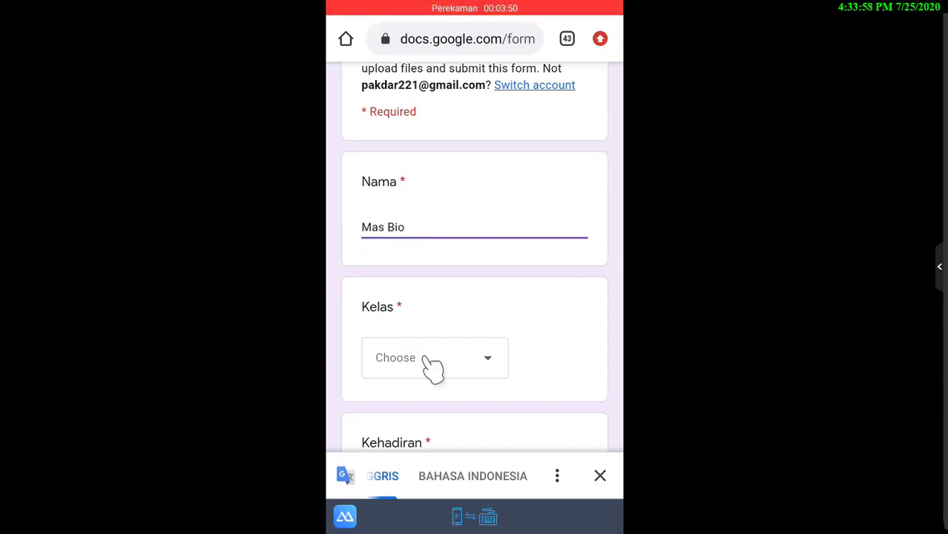
left_click(459, 365)
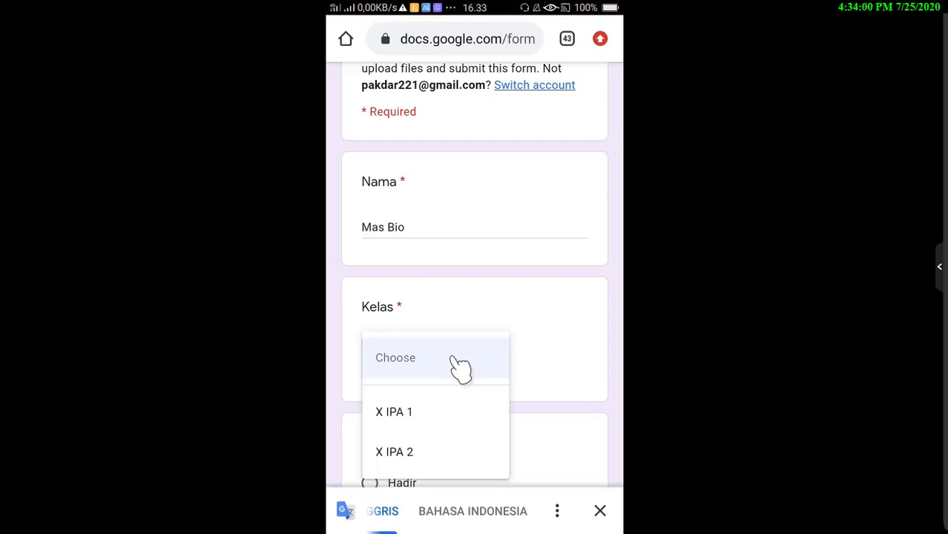
left_click(412, 415)
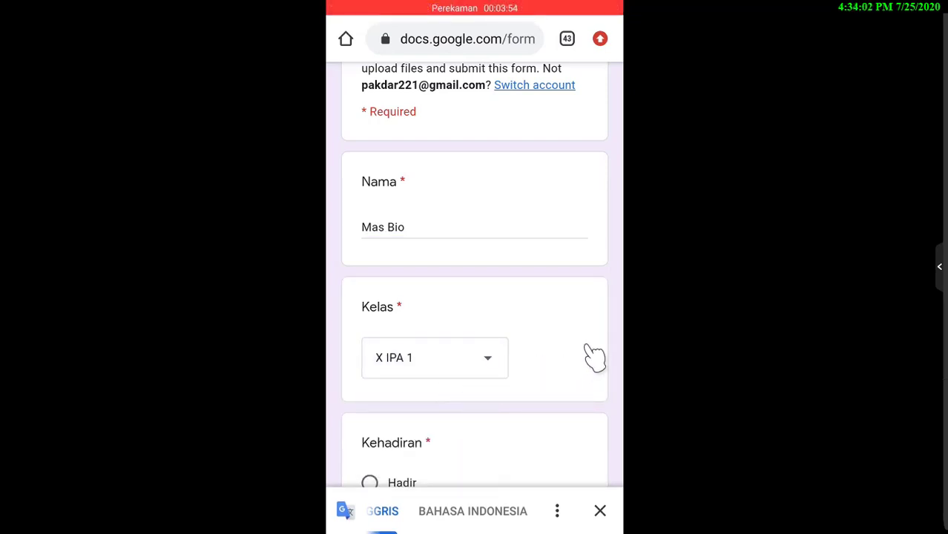
Step: Mark the Kehadiran question in the attendance form as Hadir
left_click_drag(599, 361, 598, 208)
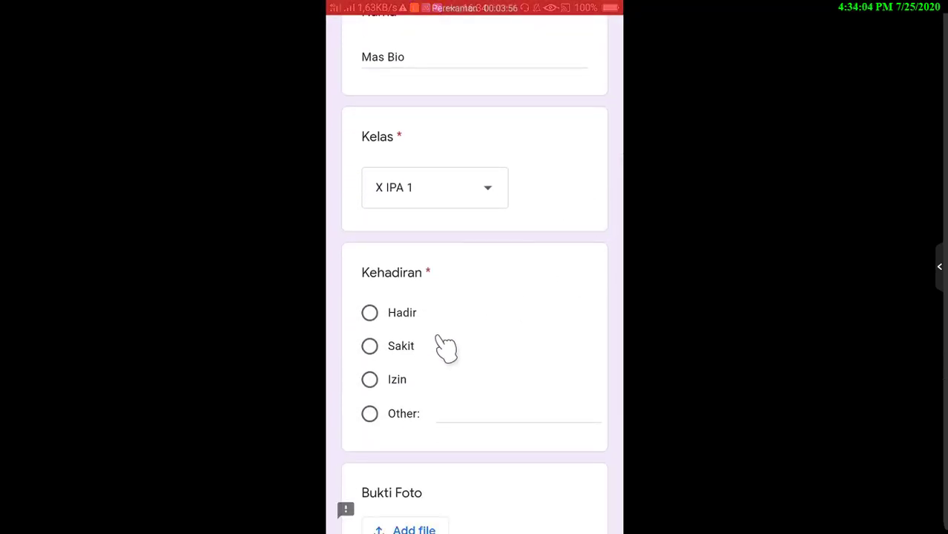
left_click(454, 423)
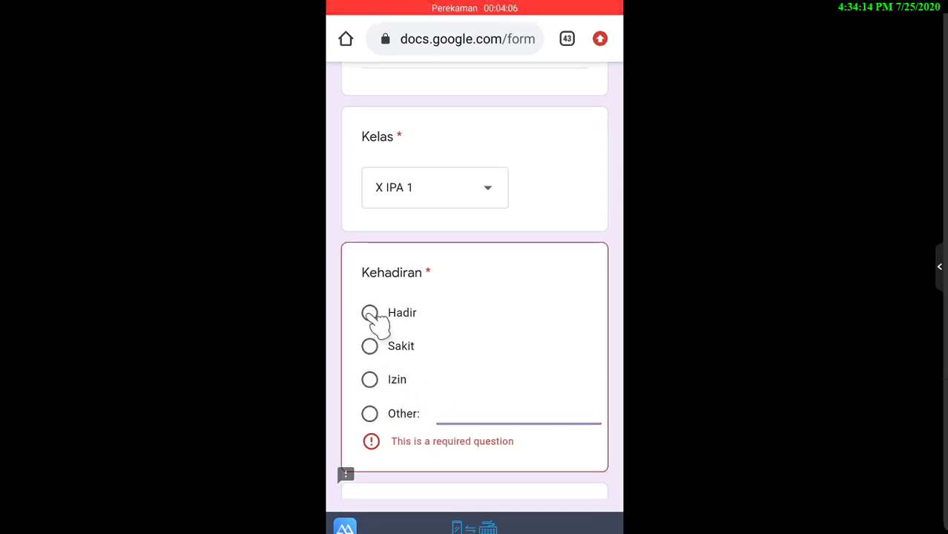
left_click(370, 312)
Step: Try to add the photo from the gallery's ComicStripIt album as the Bukti Foto file in the attendance form
left_click_drag(498, 466, 499, 241)
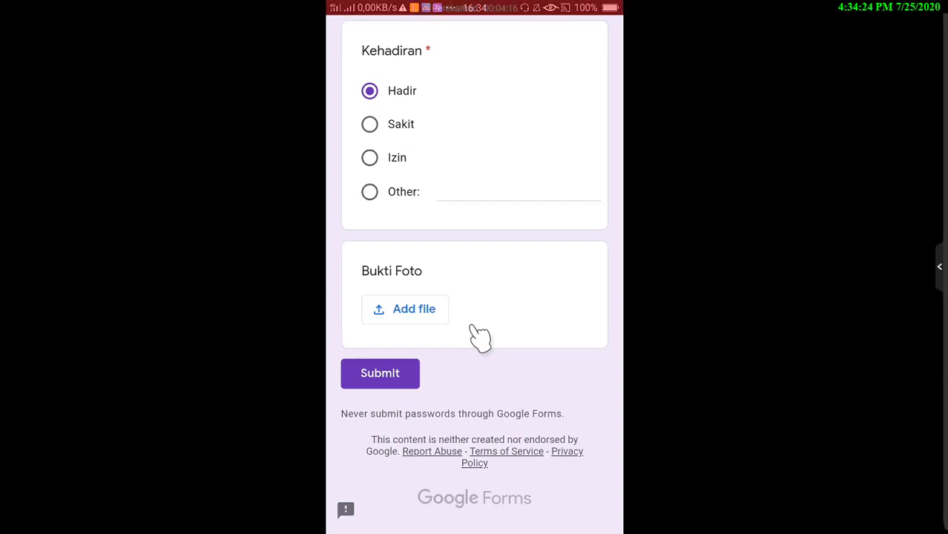
left_click(414, 315)
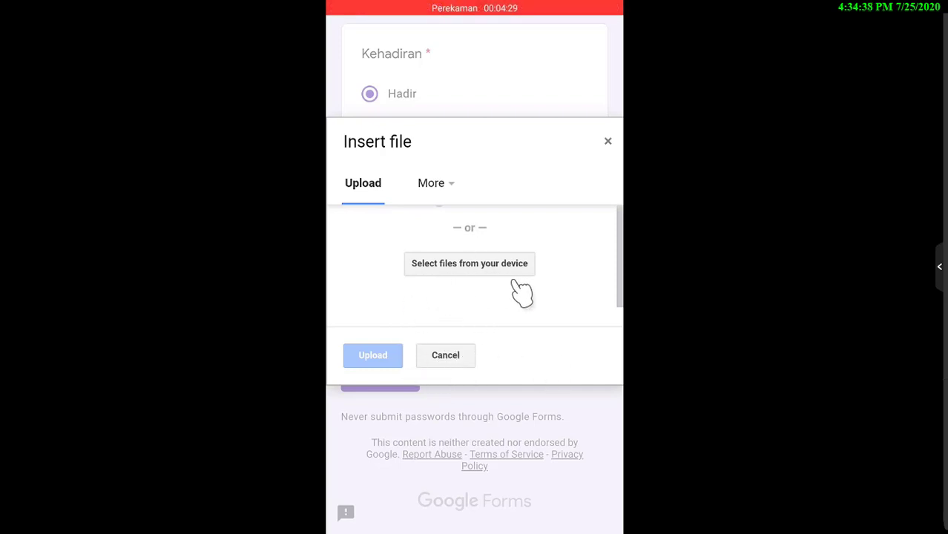
left_click(483, 276)
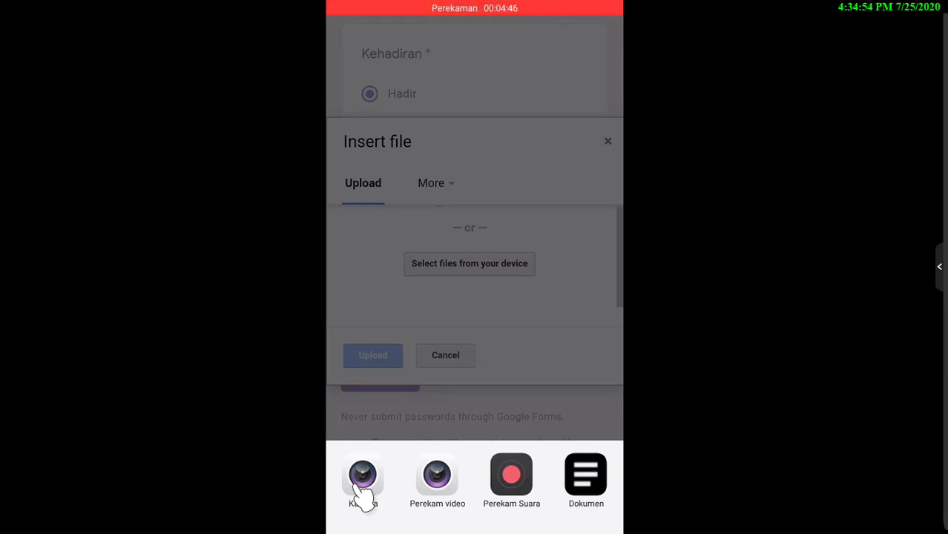
left_click(587, 479)
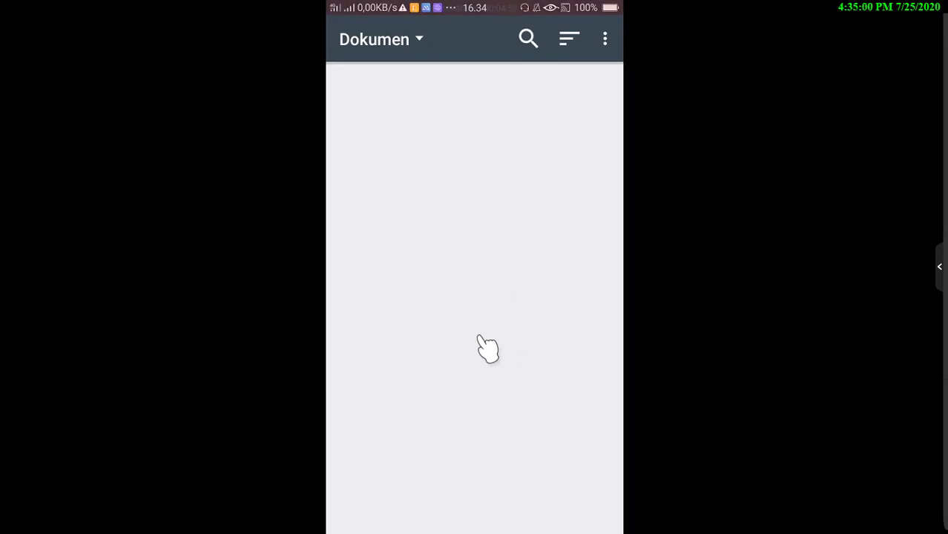
left_click_drag(457, 421, 470, 4)
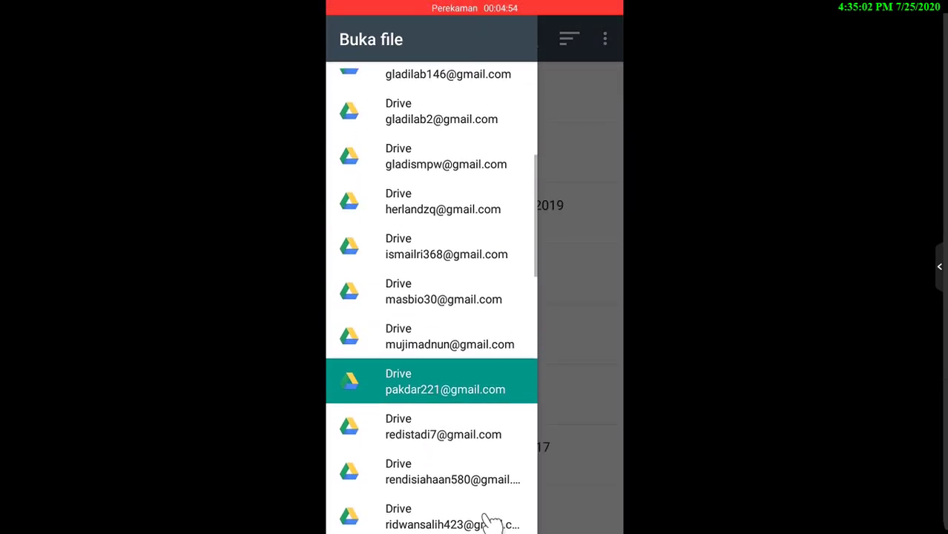
left_click_drag(482, 510, 462, 35)
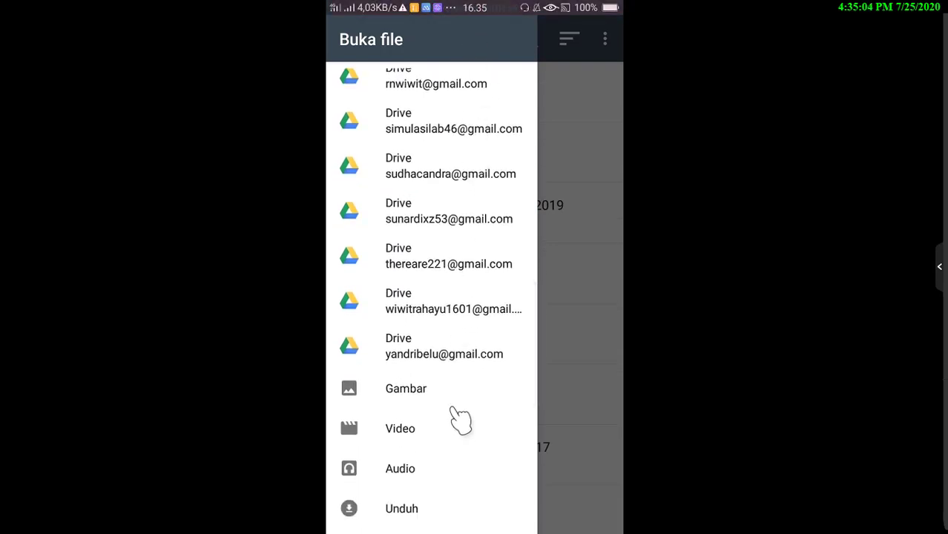
left_click_drag(477, 380, 474, 144)
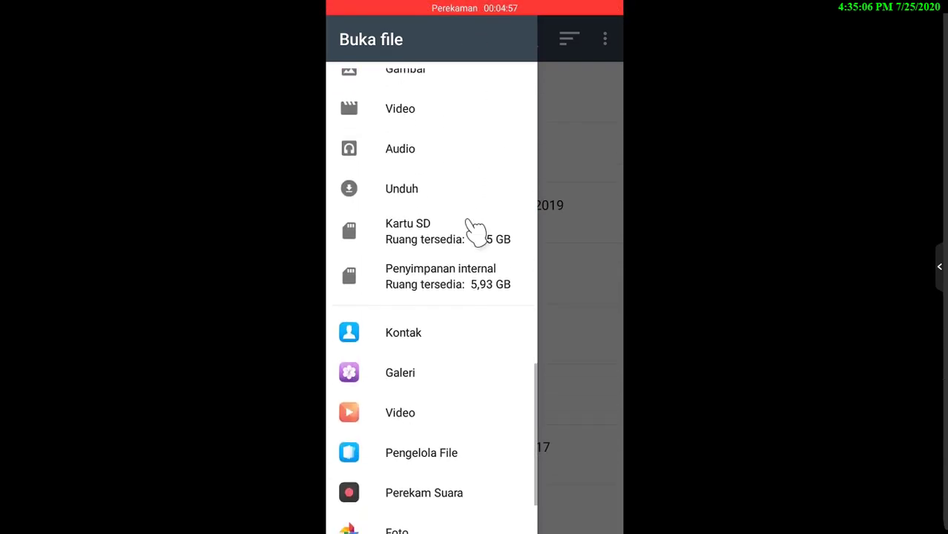
left_click(401, 378)
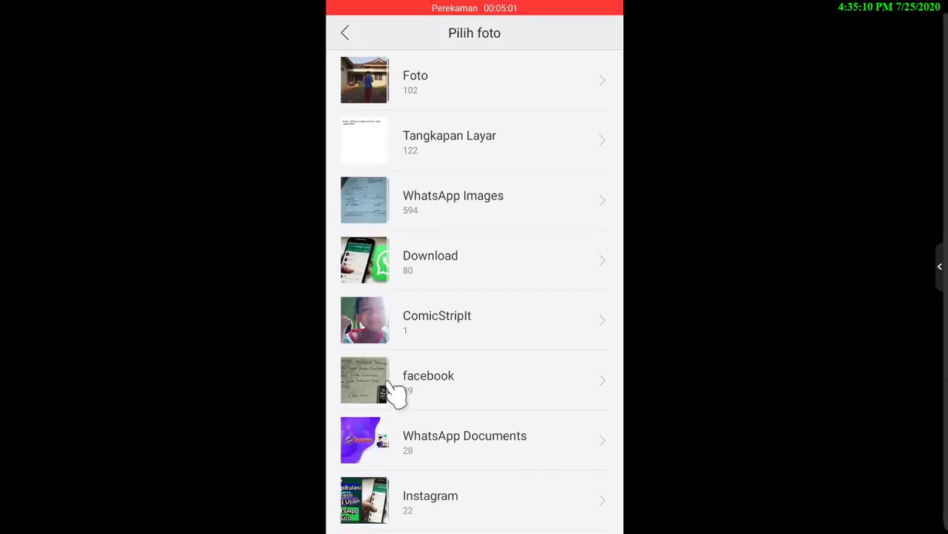
left_click(425, 323)
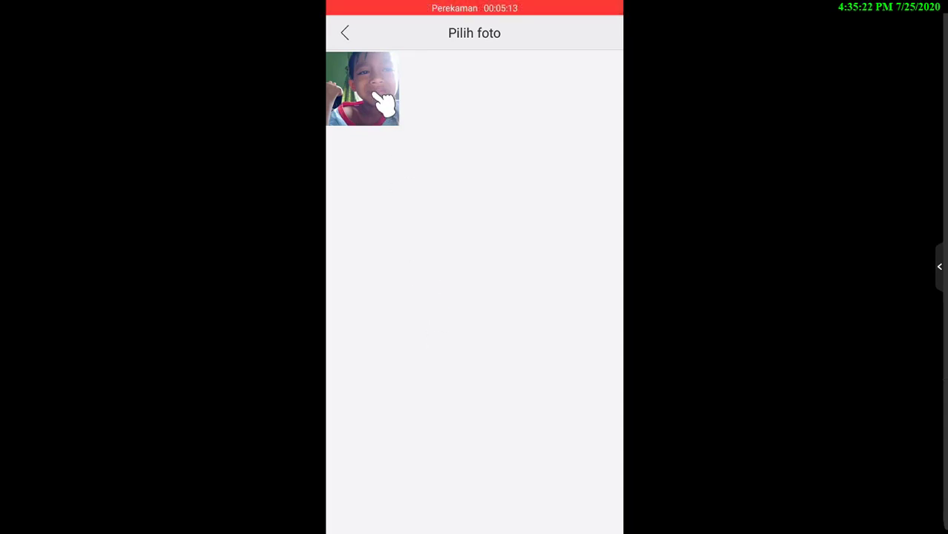
left_click(363, 89)
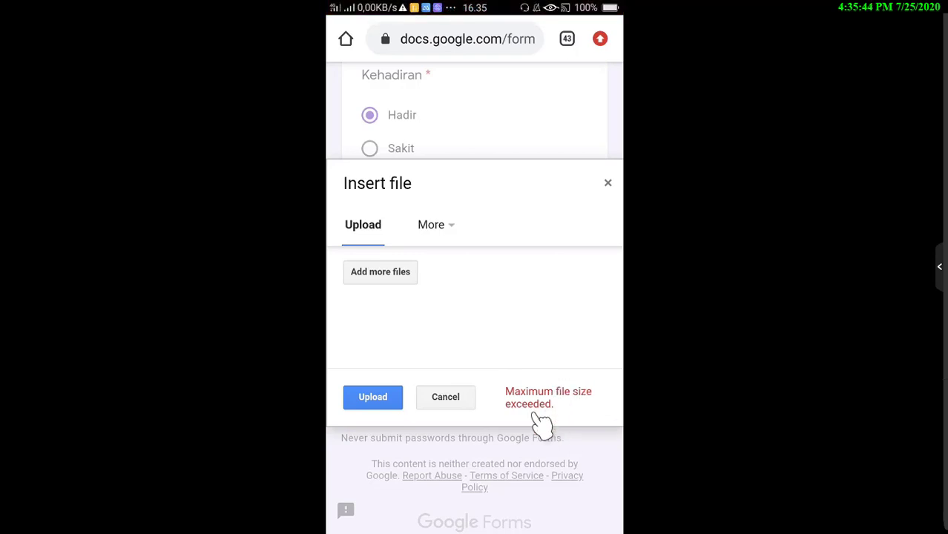
left_click(382, 279)
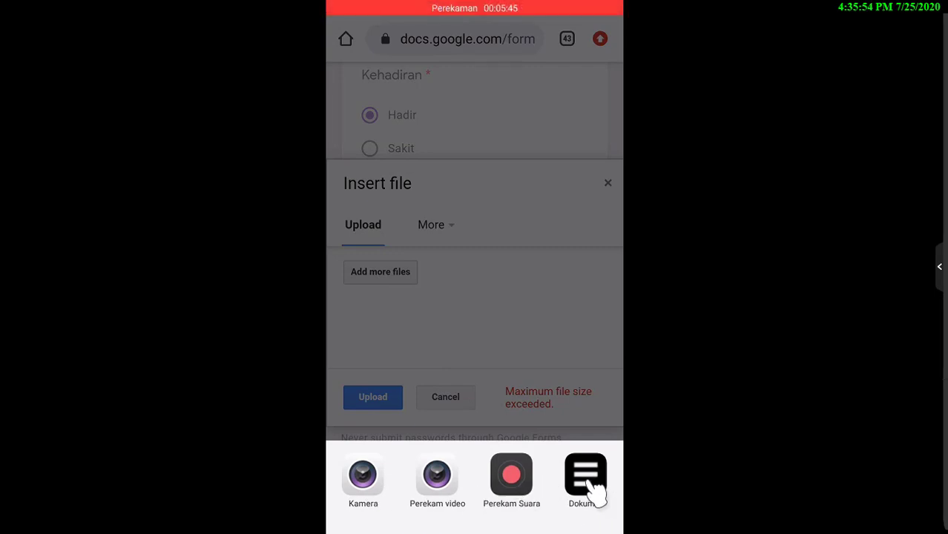
left_click(592, 486)
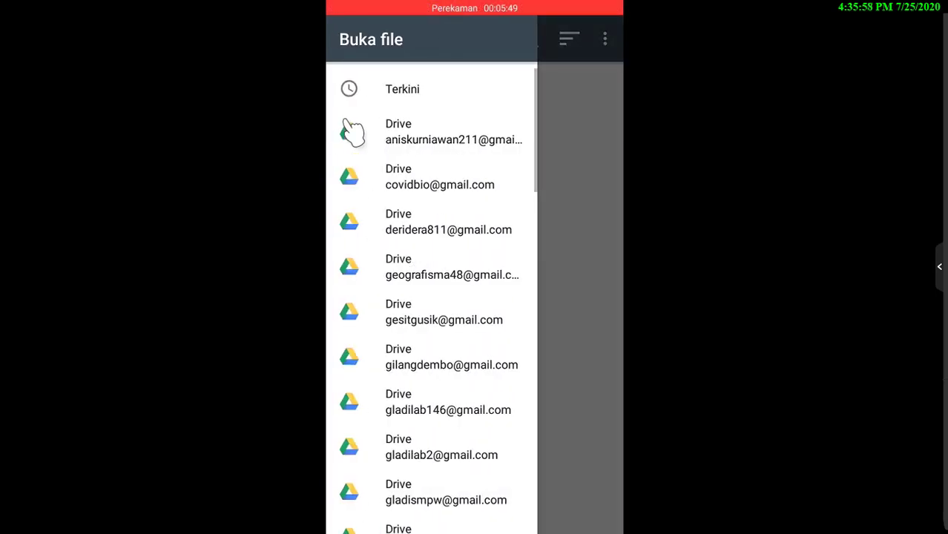
left_click_drag(434, 371, 451, 8)
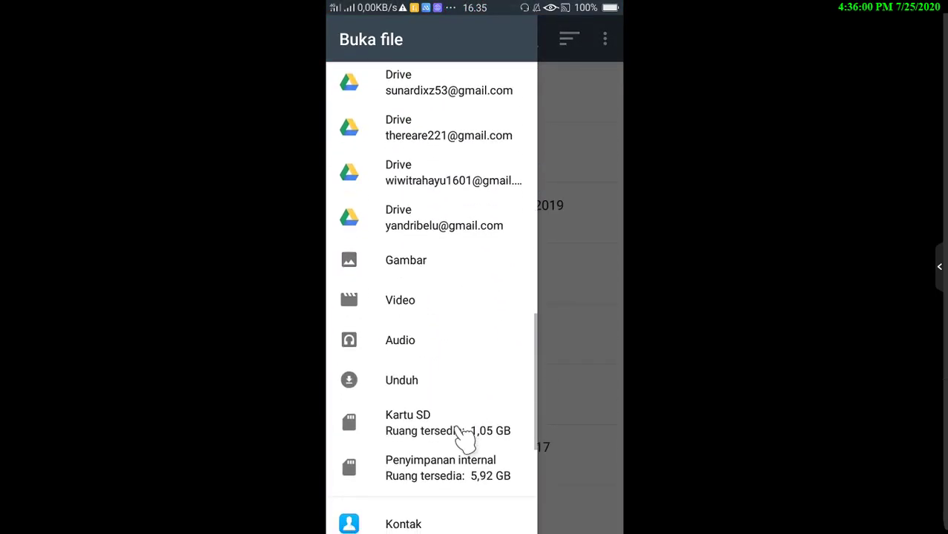
left_click_drag(459, 397, 461, 328)
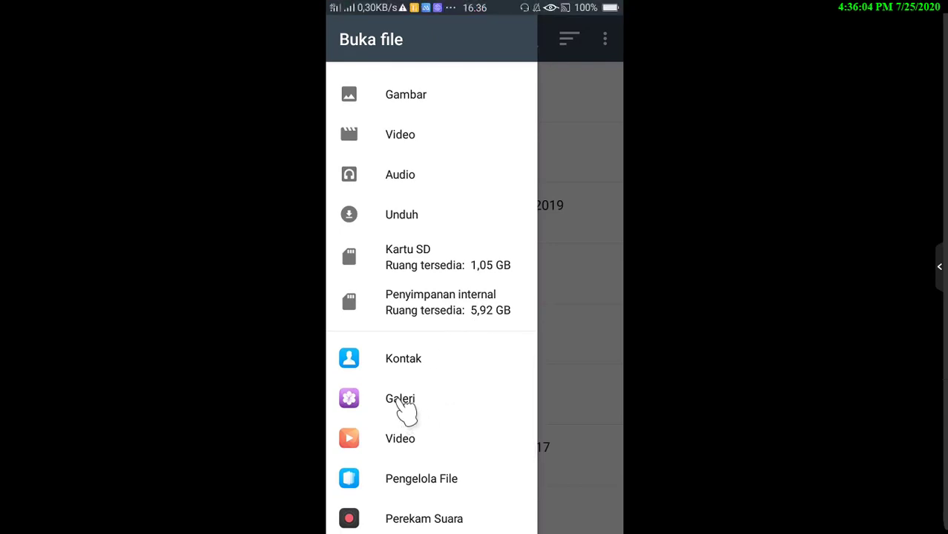
left_click(401, 405)
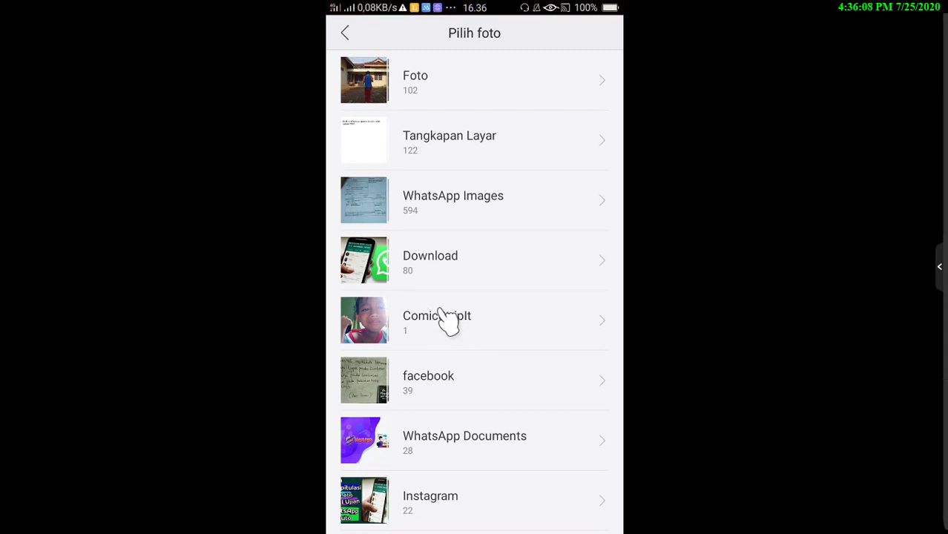
left_click_drag(519, 339, 523, 322)
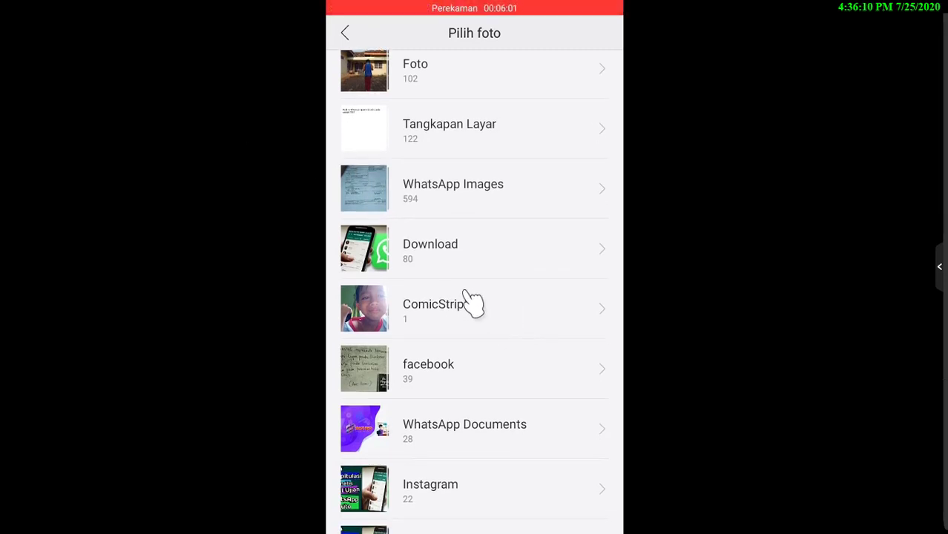
left_click(438, 263)
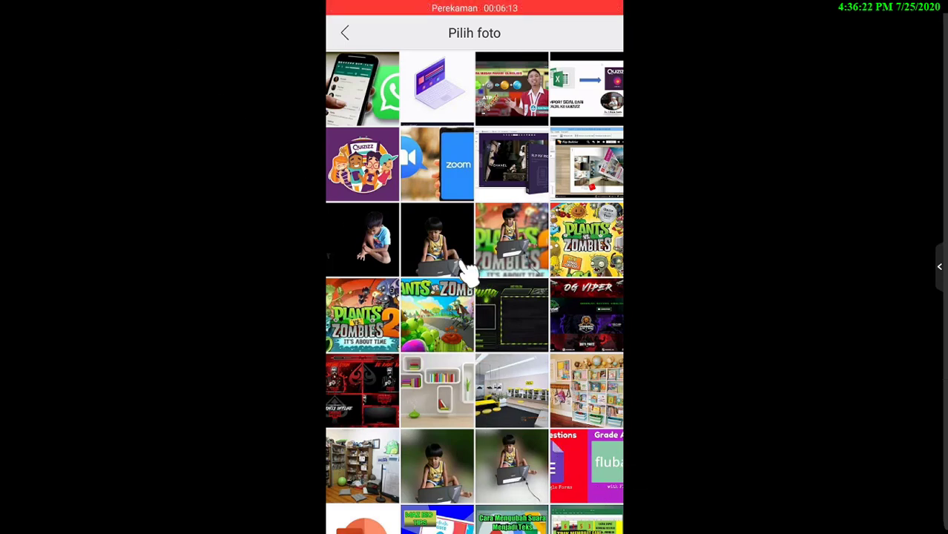
left_click(512, 466)
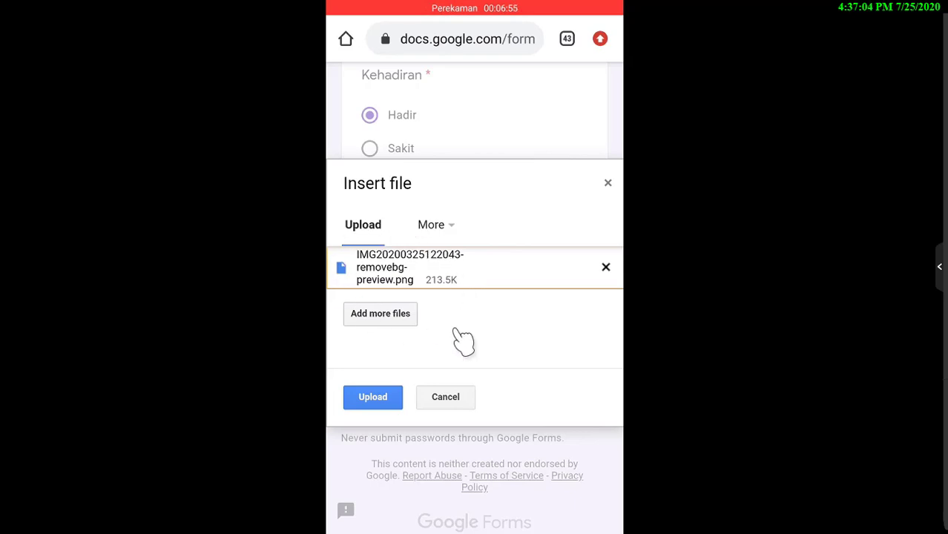
left_click(373, 401)
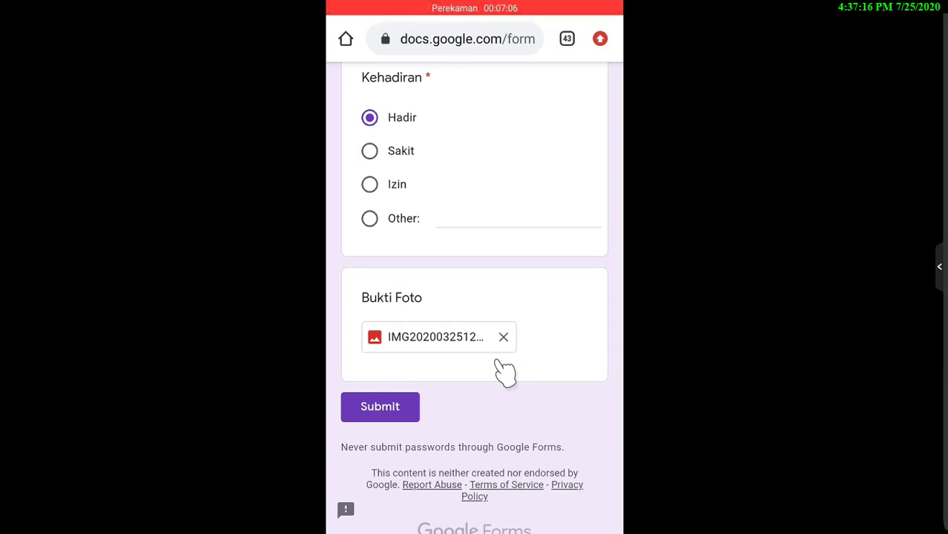
Step: Submit the attendance form and open its assignment in the Classroom app
left_click(382, 409)
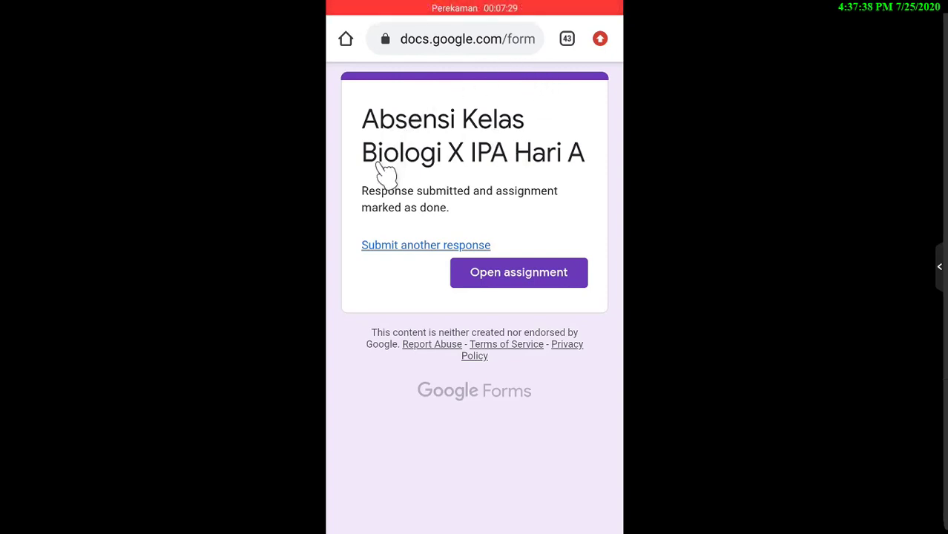
left_click(512, 276)
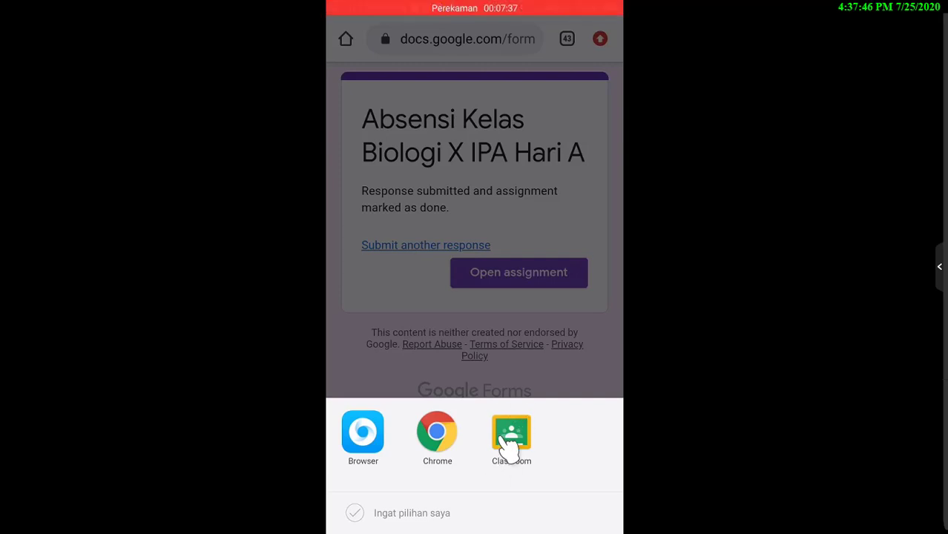
left_click(511, 435)
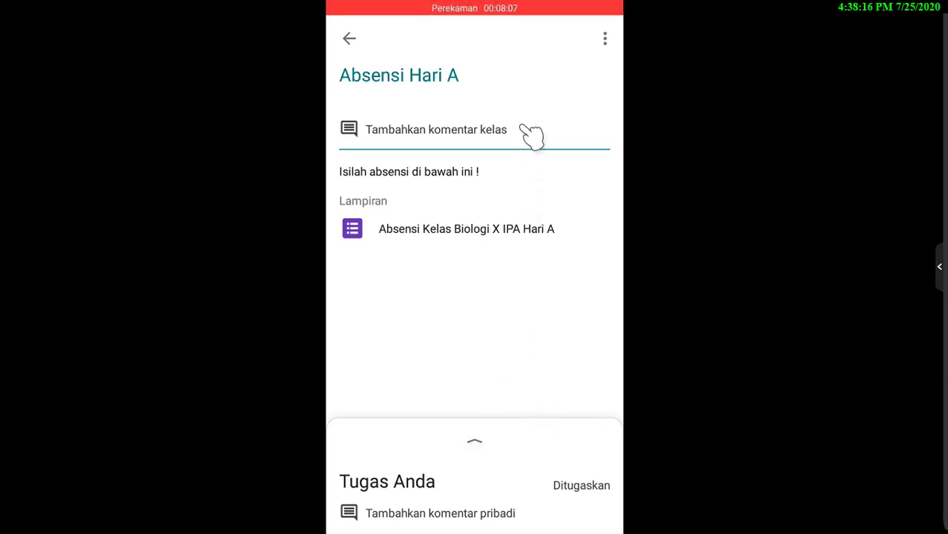
Step: Mark the Absensi Hari A assignment as done without an attachment and dismiss the Telegram notification
left_click_drag(482, 438, 497, 33)
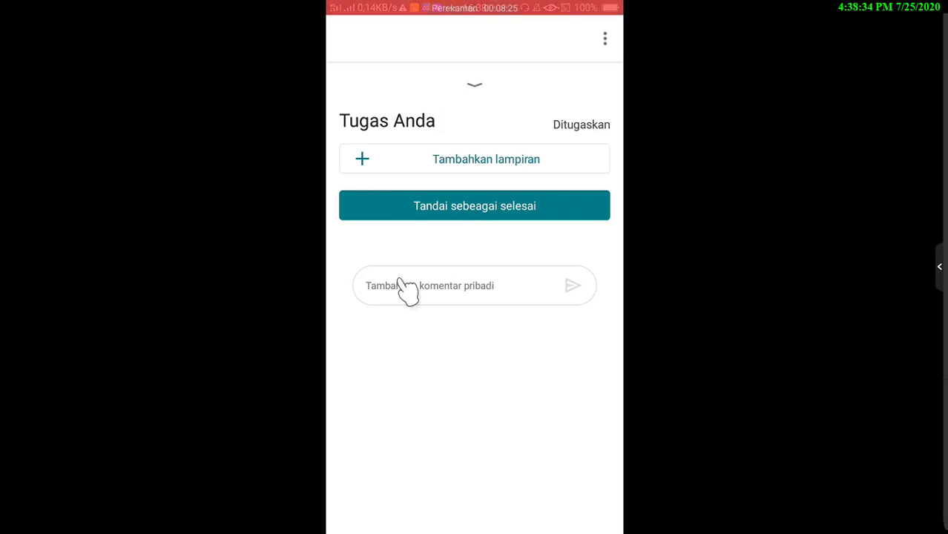
left_click(502, 210)
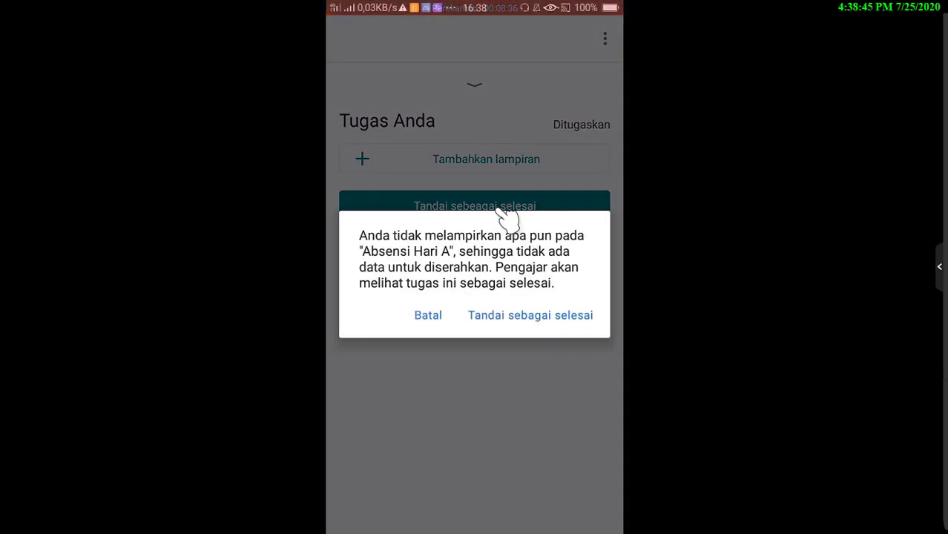
left_click(507, 321)
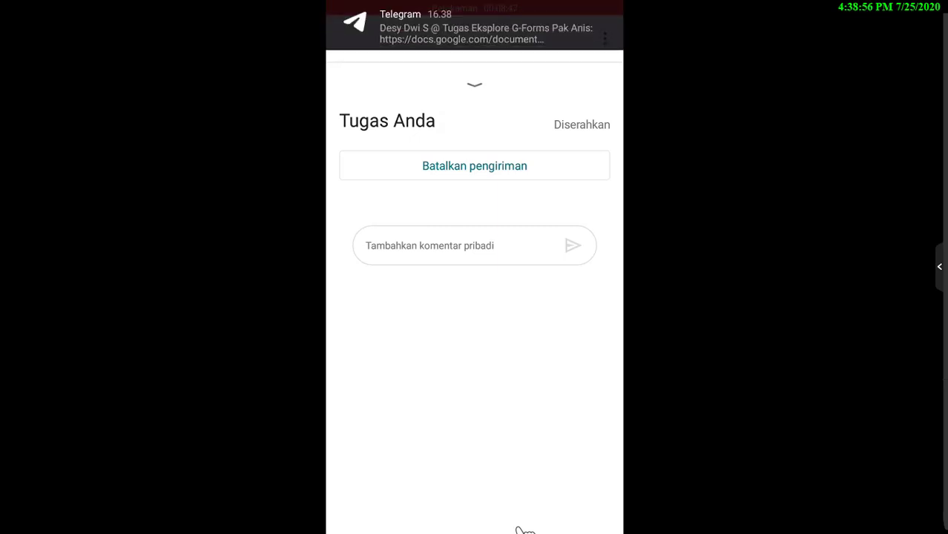
left_click_drag(385, 27, 653, 30)
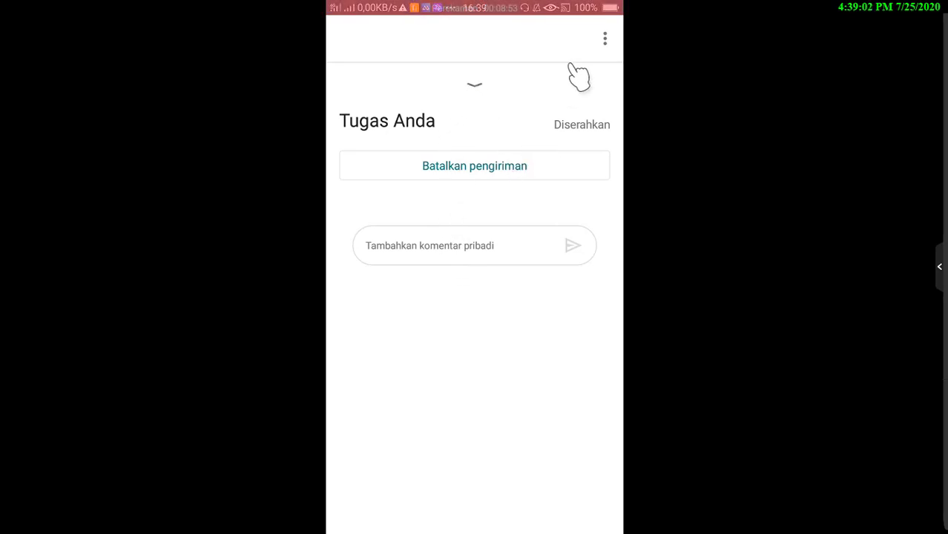
left_click(605, 41)
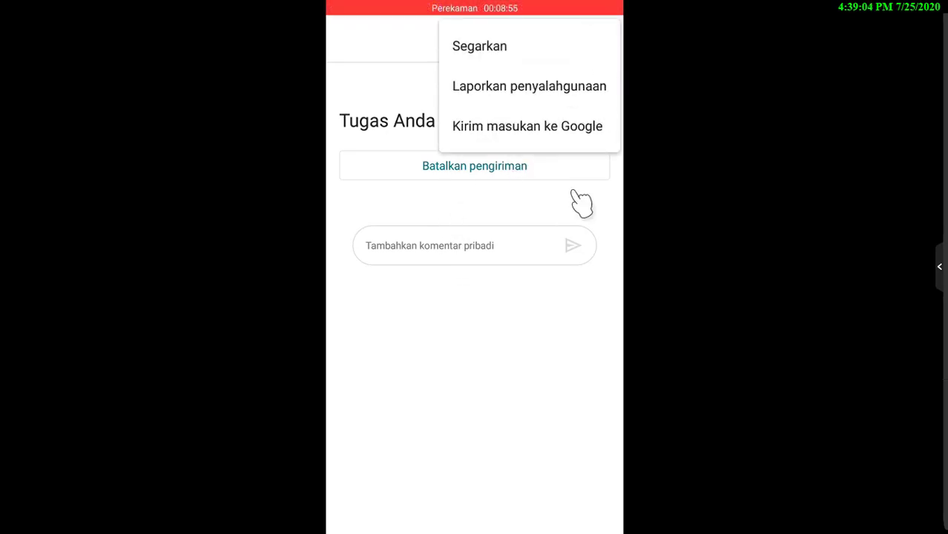
left_click(531, 405)
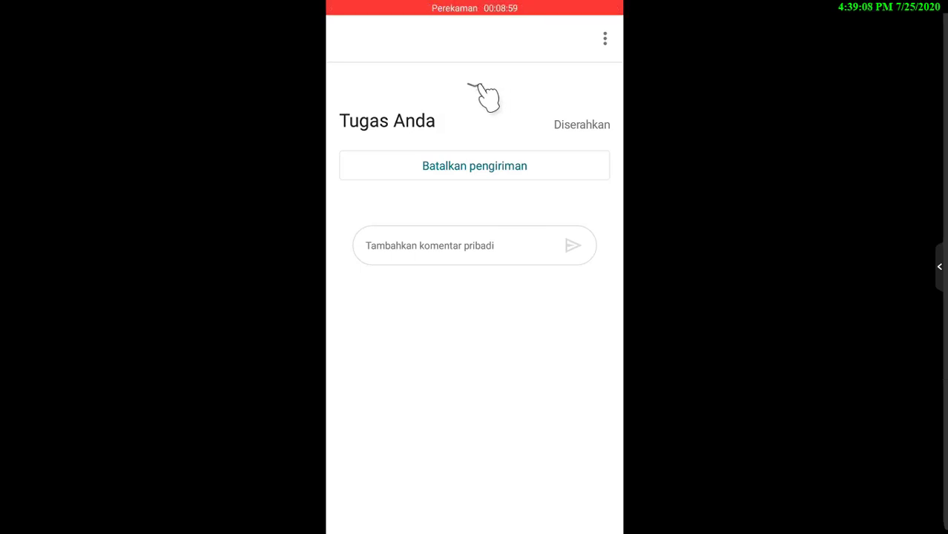
Step: Leave the Absensi Hari A assignment and open the "gambarlah struktur virus" assignment under VIRUS
left_click(483, 93)
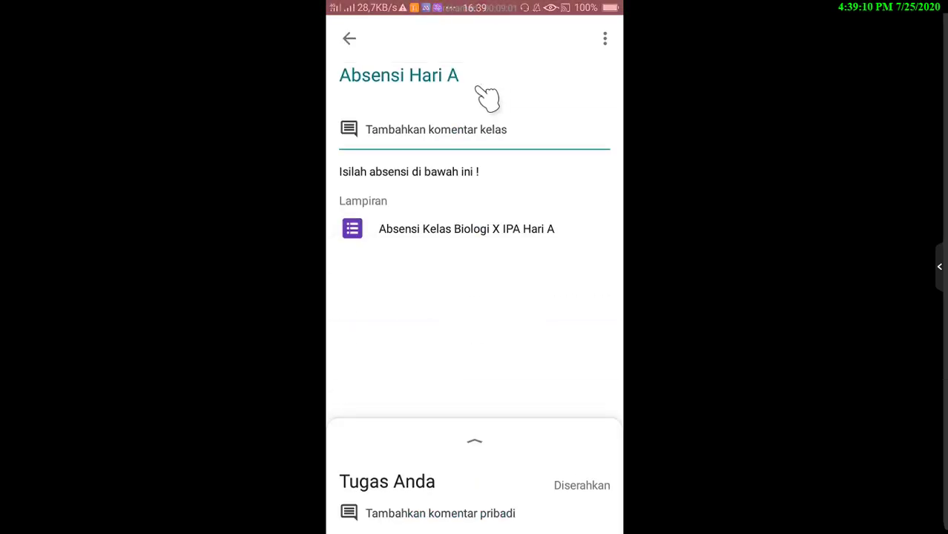
left_click(351, 41)
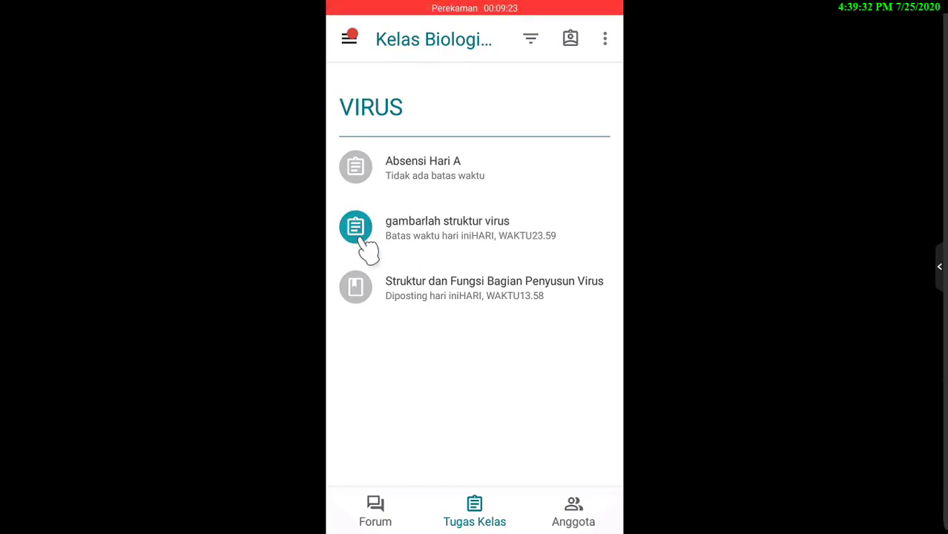
left_click(446, 234)
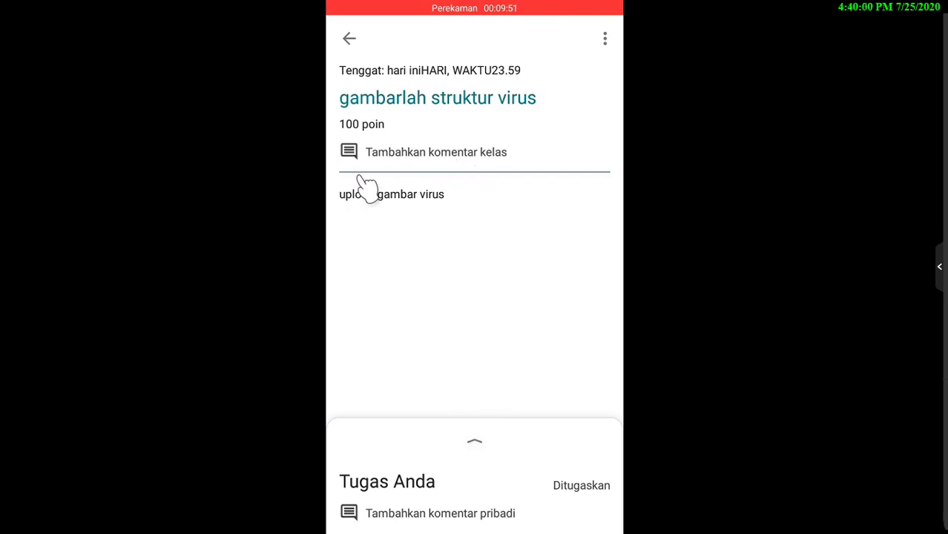
Step: View the class comments of the "gambarlah struktur virus" assignment, then return to its details
left_click(409, 160)
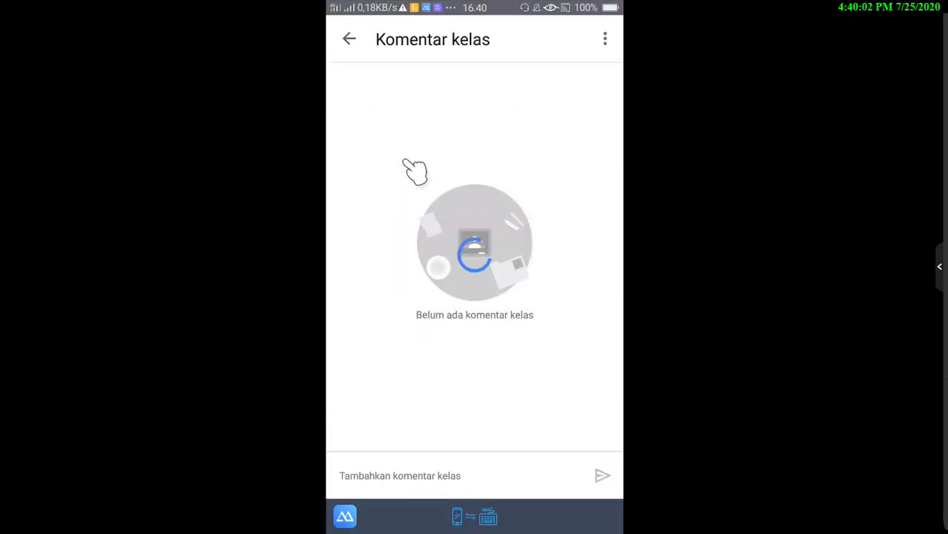
left_click(443, 475)
left_click(350, 40)
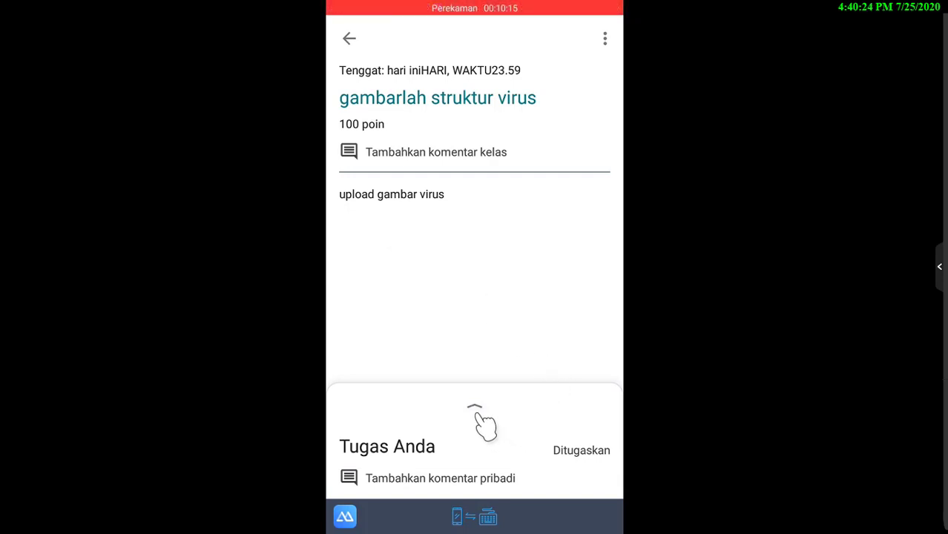
Step: Expand Tugas Anda for the "gambarlah struktur virus" assignment and start attaching a file from the phone
left_click_drag(482, 424, 515, 11)
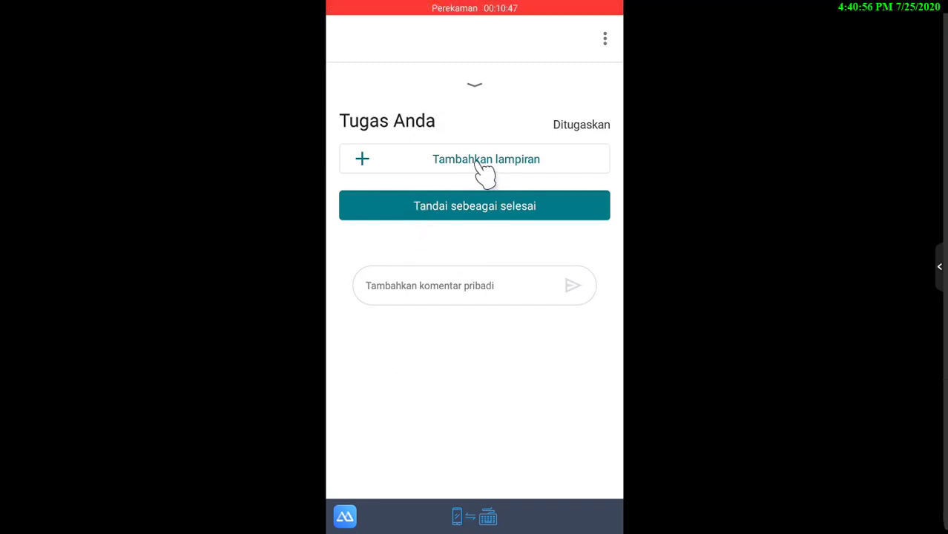
left_click(433, 159)
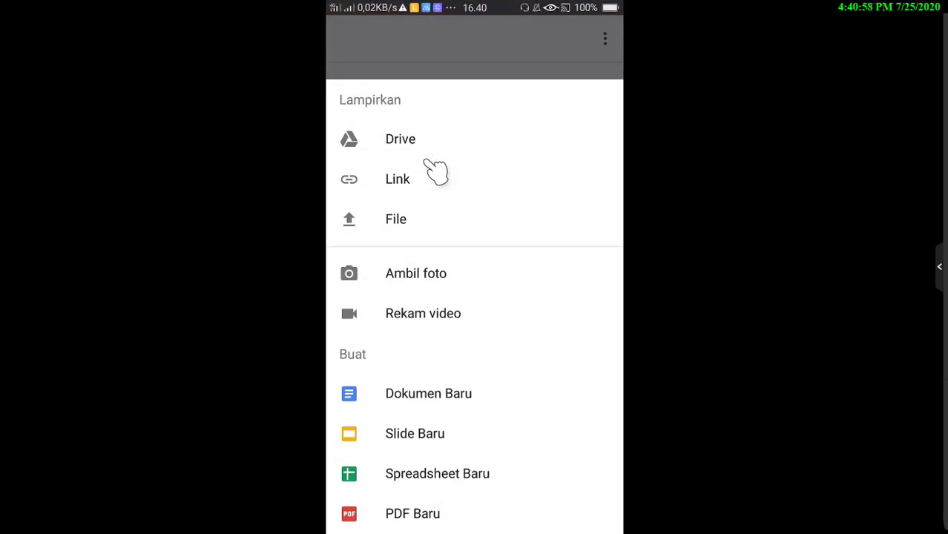
left_click_drag(483, 453, 478, 320)
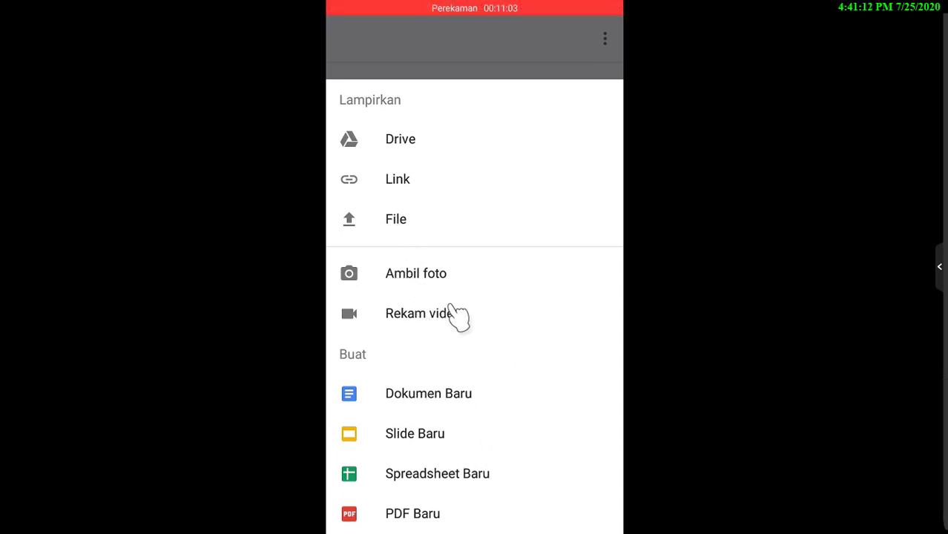
left_click(397, 222)
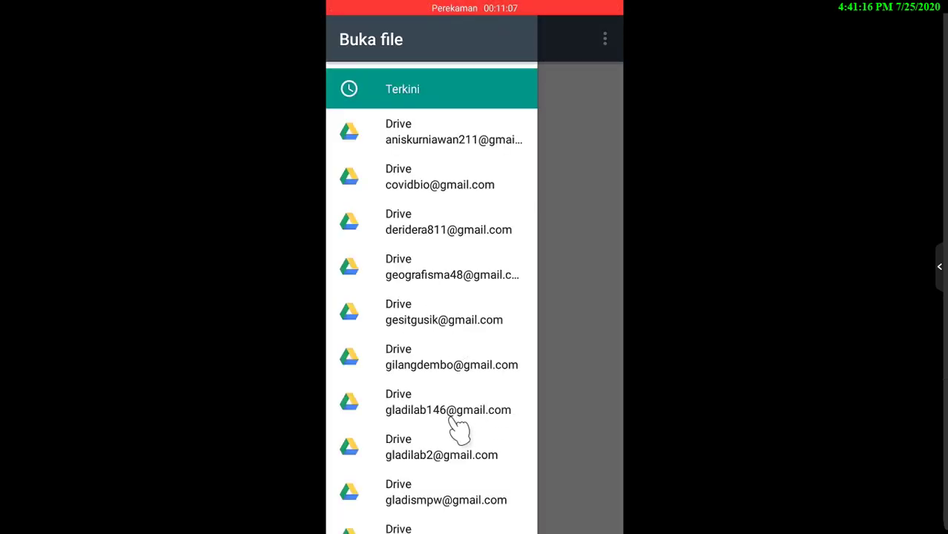
Step: Choose the Galeri app as the source of the attachment, past the listed Drive accounts
left_click_drag(450, 420, 504, 73)
left_click_drag(493, 367, 476, 169)
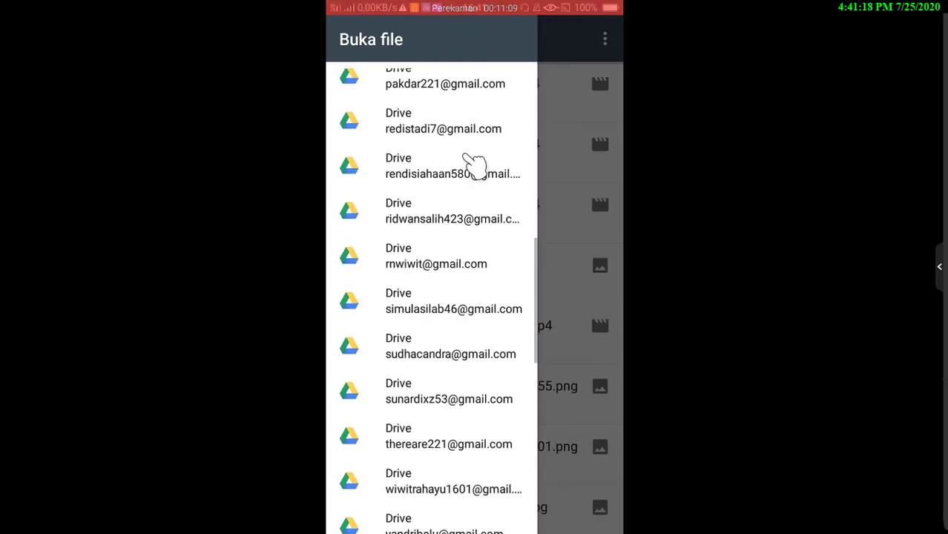
left_click_drag(434, 511, 469, 95)
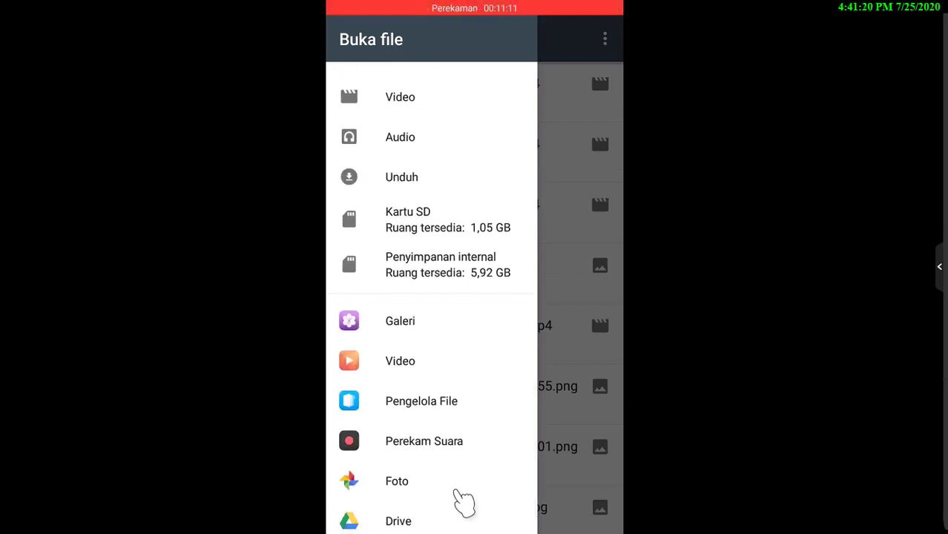
left_click_drag(461, 499, 451, 266)
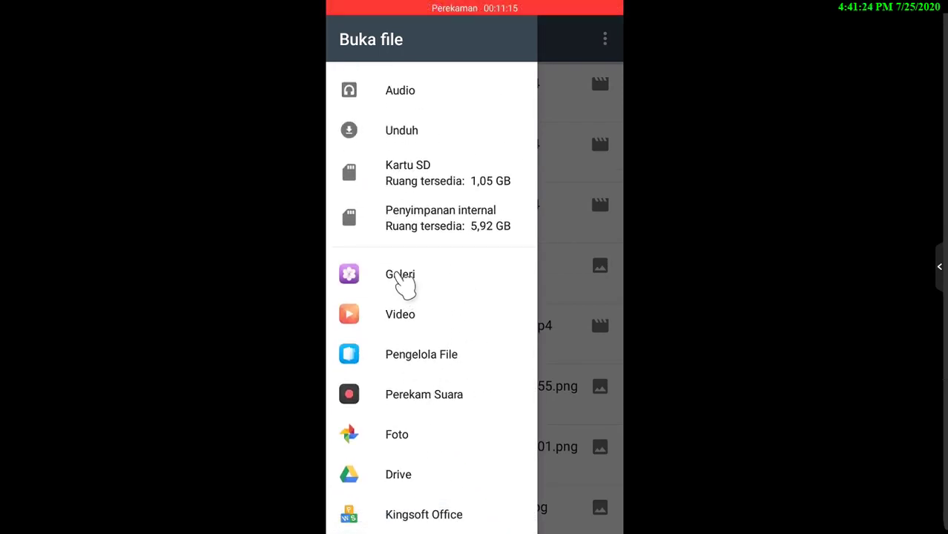
left_click(405, 276)
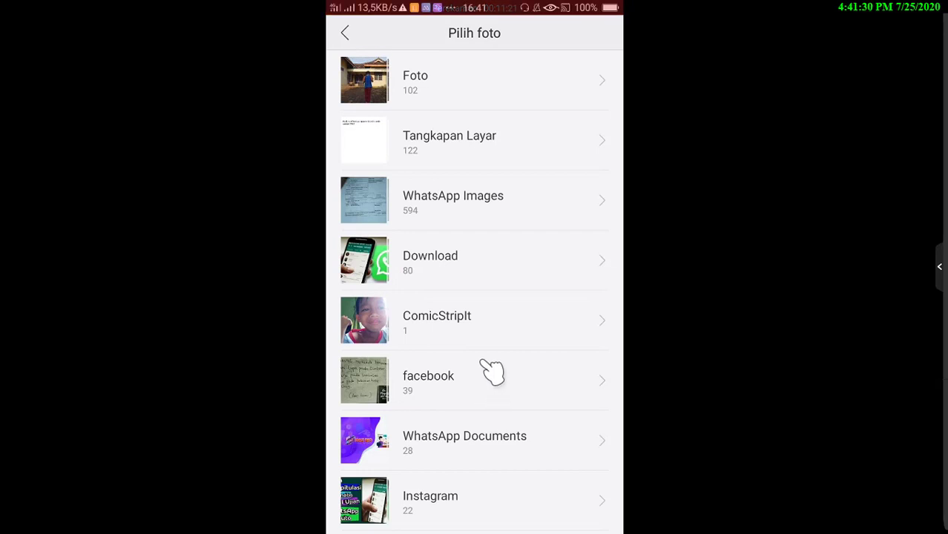
Step: Attach the yellow Plants vs. Zombies picture from the gallery's Download album to the assignment
scroll(491, 371, "down", 1)
scroll(484, 326, "down", 2)
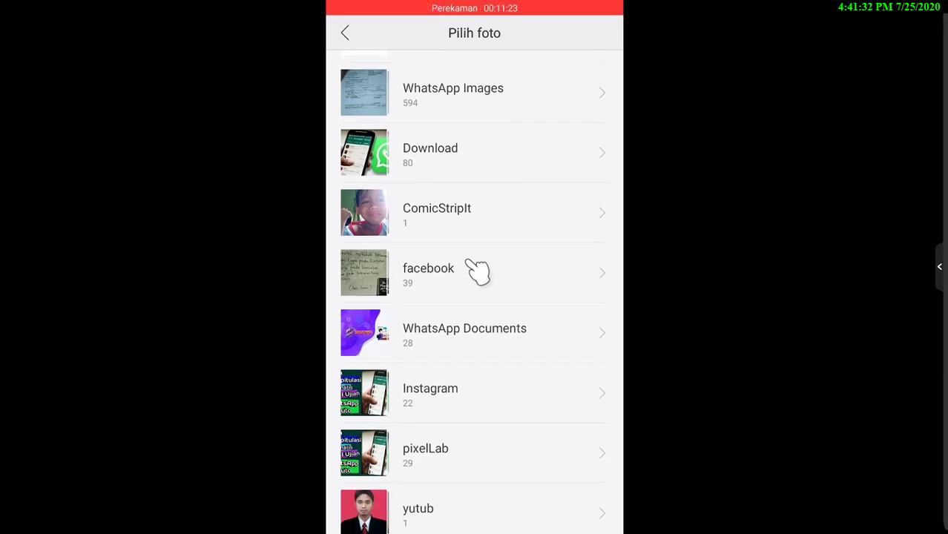
left_click(427, 156)
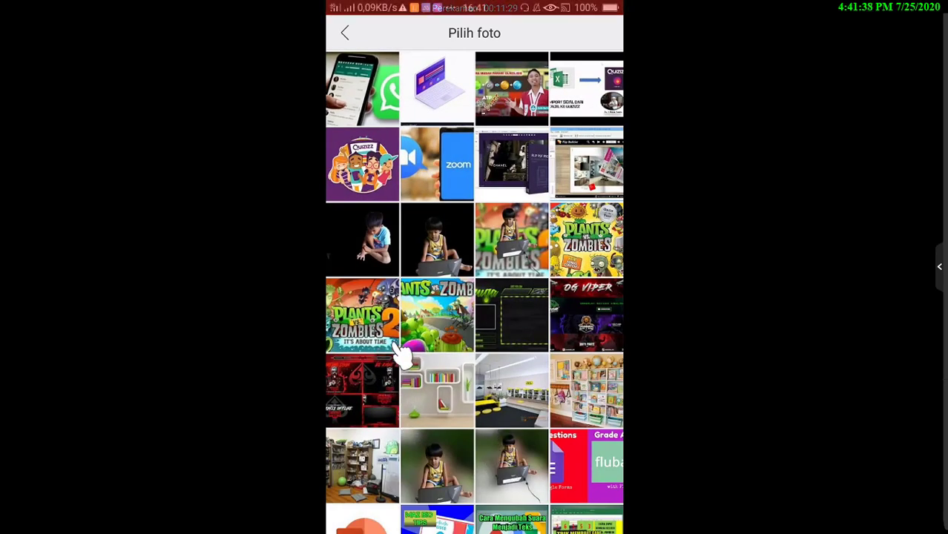
left_click(584, 255)
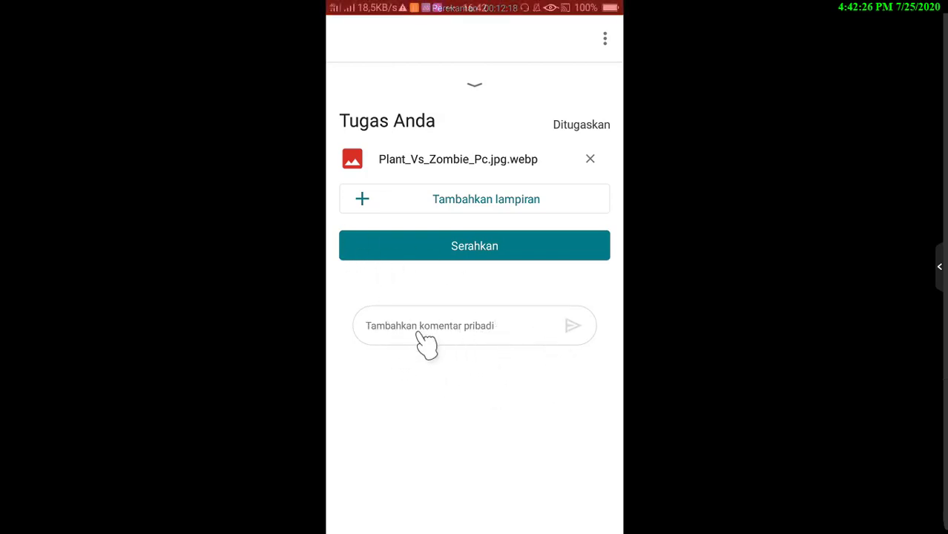
Step: Submit the "gambarlah struktur virus" assignment with its picture attachment and confirm the submission
left_click(491, 251)
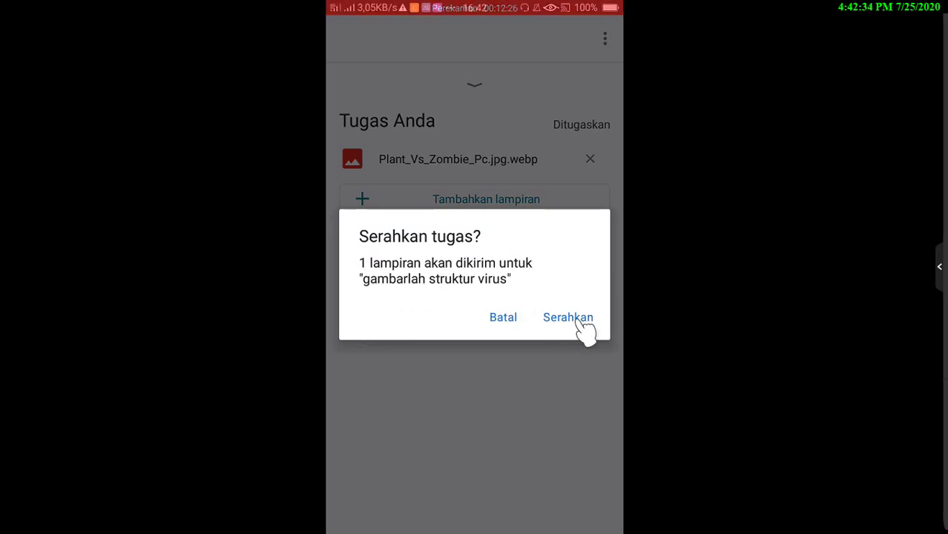
left_click(570, 319)
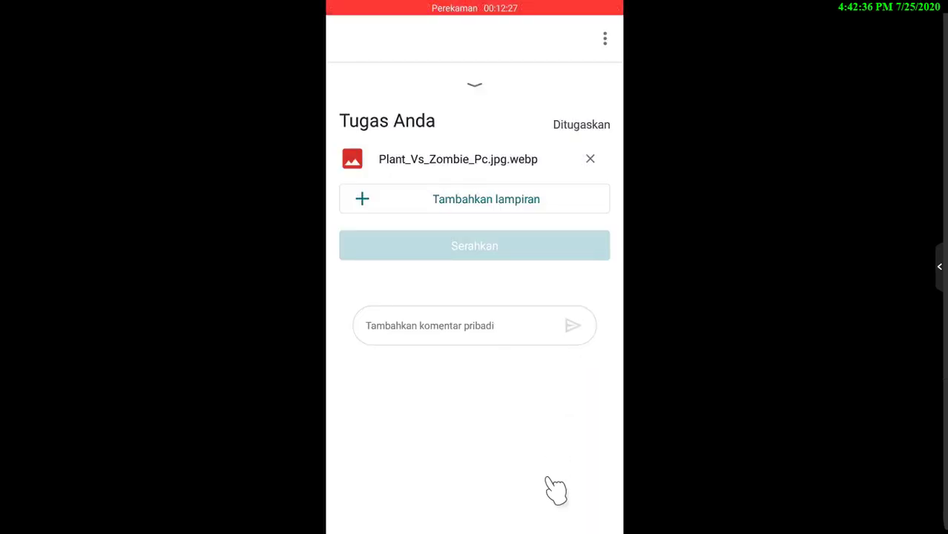
left_click_drag(394, 39, 565, 40)
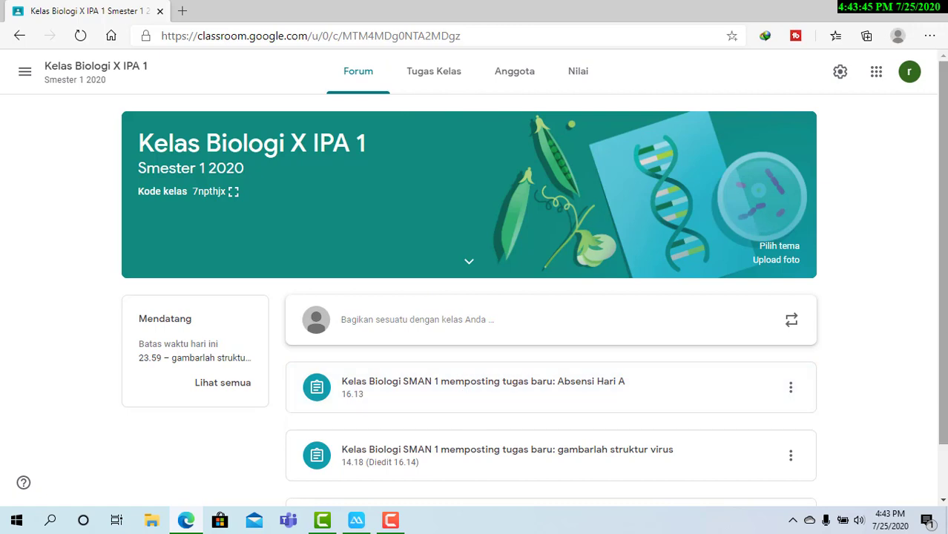
Step: In the teacher's Kelas Biologi X IPA 1 class in the browser, view the student submissions for Absensi Hari A
scroll(469, 297, "down", 1)
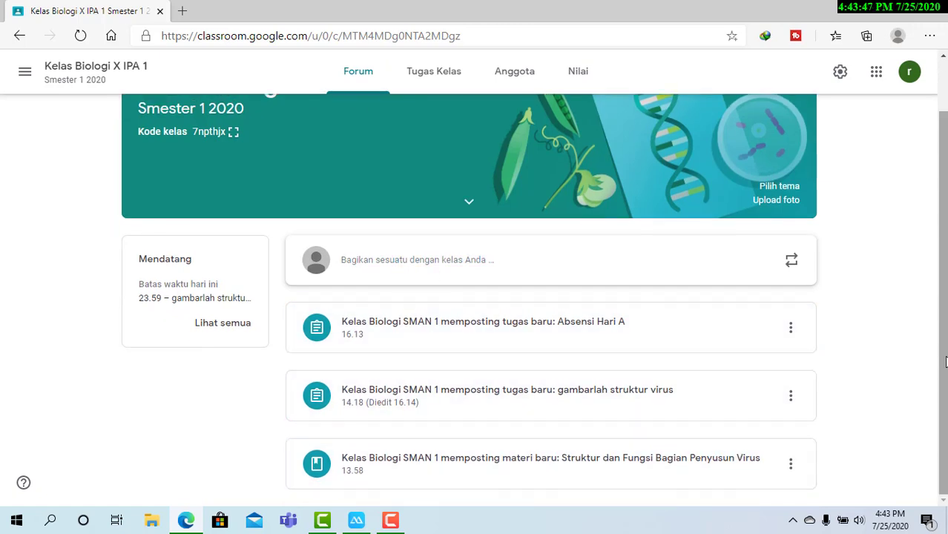
scroll(945, 362, "up", 1)
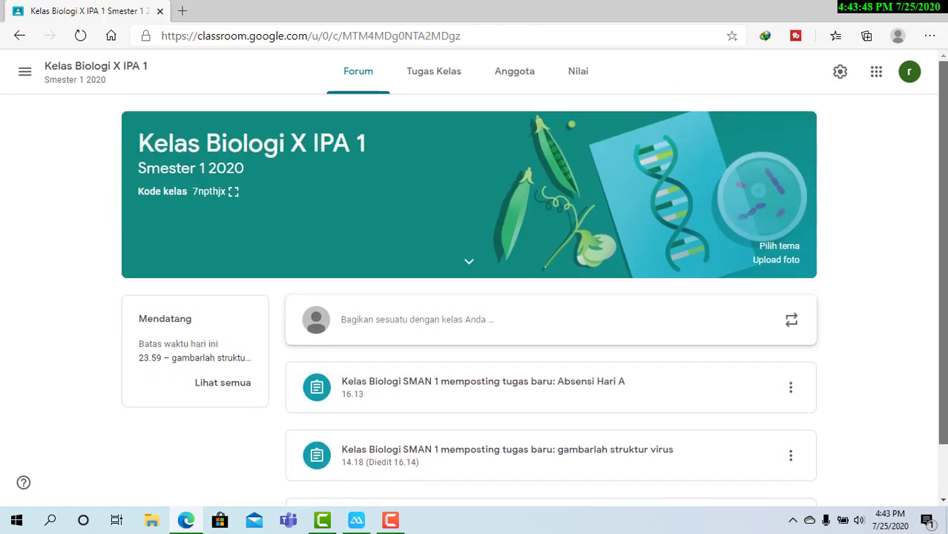
left_click(429, 82)
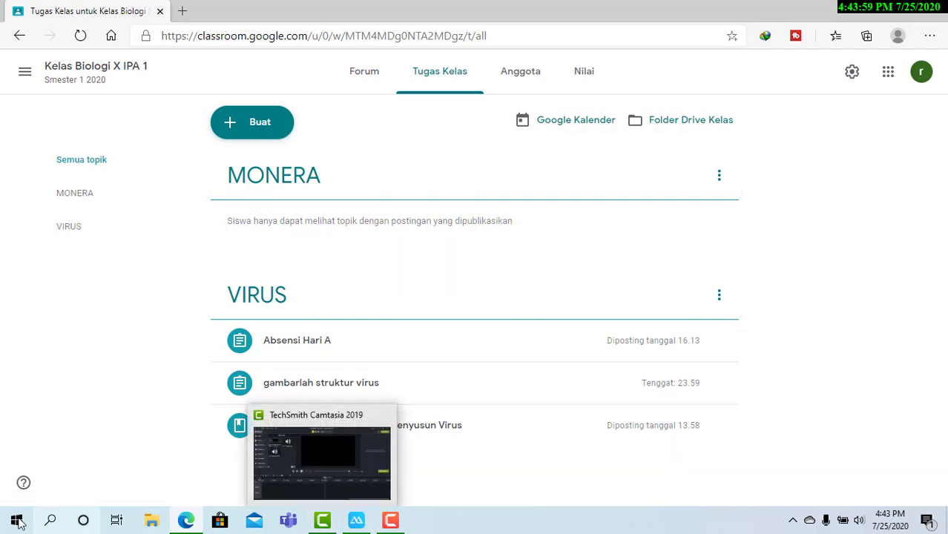
left_click(287, 351)
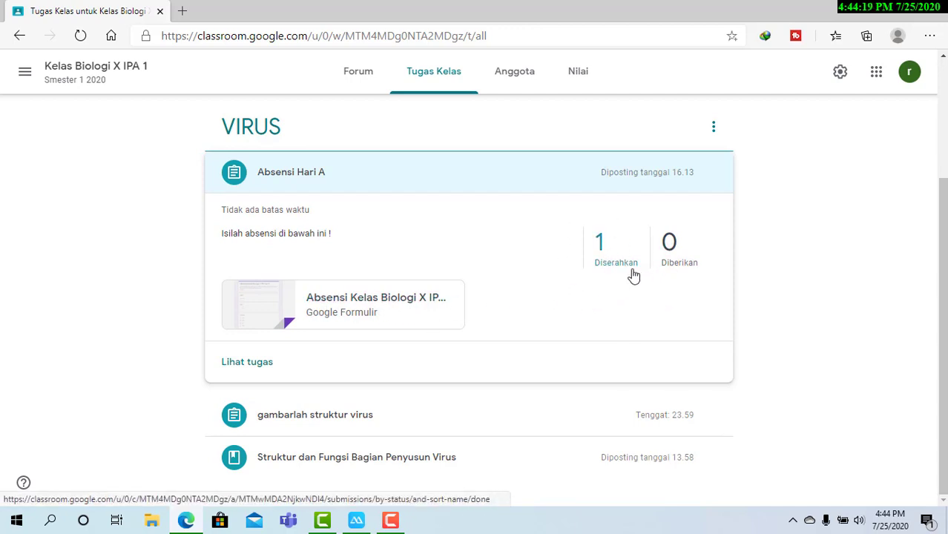
left_click(237, 365)
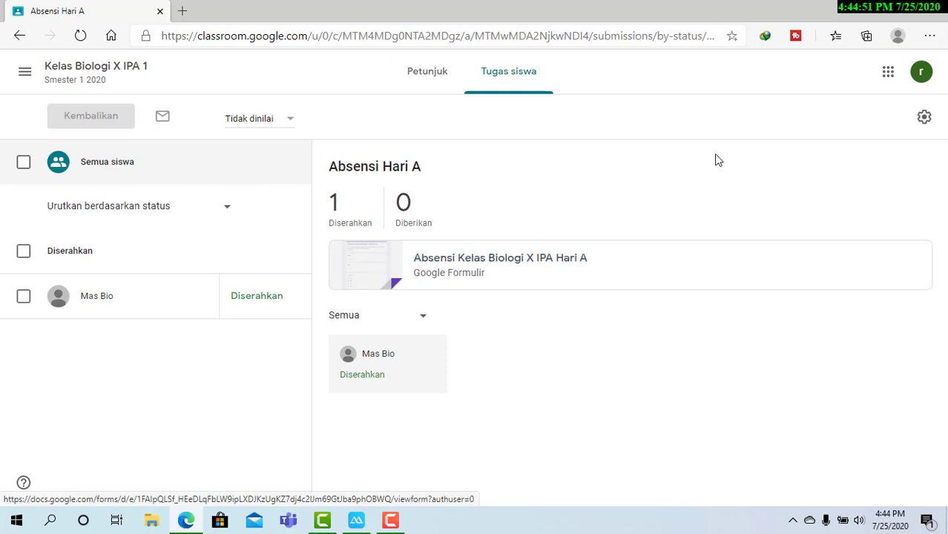
Step: Open Google Drive from the Google apps in a new browser tab and switch to it
left_click(889, 74)
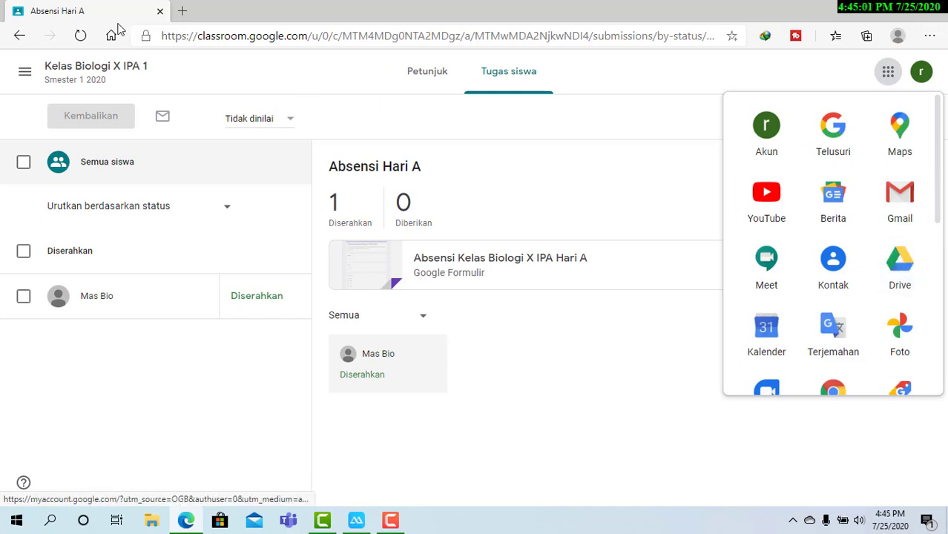
right_click(902, 267)
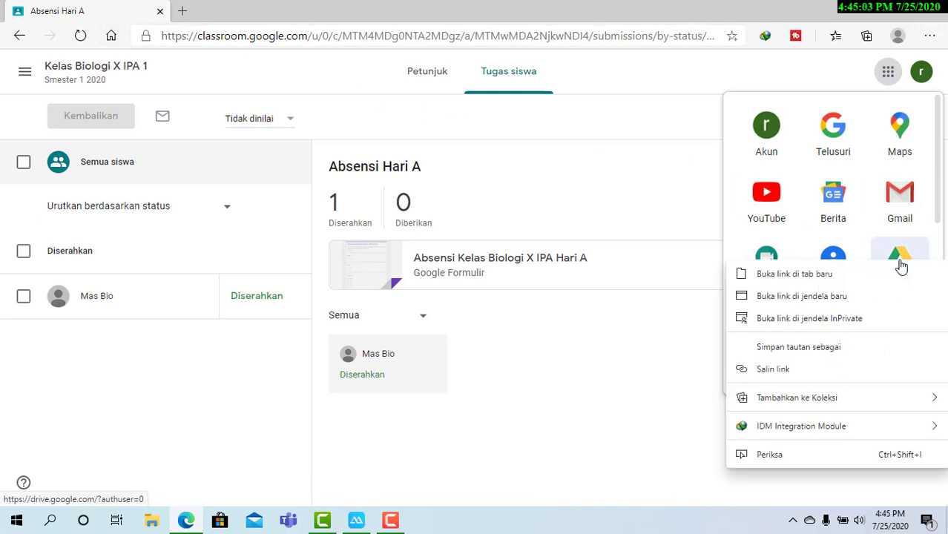
left_click(801, 281)
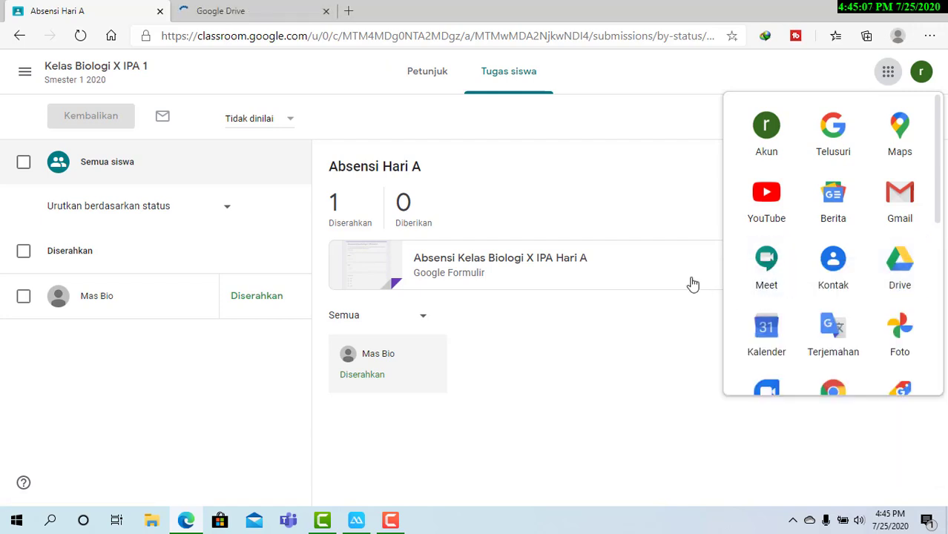
left_click(230, 17)
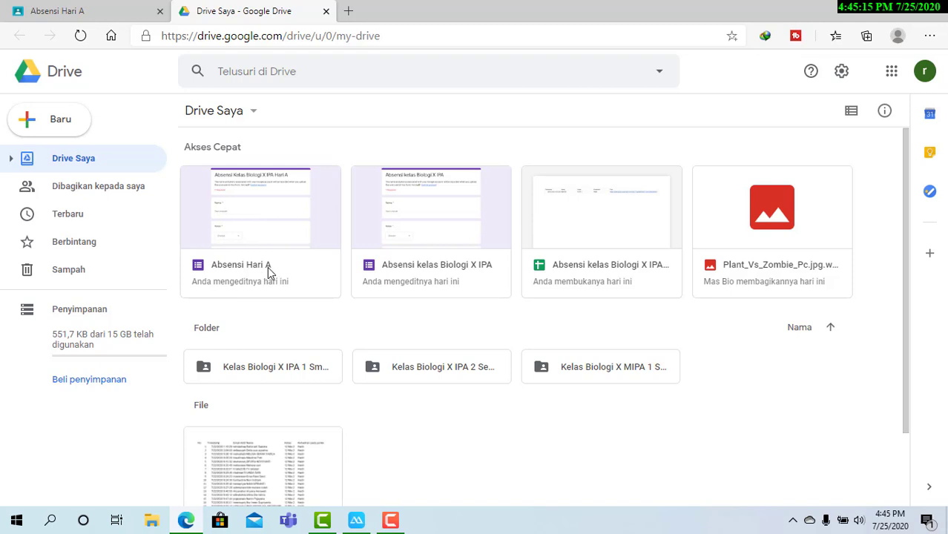
Step: Open the Absensi Hari A form from Drive and display its responses
left_click(259, 220)
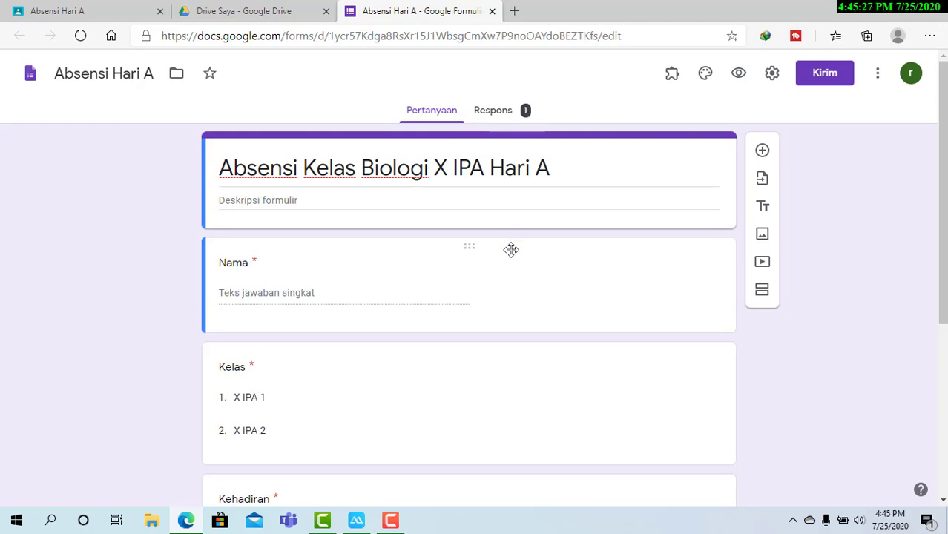
left_click(497, 114)
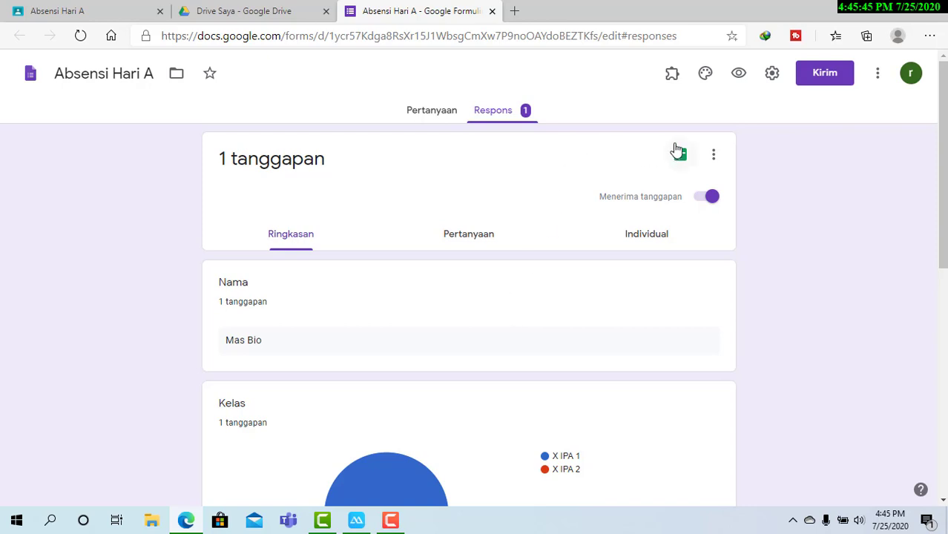
left_click(431, 118)
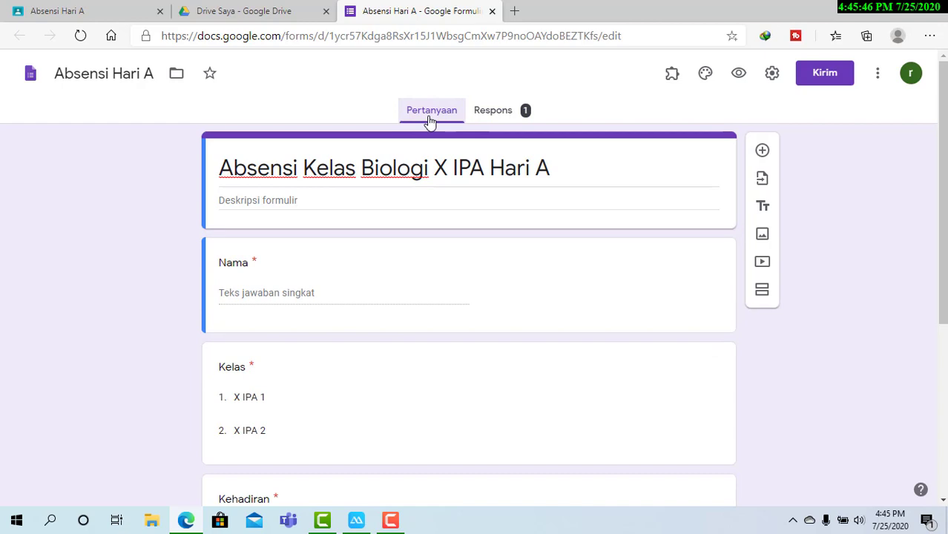
left_click(494, 115)
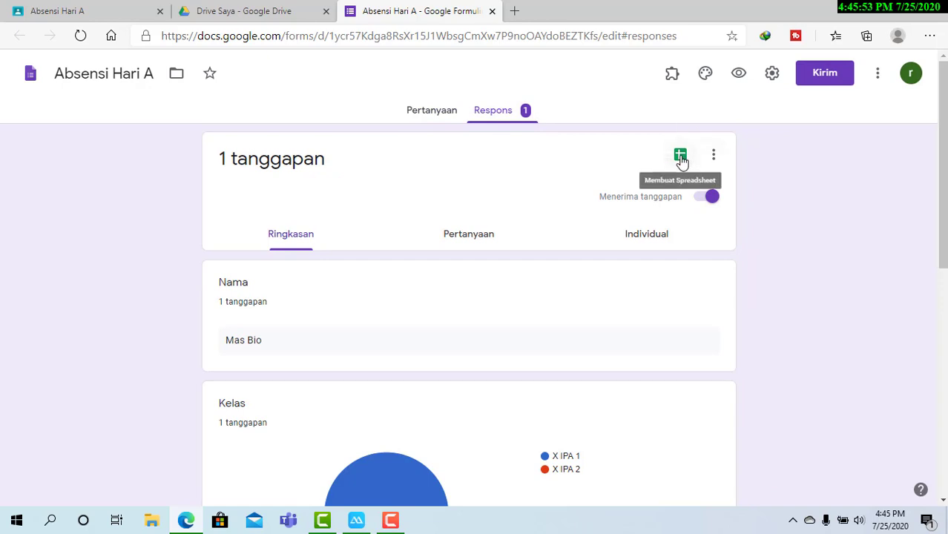
Step: Create a new spreadsheet named Absensi Hari A (Respons) for the form's responses
left_click(680, 157)
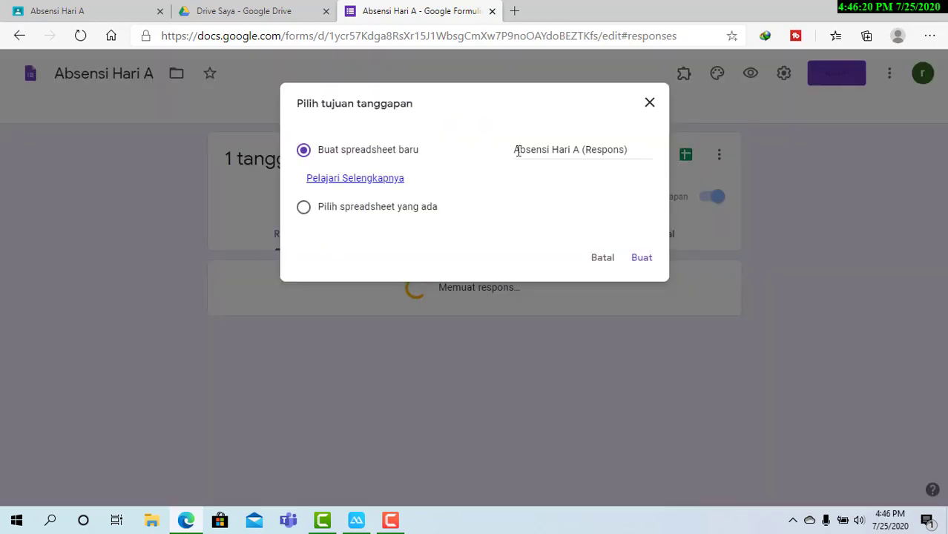
left_click_drag(631, 153, 508, 148)
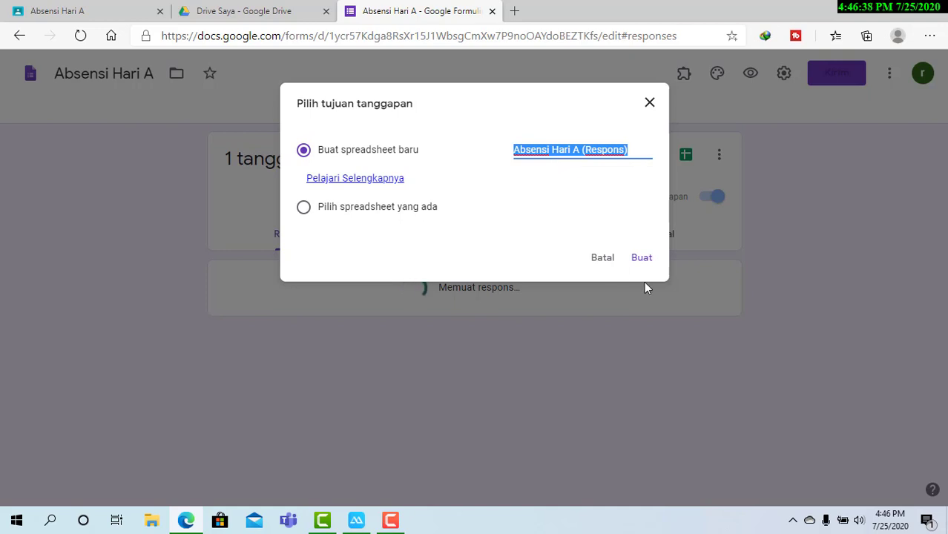
left_click(643, 260)
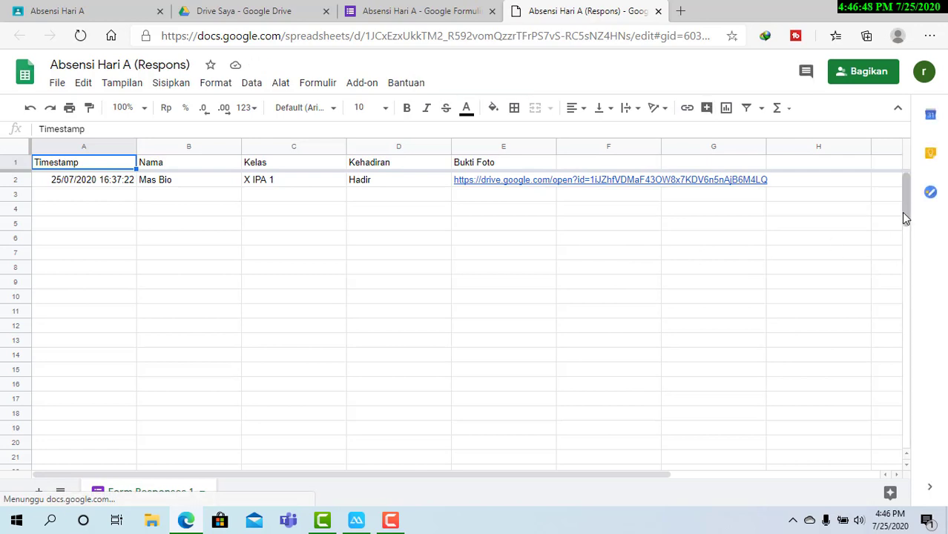
Step: Examine the submitted attendance entry's timestamp, name, class and attendance values in the response spreadsheet
scroll(905, 223, "down", 1)
left_click_drag(903, 219, 901, 205)
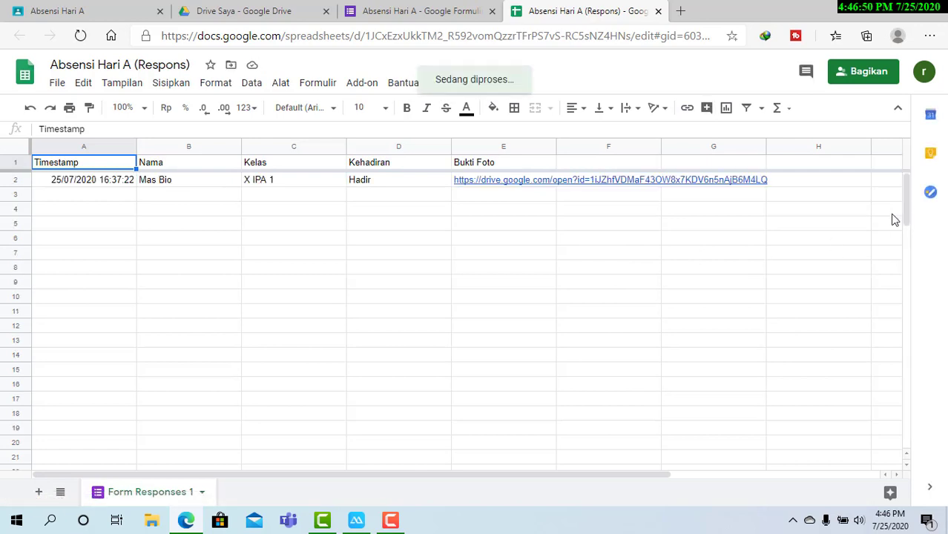
left_click(170, 187)
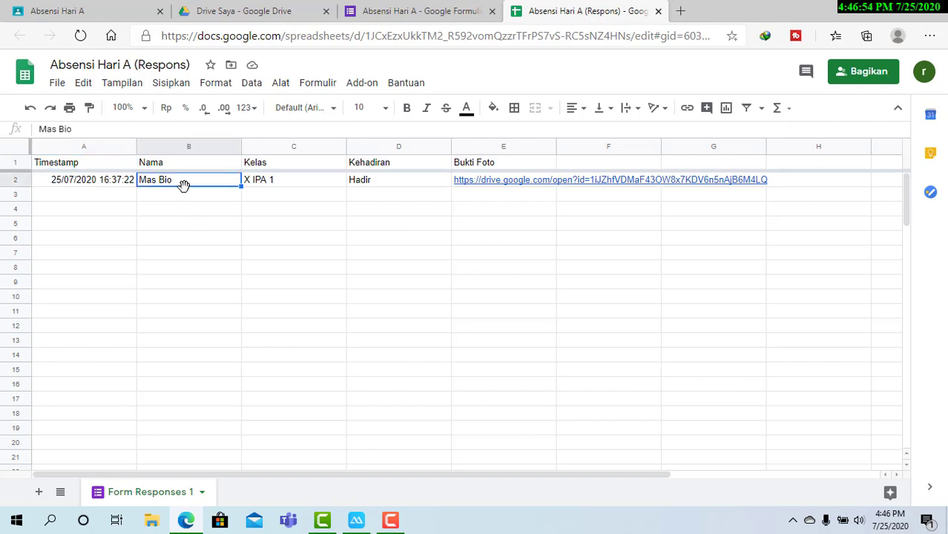
left_click(64, 186)
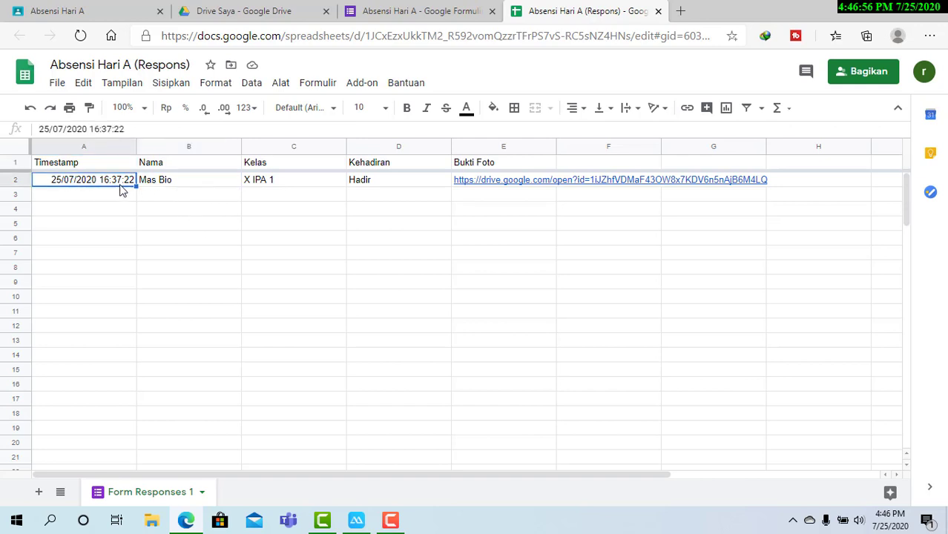
left_click(288, 187)
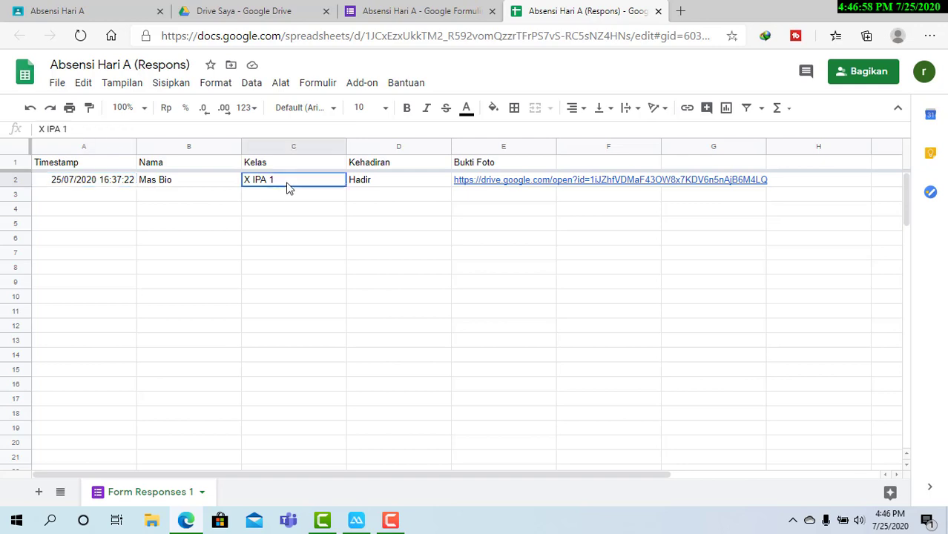
left_click(392, 186)
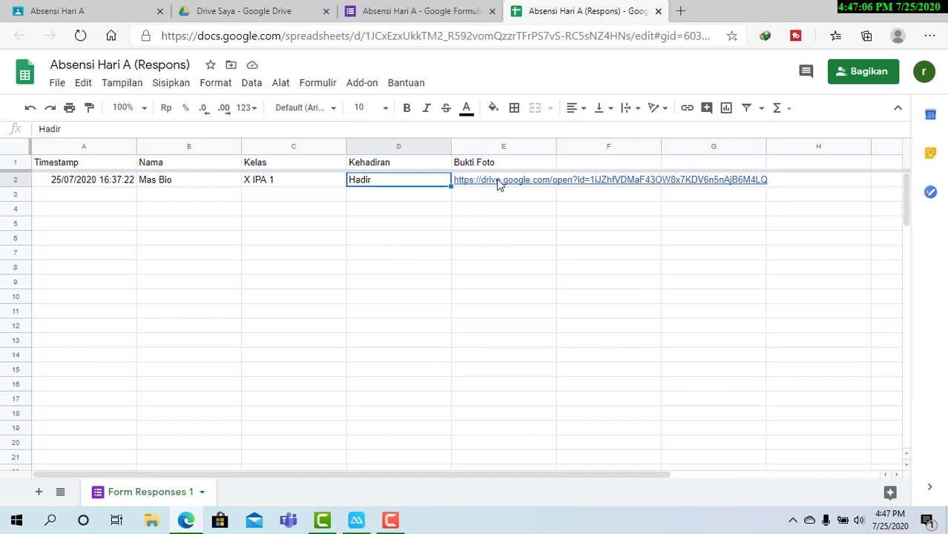
Step: Preview the attendance photo linked under Bukti Foto in the submitted entry
left_click(633, 242)
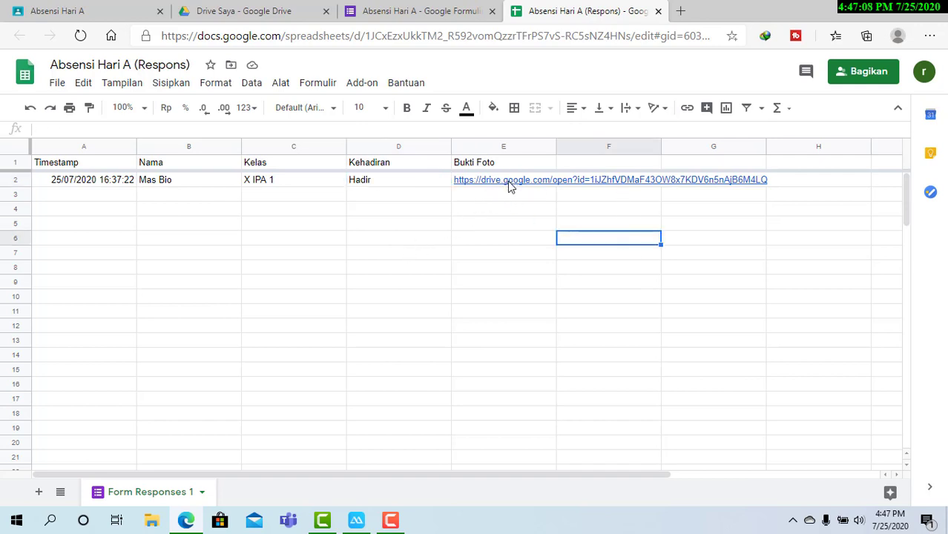
mouse_move(502, 185)
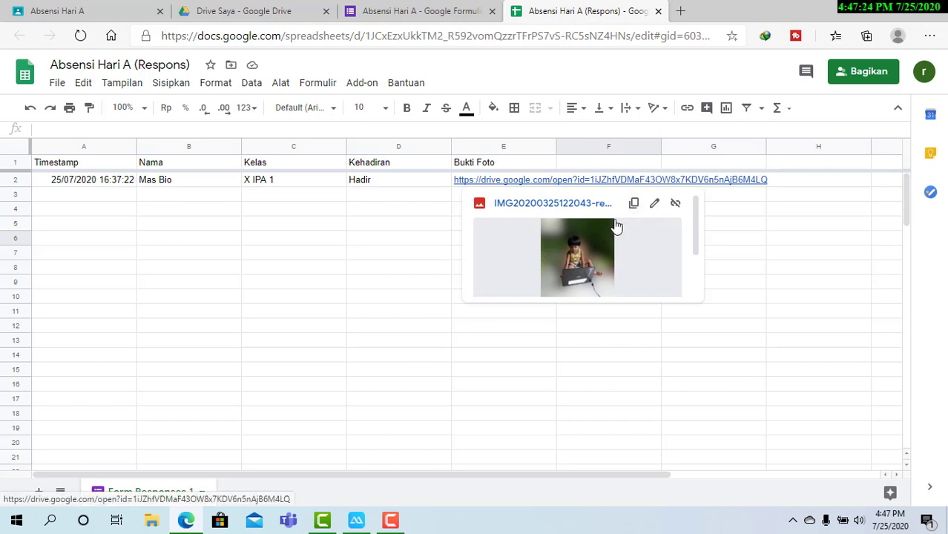
left_click(261, 225)
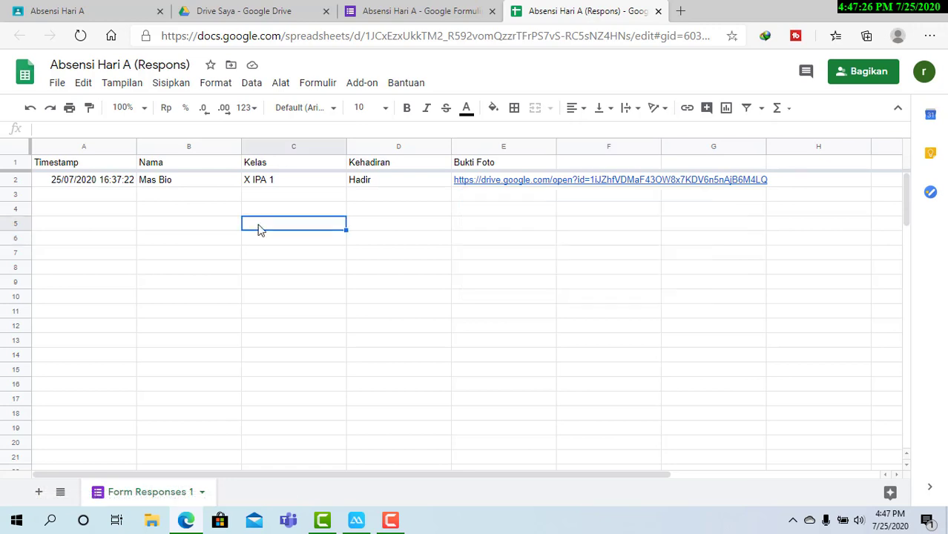
left_click(414, 225)
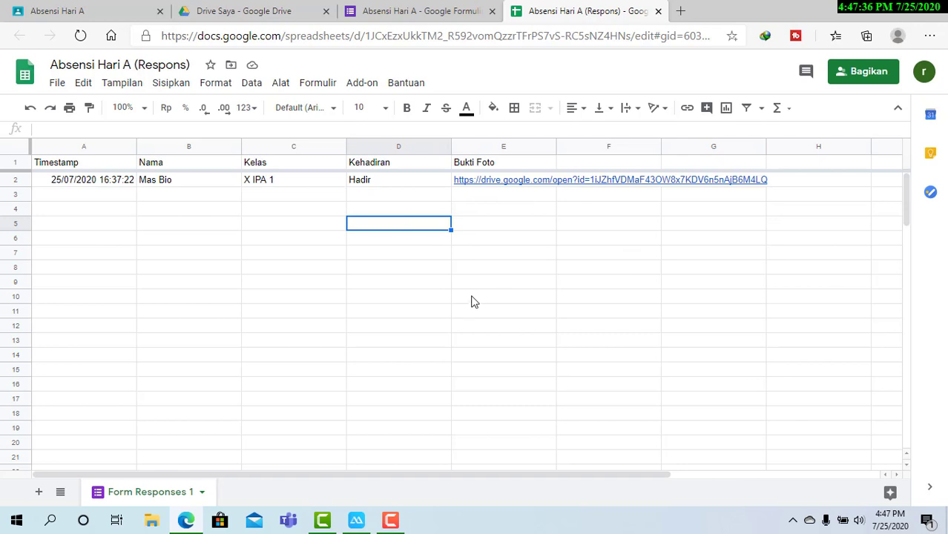
Step: Browse Drive to the Kelas Biologi X IPA 1 folder's Absensi Hari A uploads, view the Bukti Foto photo, and close the Drive tab
left_click(256, 14)
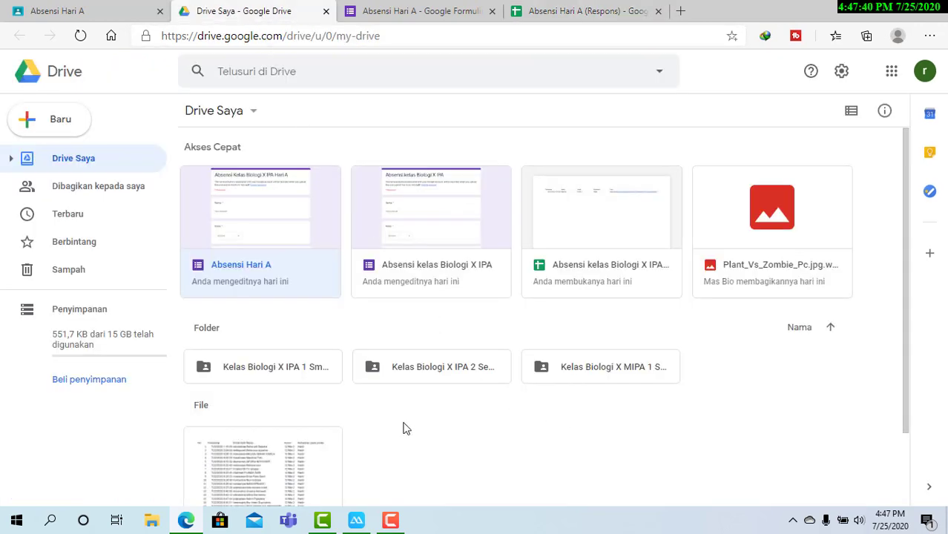
double_click(281, 377)
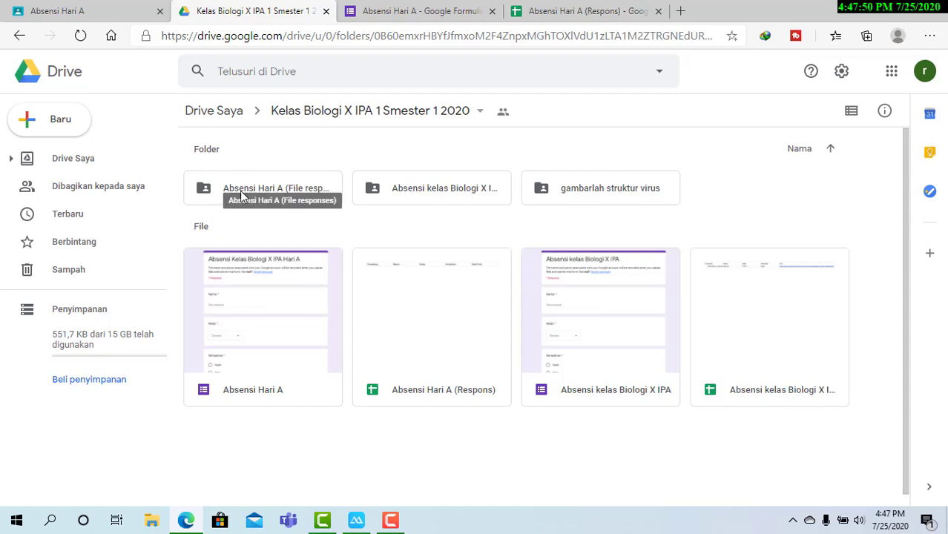
double_click(254, 187)
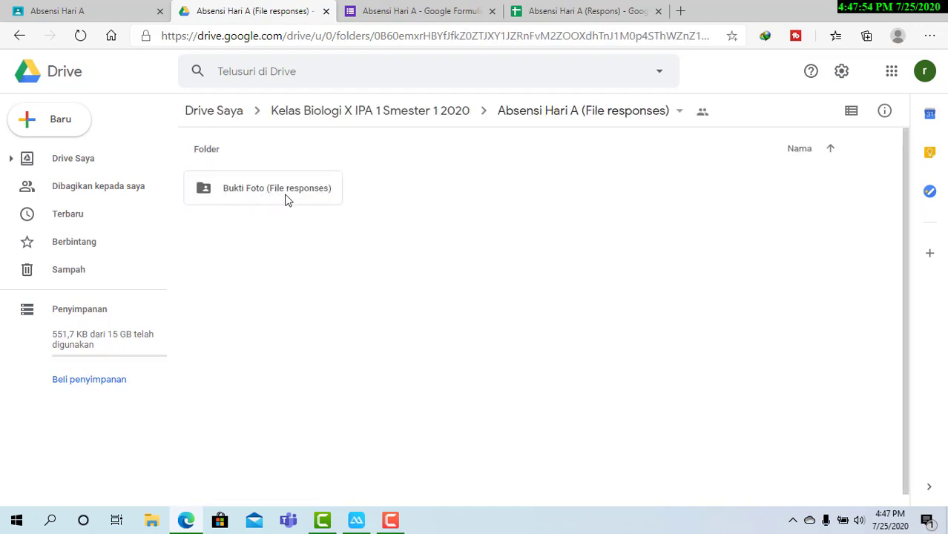
double_click(260, 194)
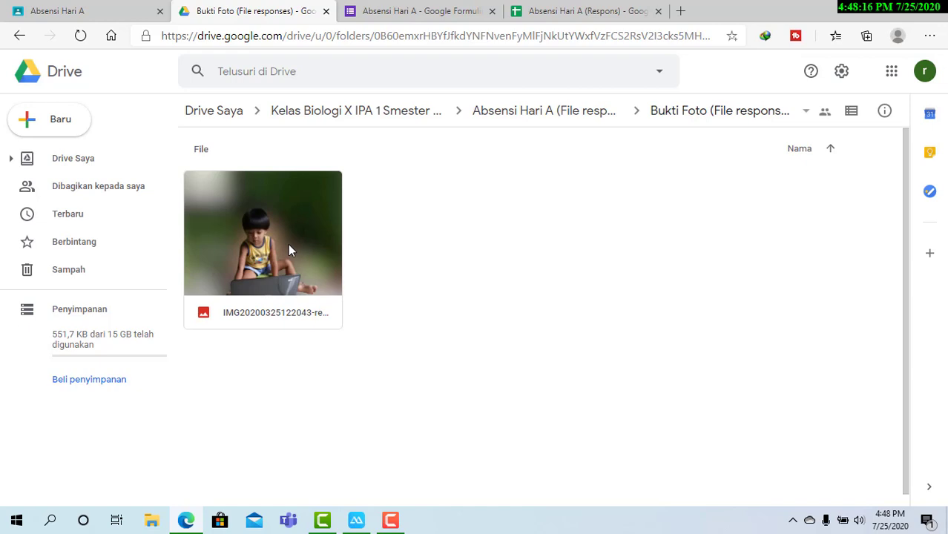
left_click(325, 11)
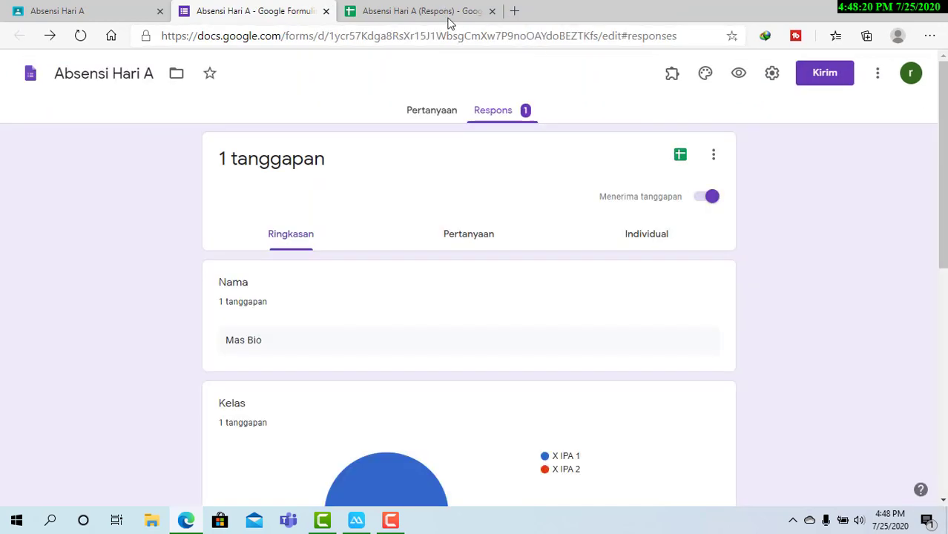
Step: Return to the Absensi Hari A (Respons) spreadsheet and review the entry's timestamp, name, class and attendance cells
left_click(413, 11)
left_click(106, 186)
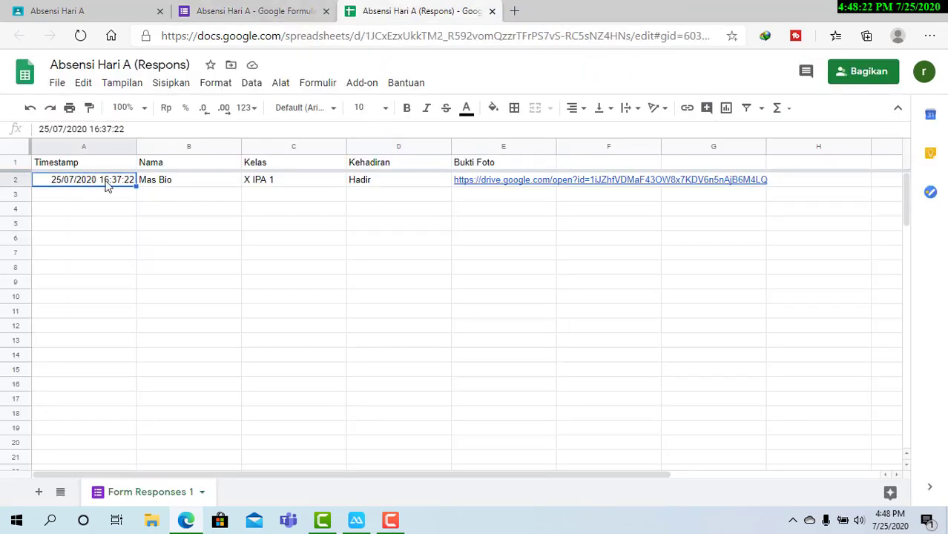
left_click(176, 184)
left_click(279, 188)
left_click(379, 187)
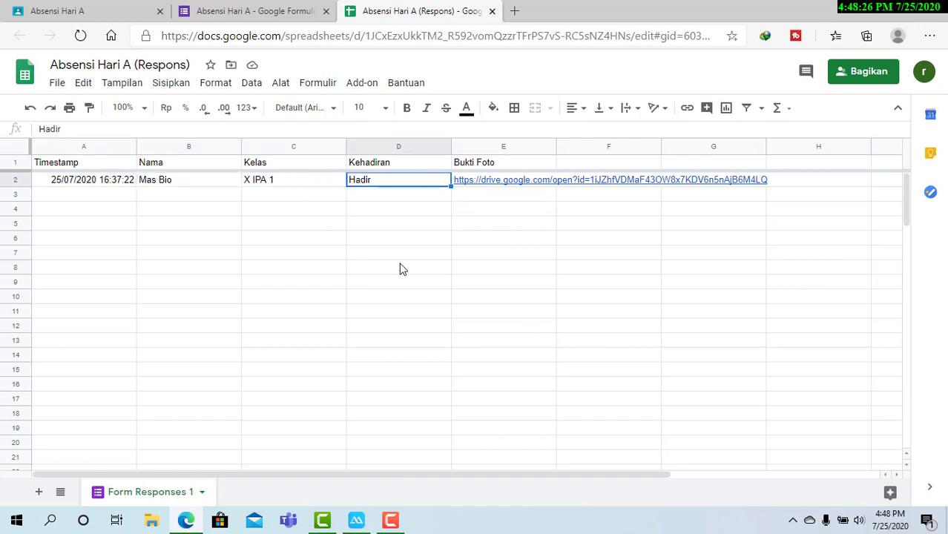
left_click(629, 217)
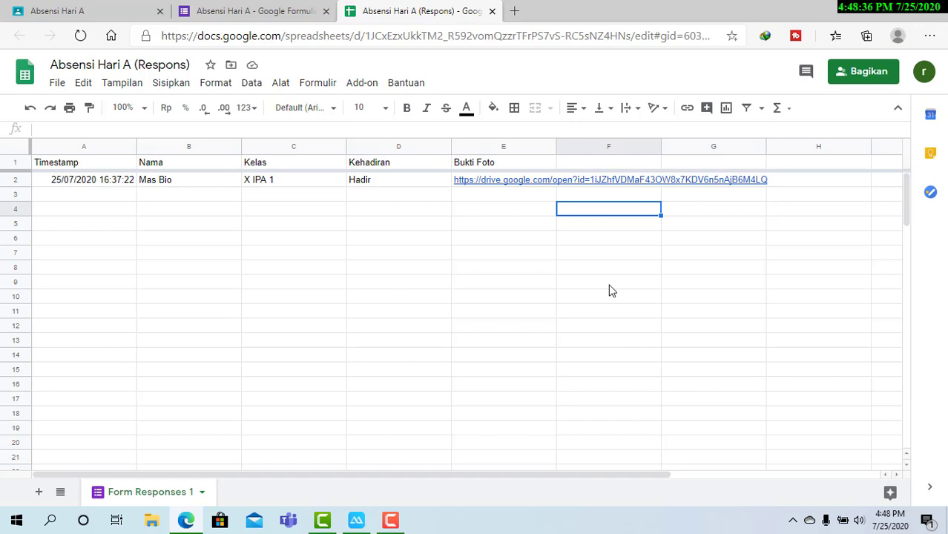
left_click(287, 212)
left_click(90, 212)
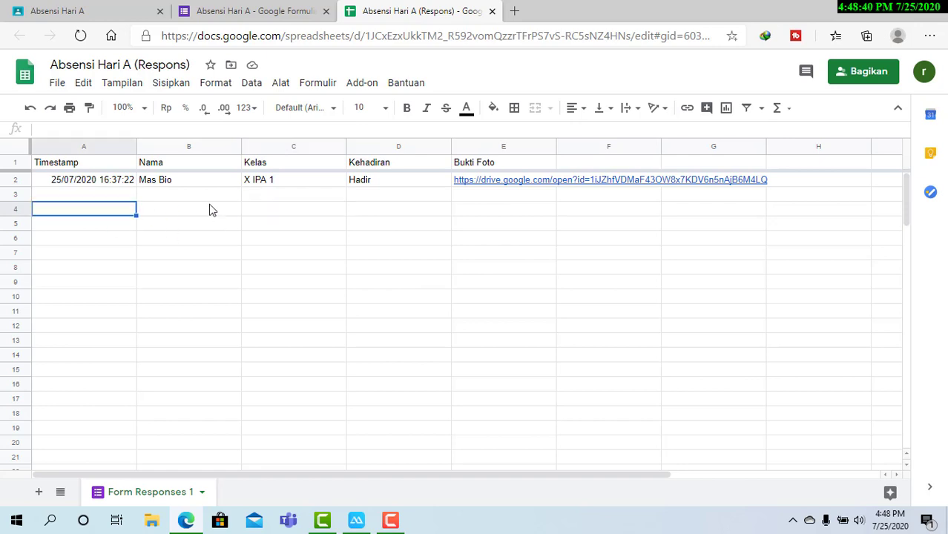
Step: Download the response spreadsheet as a Microsoft Excel (.xlsx) file, and close the spreadsheet and form tabs
left_click(57, 86)
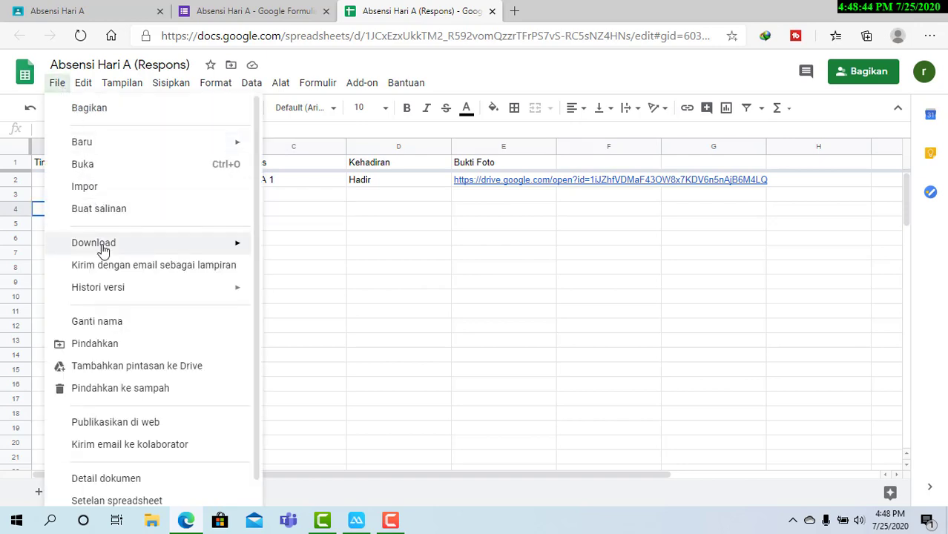
mouse_move(74, 251)
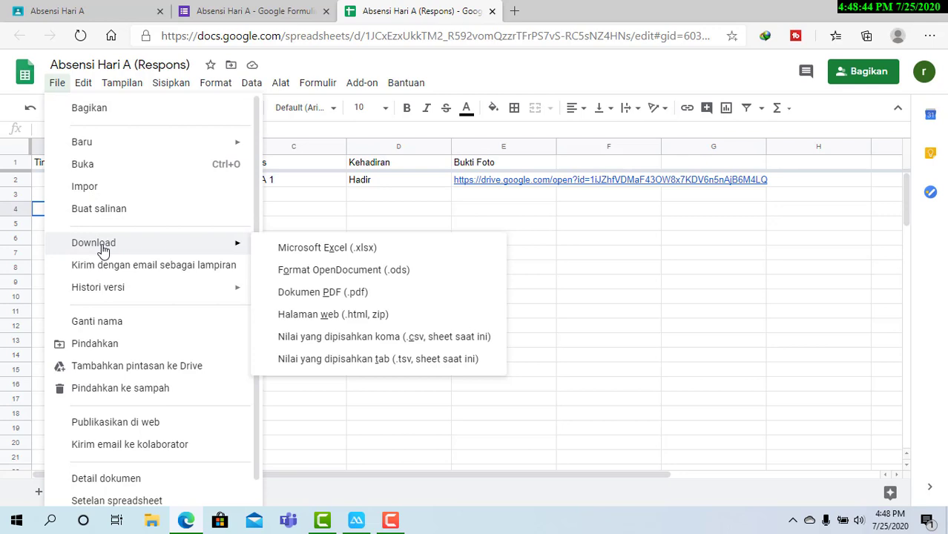
left_click(331, 256)
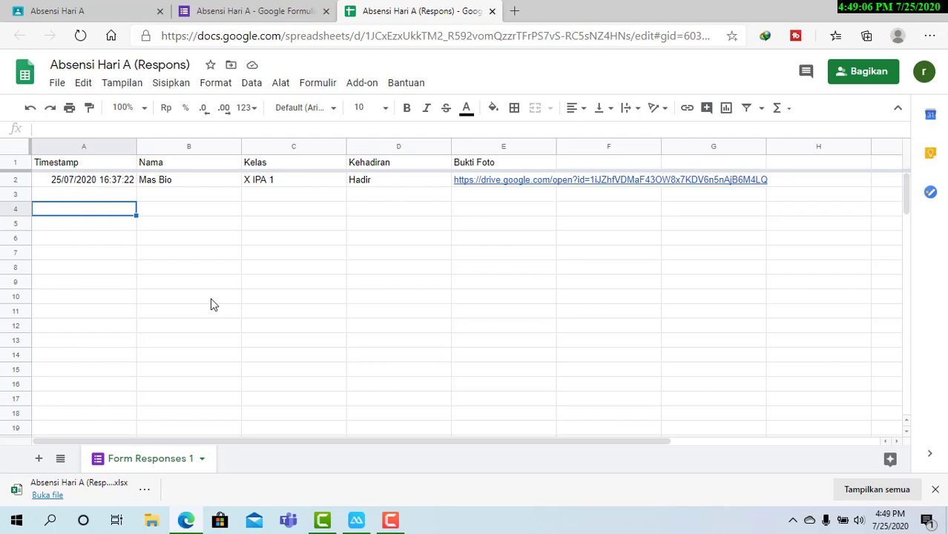
left_click(935, 490)
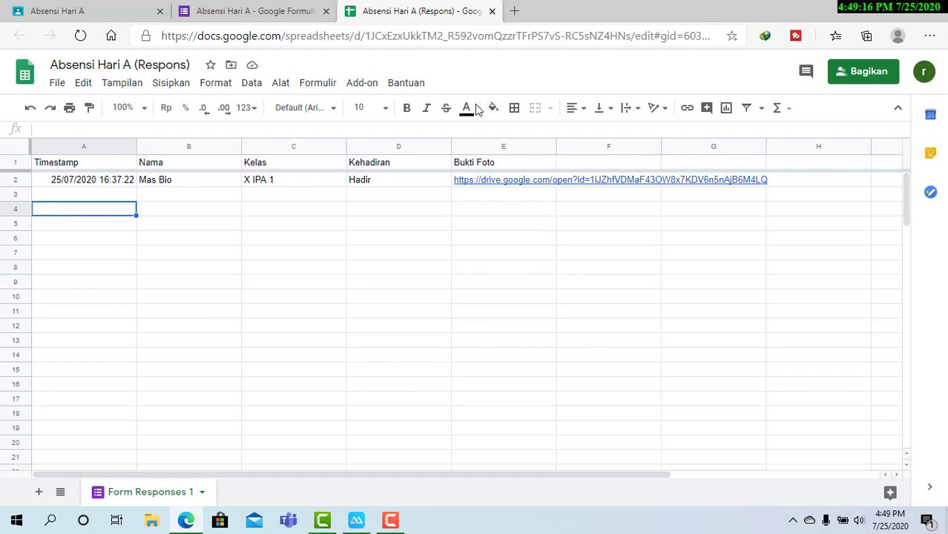
left_click(492, 11)
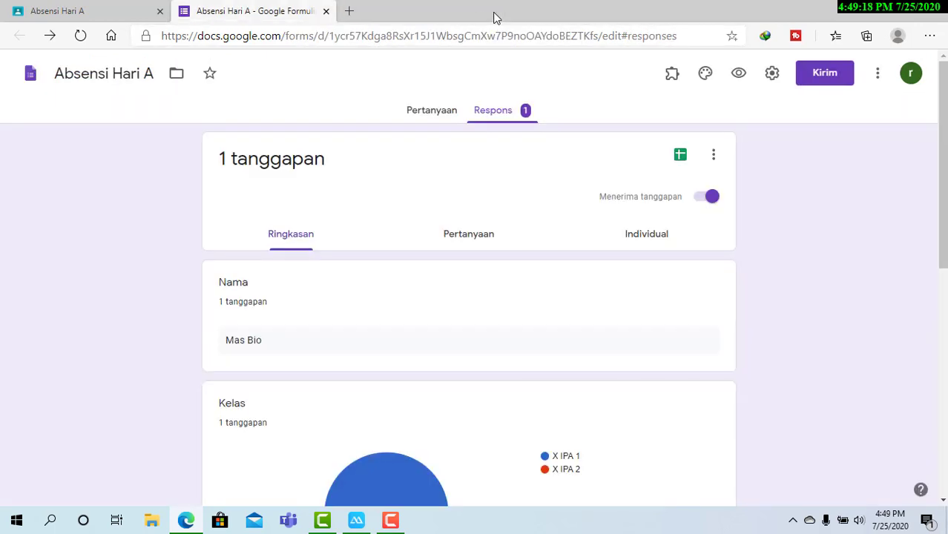
left_click(326, 11)
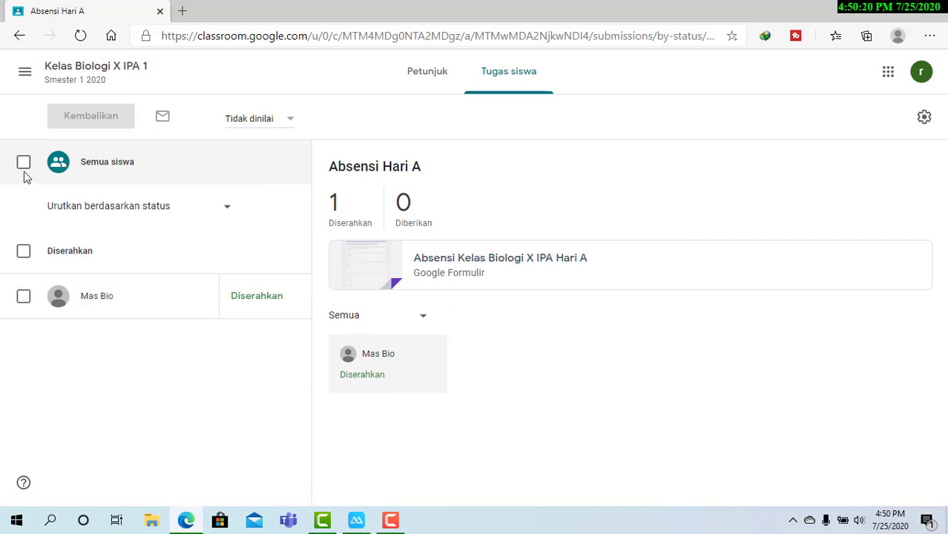
Step: Return the student's submitted Absensi Hari A work ungraded, without a private comment
left_click(23, 297)
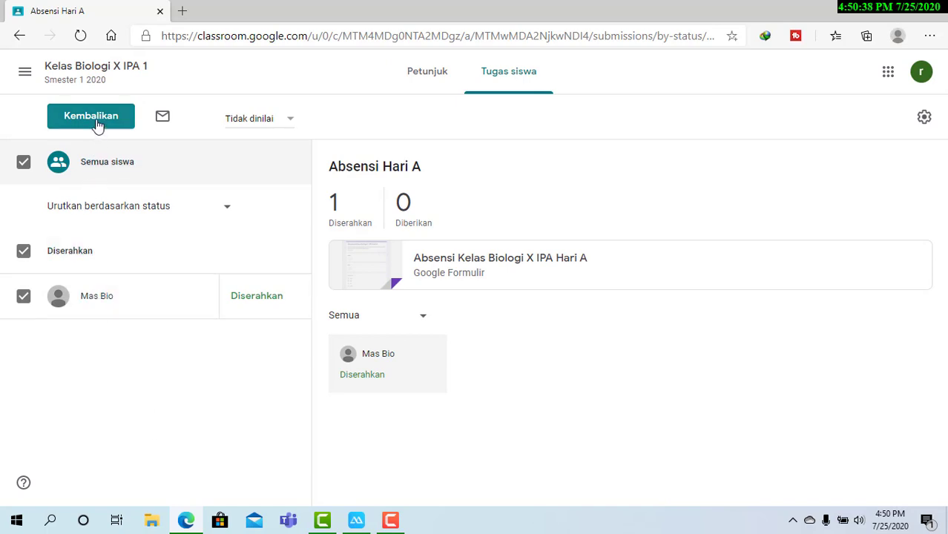
left_click(292, 122)
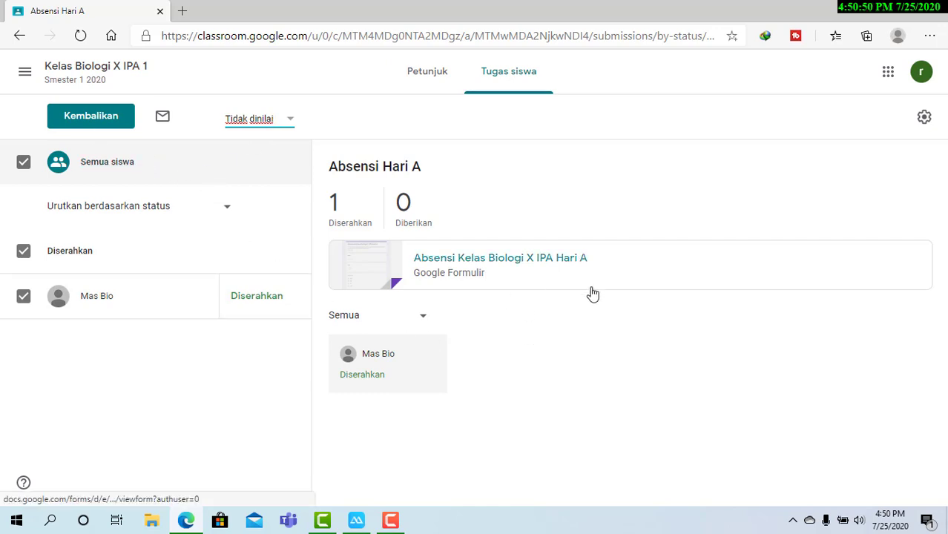
left_click(89, 124)
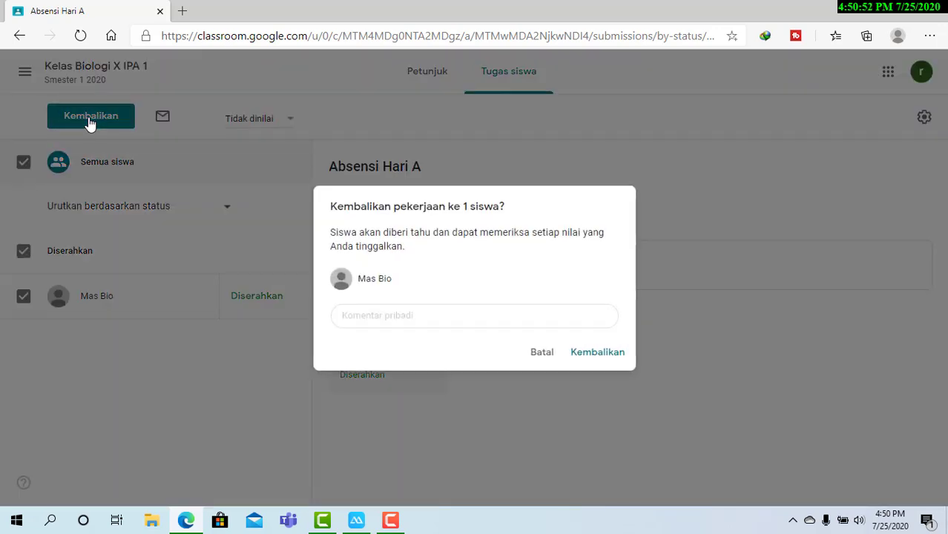
left_click(403, 319)
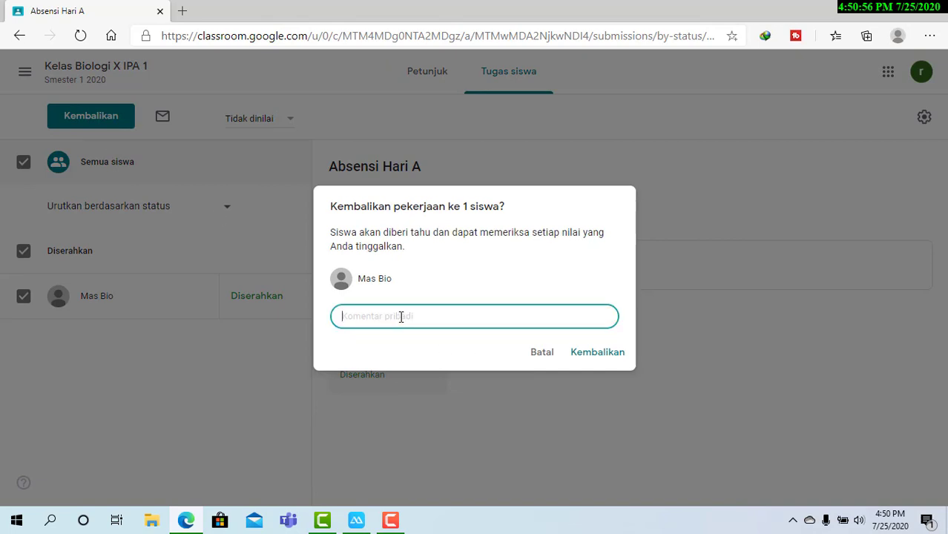
left_click(600, 353)
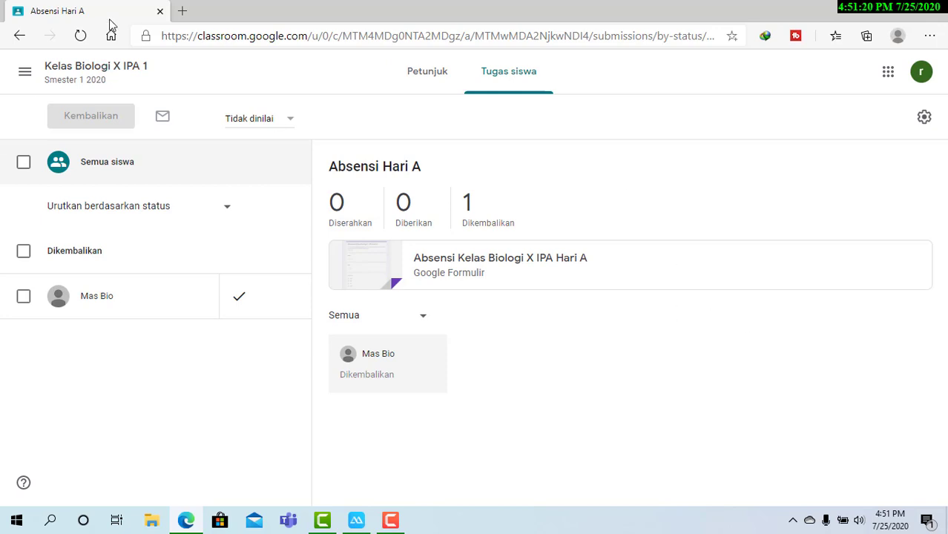
Step: Open the student work for the gambarlah struktur virus assignment in Kelas Biologi X IPA 1
left_click(25, 75)
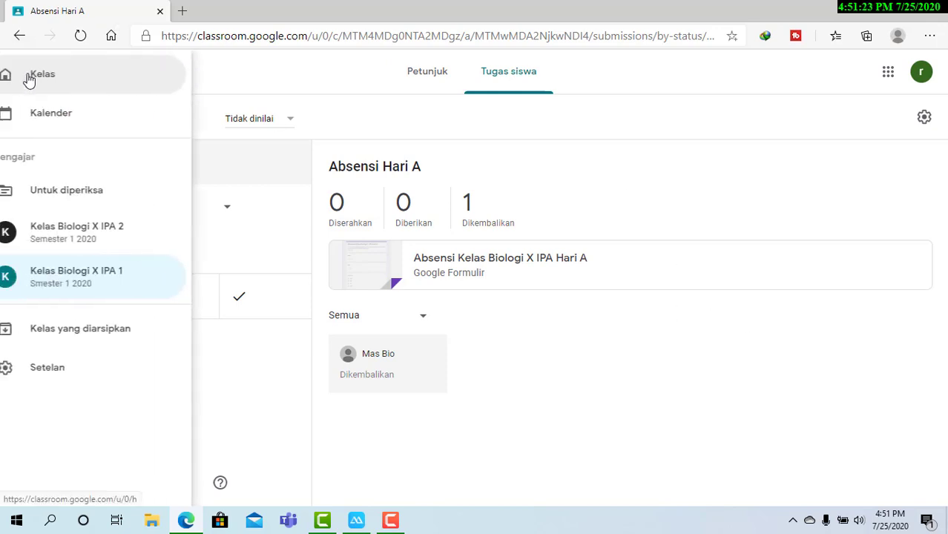
left_click(92, 278)
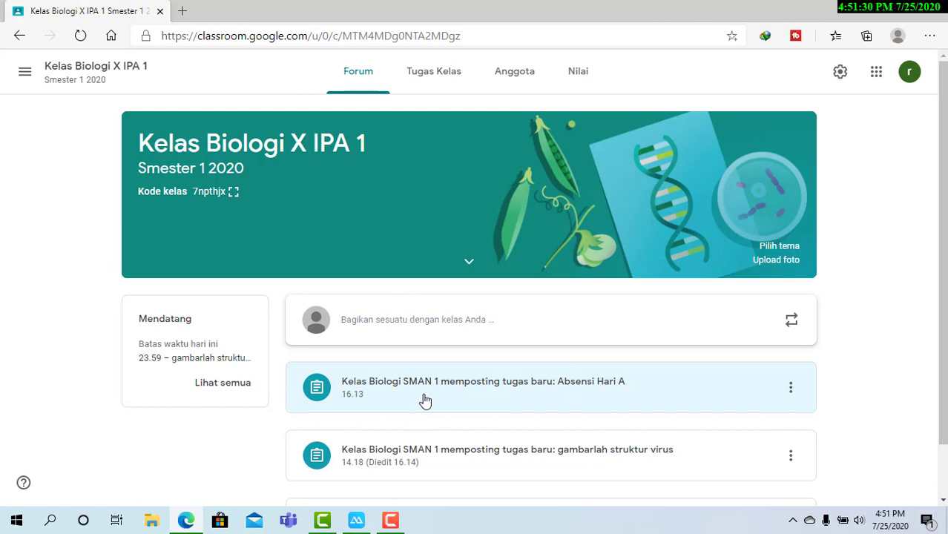
left_click(427, 77)
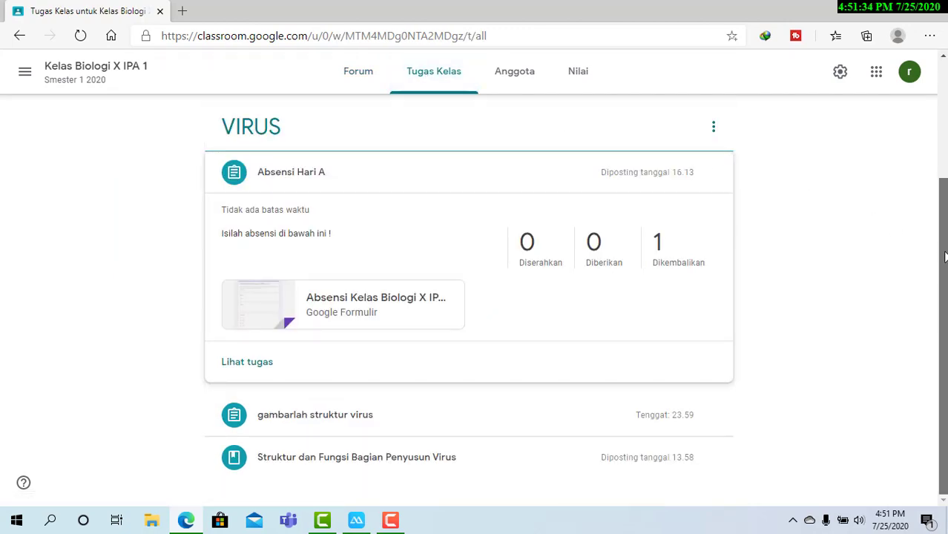
left_click(358, 424)
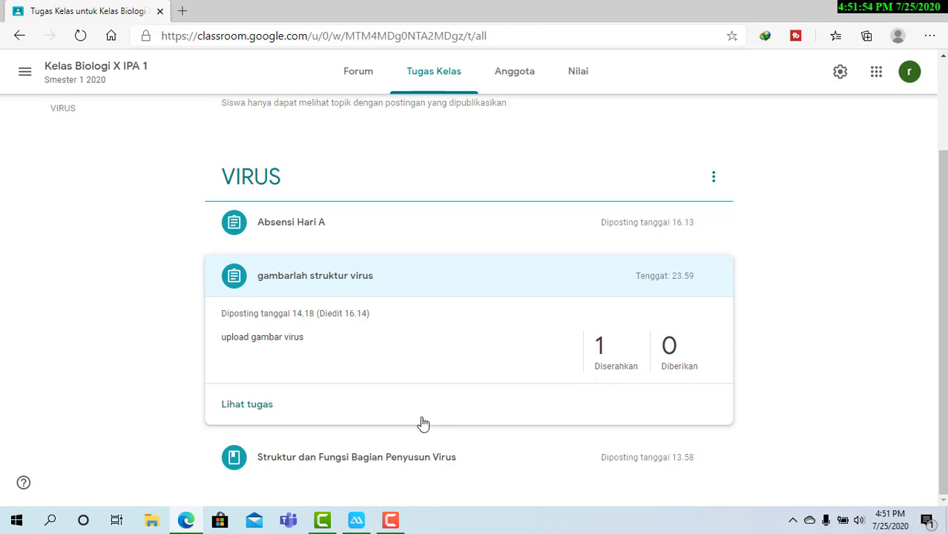
left_click(247, 405)
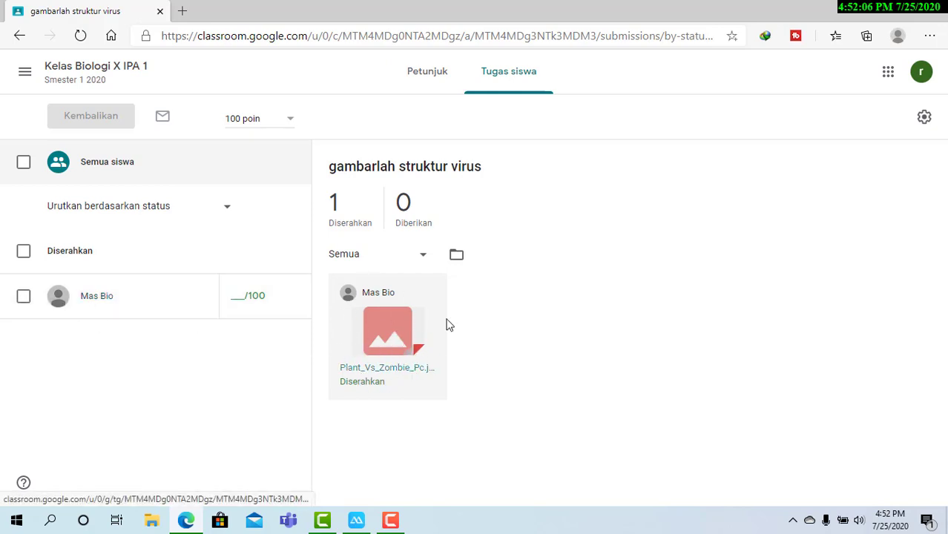
Step: Open the submitted Plant_Vs_Zombie_Pc image in a new tab, dismiss the tip, and inspect the grade and private comment fields
right_click(390, 346)
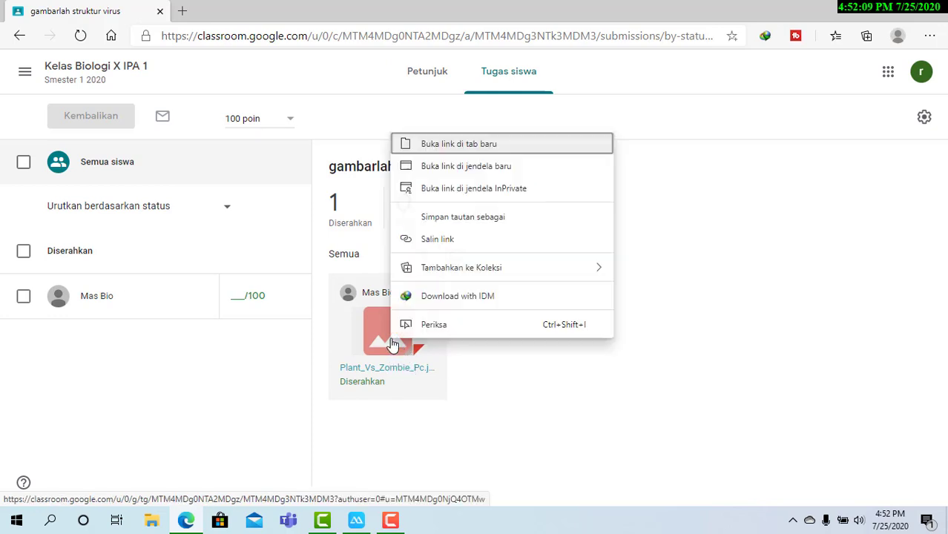
left_click(465, 147)
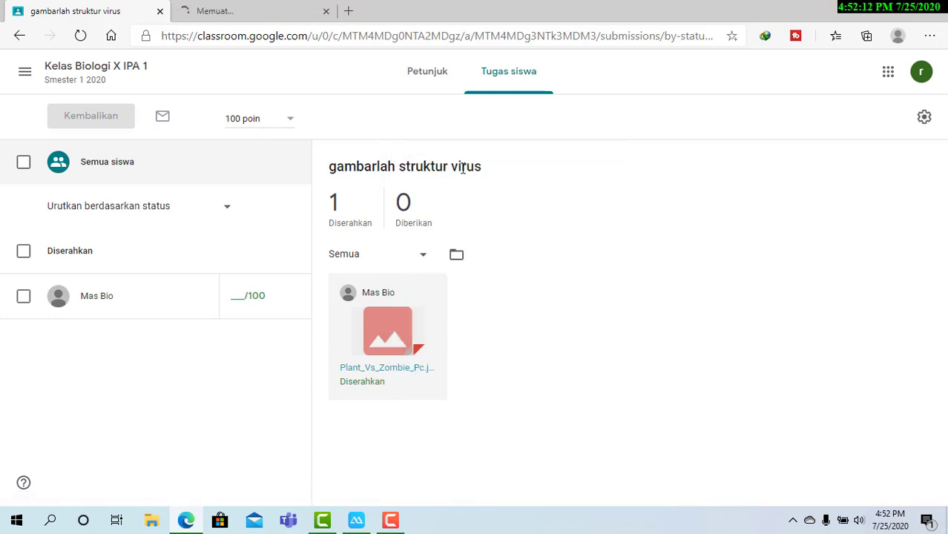
left_click(250, 12)
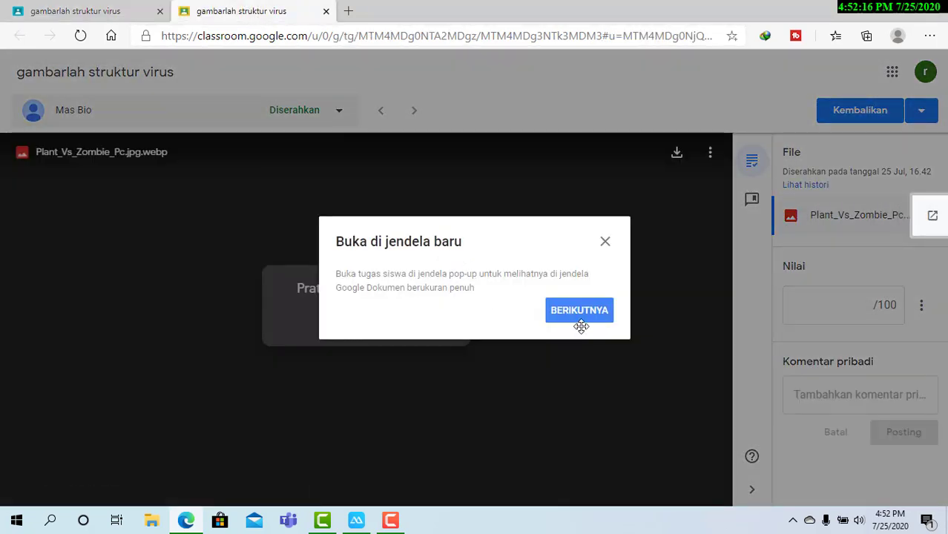
left_click(606, 244)
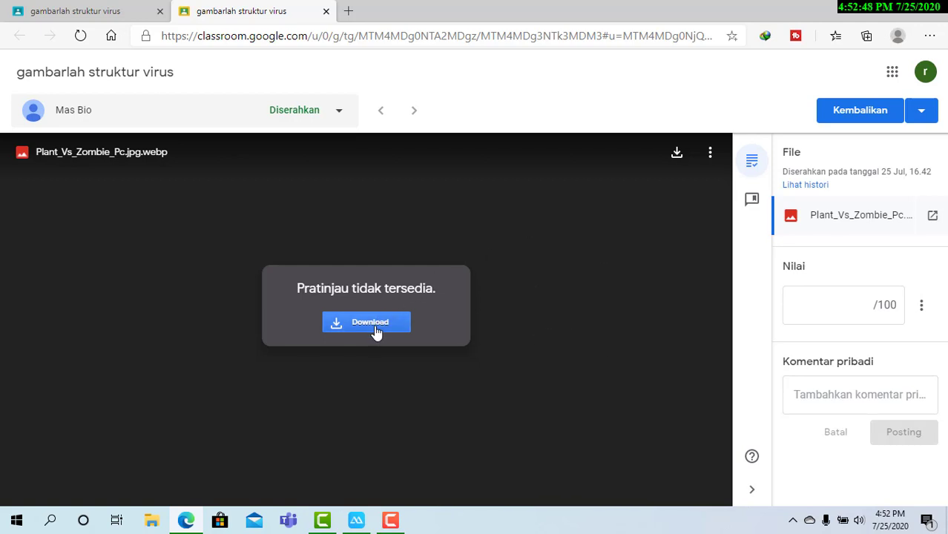
left_click(850, 309)
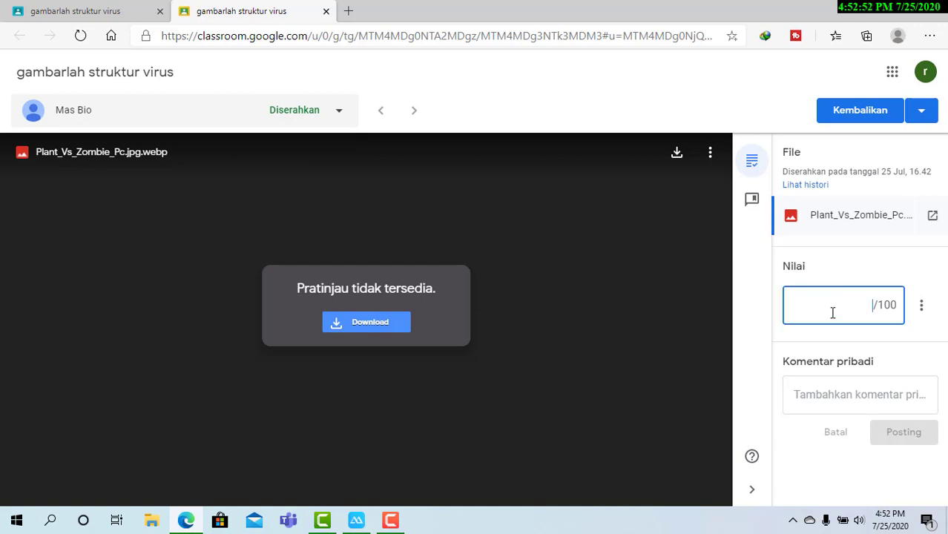
left_click(838, 396)
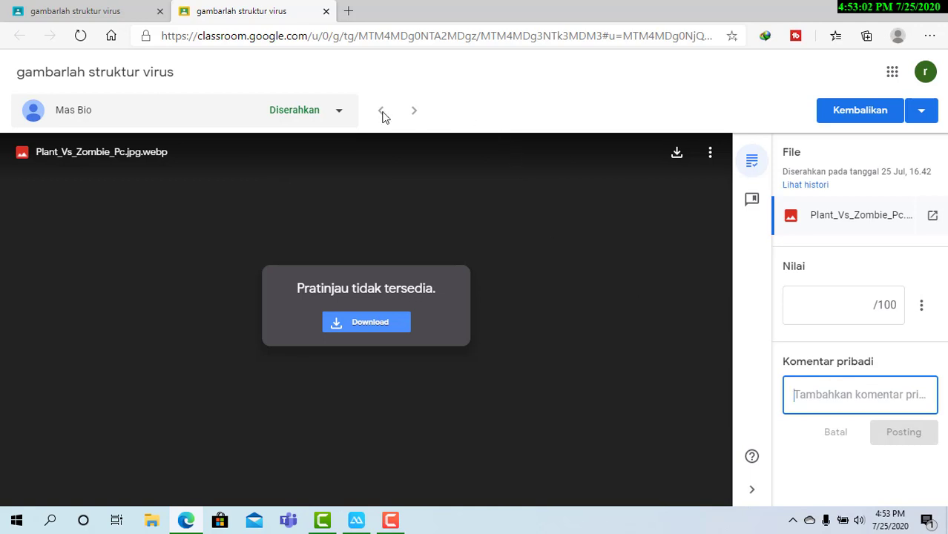
Step: Open Google Drive in a new tab and go to the gambarlah struktur virus folder inside Kelas Biologi X IPA 1 Smester 1 2020
left_click(891, 74)
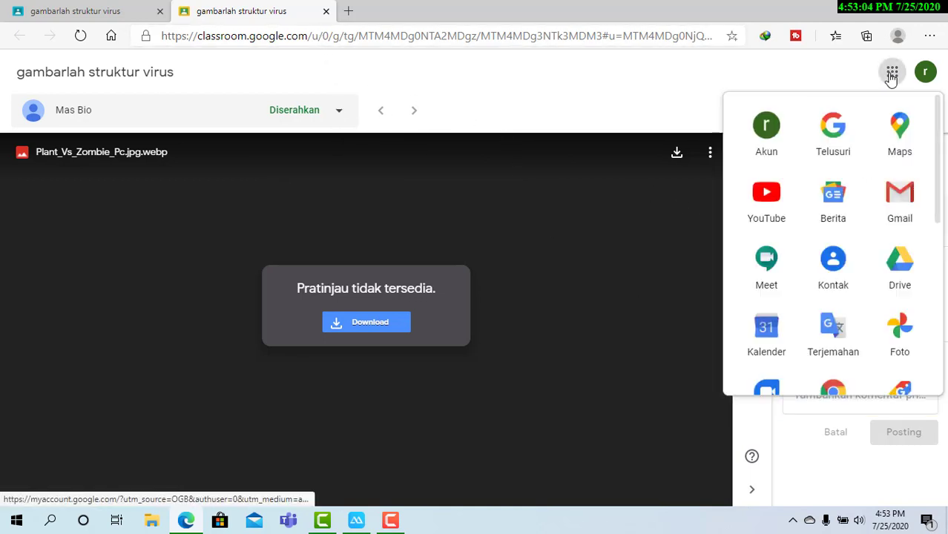
right_click(898, 273)
left_click(803, 283)
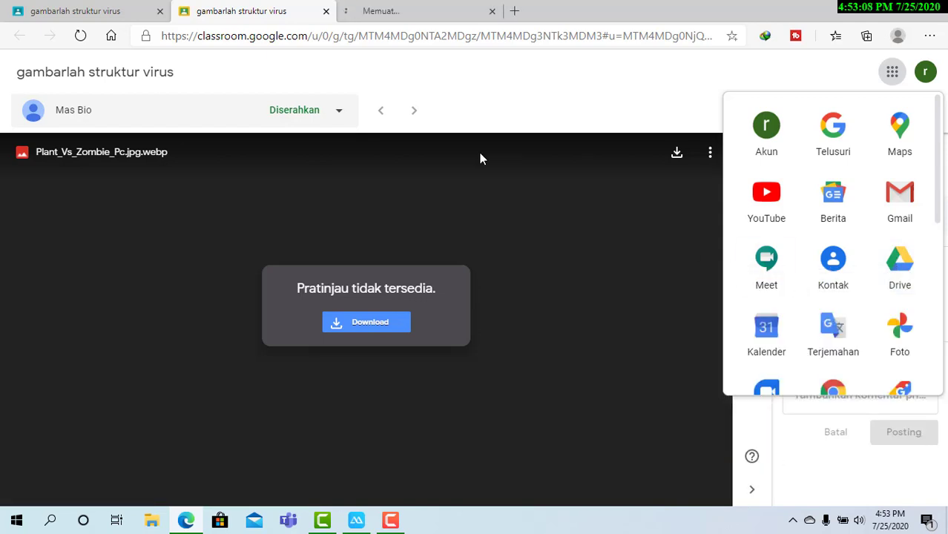
left_click(394, 12)
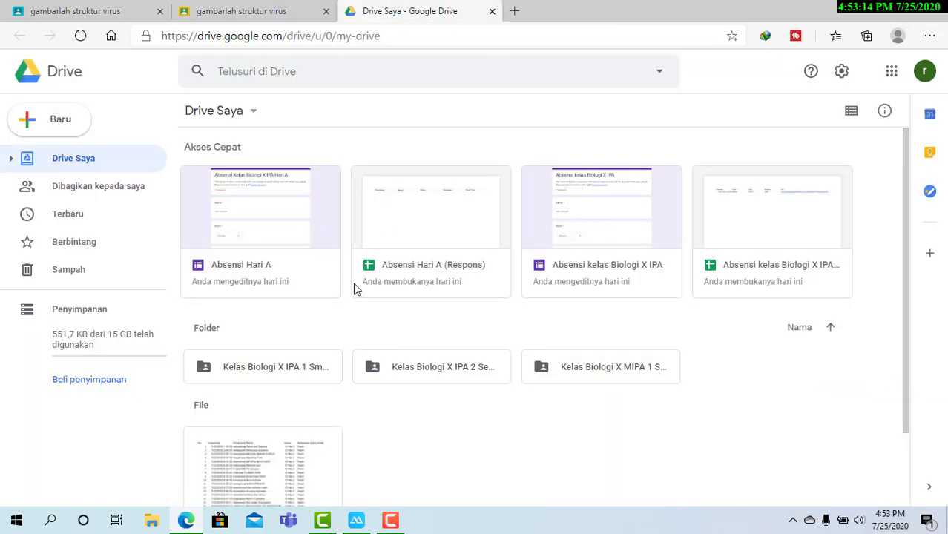
double_click(275, 368)
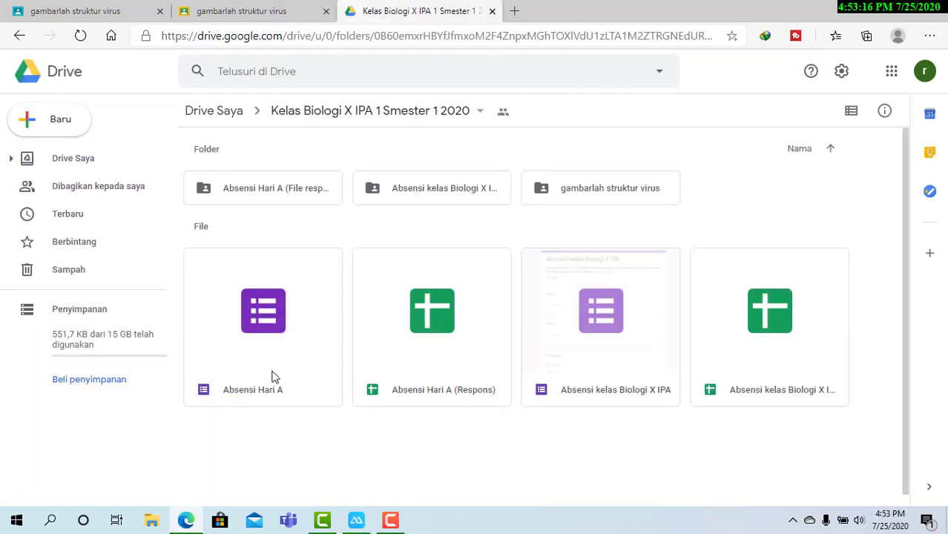
double_click(594, 195)
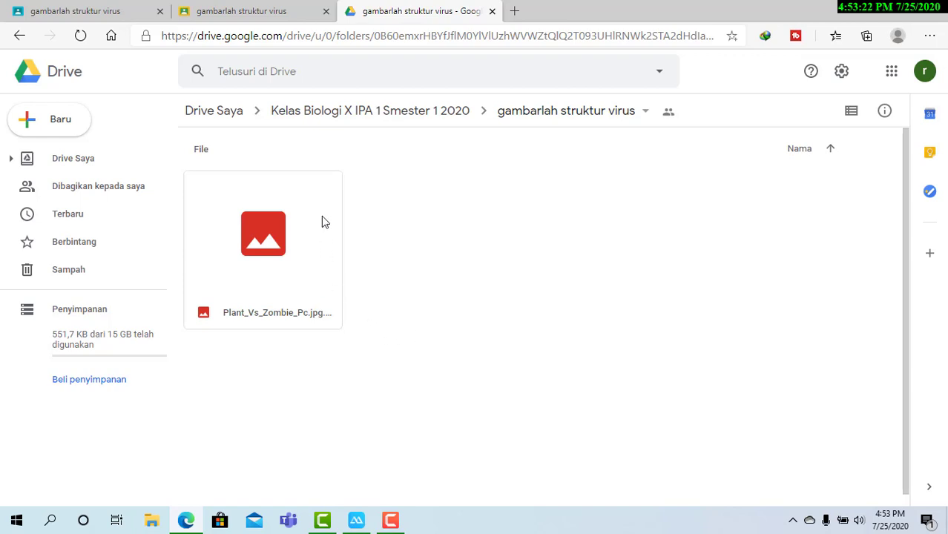
Step: Inspect the available file actions for the Plant_Vs_Zombie_Pc image without choosing one, and close the Drive tab
right_click(290, 248)
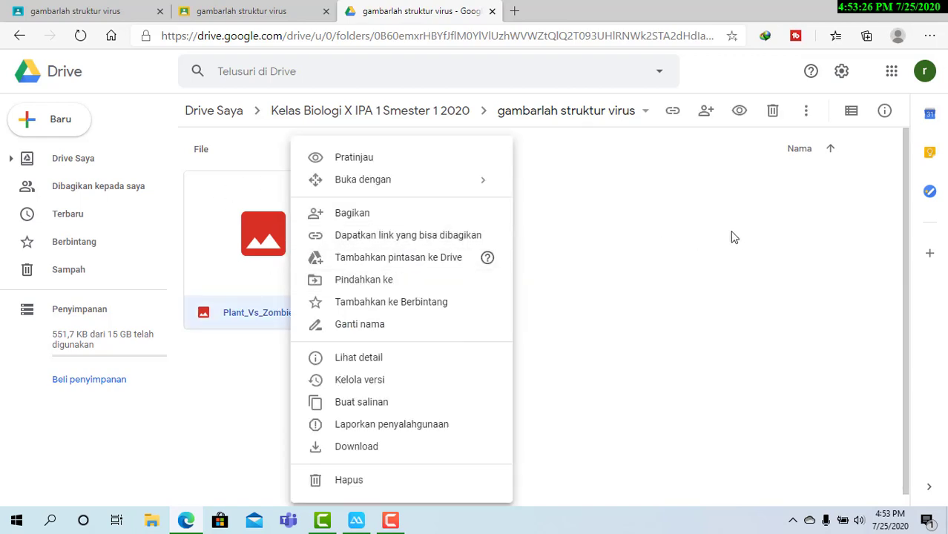
left_click(622, 225)
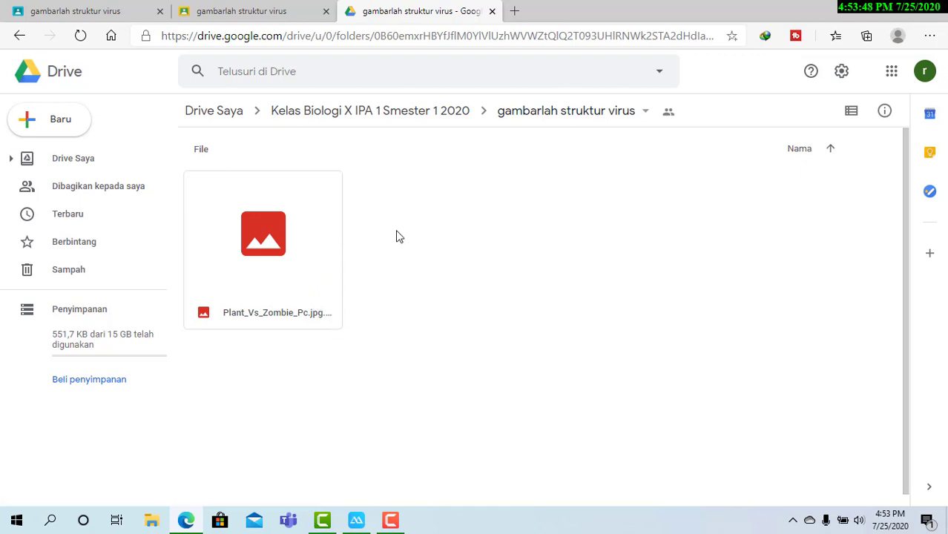
scroll(593, 282, "down", 1)
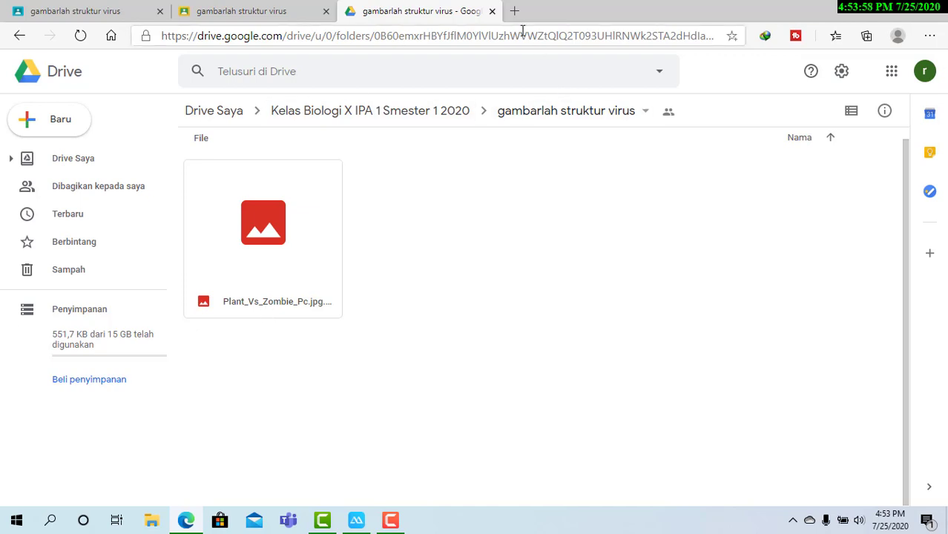
left_click(492, 12)
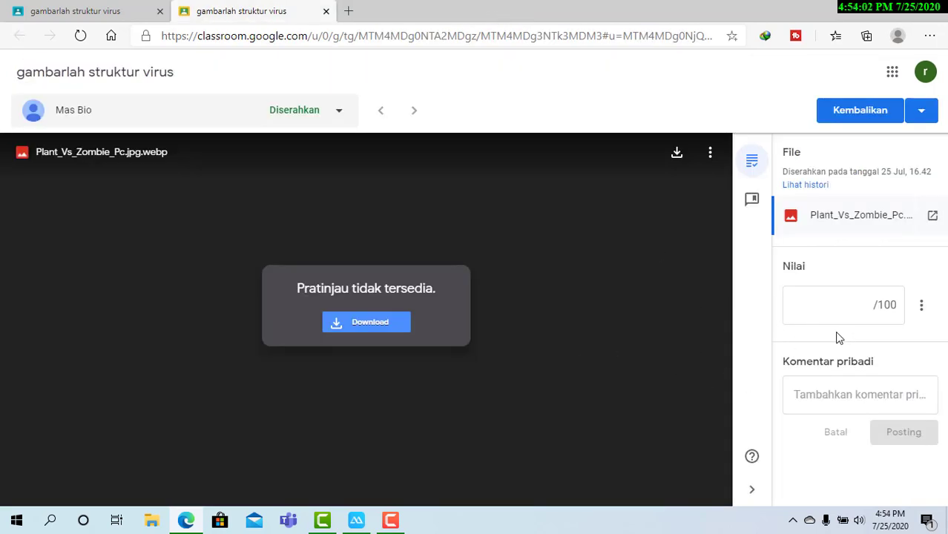
Step: Grade the virus-drawing submission 80 out of 100 and post the private comment "sangat bagus"
left_click(832, 306)
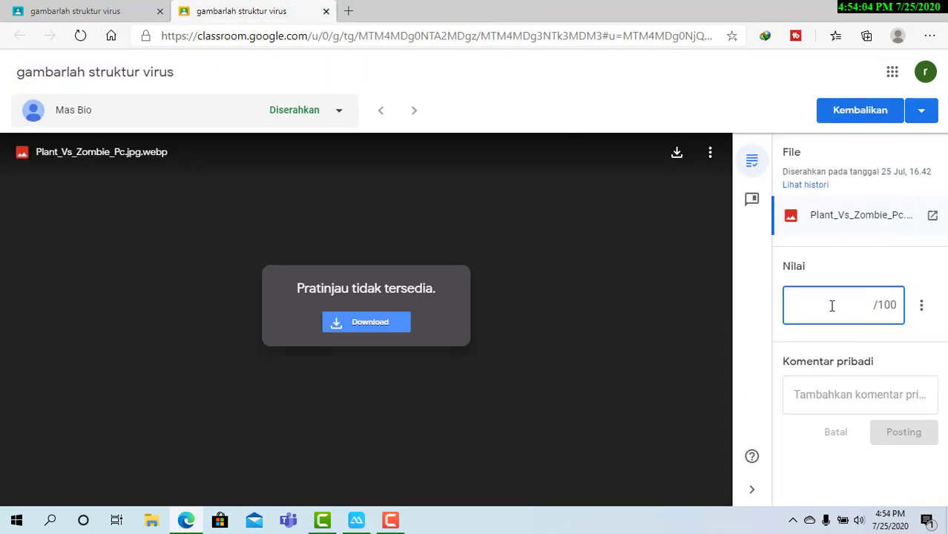
type("80")
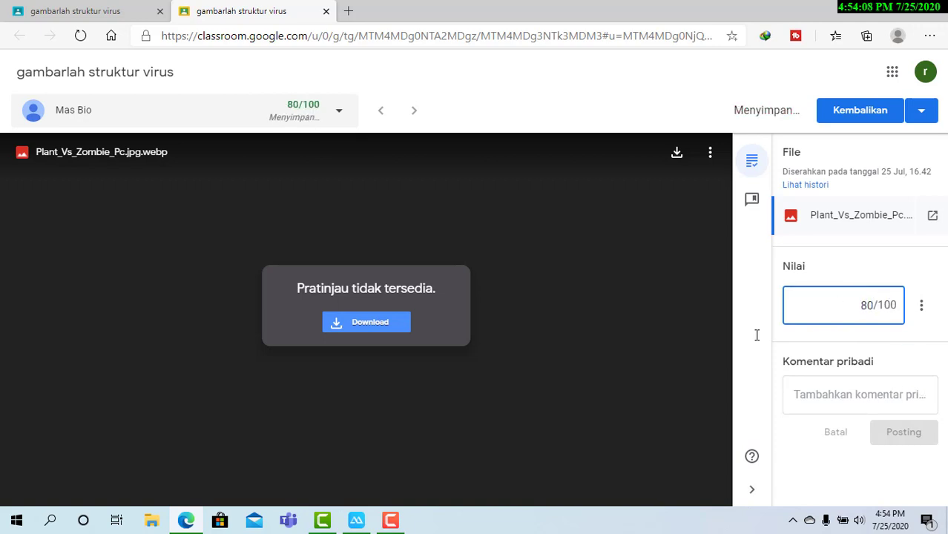
left_click(861, 395)
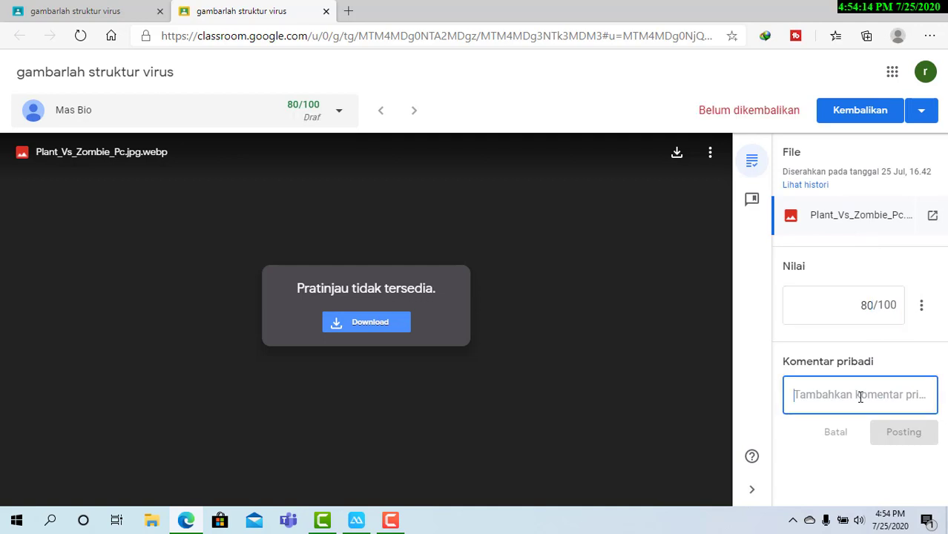
type("sangat")
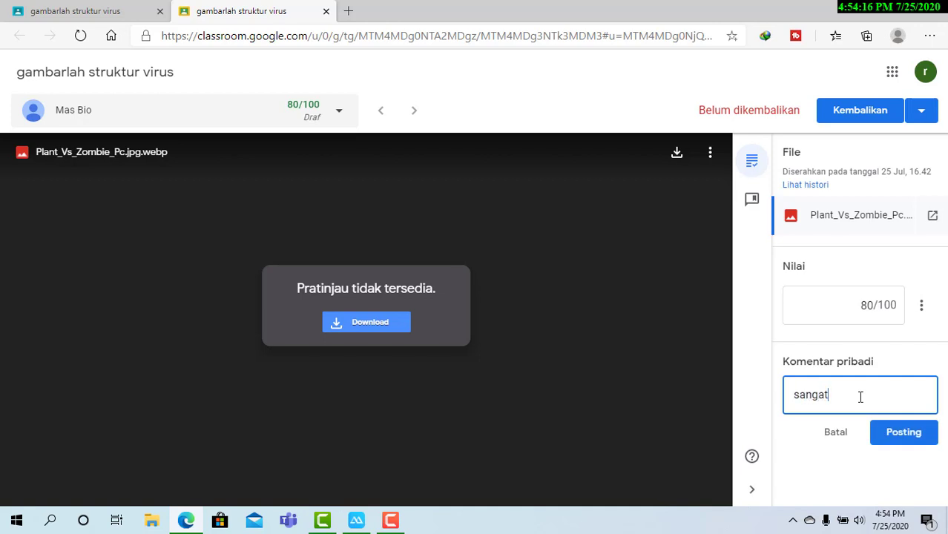
type(" bsa")
type("agus")
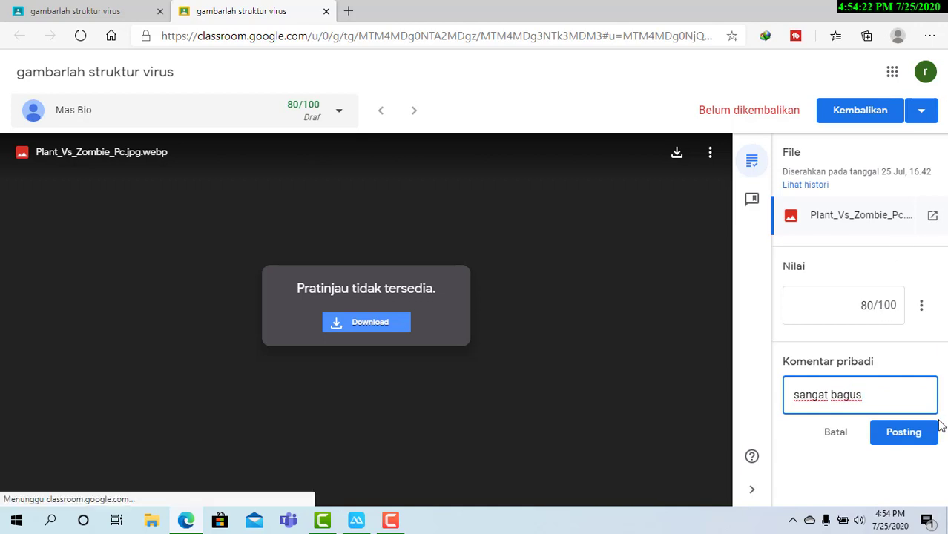
left_click(905, 439)
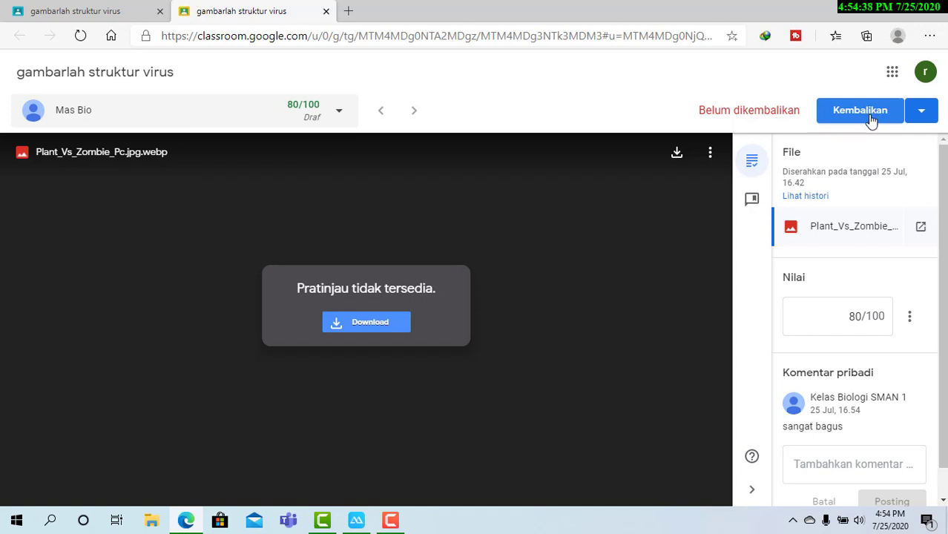
Step: Check the draft grade on the assignment's student work page, and view the assignment's Drive folder from there before closing it
left_click(117, 10)
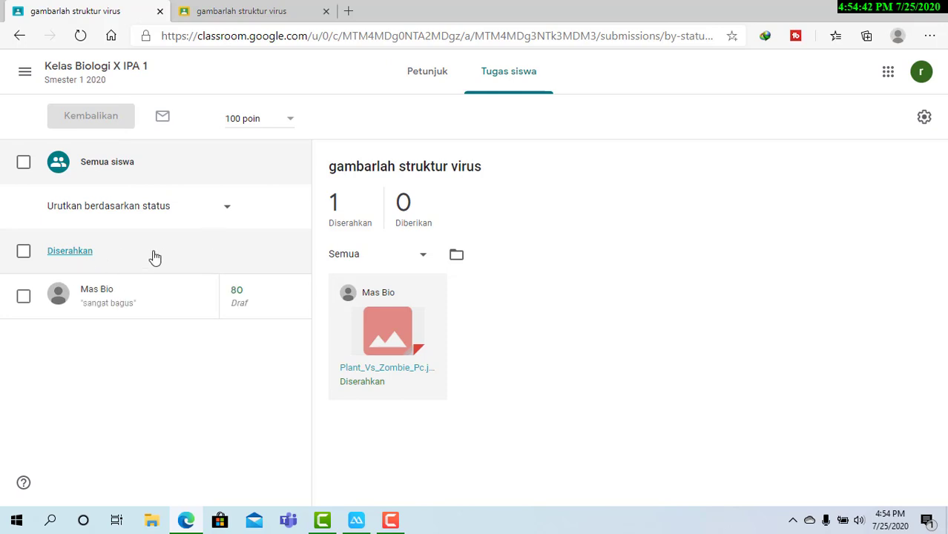
left_click(254, 13)
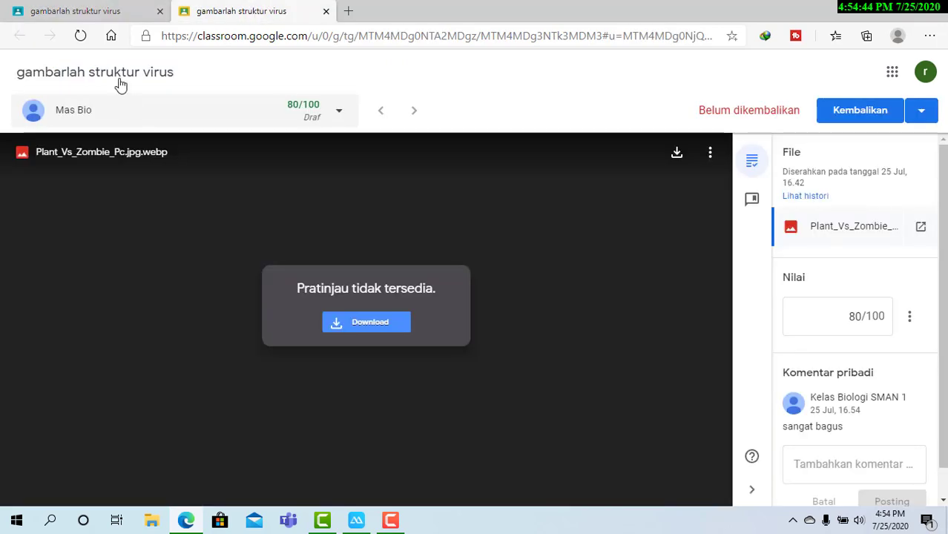
left_click(92, 15)
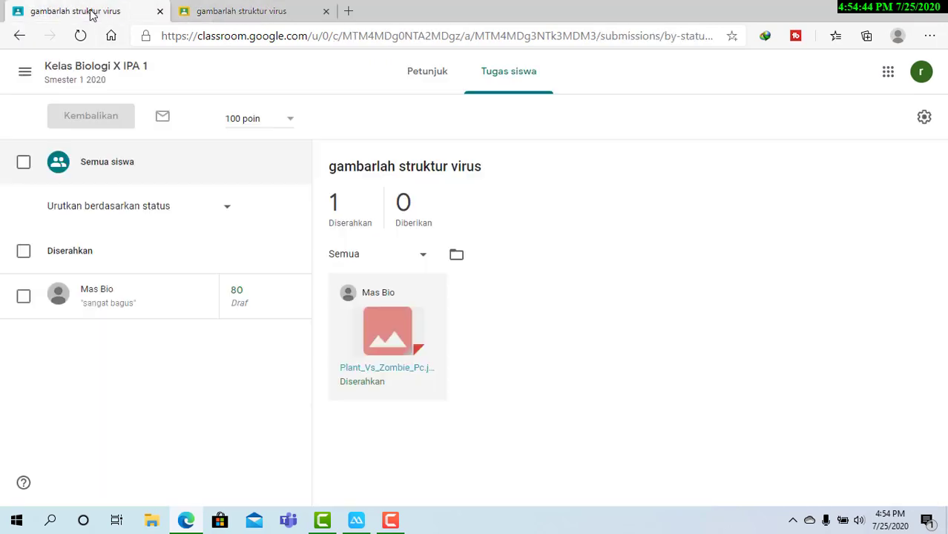
left_click(224, 19)
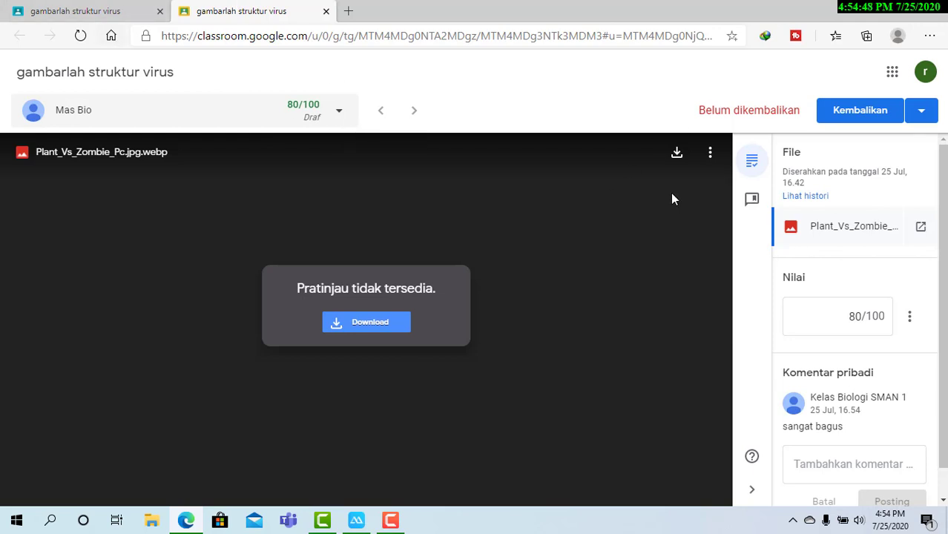
left_click(96, 18)
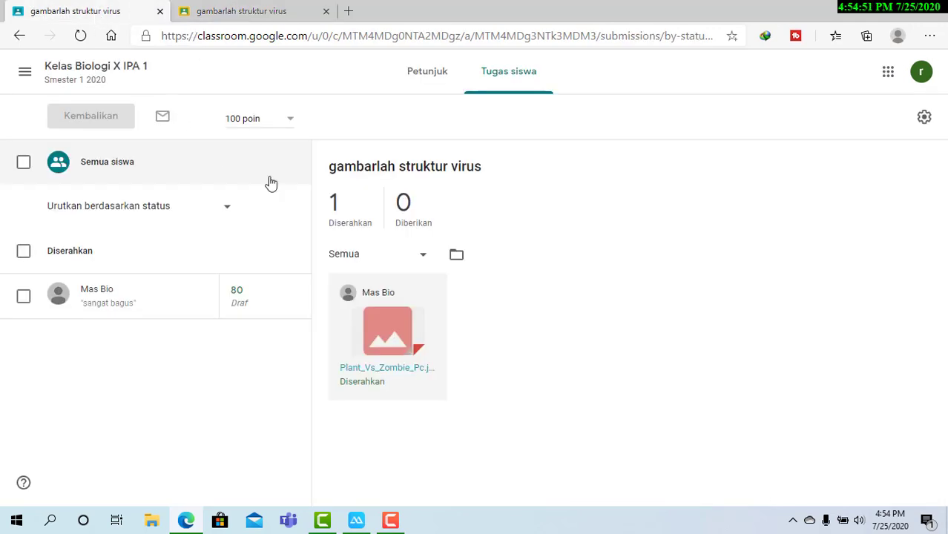
left_click(457, 257)
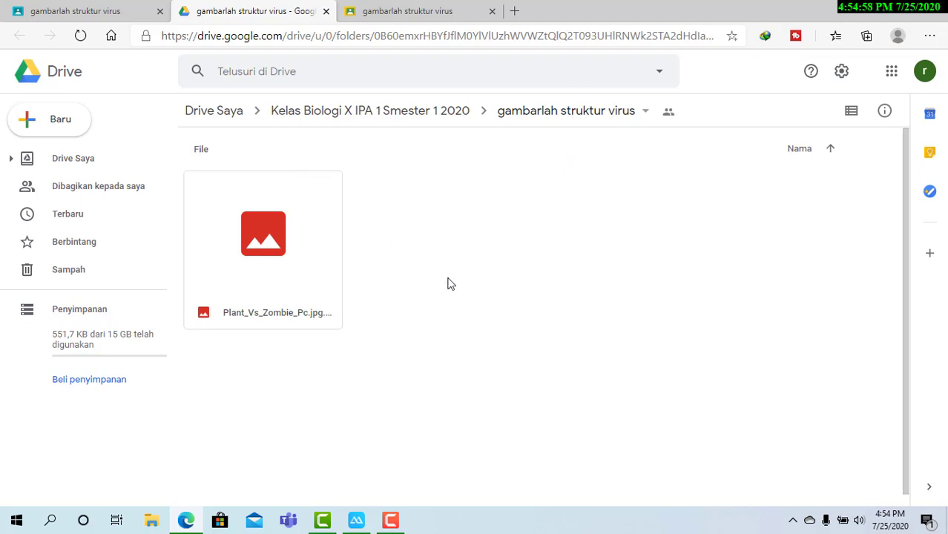
left_click(325, 12)
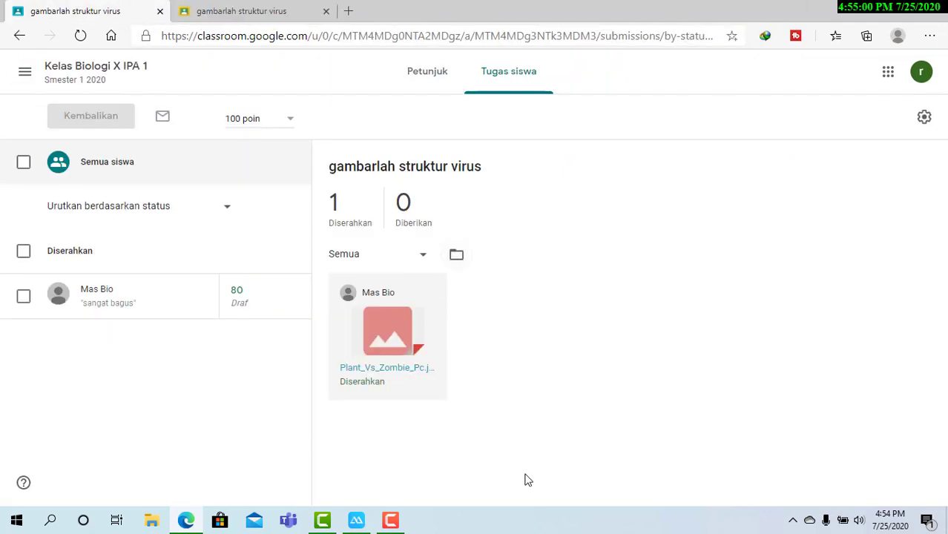
Step: Return this graded virus-drawing submission to the student and close the grading tab
left_click(234, 11)
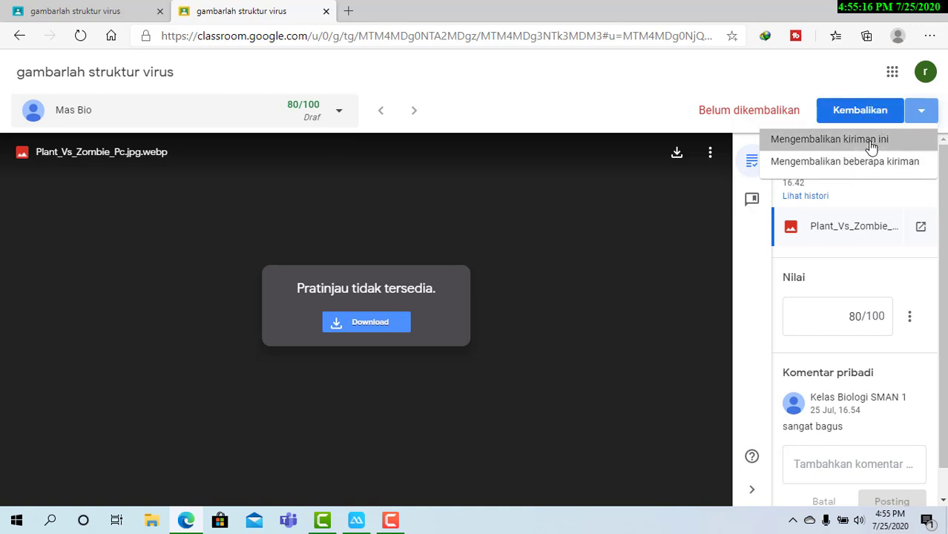
left_click(870, 145)
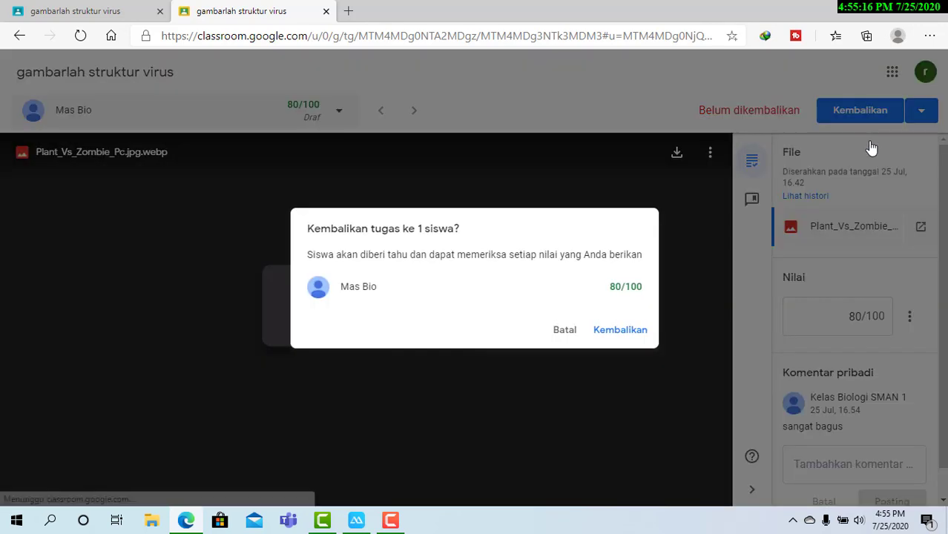
left_click(623, 338)
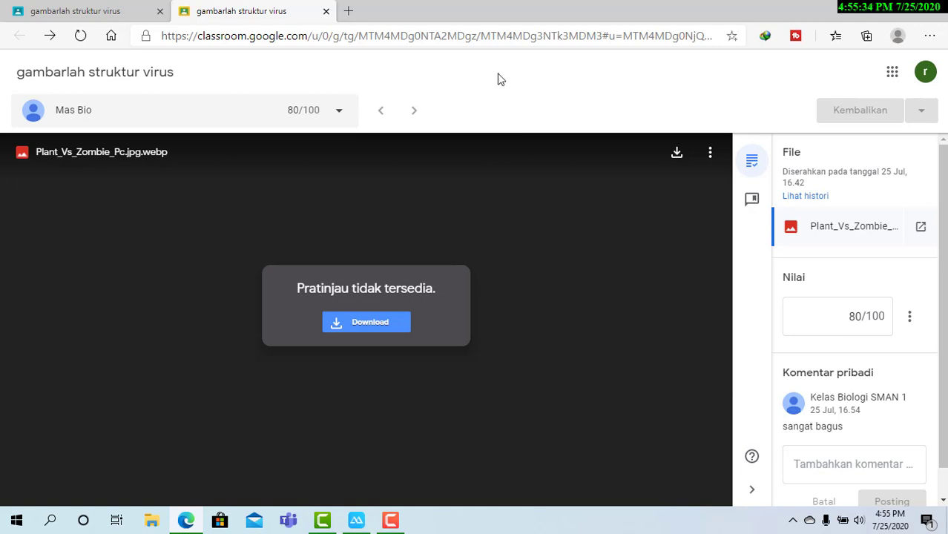
left_click(326, 11)
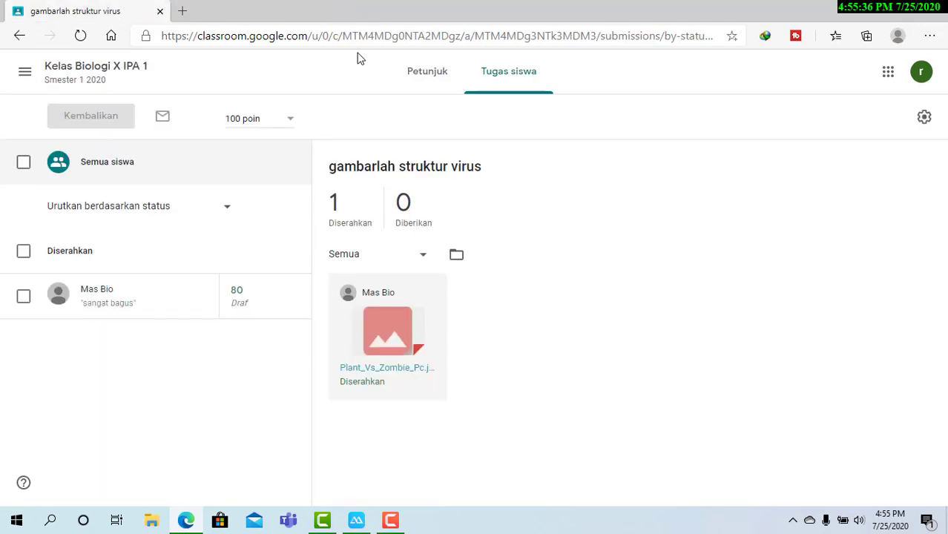
Step: Open the gradebook of Kelas Biologi X IPA 1 and dismiss the grading system tip
left_click(22, 79)
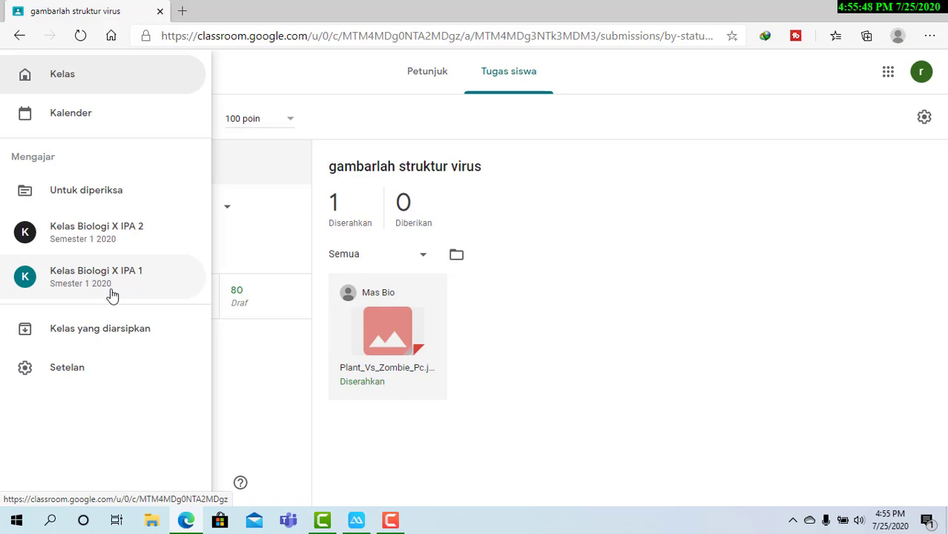
left_click(111, 286)
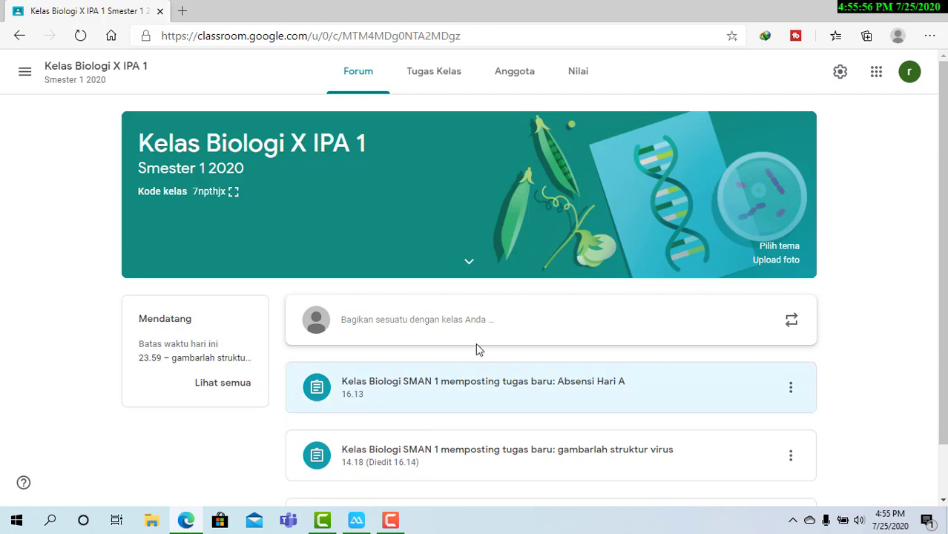
left_click(583, 80)
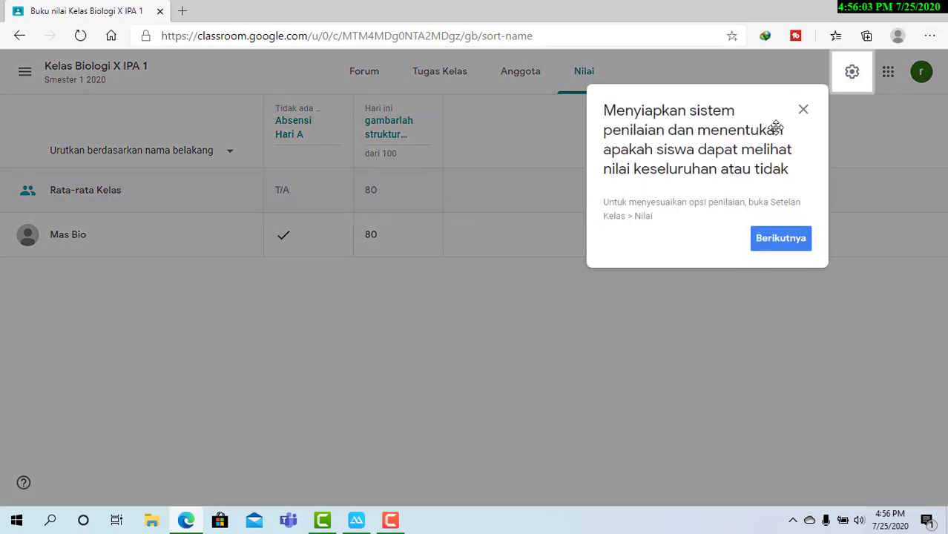
left_click(804, 113)
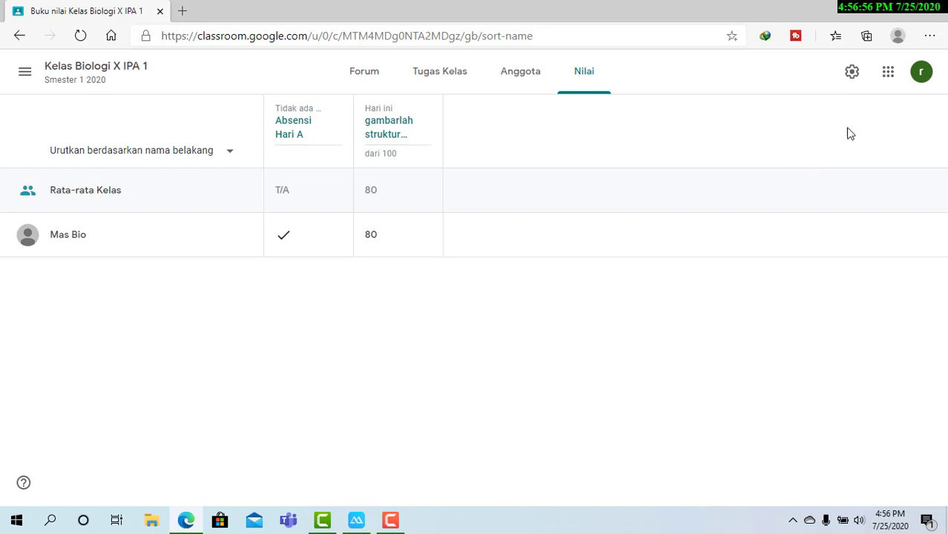
Step: Switch to the mirrored student phone in ApowerMirror, show it full screen, and reopen the Classroom app from the home screen
mouse_move(356, 527)
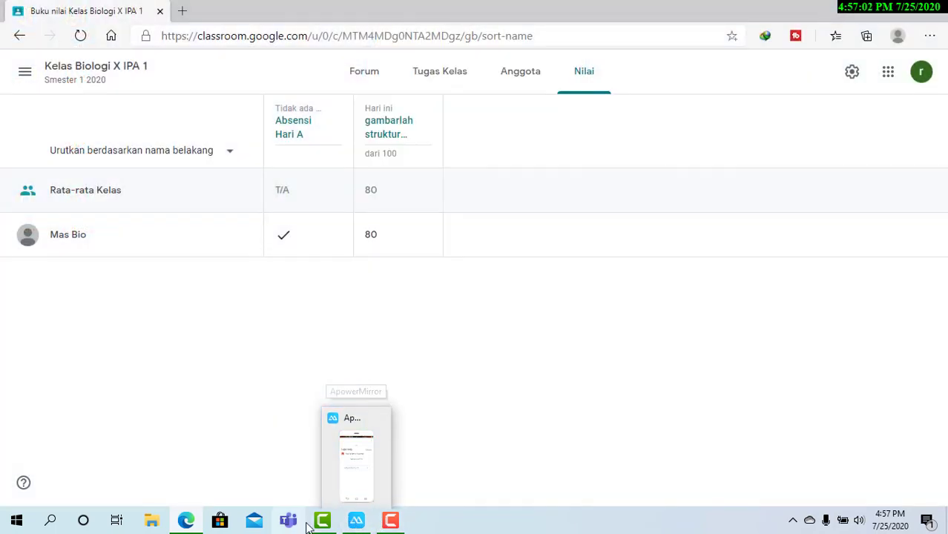
left_click(356, 457)
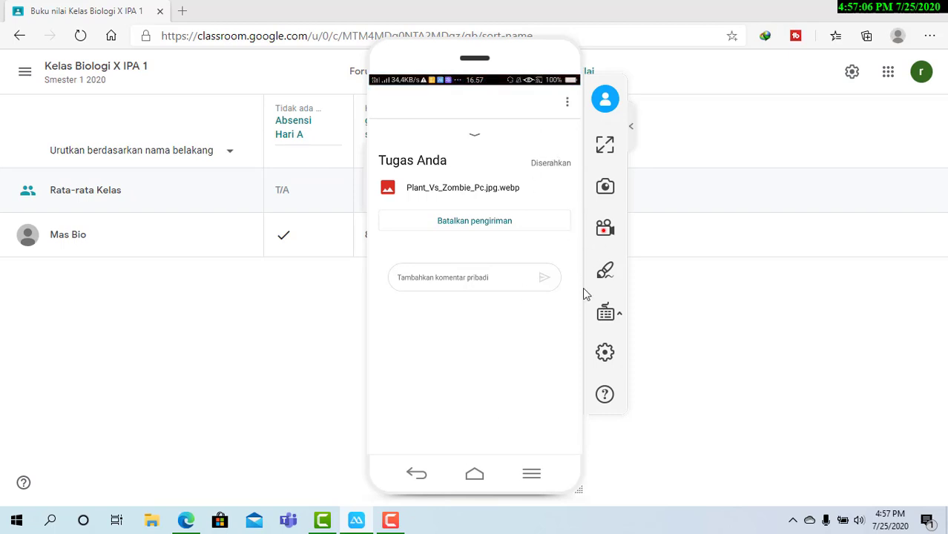
left_click(475, 478)
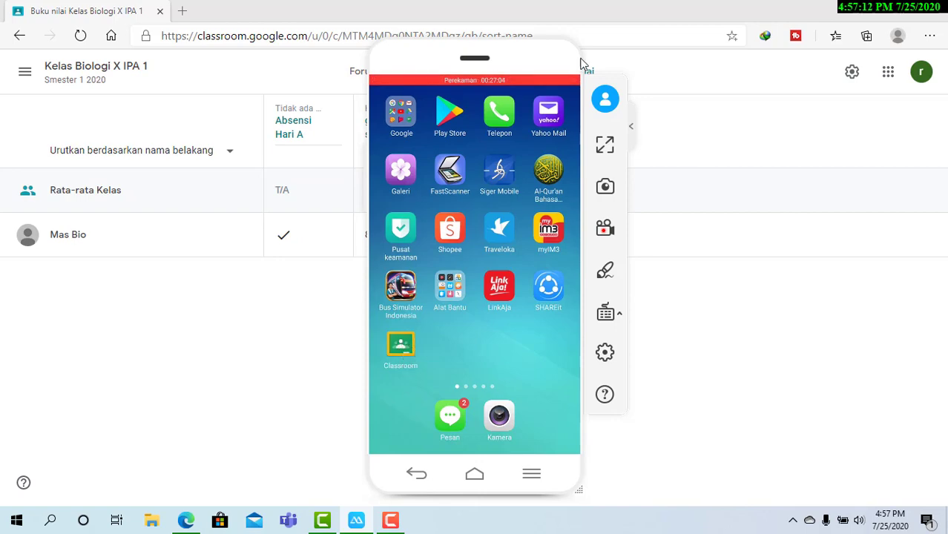
left_click(606, 145)
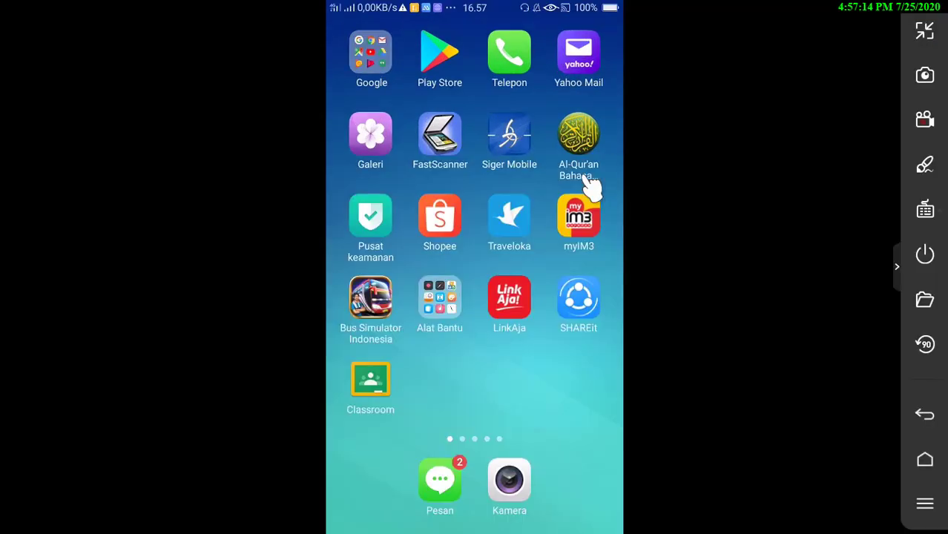
left_click(379, 385)
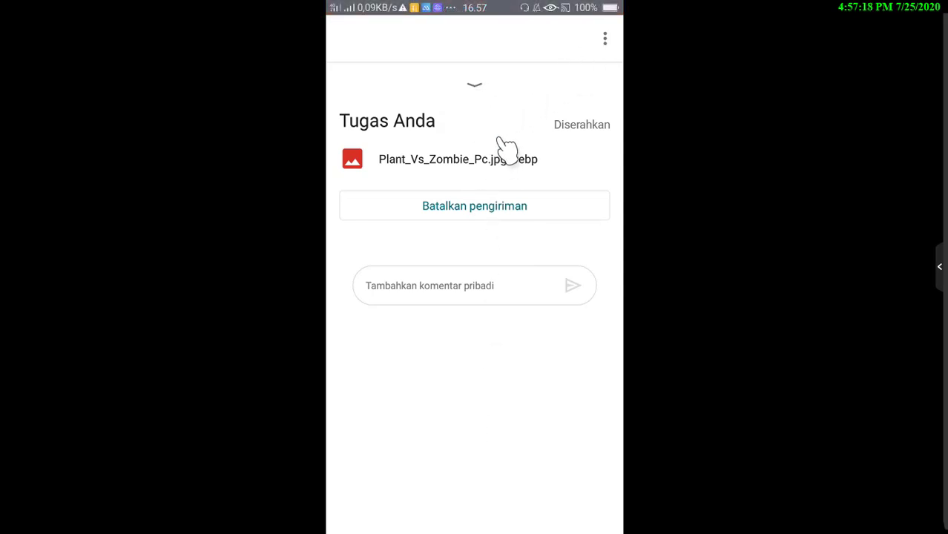
Step: Leave the submitted virus assignment on the student phone and refresh the class's Tugas Kelas list
mouse_move(931, 241)
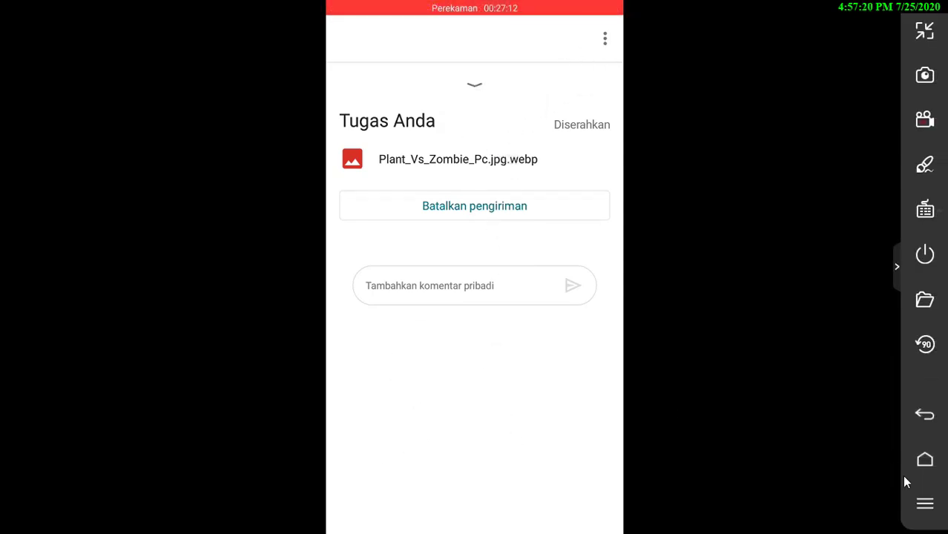
left_click(925, 417)
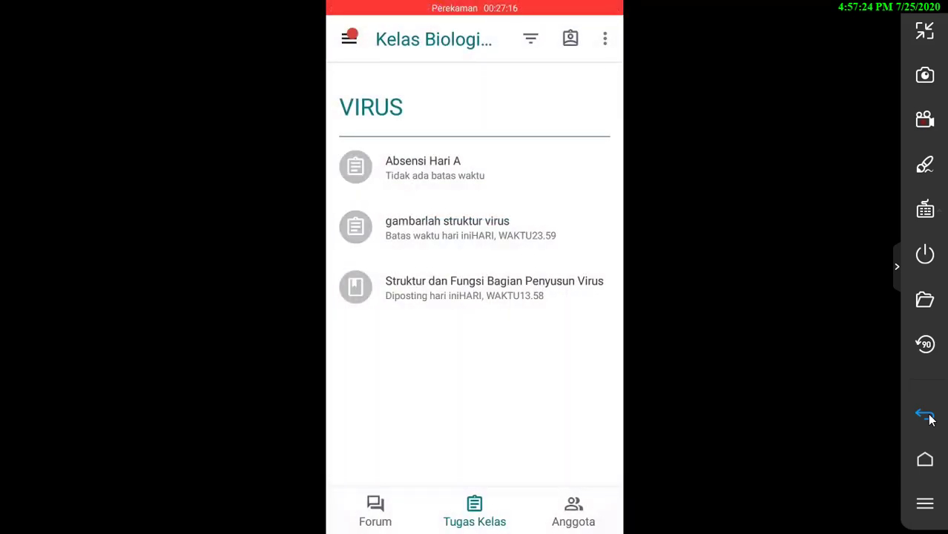
left_click(605, 41)
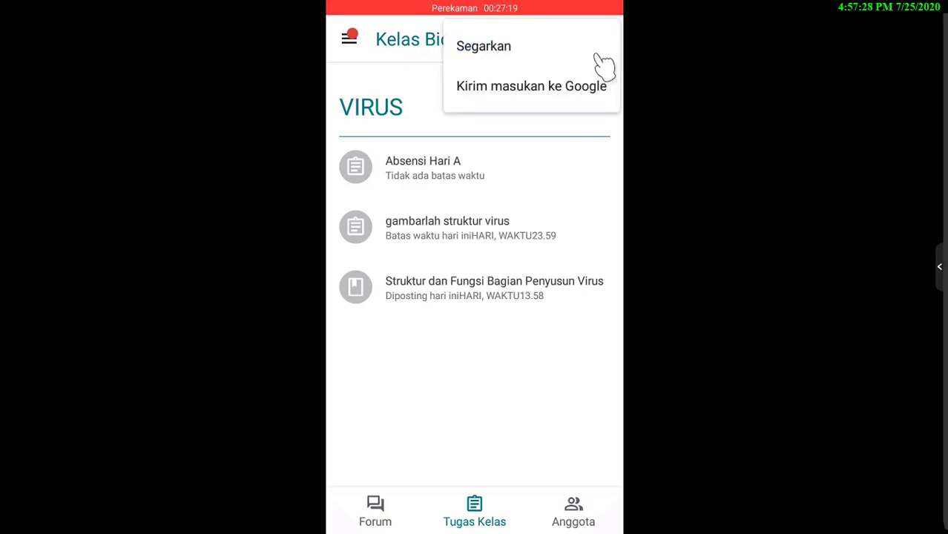
left_click(511, 49)
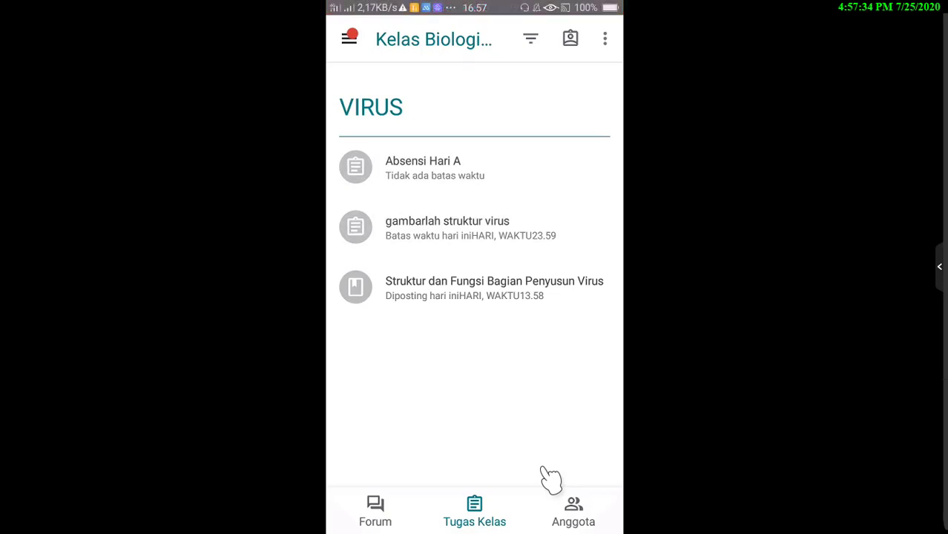
Step: Check the student's returned work status in the Absensi Hari A assignment, and return to the Tugas Kelas list
left_click(418, 176)
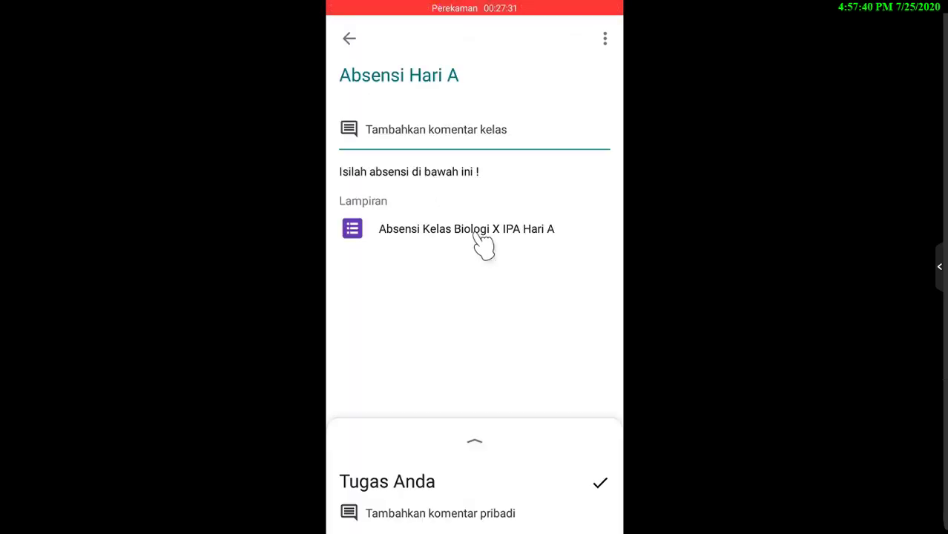
left_click_drag(482, 451, 517, 51)
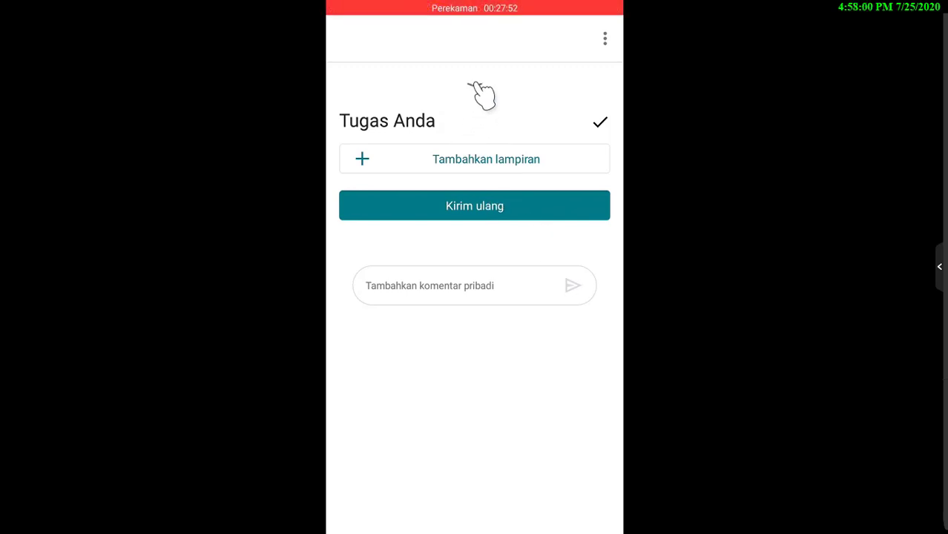
mouse_move(927, 299)
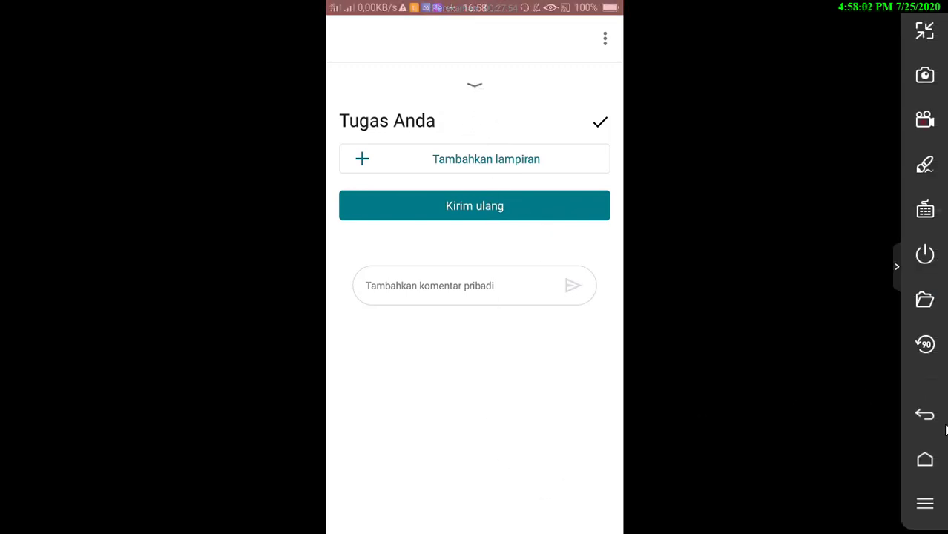
left_click(926, 417)
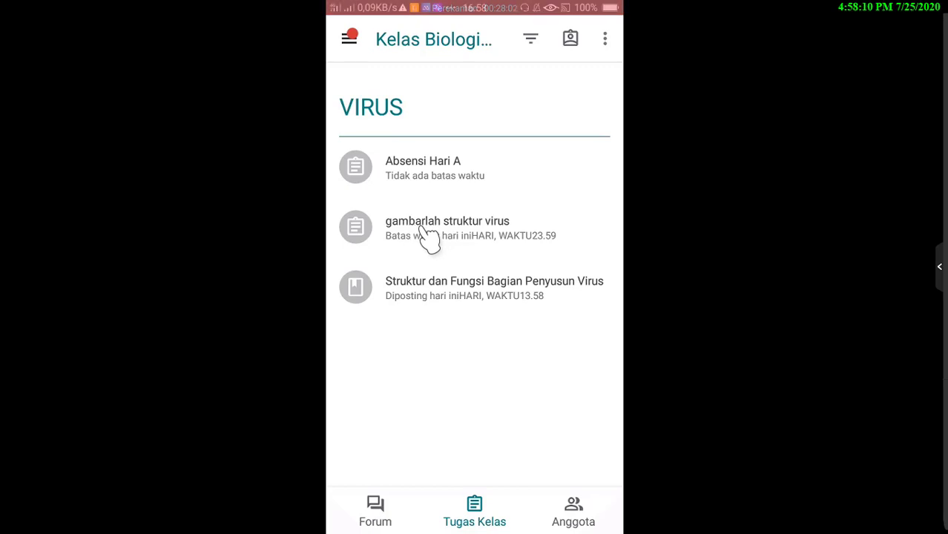
Step: View the student's grade for "gambarlah struktur virus" under Tugas Anda and send the private comment "terimakasih pak guru."
left_click(430, 236)
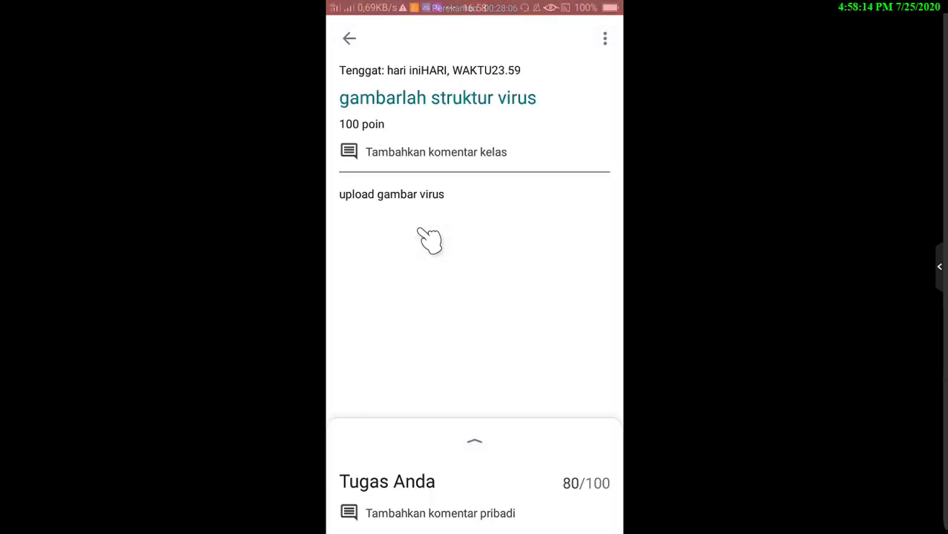
left_click_drag(478, 466, 479, 31)
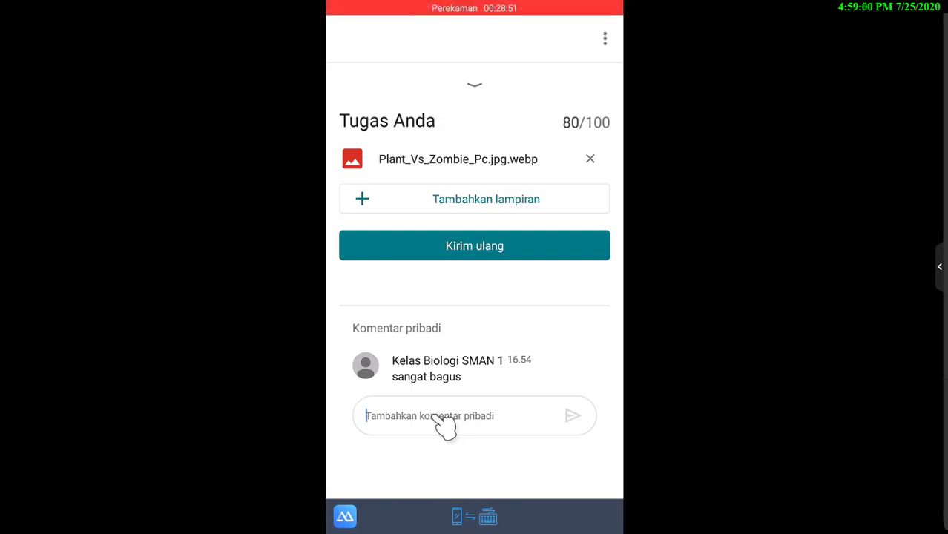
type("terimaka")
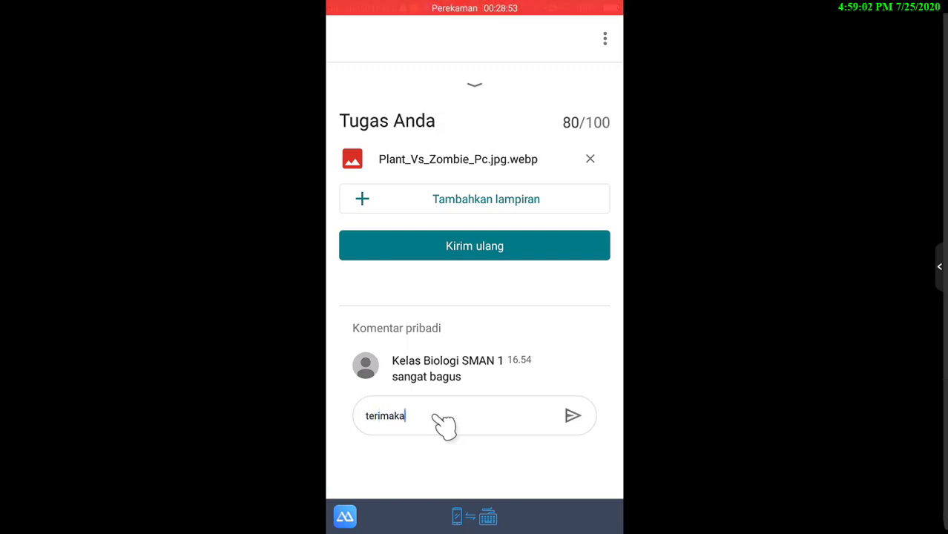
type("sih pak guru.")
left_click(572, 417)
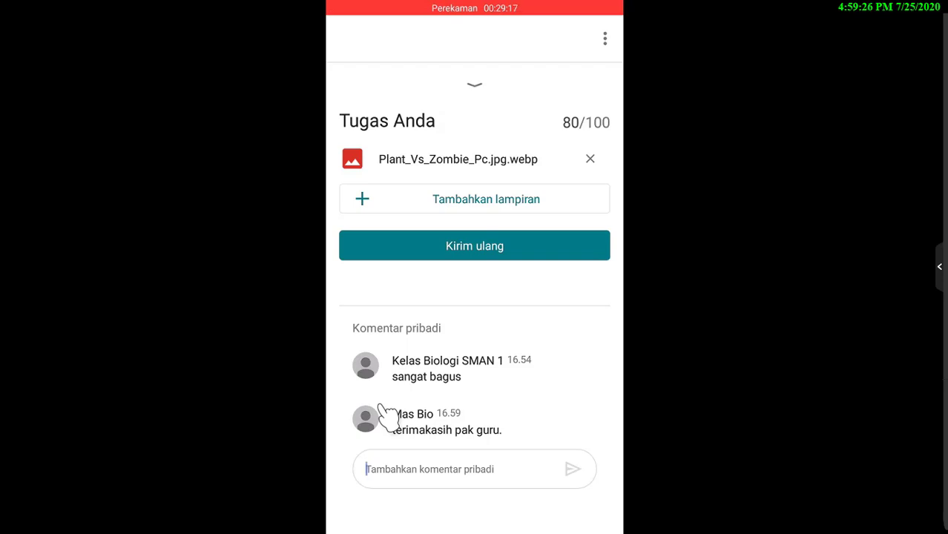
Step: Exit the full-screen phone mirror, switch back to the teacher's Classroom in the browser, and open the class's Tugas Kelas page
mouse_move(924, 111)
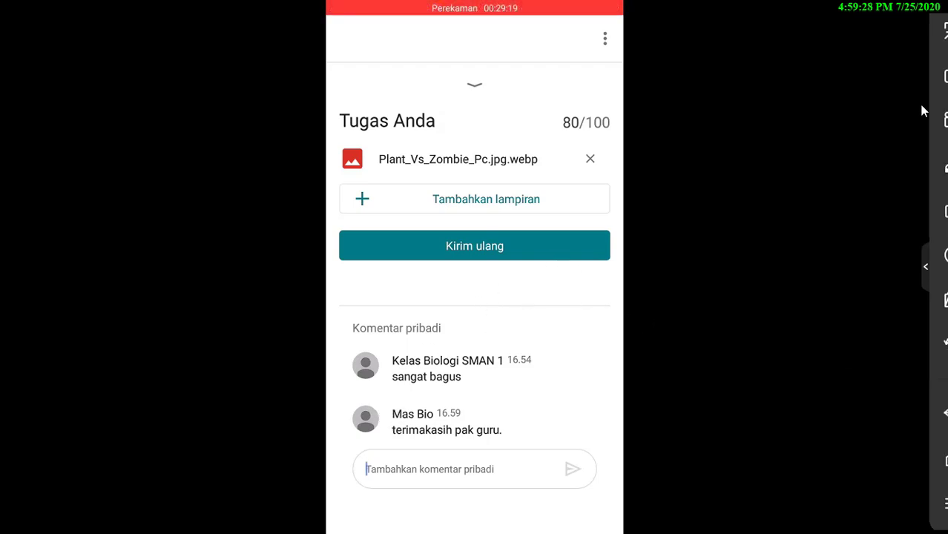
left_click(927, 33)
left_click(811, 328)
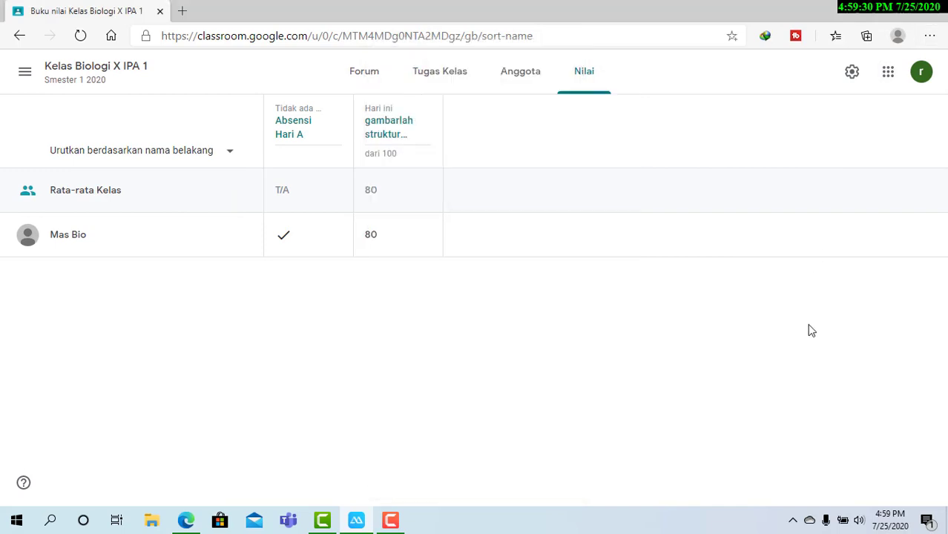
left_click(20, 39)
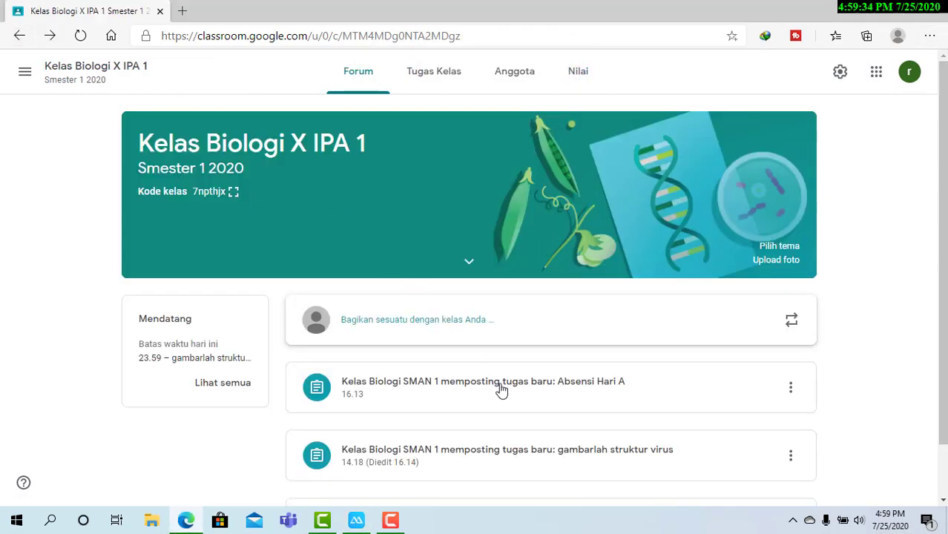
left_click(427, 81)
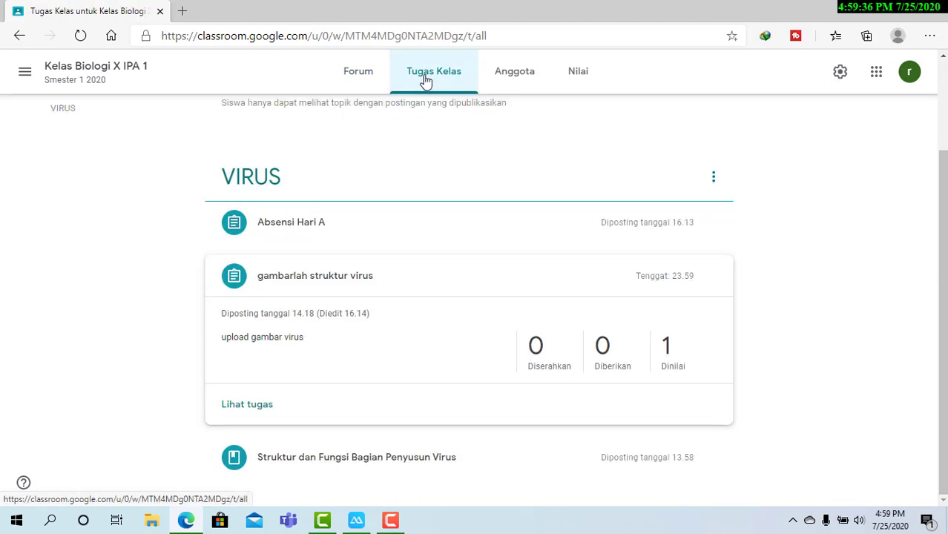
Step: Open the student work page of "gambarlah struktur virus" and check the student's private comment and the grade's available options
left_click(290, 284)
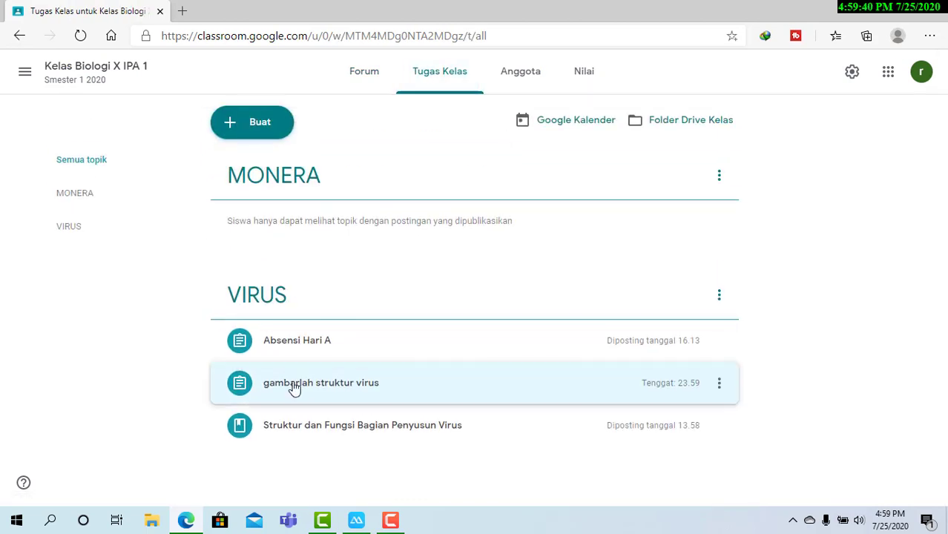
left_click(297, 387)
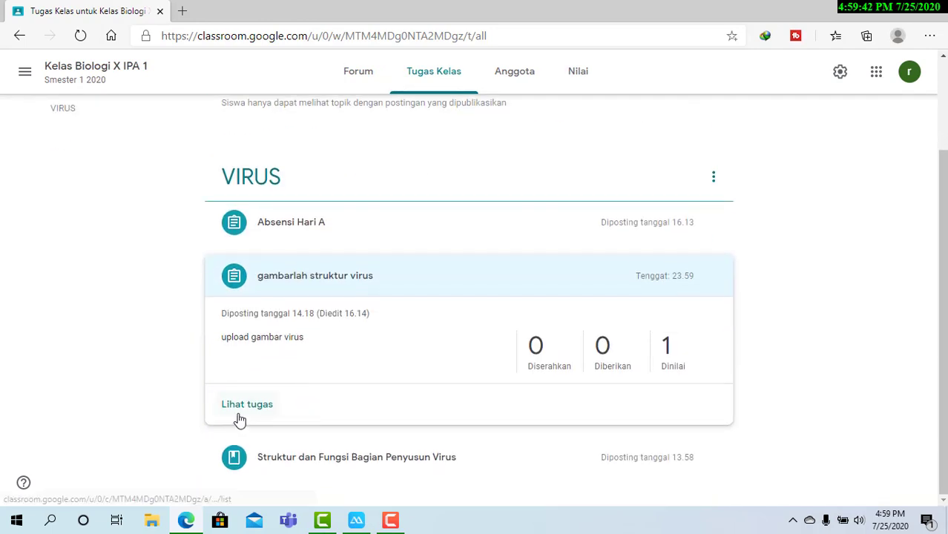
left_click(254, 409)
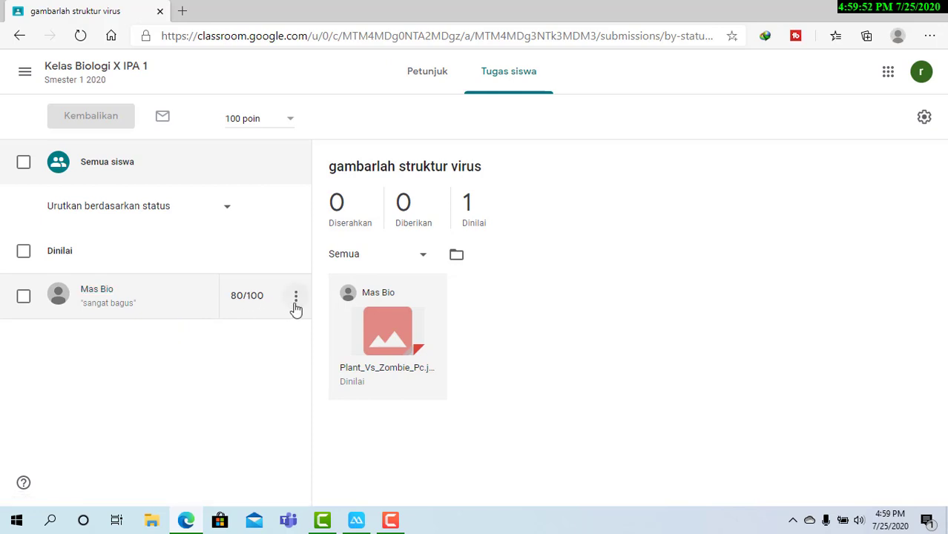
left_click(295, 304)
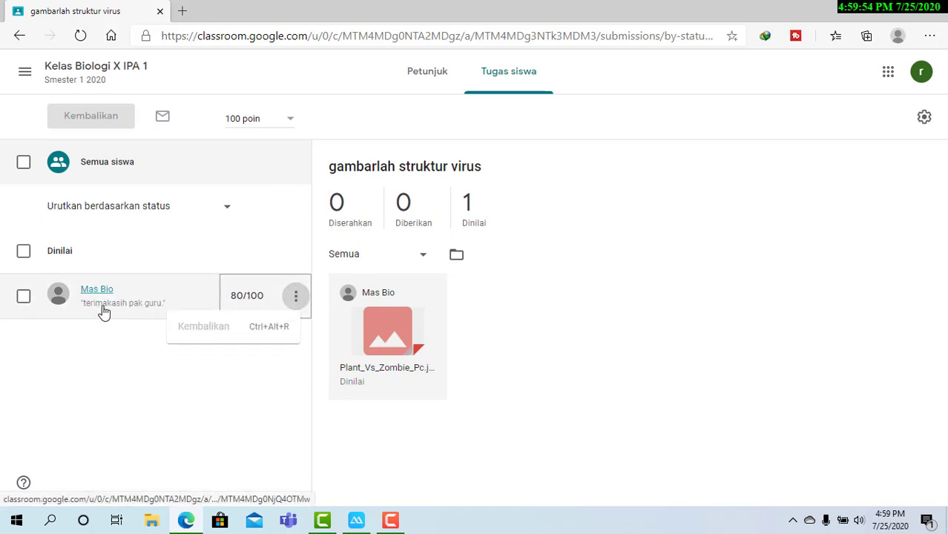
left_click(145, 399)
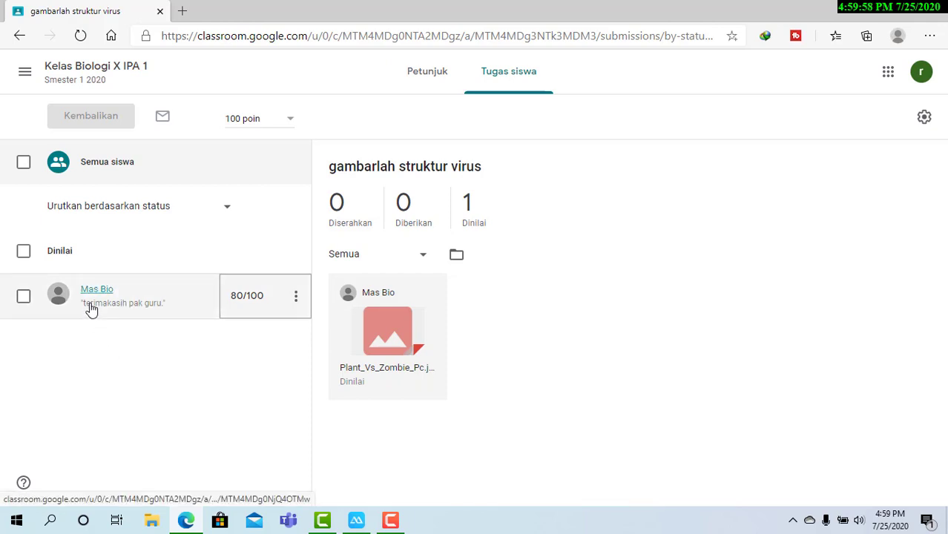